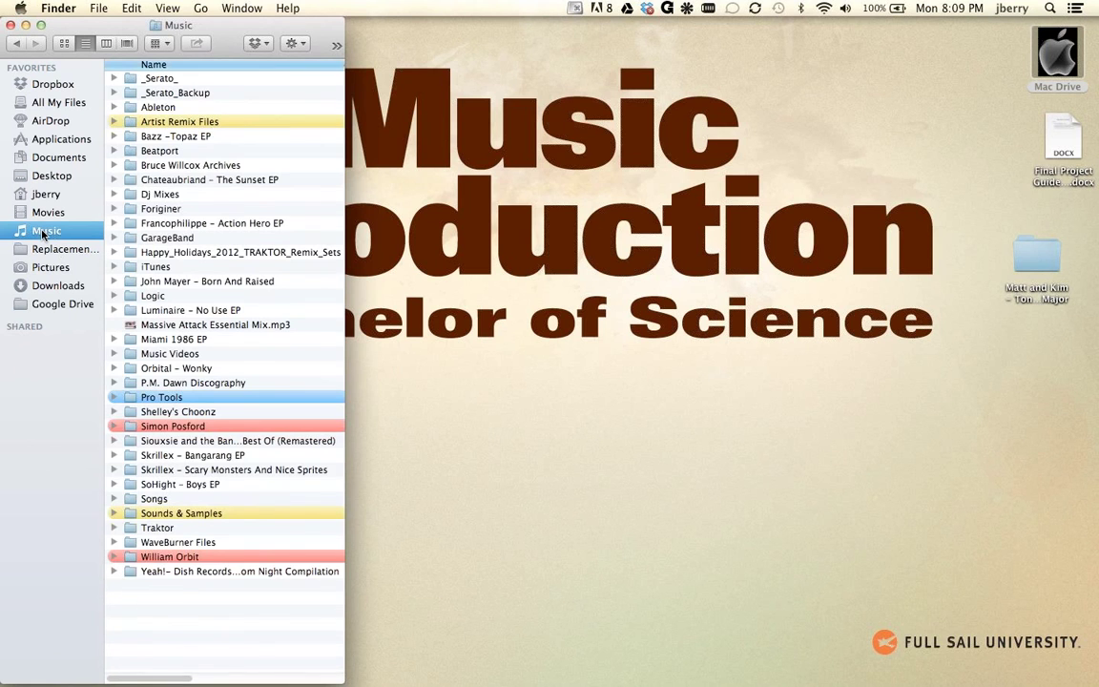
Look inside the Avid Materials folder within Sounds & Samples, and return to the Music folder
{"action": "double_click", "coordinate": [181, 514]}
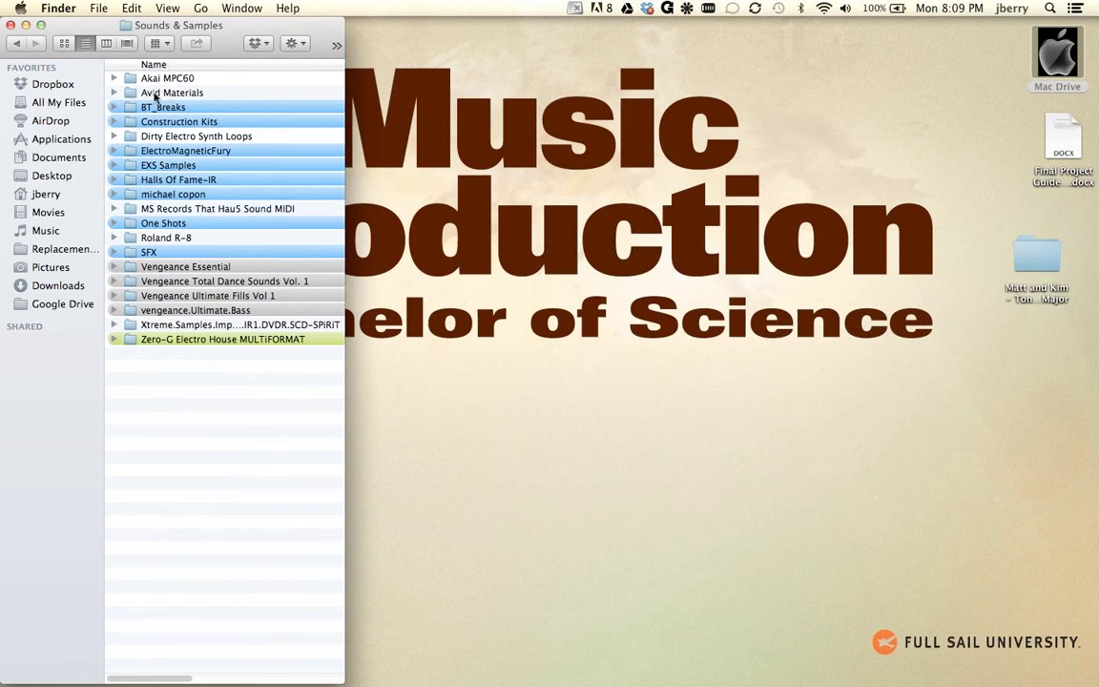
{"action": "double_click", "coordinate": [165, 92]}
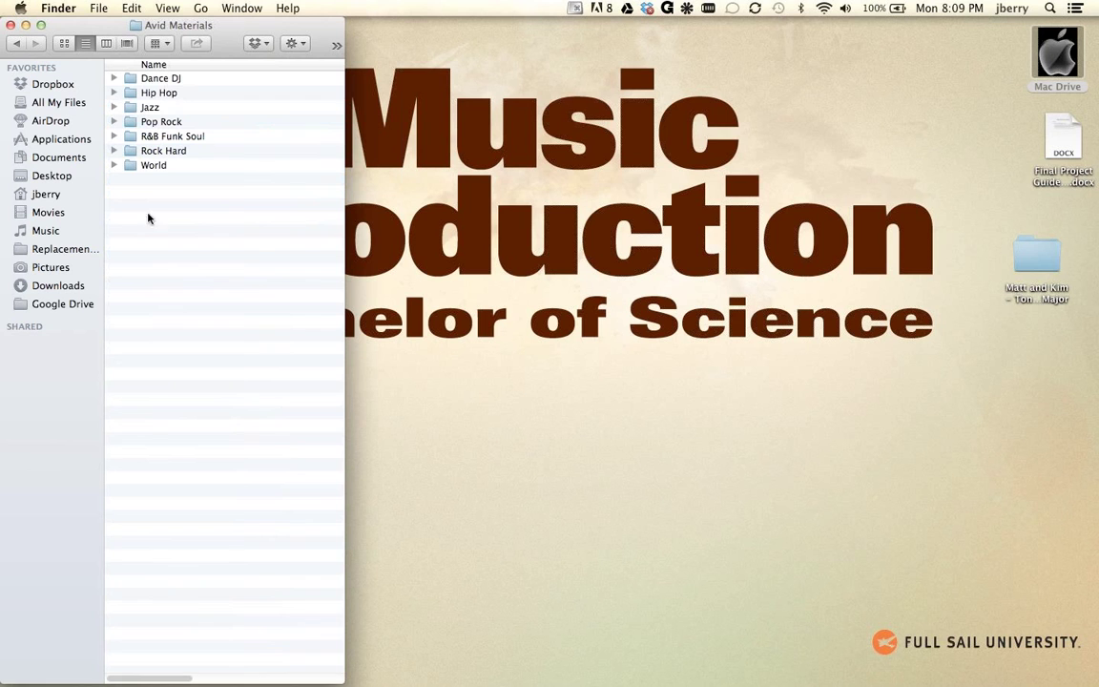
{"action": "left_click", "coordinate": [15, 43]}
{"action": "left_click", "coordinate": [15, 44]}
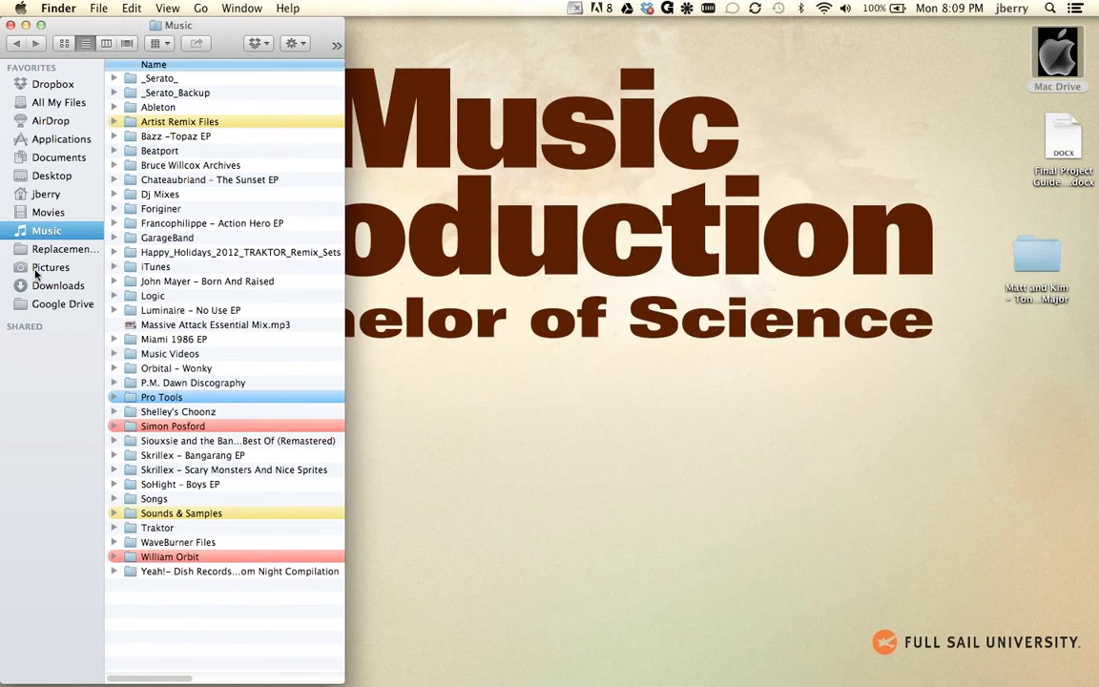
Move the Matt and Kim folder from the desktop into Artist Remix Files in the Music folder, and open Artist Remix Files
{"action": "left_click", "coordinate": [49, 210]}
{"action": "left_click", "coordinate": [46, 230]}
{"action": "left_click_drag", "start_coordinate": [1036, 256], "coordinate": [188, 124]}
{"action": "double_click", "coordinate": [188, 122]}
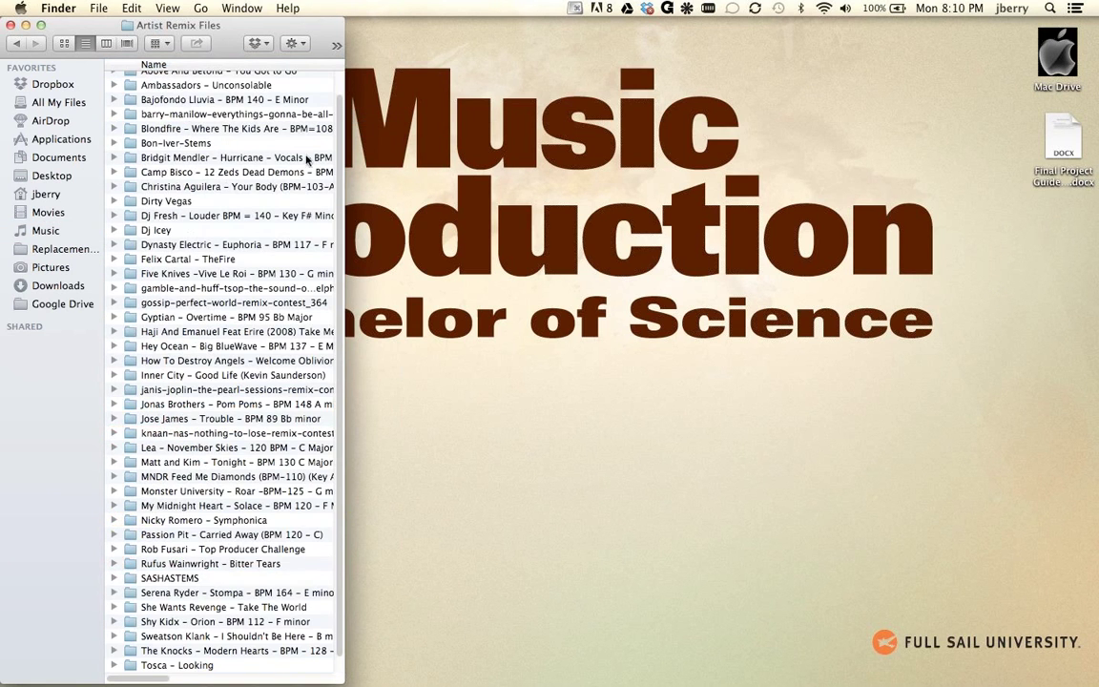
Look through the remix folders and widen the Finder window so that the tempo and key in their names can be read
{"action": "scroll", "coordinate": [334, 78], "scroll_direction": "up", "scroll_amount": 2}
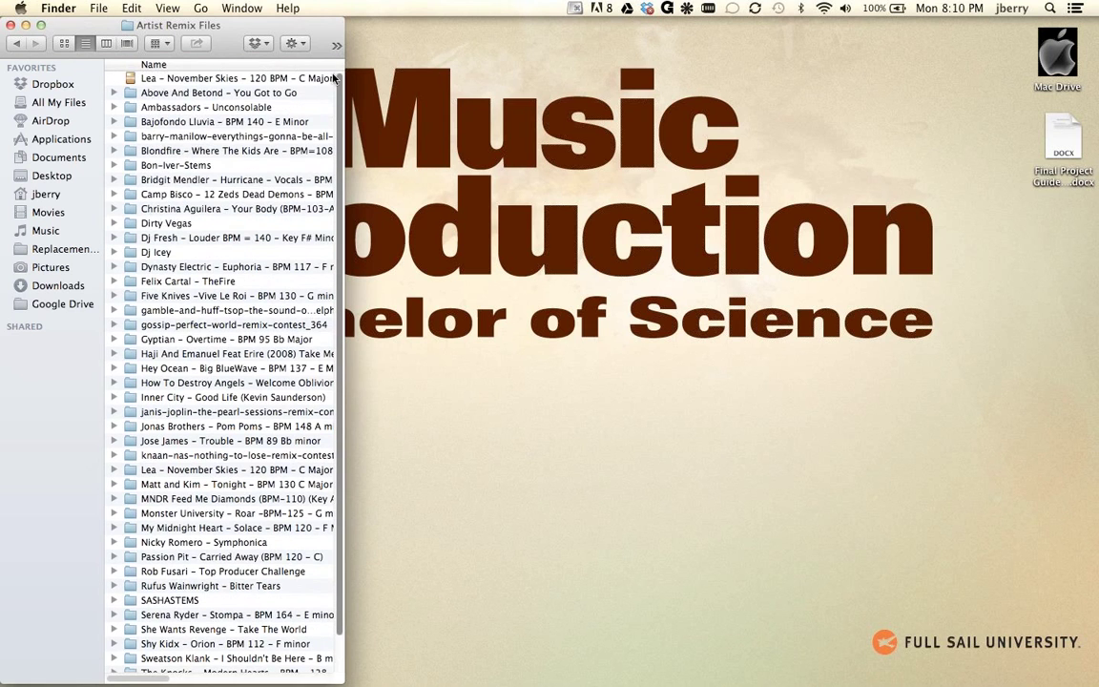
{"action": "scroll", "coordinate": [272, 391], "scroll_direction": "down", "scroll_amount": 3}
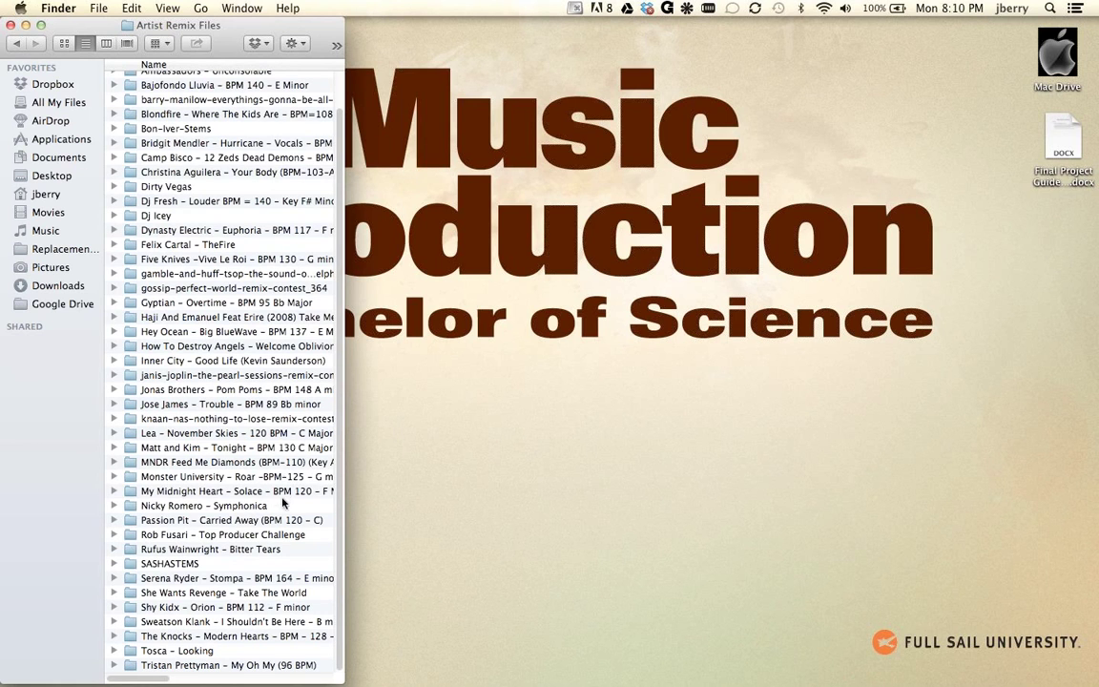
{"action": "left_click_drag", "start_coordinate": [342, 679], "coordinate": [420, 679]}
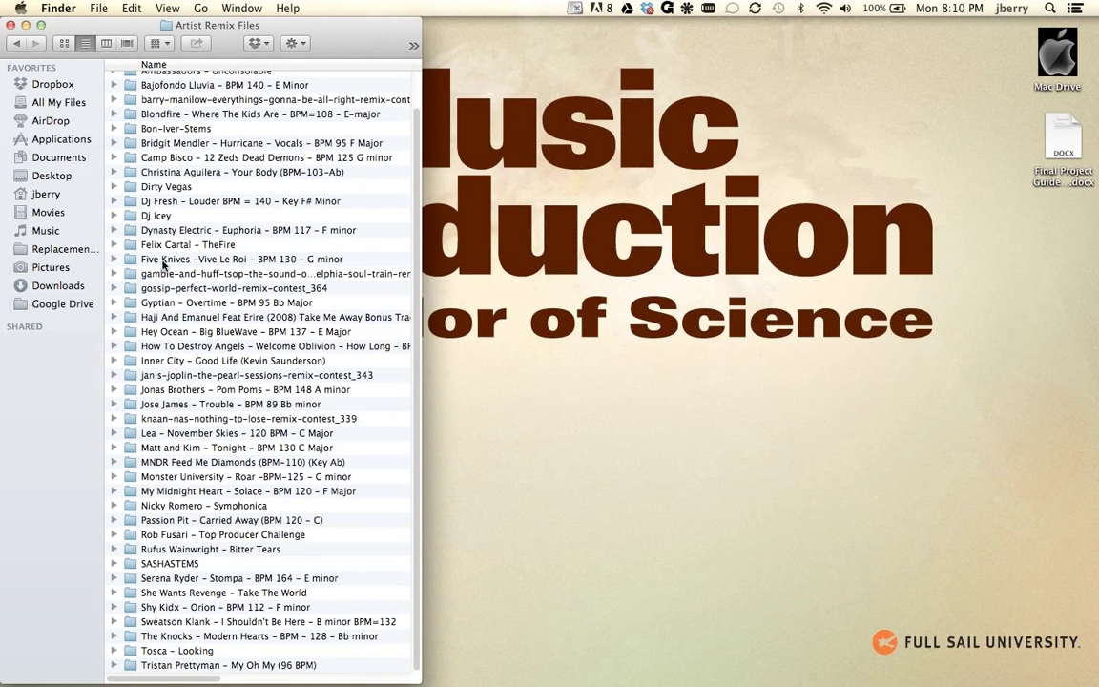
Switch to Safari, restore the minimised Matt and Kim "Tonight" Remix Contest page for reference, and return to Finder
{"action": "key", "text": "super+Tab"}
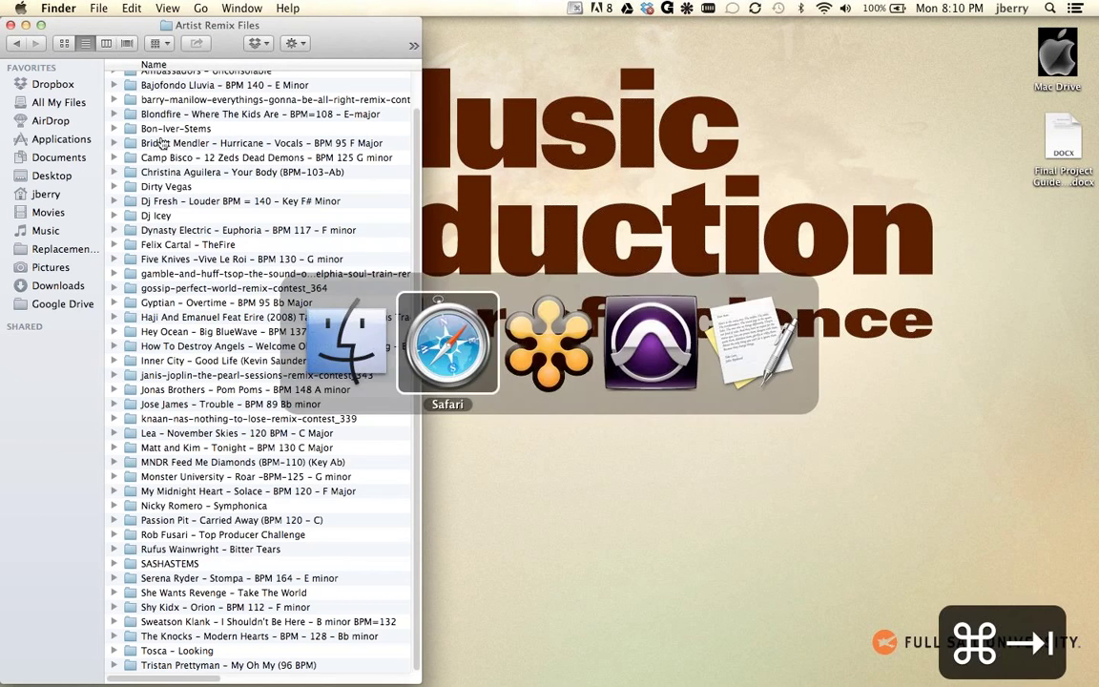
{"action": "mouse_move", "coordinate": [983, 673]}
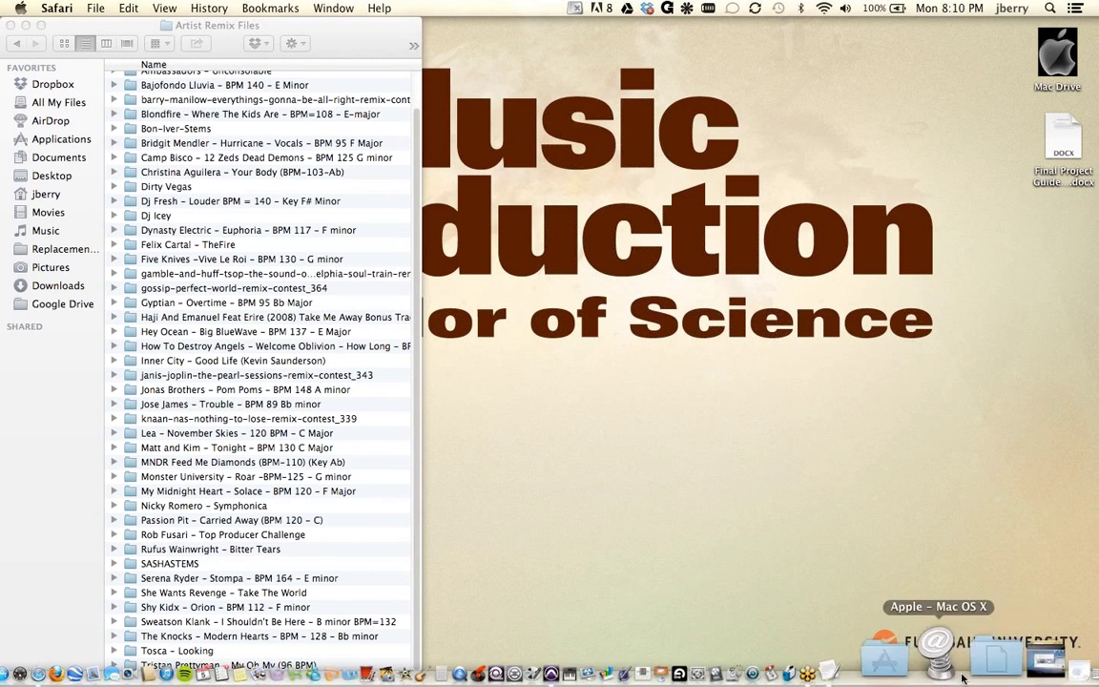
{"action": "left_click", "coordinate": [987, 667]}
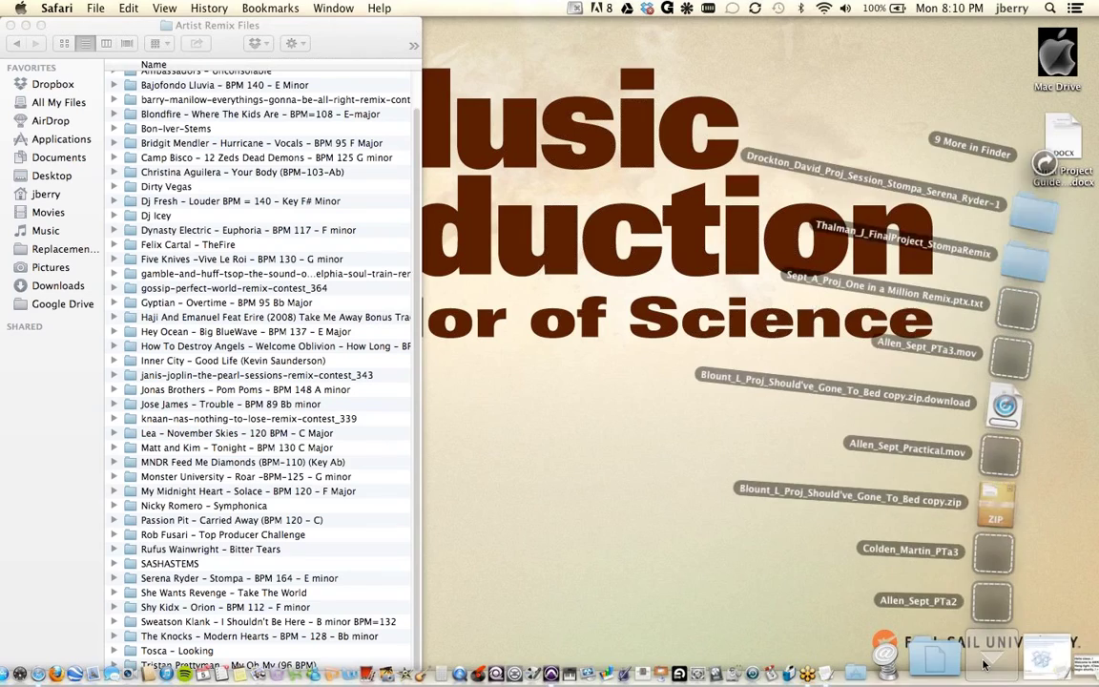
{"action": "left_click", "coordinate": [1059, 660]}
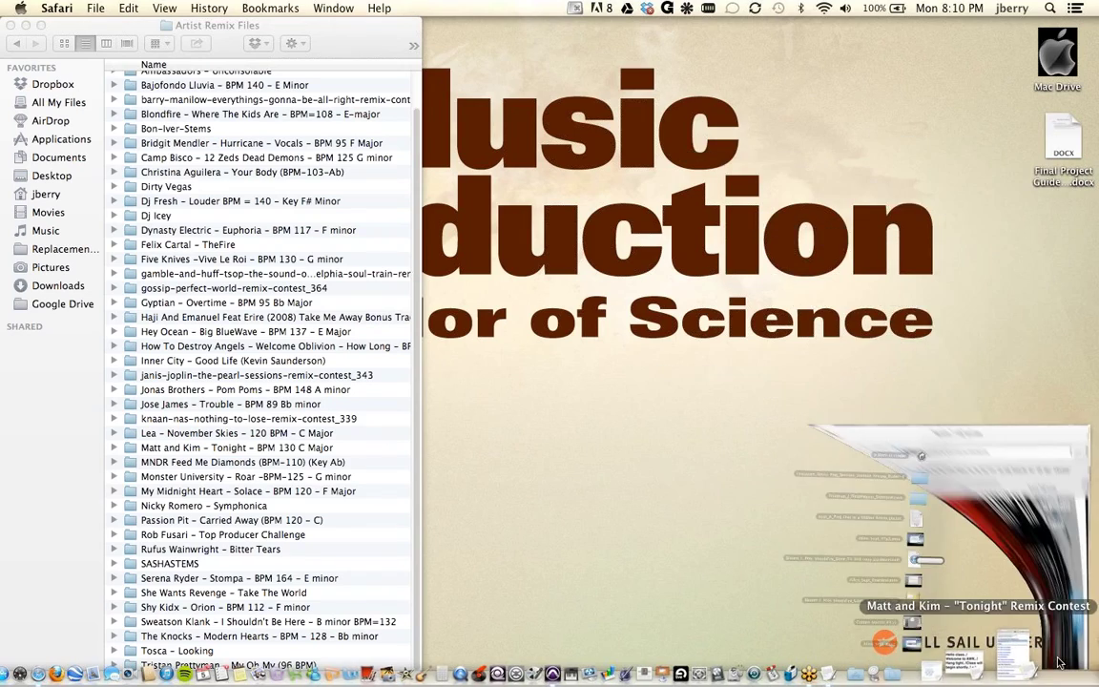
{"action": "key", "text": "super+Tab"}
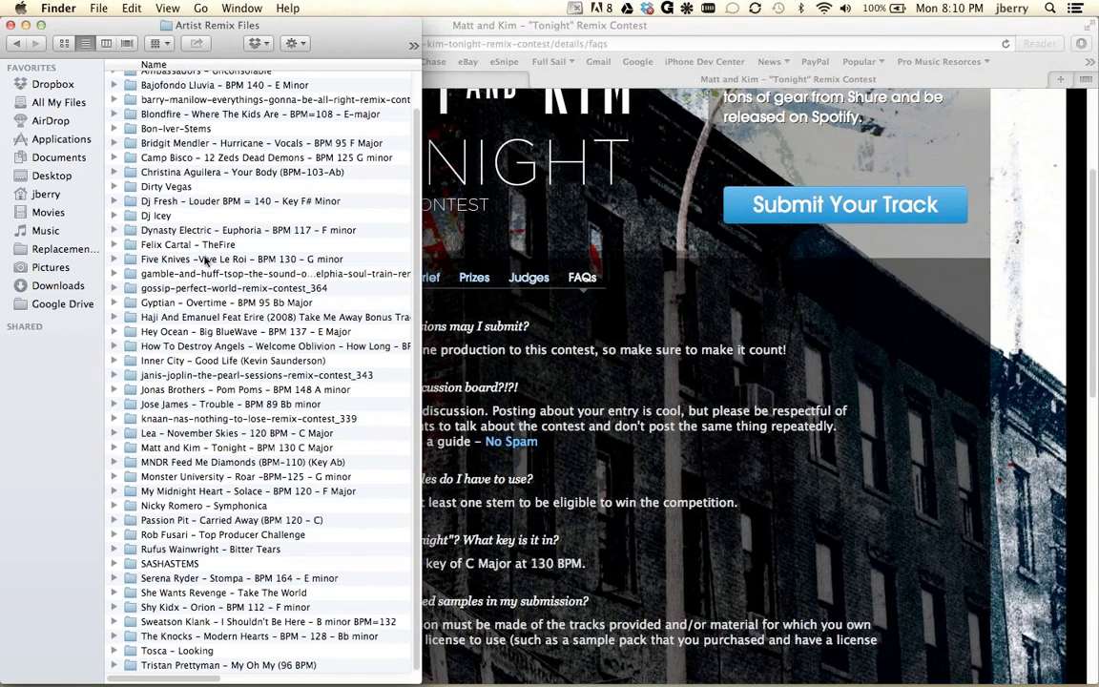
Expand the Matt and Kim - Tonight - BPM 130 C Major folder to list its files, and minimise the Safari contest page
{"action": "left_click", "coordinate": [176, 449]}
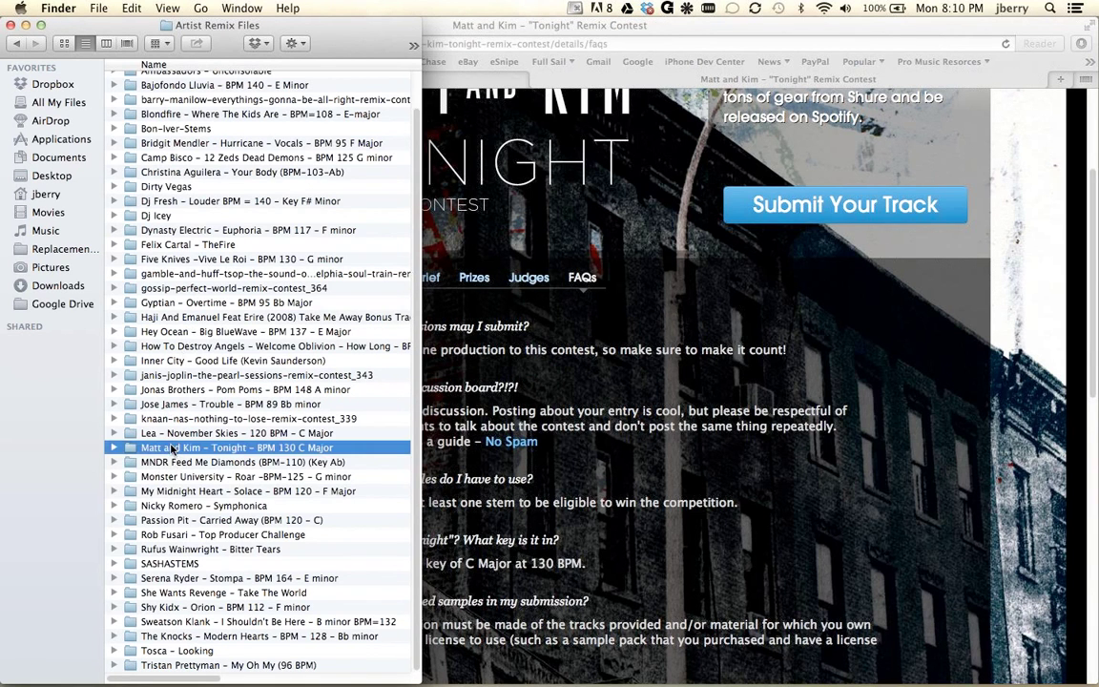
{"action": "left_click", "coordinate": [113, 448]}
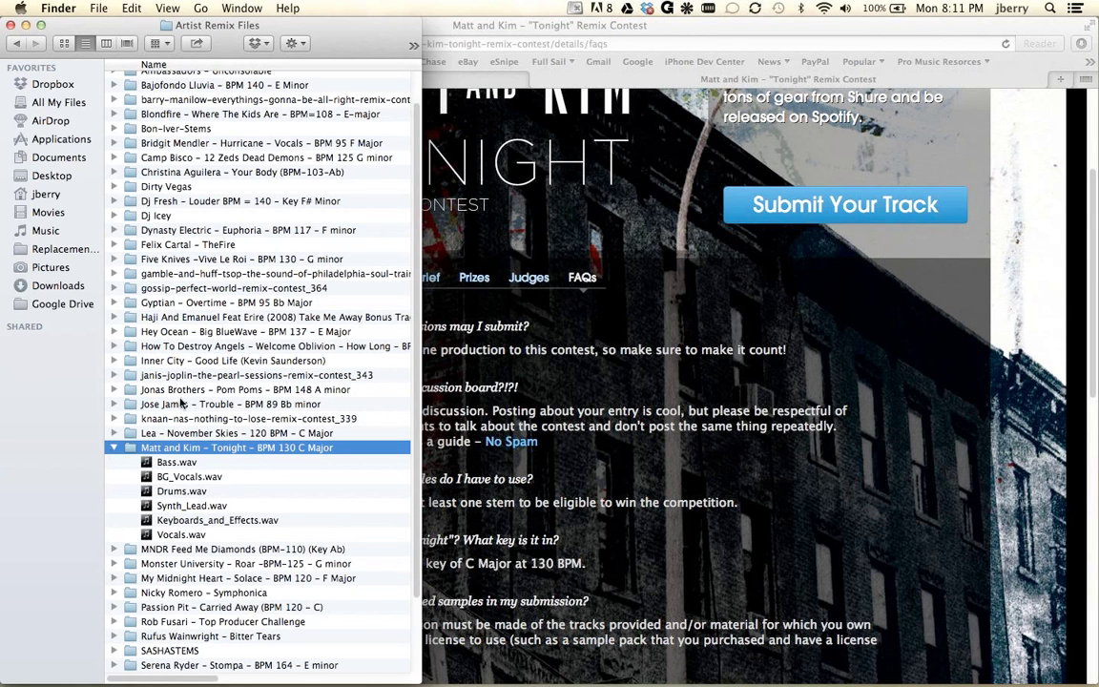
{"action": "left_click", "coordinate": [434, 26]}
{"action": "key", "text": "super+m"}
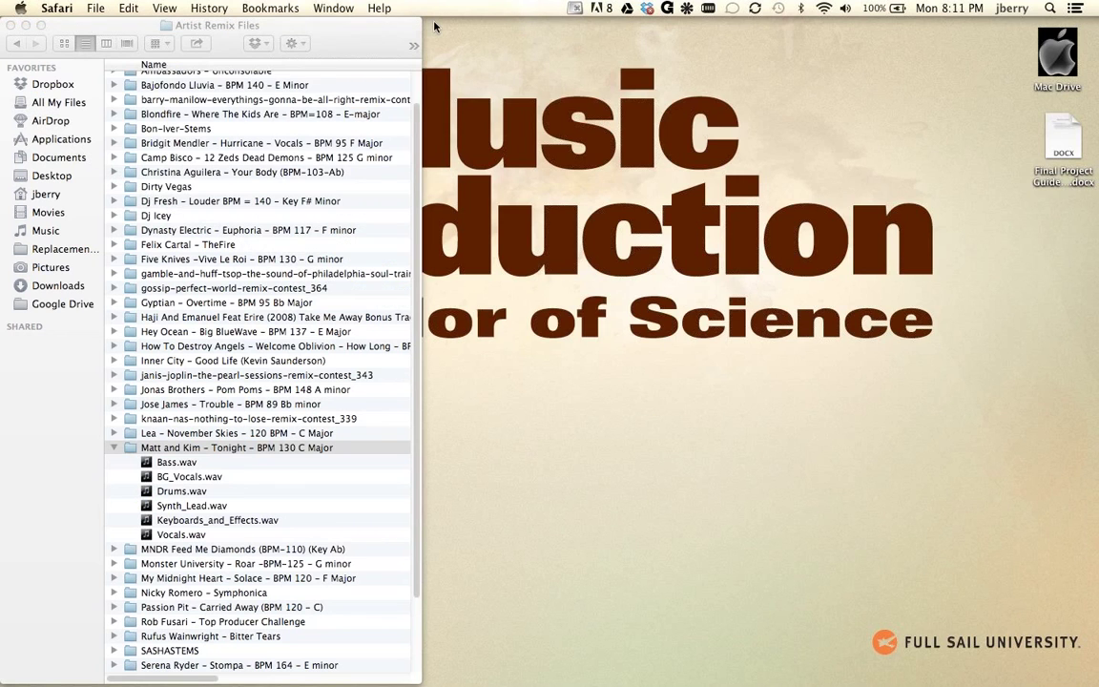
Switch to Pro Tools and close the open Dj Icey session without saving it
{"action": "key", "text": "super+Tab"}
{"action": "key", "text": "super+Tab"}
{"action": "key", "text": "super+Tab"}
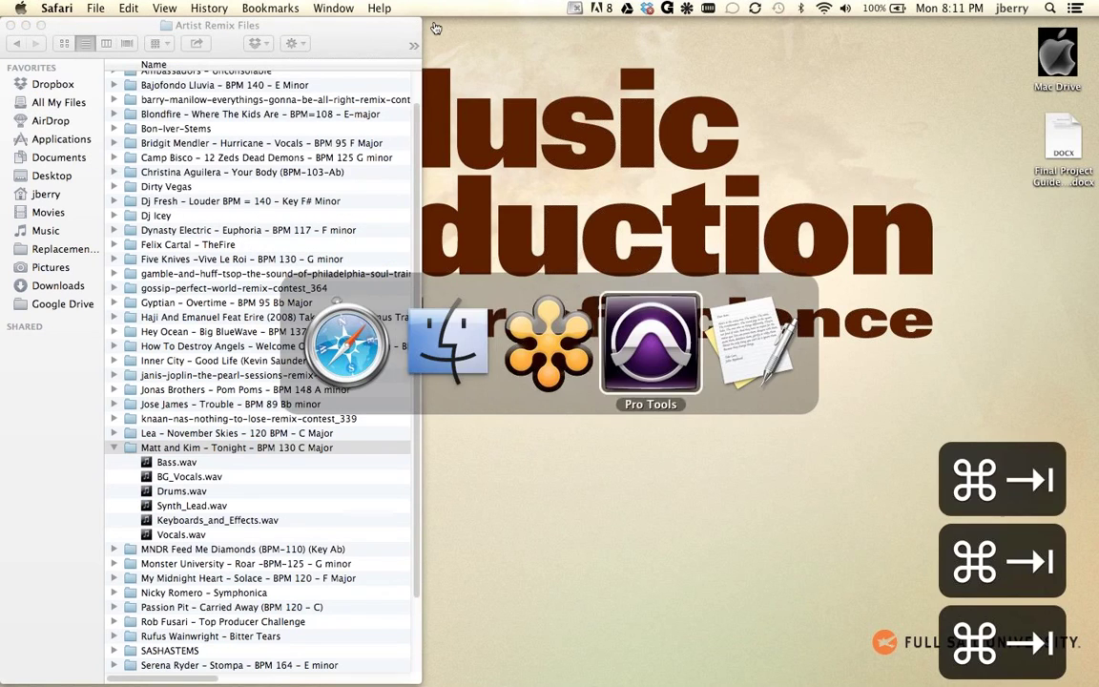
{"action": "key", "text": "super+shift+w"}
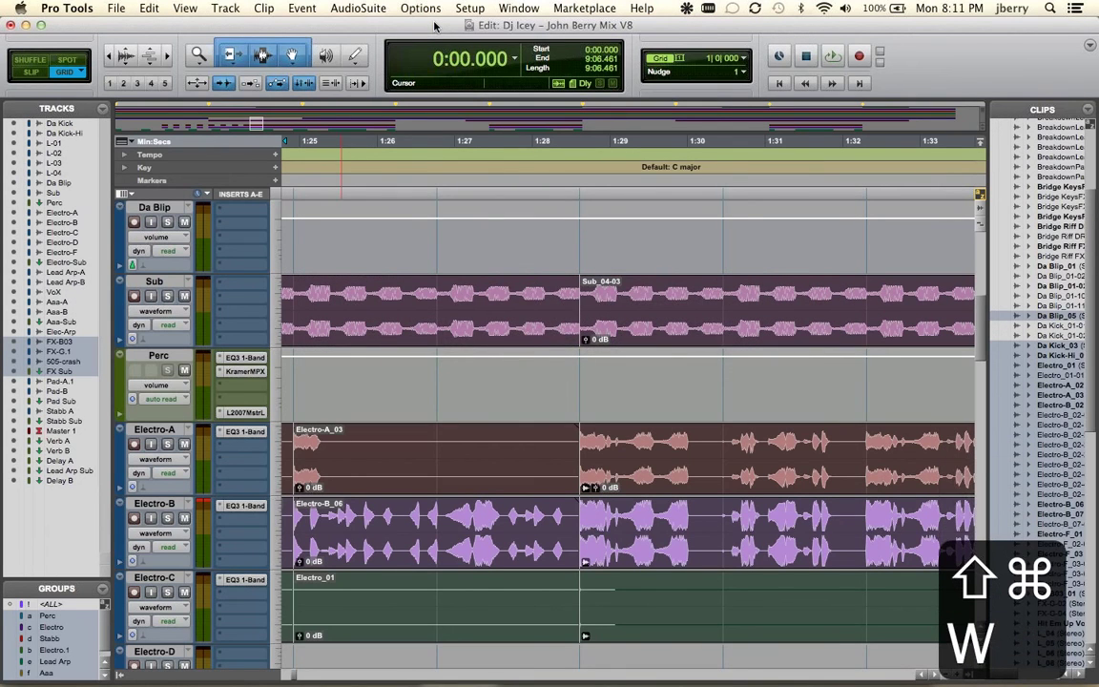
{"action": "key", "text": "super+d"}
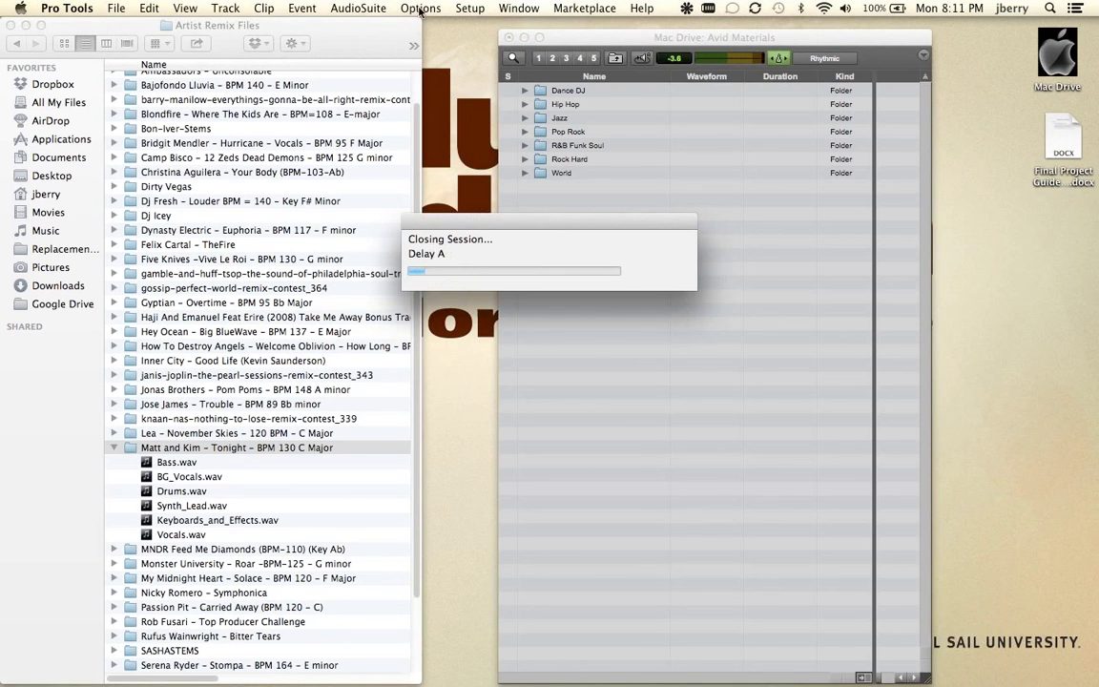
Close the Artist Remix Files Finder window and the Avid Materials workspace browser
{"action": "left_click", "coordinate": [12, 25]}
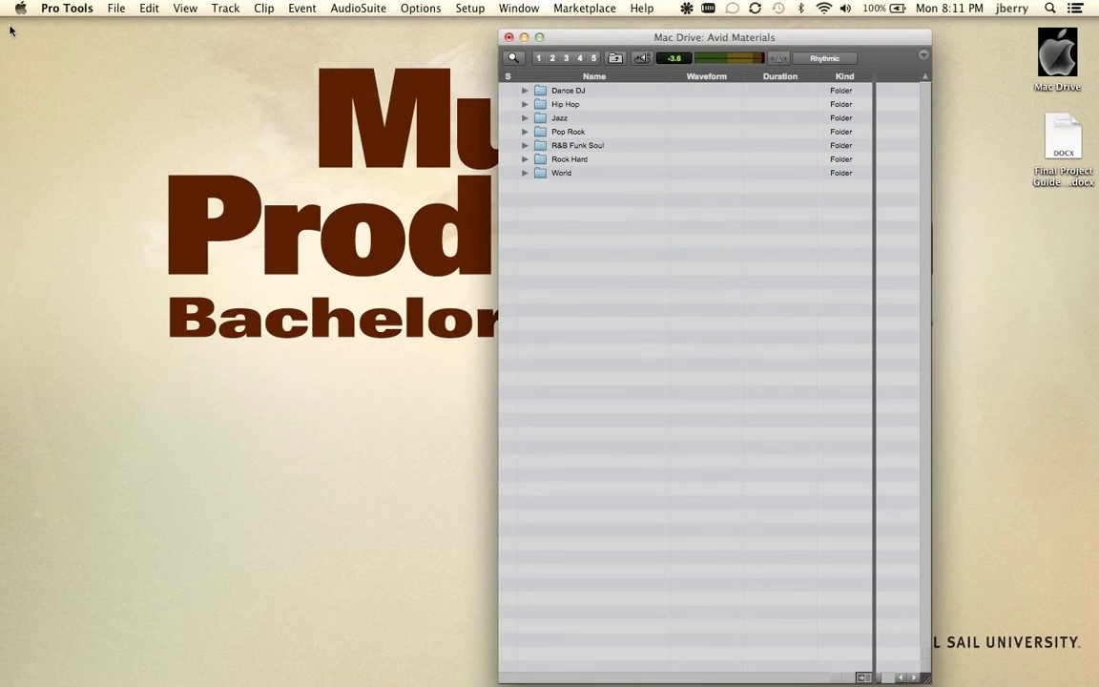
{"action": "left_click", "coordinate": [510, 37]}
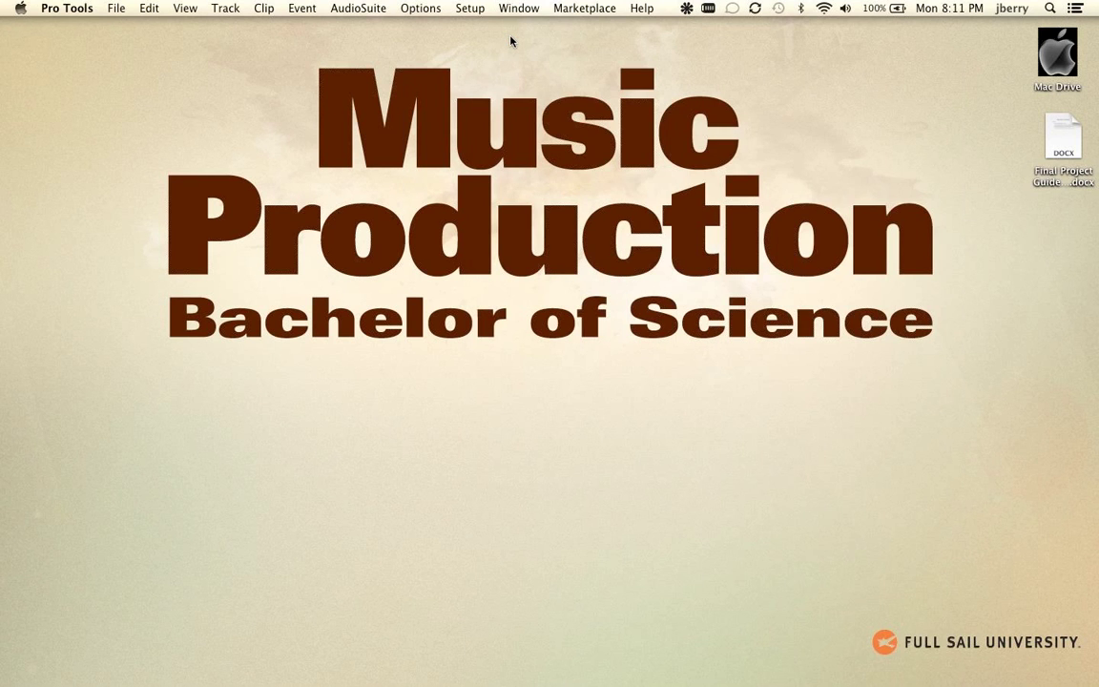
{"action": "mouse_move", "coordinate": [810, 683]}
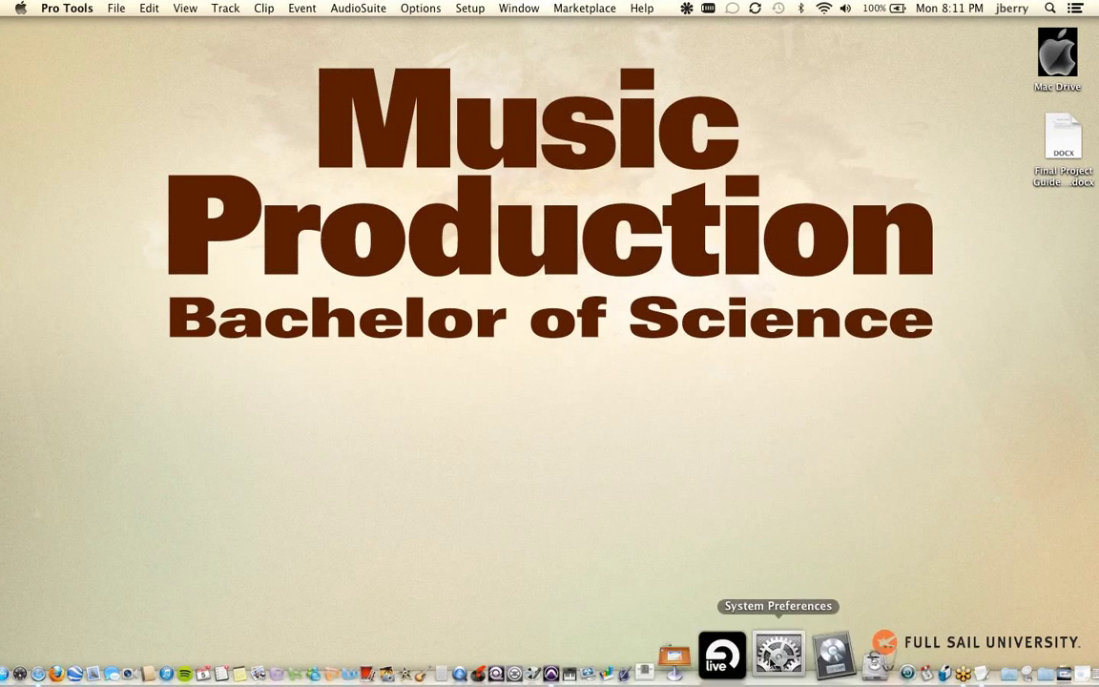
{"action": "left_click", "coordinate": [627, 653]}
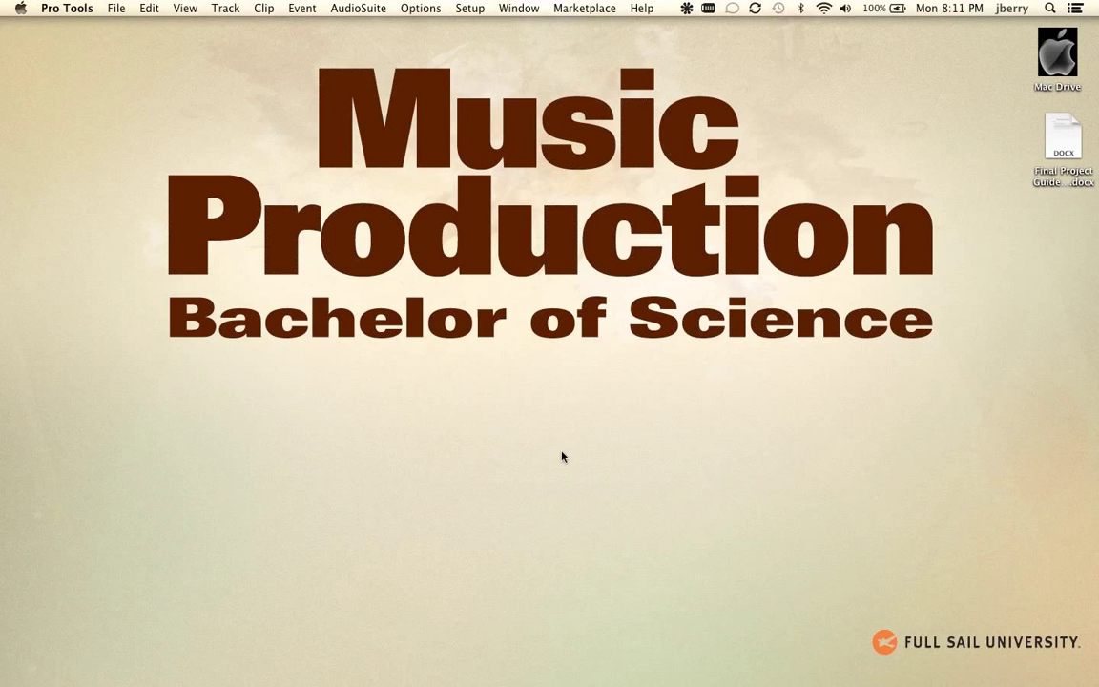
{"action": "key", "text": "super+Tab"}
{"action": "key", "text": "super+Tab"}
{"action": "key", "text": "super+Tab"}
{"action": "key", "text": "super+Tab"}
{"action": "key", "text": "super+Tab"}
{"action": "key", "text": "super+Tab"}
{"action": "key", "text": "super+Tab"}
{"action": "key", "text": "super+Tab"}
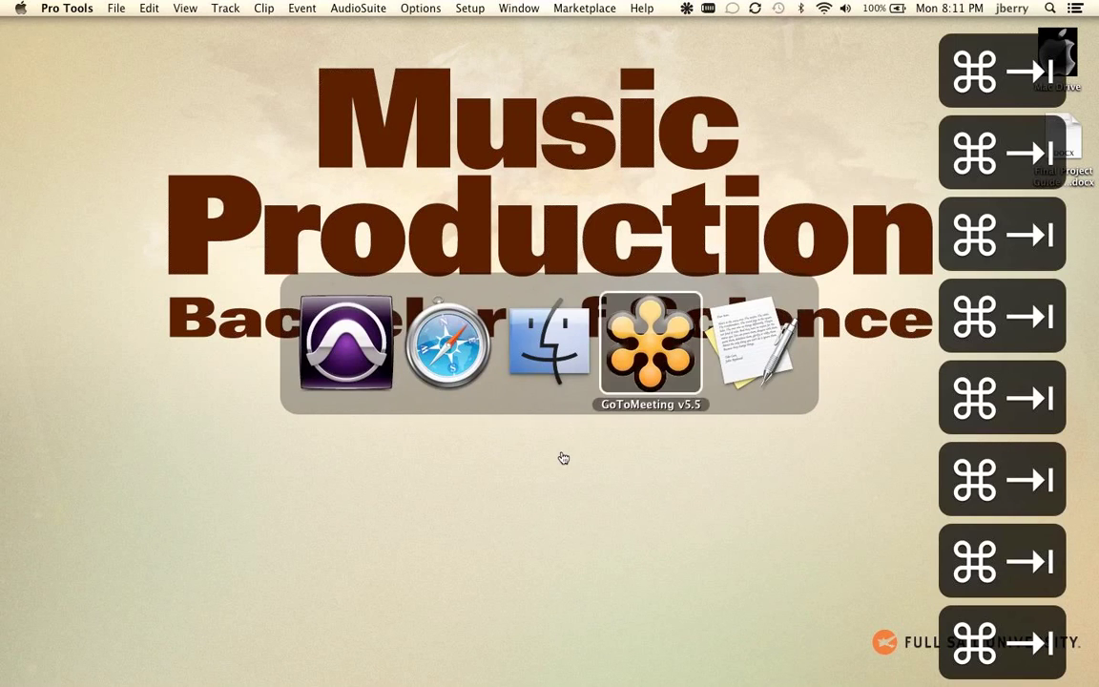
{"action": "key", "text": "super+Tab"}
{"action": "key", "text": "super+Tab"}
{"action": "key", "text": "super+Tab"}
{"action": "key", "text": "super+Tab"}
{"action": "key", "text": "super+Tab"}
{"action": "key", "text": "super+Tab"}
{"action": "key", "text": "super+Tab"}
{"action": "key", "text": "super+Tab"}
{"action": "key", "text": "super+Tab"}
{"action": "key", "text": "super+Tab"}
{"action": "key", "text": "super+Tab"}
{"action": "key", "text": "super+Tab"}
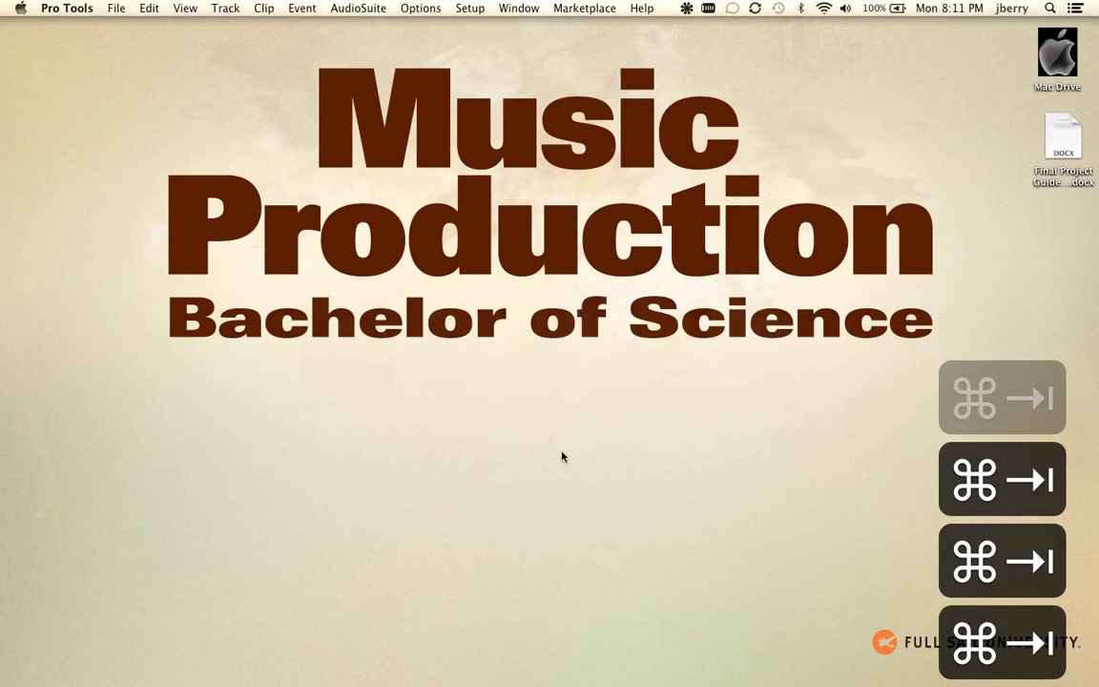
Start creating a new Pro Tools session
{"action": "left_click", "coordinate": [116, 9]}
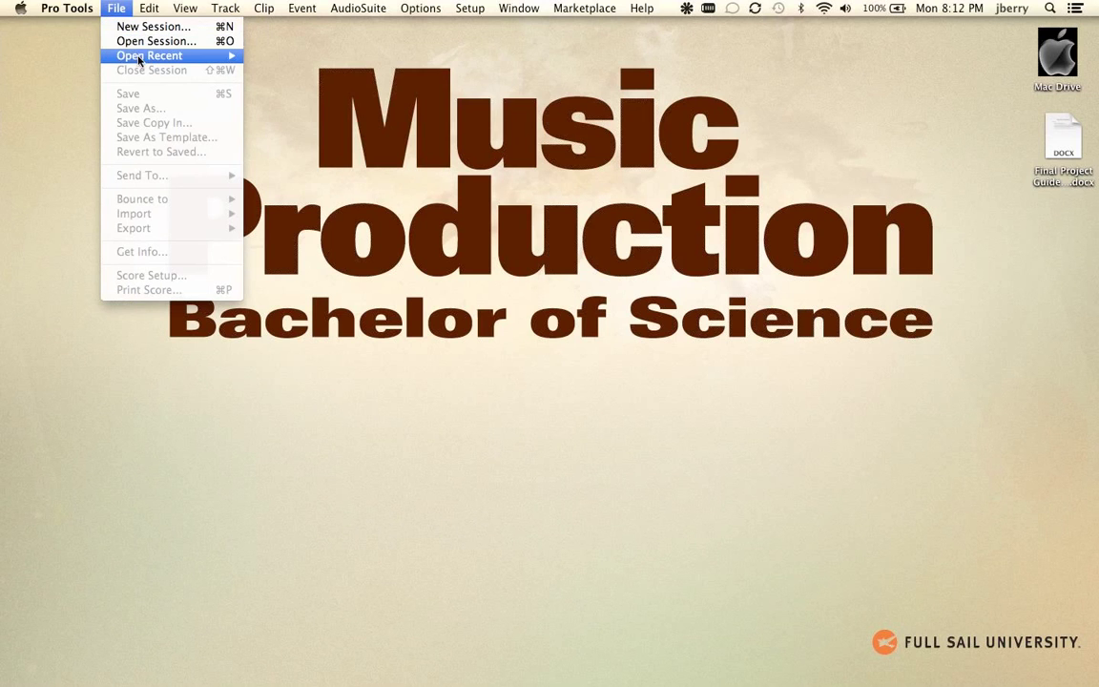
{"action": "mouse_move", "coordinate": [144, 60]}
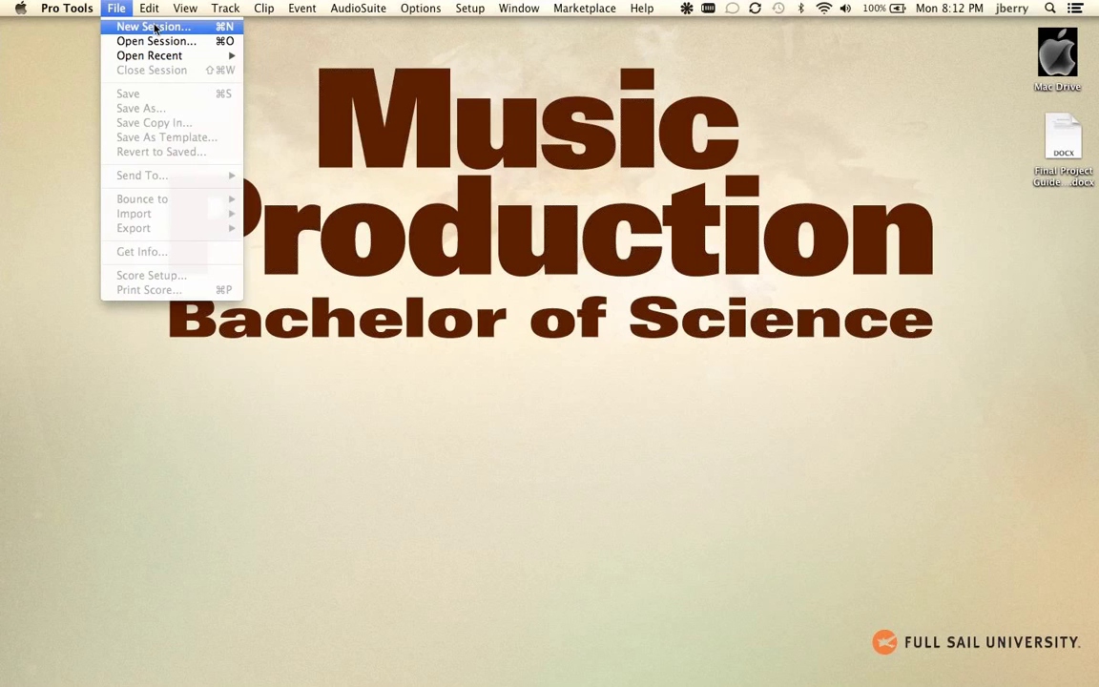
{"action": "left_click", "coordinate": [155, 28]}
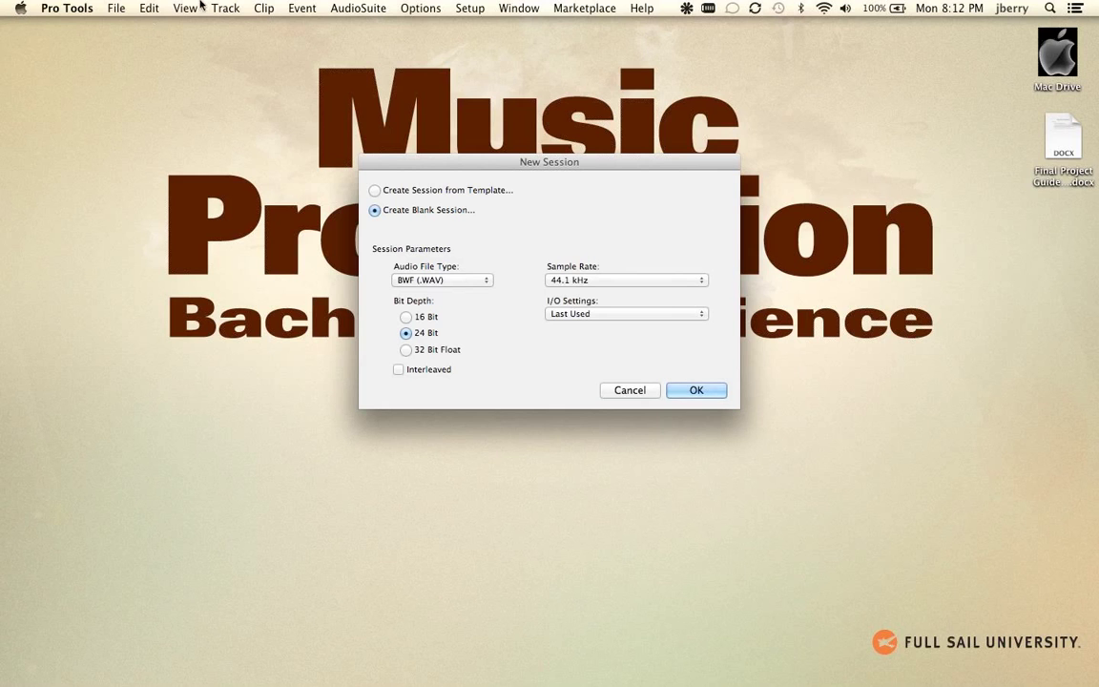
Look at the session template categories with Record+Mix chosen, and set the new session back to blank
{"action": "left_click", "coordinate": [375, 191]}
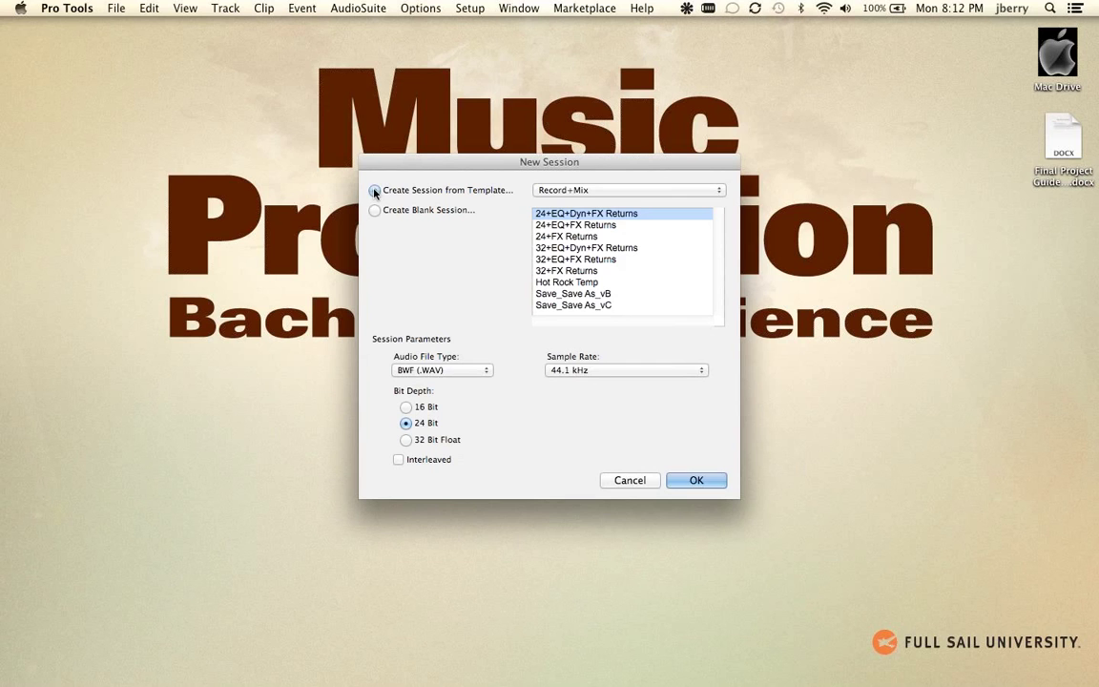
{"action": "left_click", "coordinate": [715, 193]}
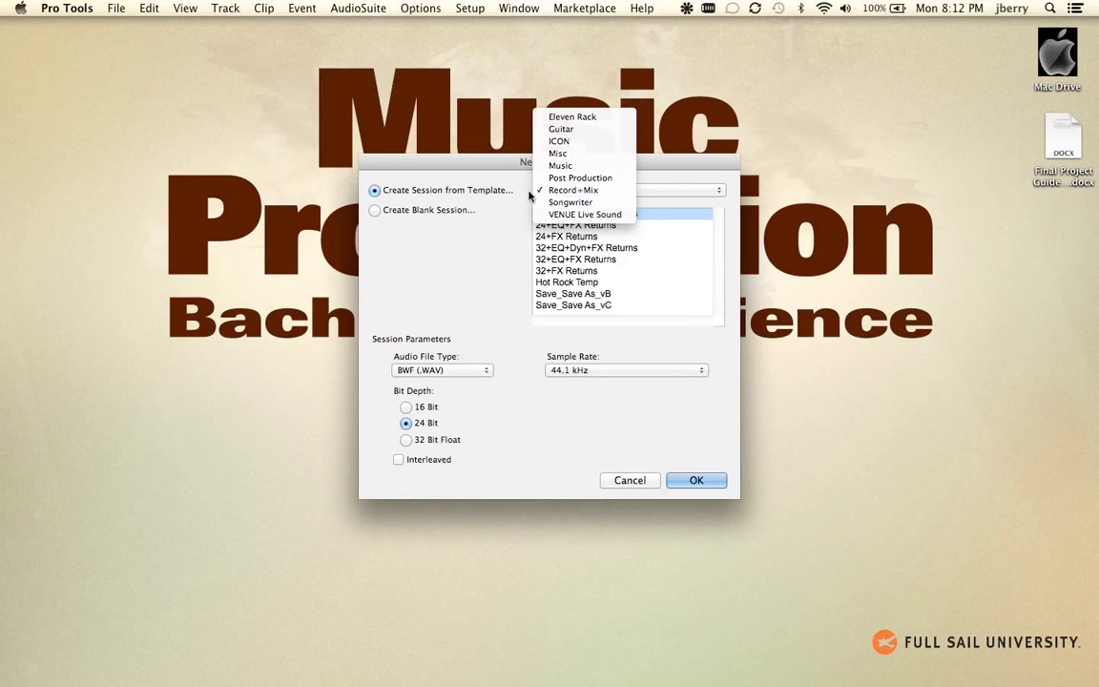
{"action": "left_click", "coordinate": [584, 189]}
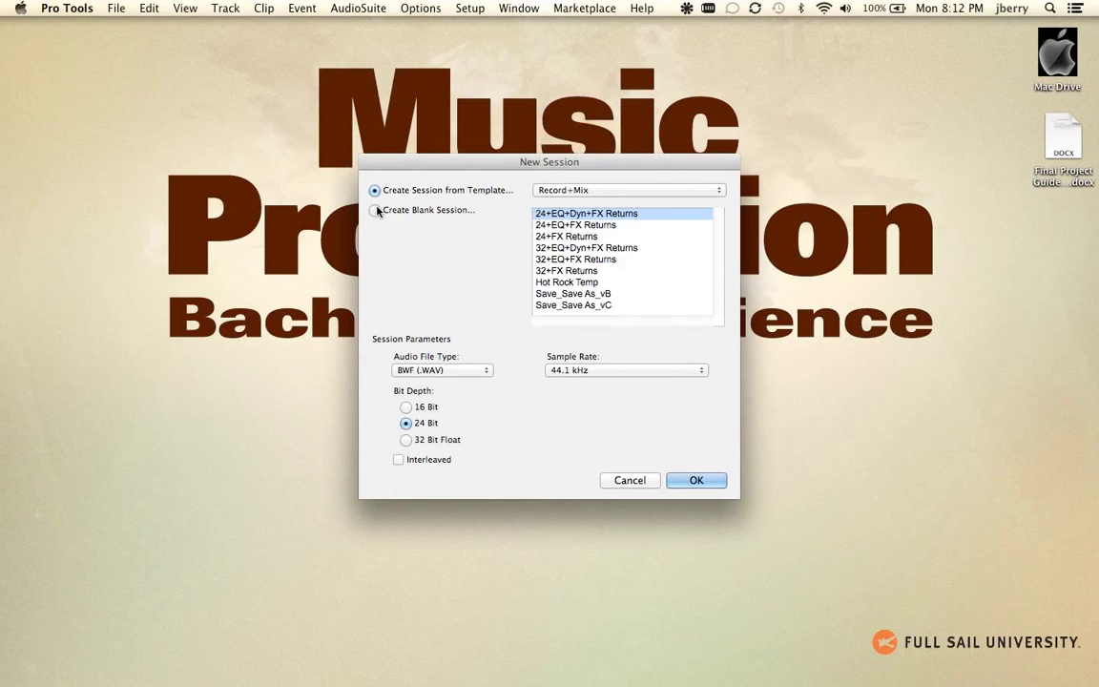
{"action": "left_click", "coordinate": [375, 211]}
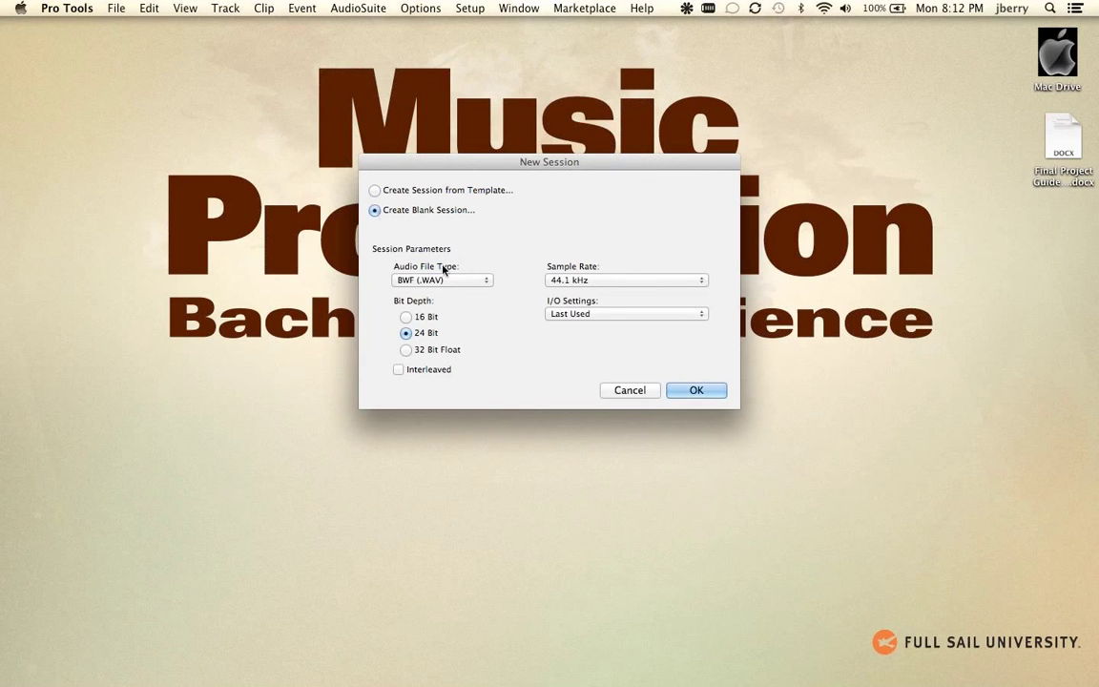
Review the audio file type and sample rate options, keeping BWF (.WAV) and 44.1 kHz
{"action": "left_click", "coordinate": [487, 281]}
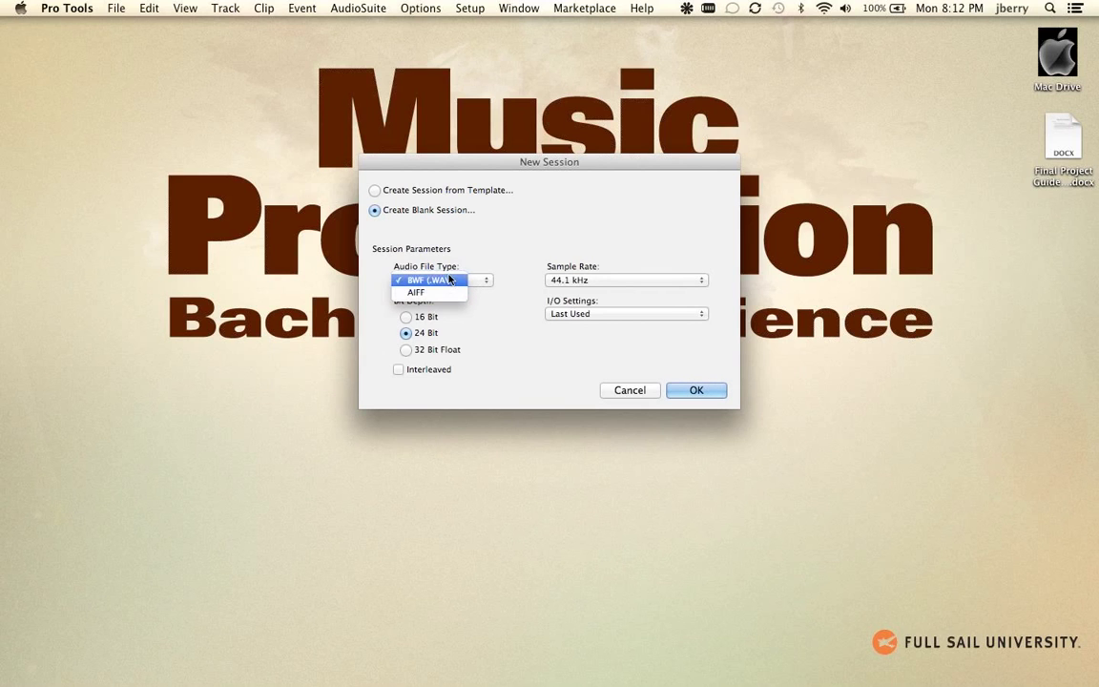
{"action": "left_click", "coordinate": [530, 226]}
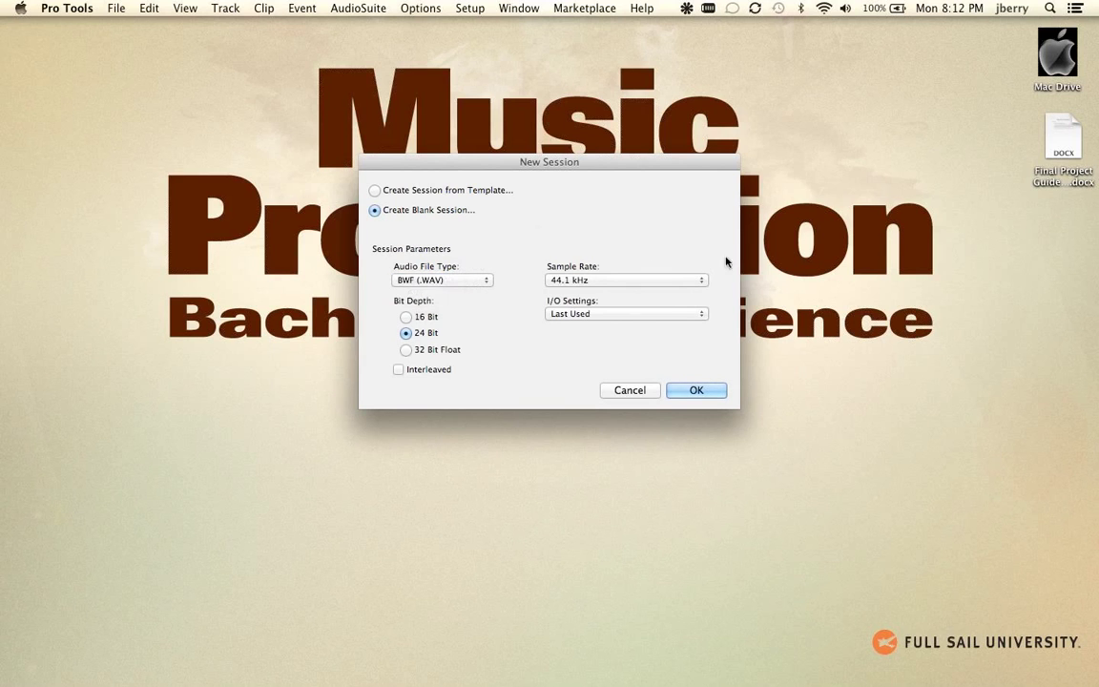
{"action": "left_click", "coordinate": [700, 283]}
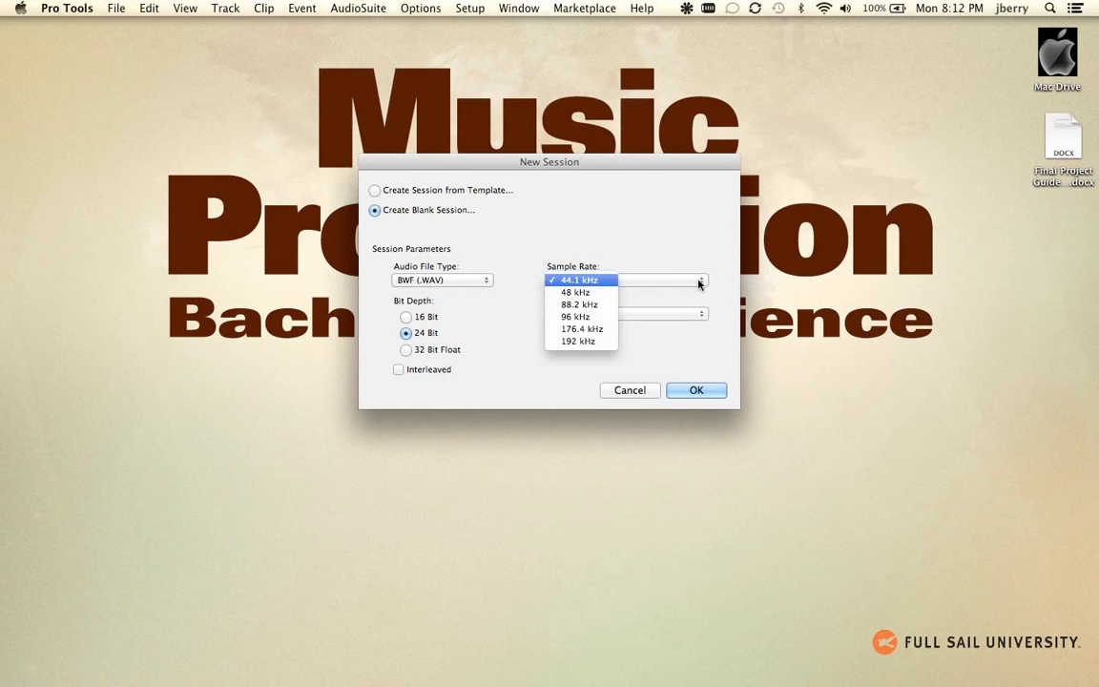
{"action": "left_click", "coordinate": [689, 260]}
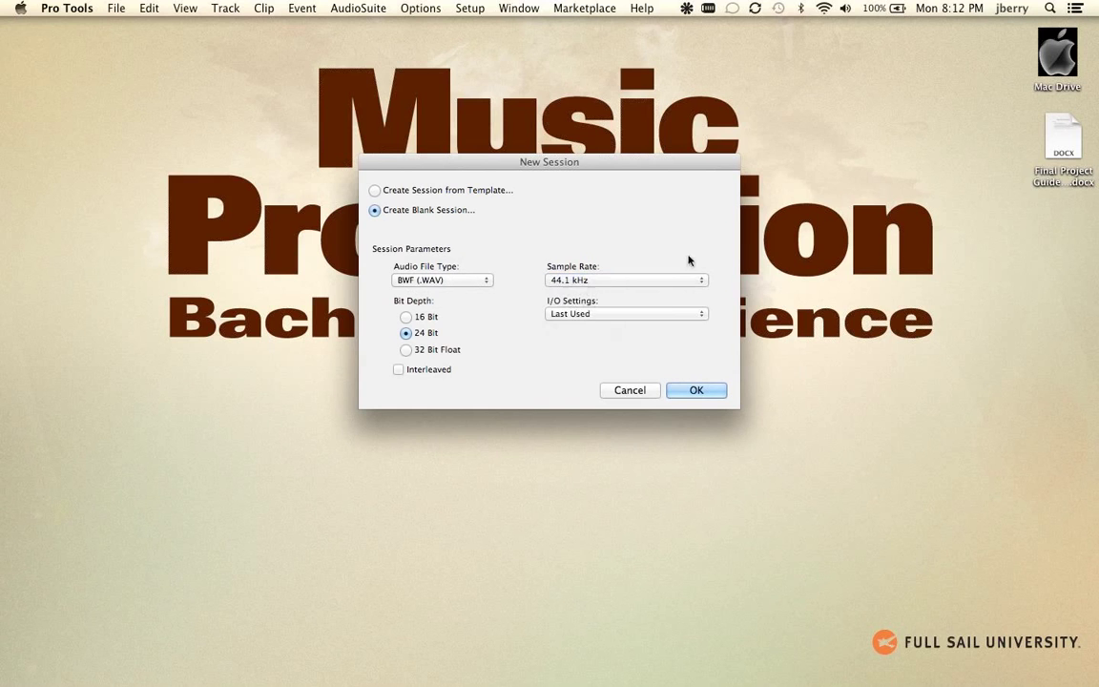
{"action": "left_click", "coordinate": [701, 315]}
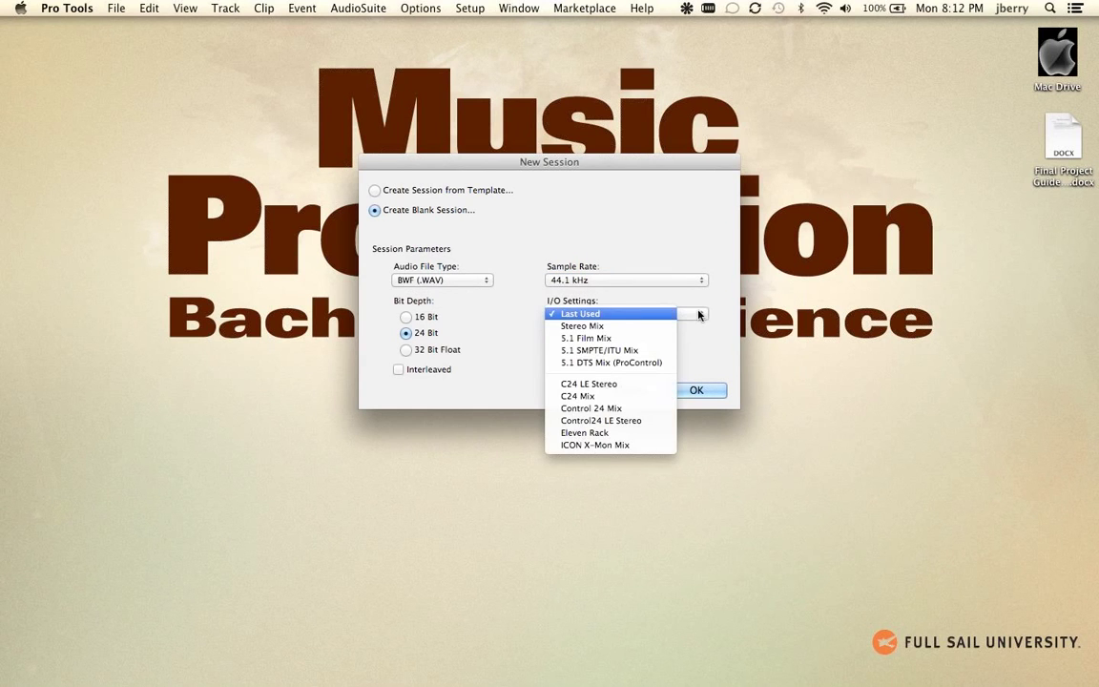
{"action": "left_click", "coordinate": [593, 327]}
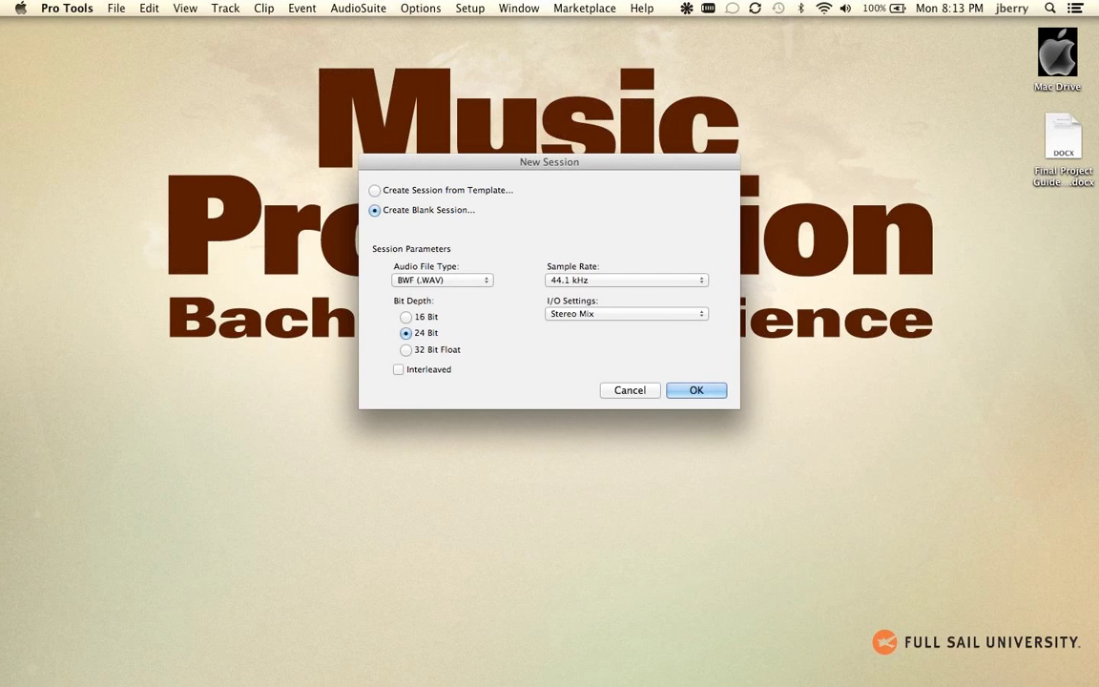
{"action": "key", "text": "super+Tab"}
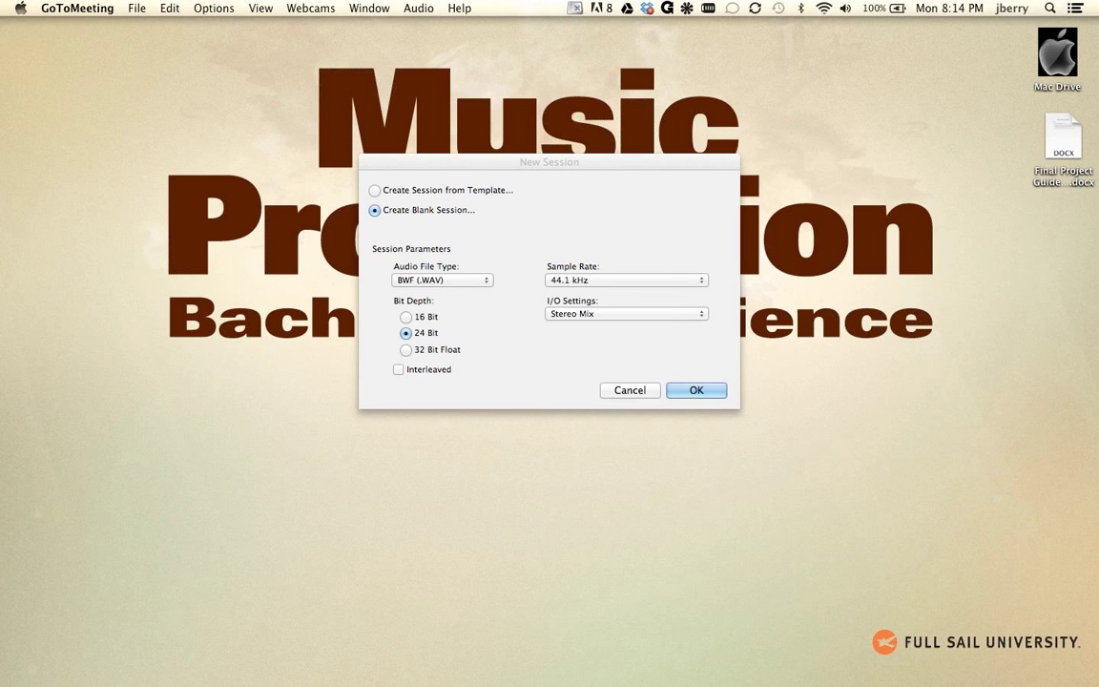
{"action": "left_click", "coordinate": [539, 154]}
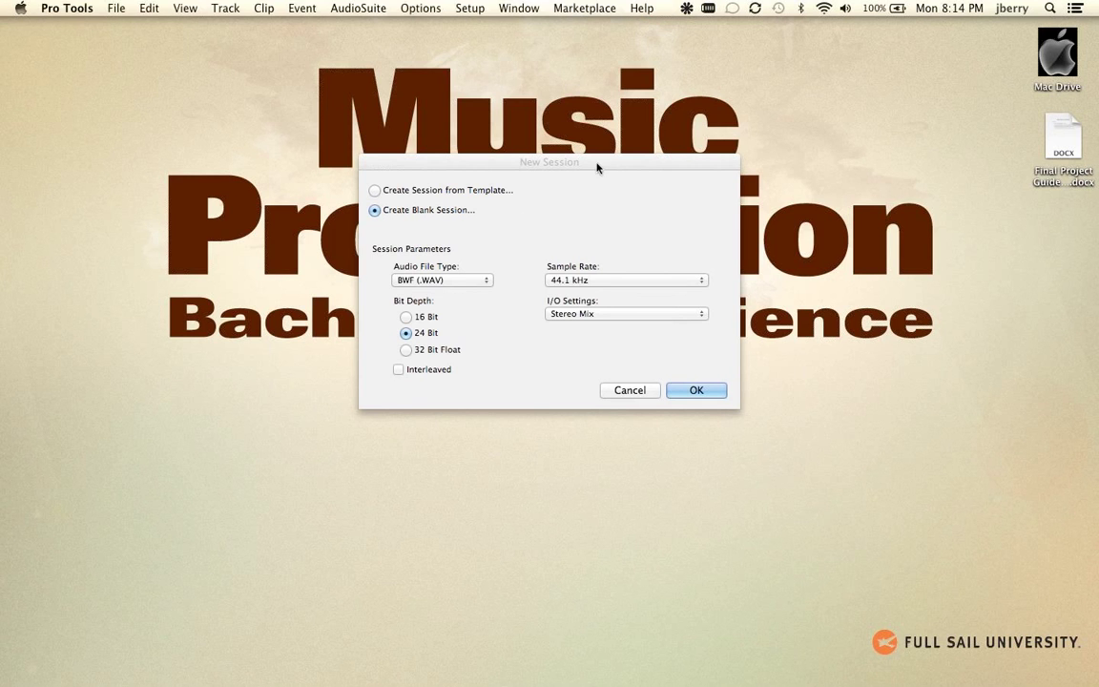
{"action": "left_click", "coordinate": [480, 281]}
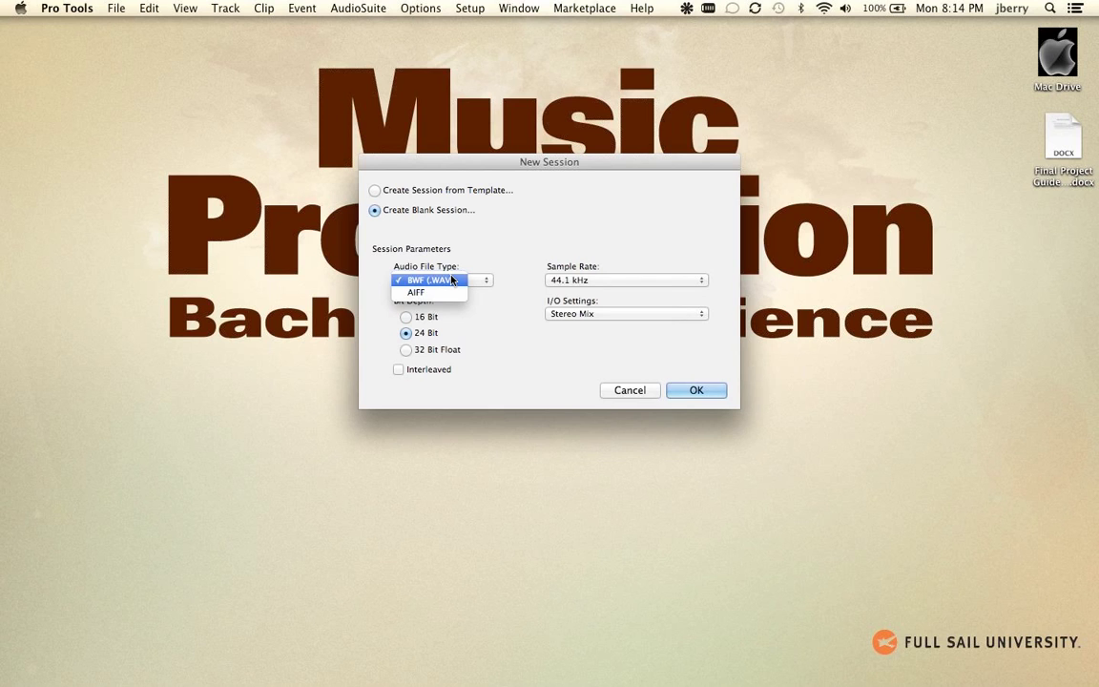
{"action": "left_click", "coordinate": [515, 237]}
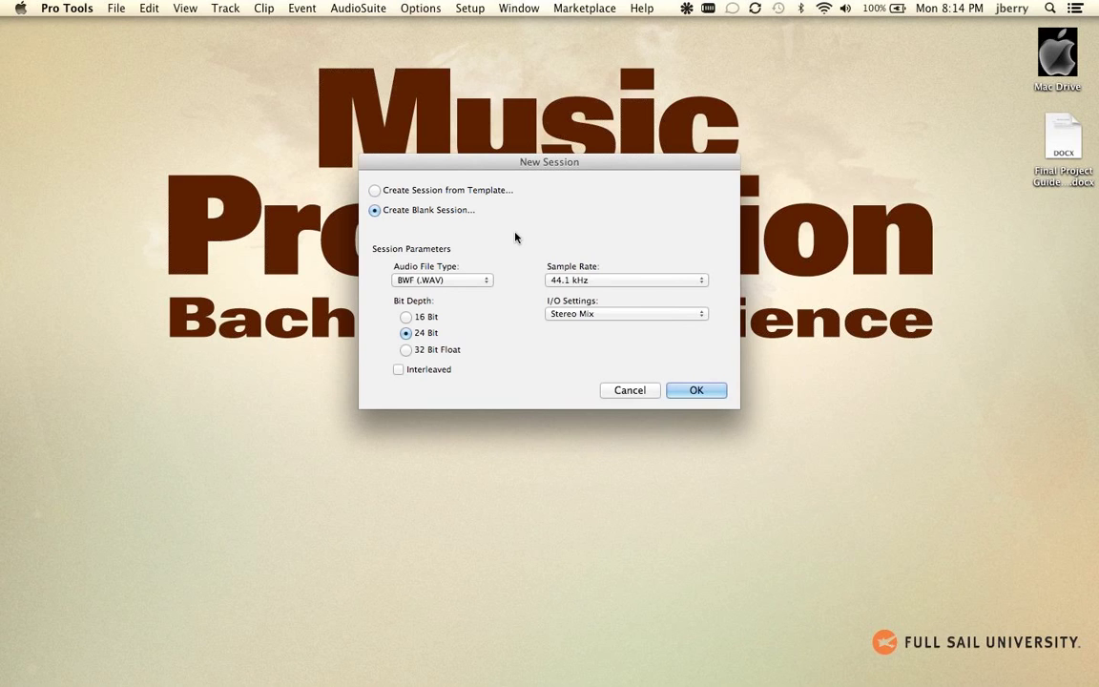
{"action": "left_click", "coordinate": [474, 281]}
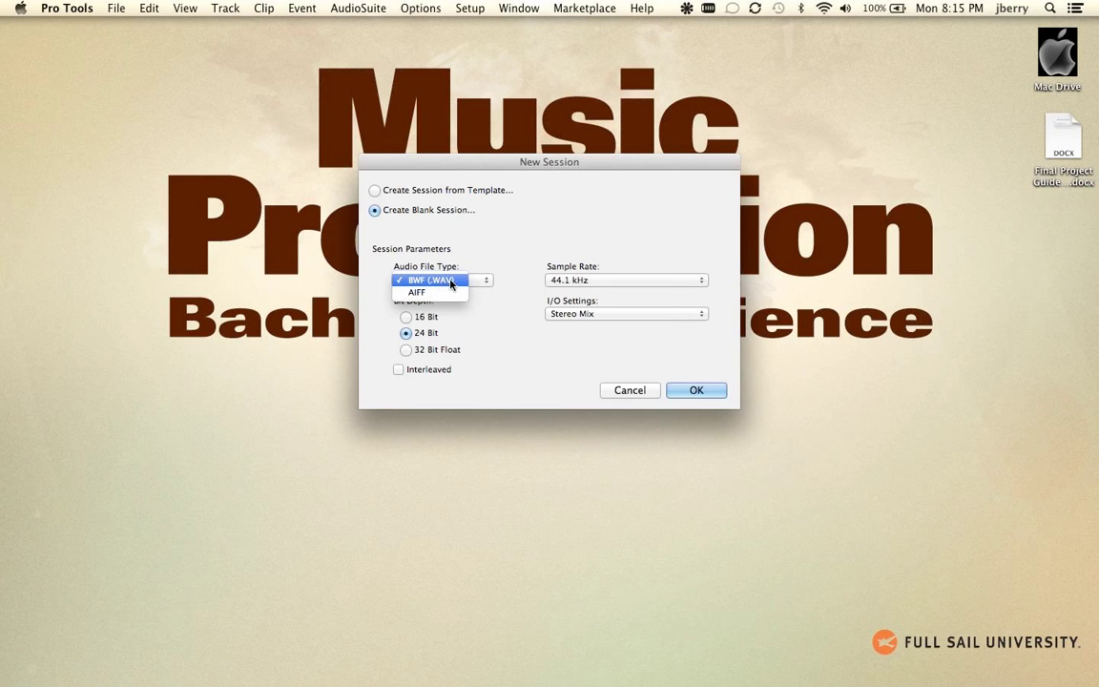
{"action": "left_click", "coordinate": [423, 281]}
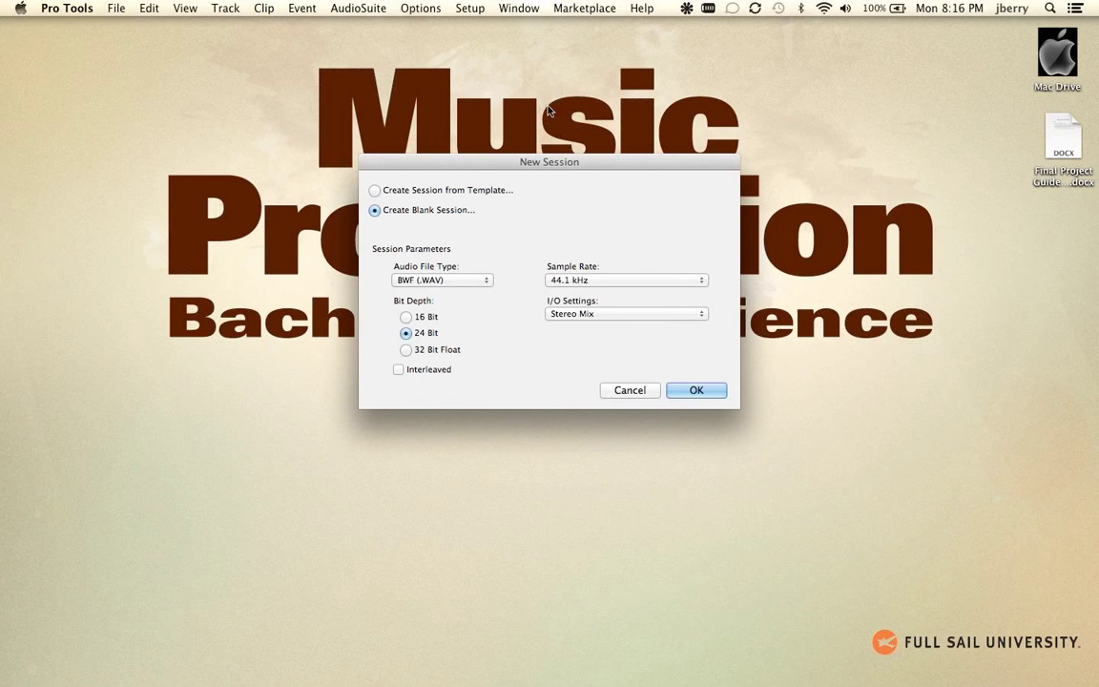
{"action": "left_click", "coordinate": [631, 391]}
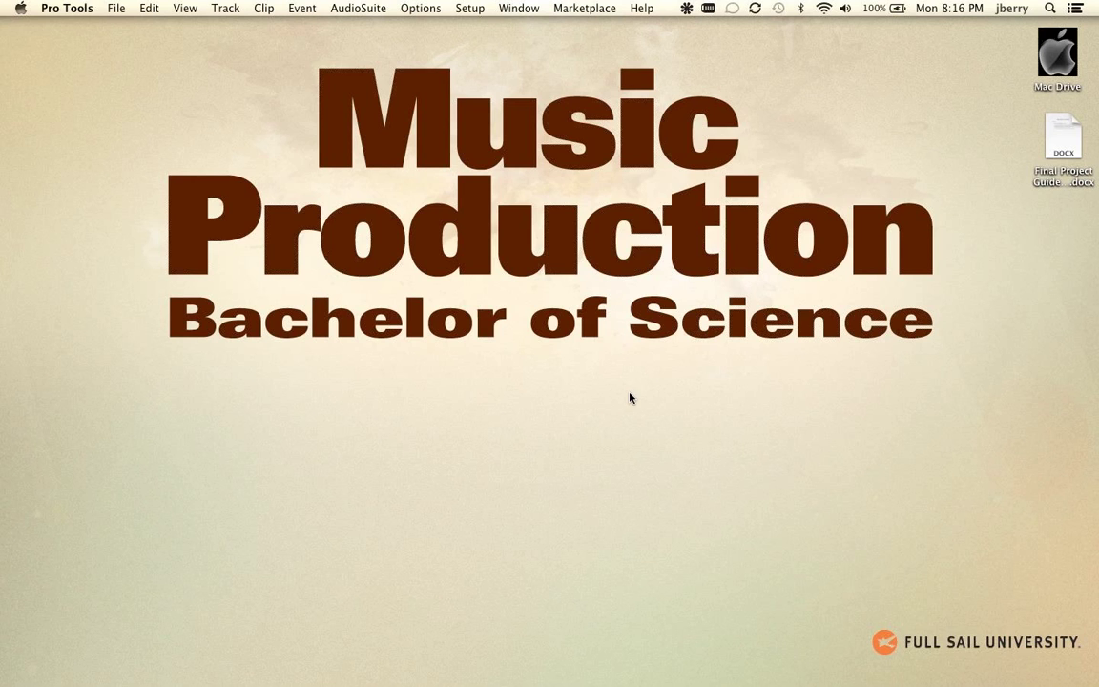
Start a new blank session with the I/O settings set to Stereo Mix and accept the session parameters
{"action": "key", "text": "super+n"}
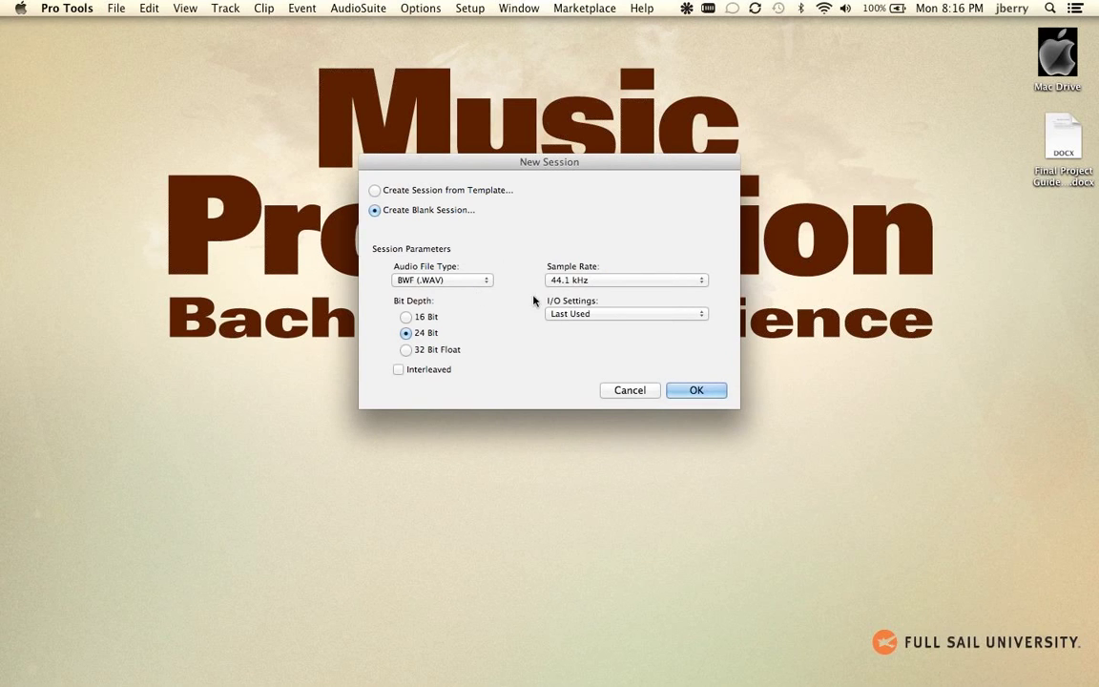
{"action": "left_click", "coordinate": [650, 315]}
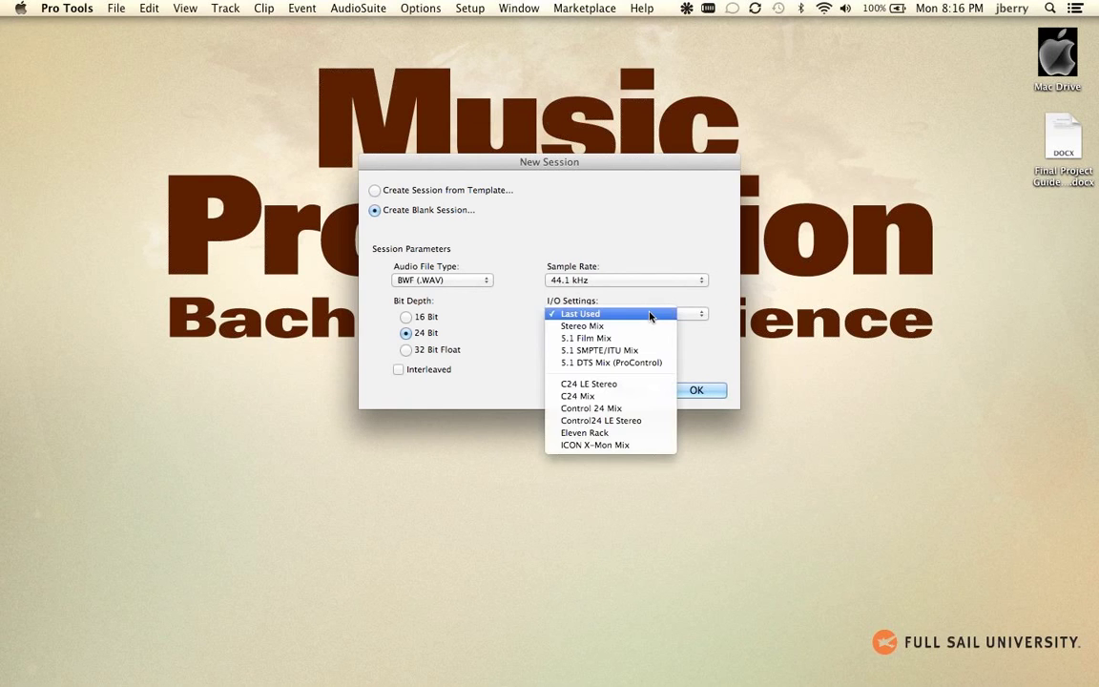
{"action": "left_click", "coordinate": [604, 326]}
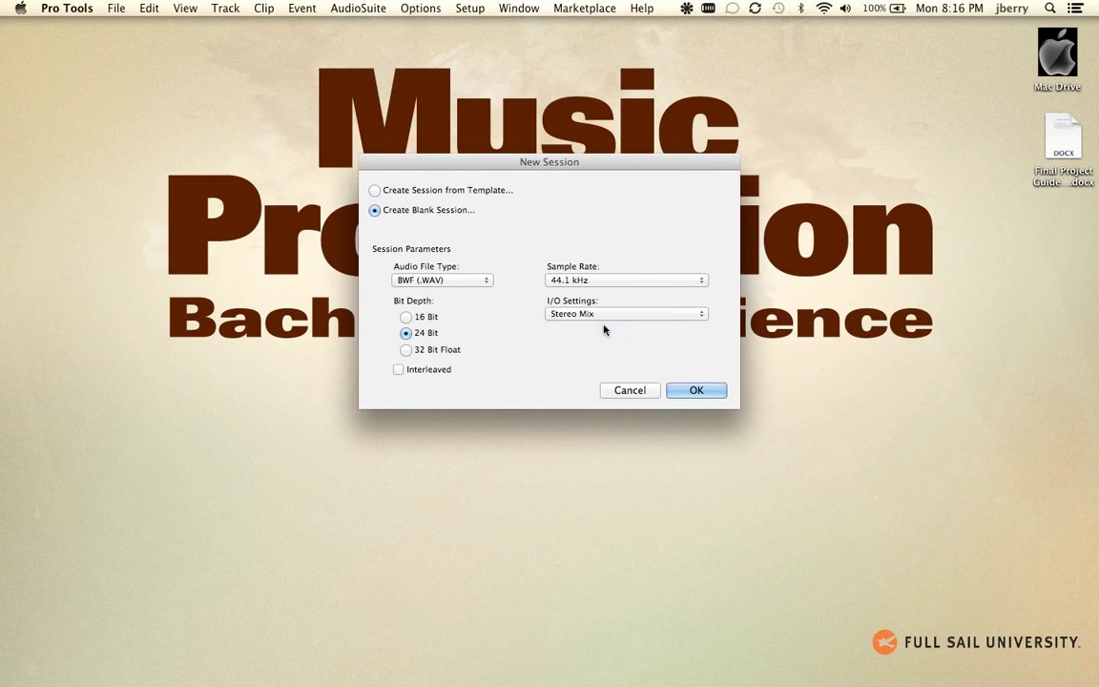
{"action": "left_click", "coordinate": [695, 391]}
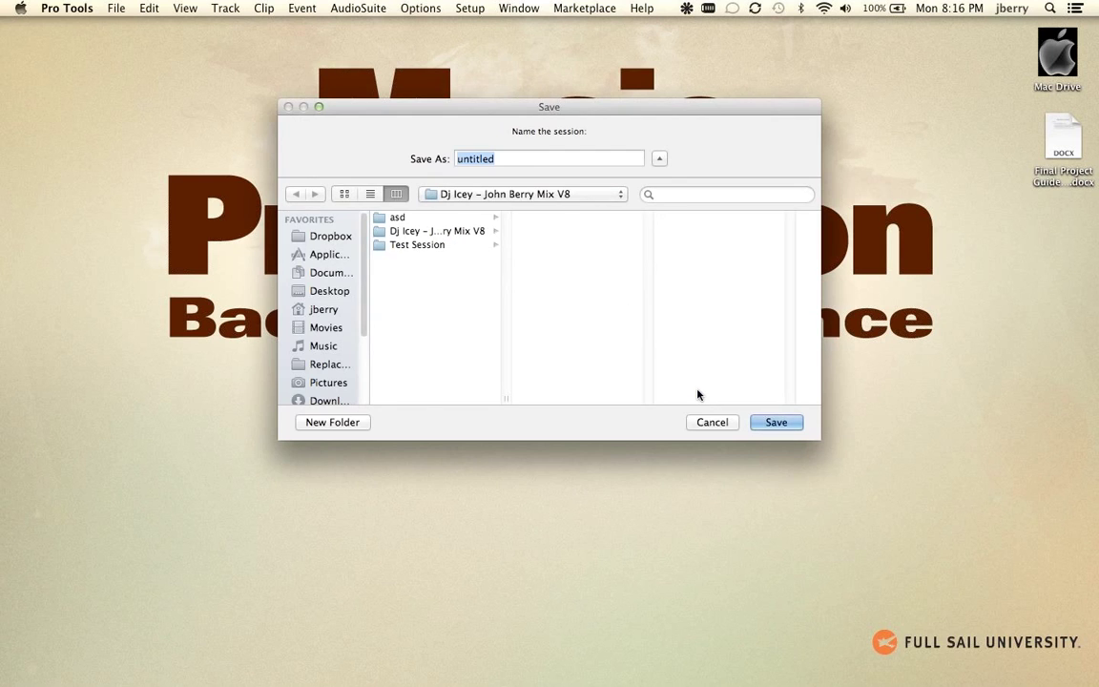
Browse the Desktop, the Pro Tools folder inside Music, and the Documents folder as possible save locations
{"action": "left_click", "coordinate": [326, 291]}
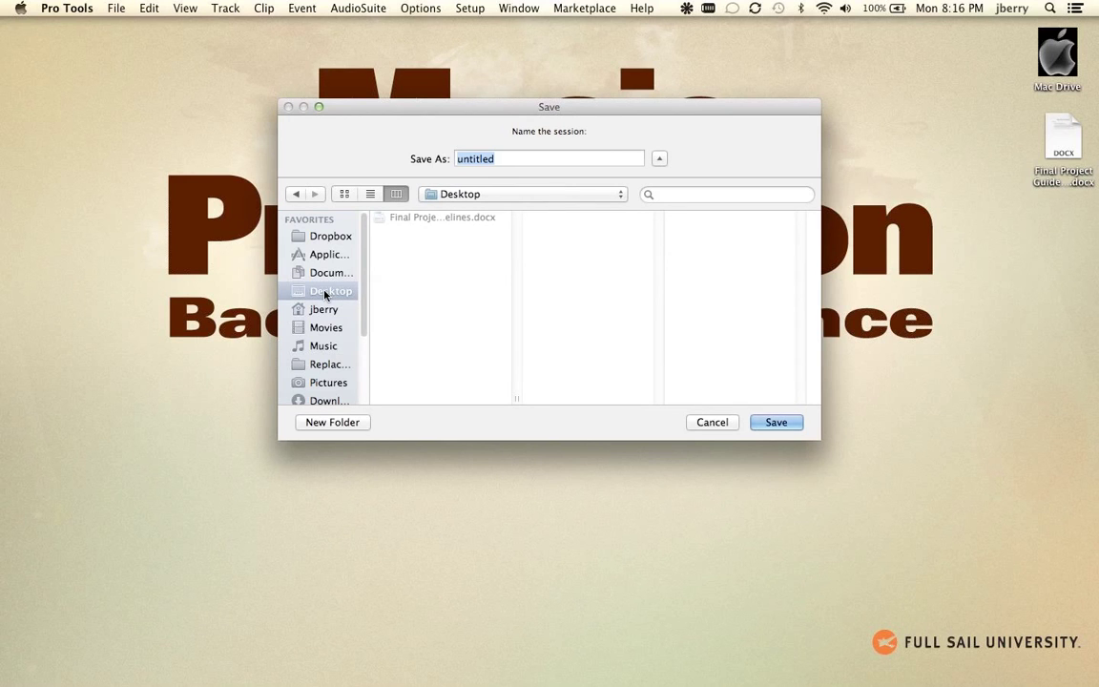
{"action": "left_click", "coordinate": [321, 347]}
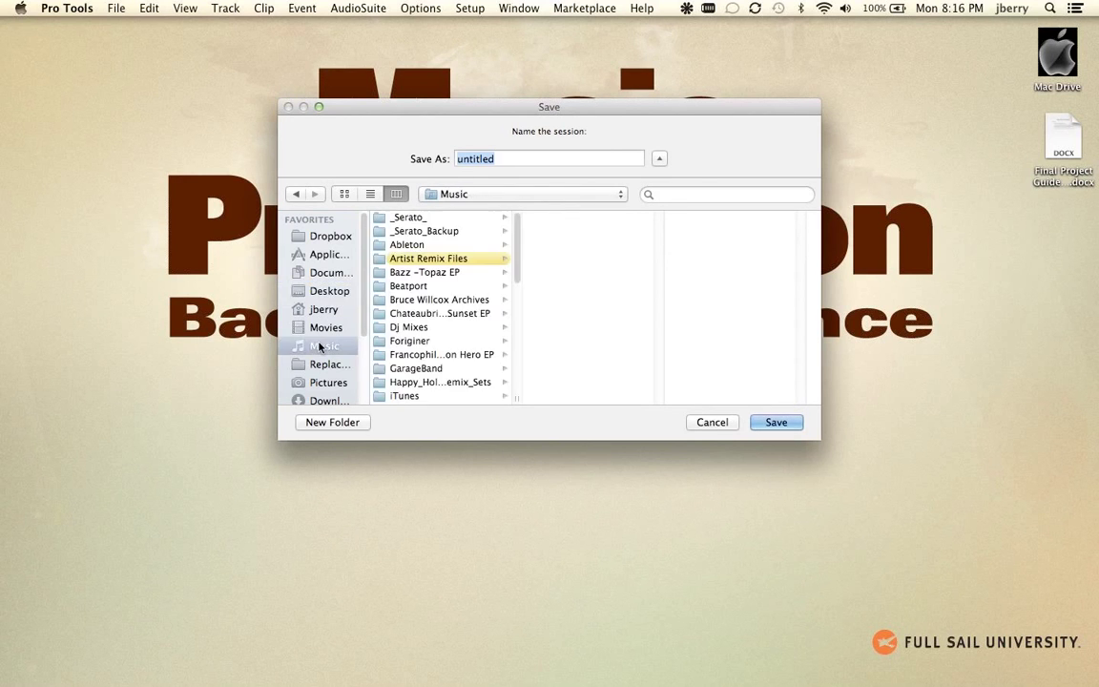
{"action": "left_click_drag", "start_coordinate": [513, 238], "coordinate": [519, 326]}
{"action": "left_click", "coordinate": [399, 320]}
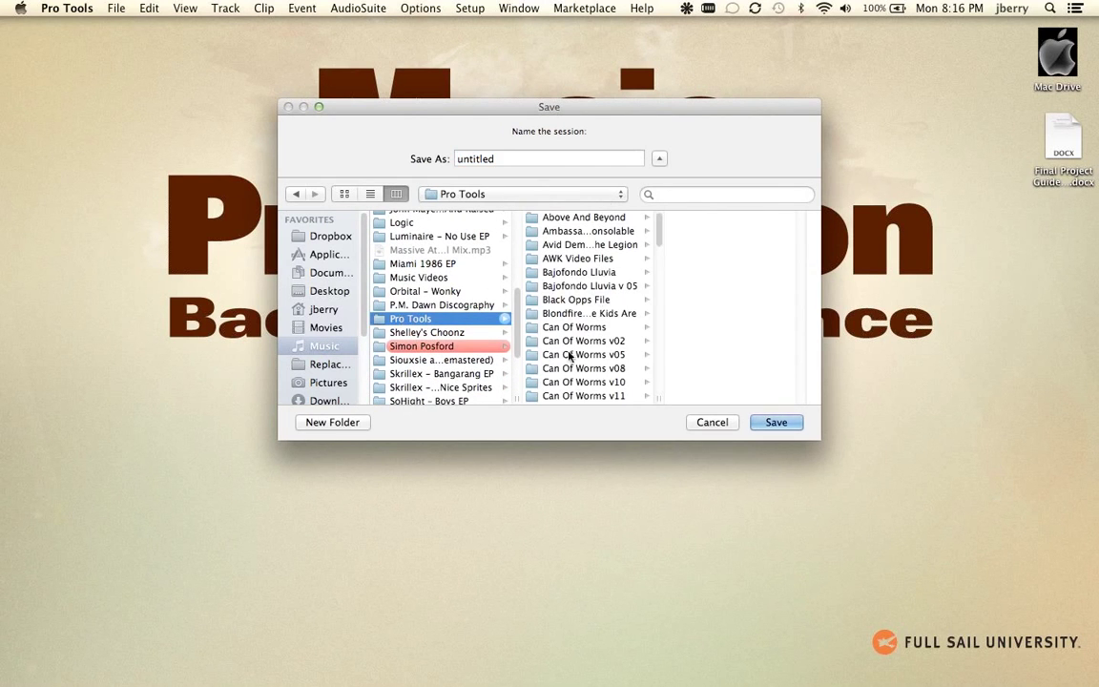
{"action": "left_click", "coordinate": [330, 273]}
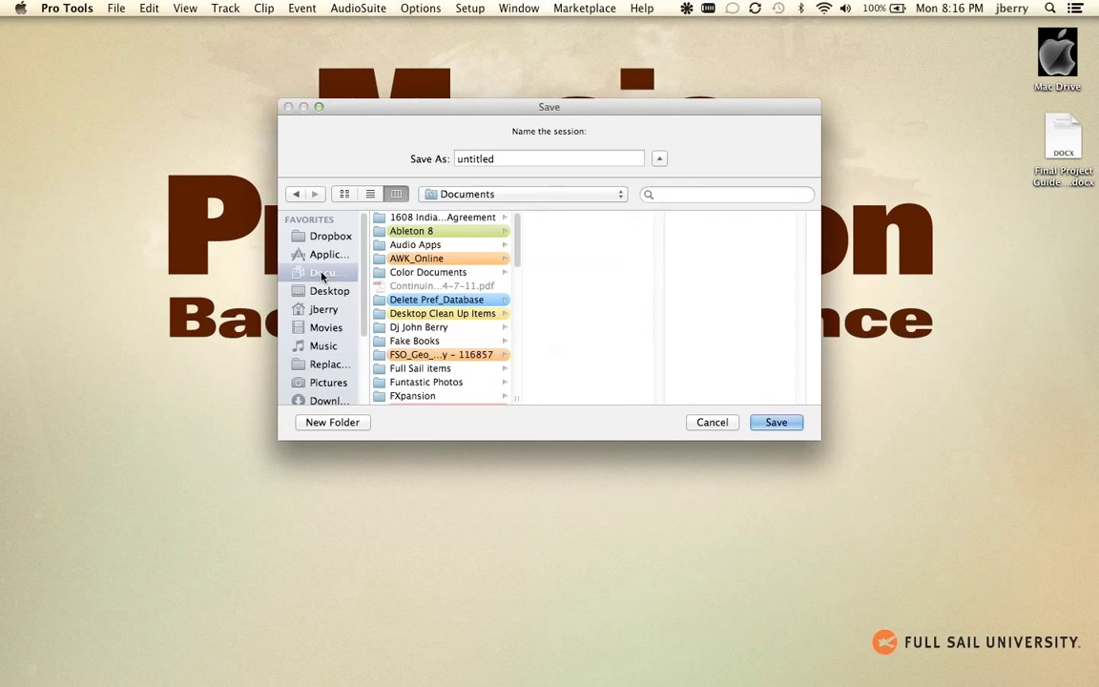
Save the new session on the Desktop under the name Test Session
{"action": "left_click", "coordinate": [325, 291]}
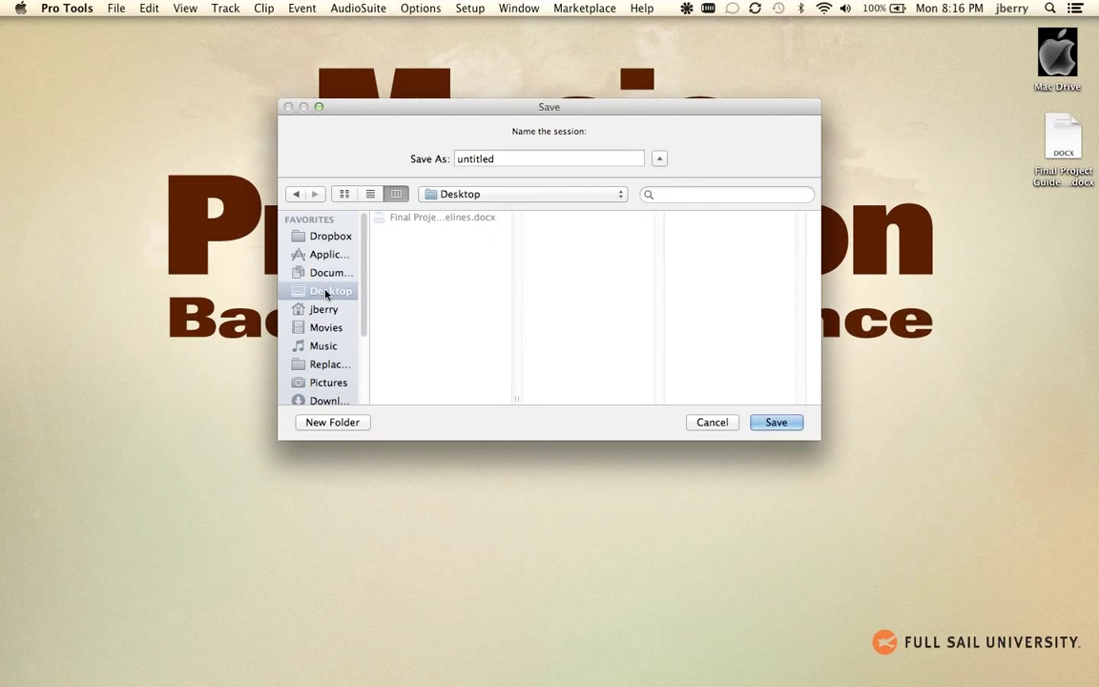
{"action": "double_click", "coordinate": [456, 159]}
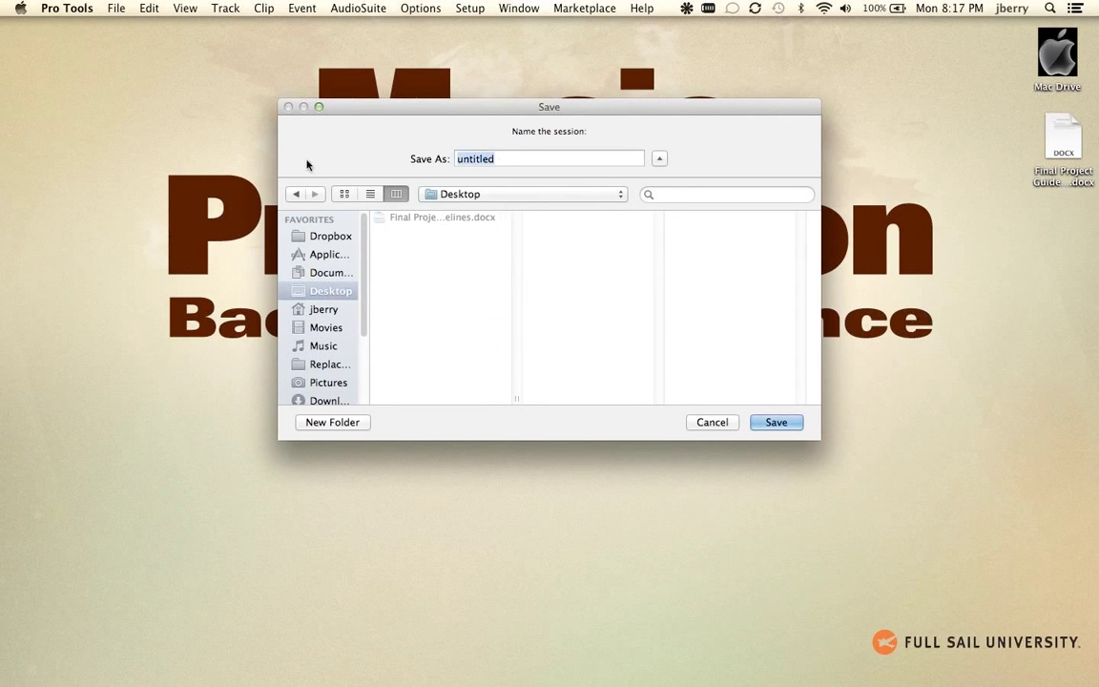
{"action": "type", "text": "Test "}
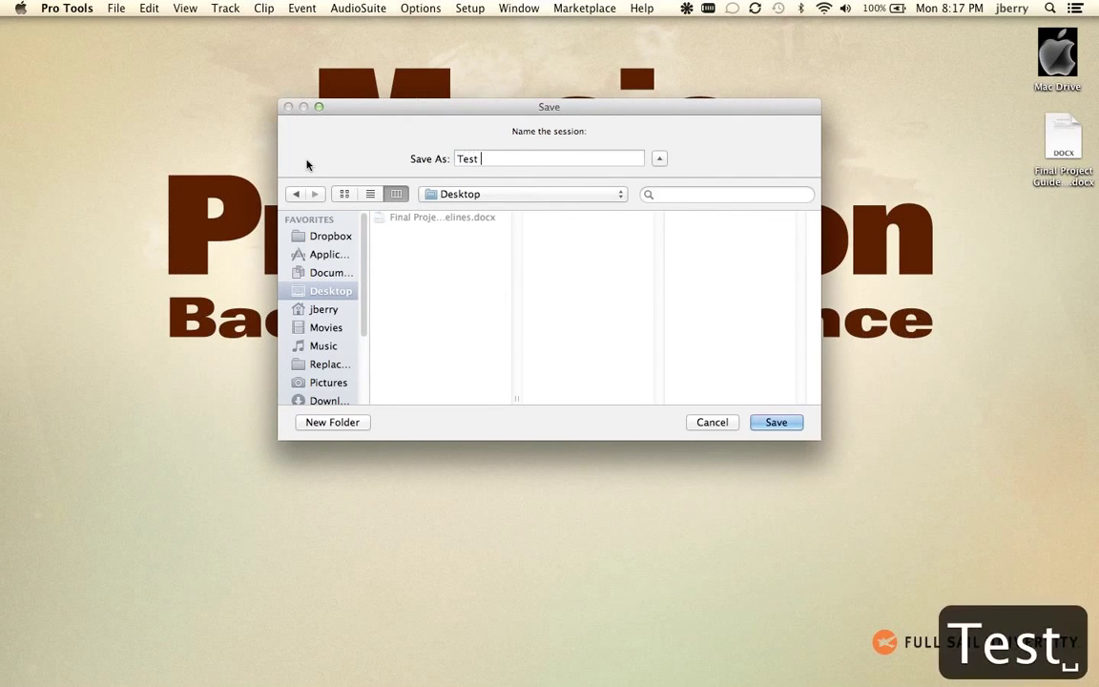
{"action": "type", "text": "Session"}
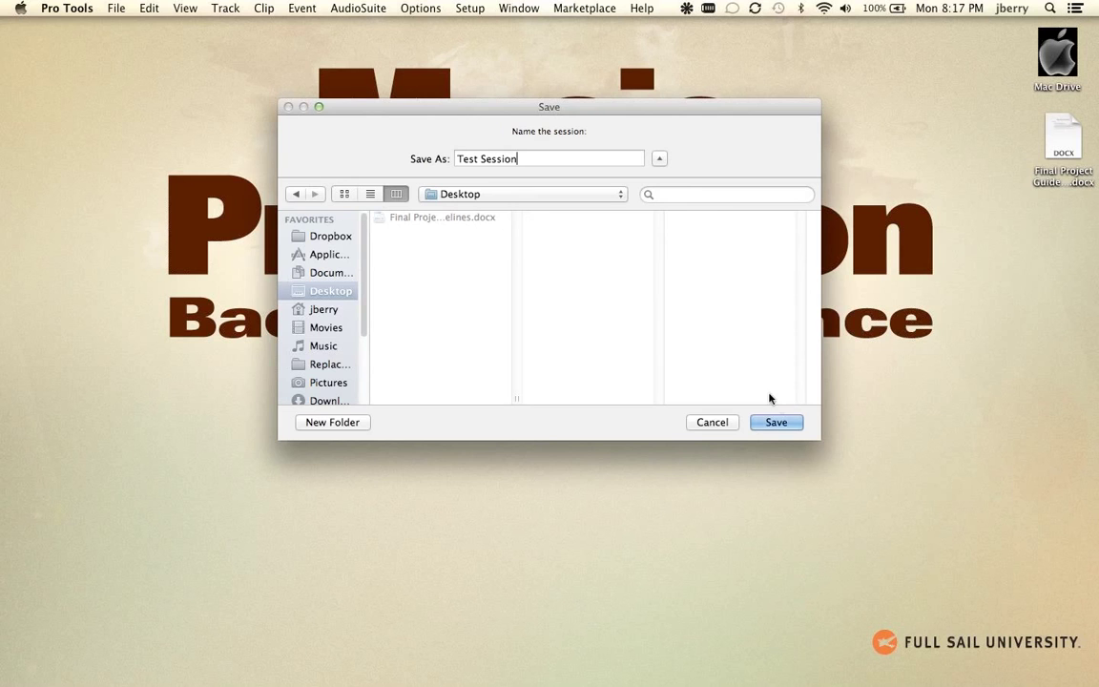
{"action": "left_click", "coordinate": [774, 423]}
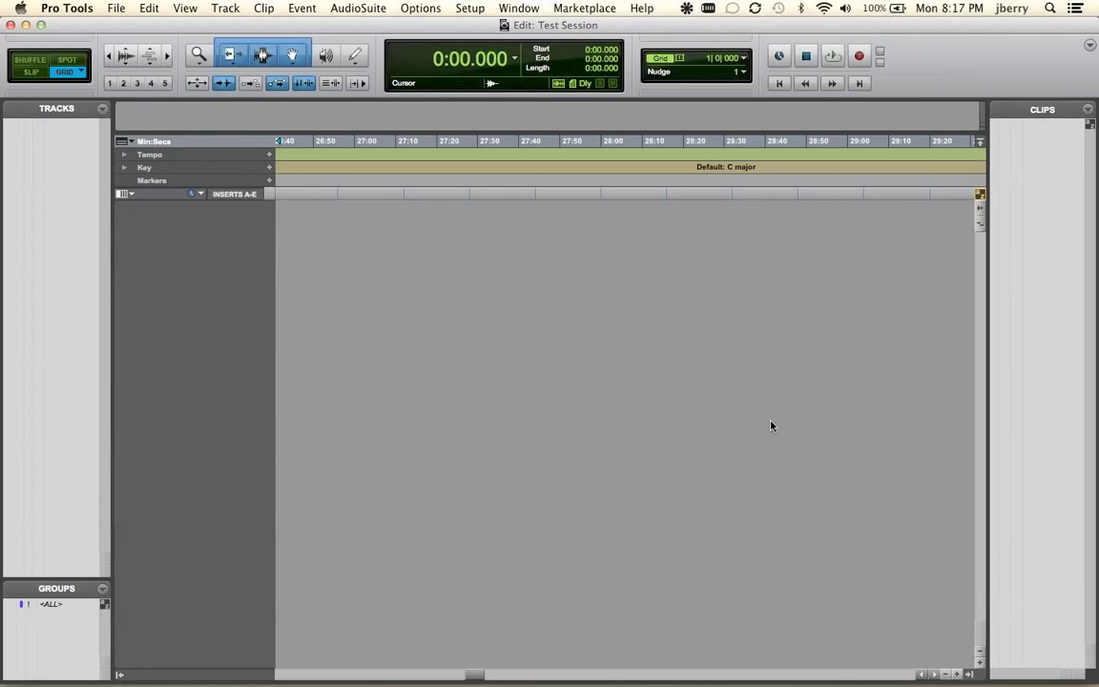
Switch back and forth between the Edit and Mix windows, finishing in the Edit window
{"action": "key", "text": "super+equal"}
{"action": "key", "text": "super+equal"}
{"action": "key", "text": "super+equal"}
{"action": "key", "text": "super+equal"}
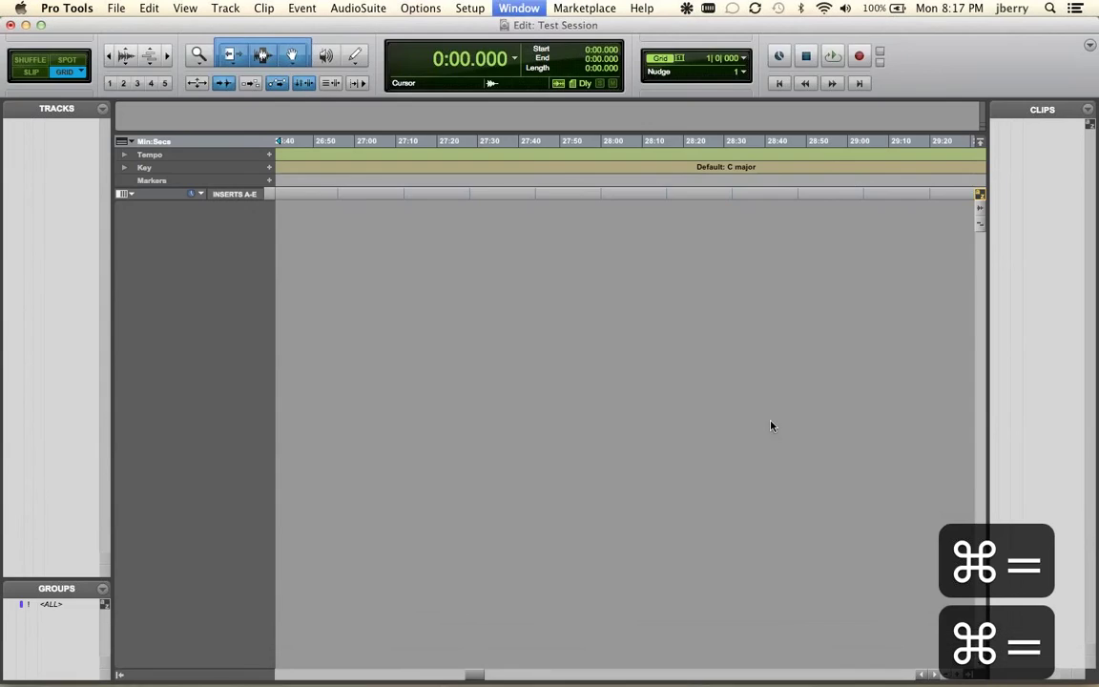
{"action": "key", "text": "super+equal"}
{"action": "key", "text": "super+equal"}
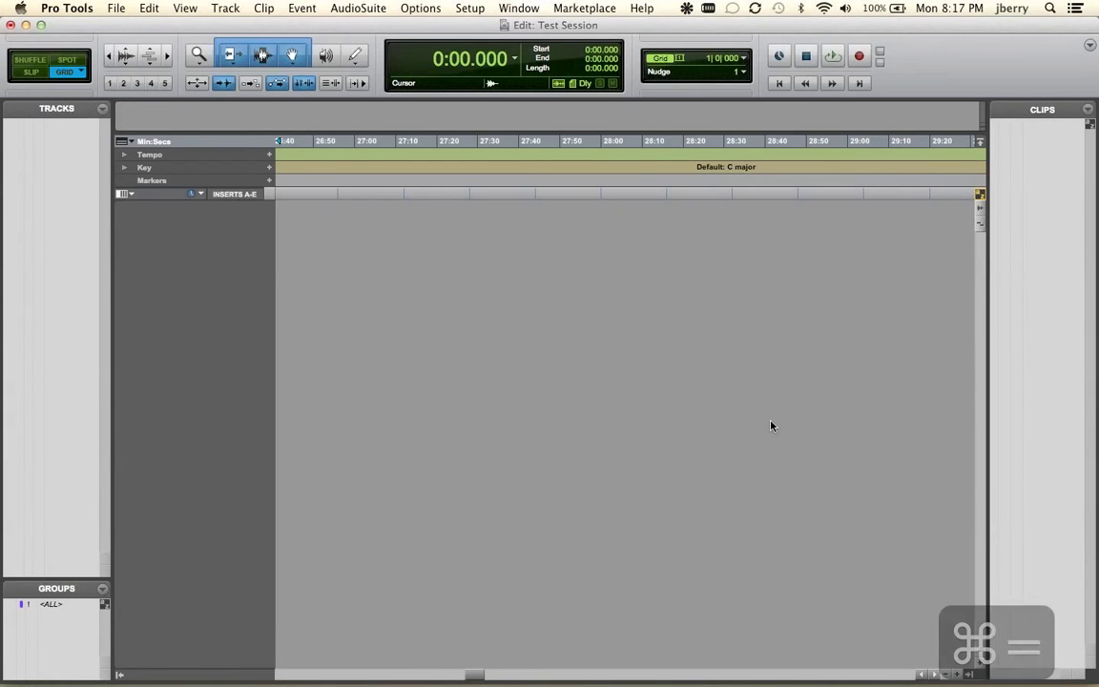
{"action": "key", "text": "shift+super+n"}
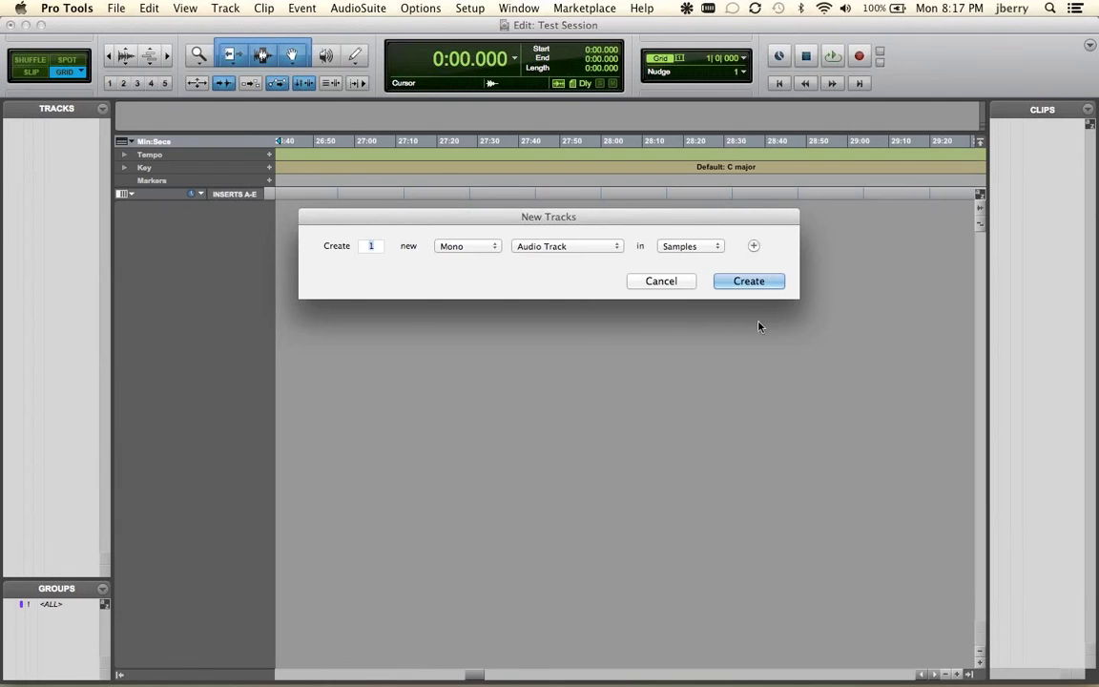
{"action": "left_click", "coordinate": [661, 281]}
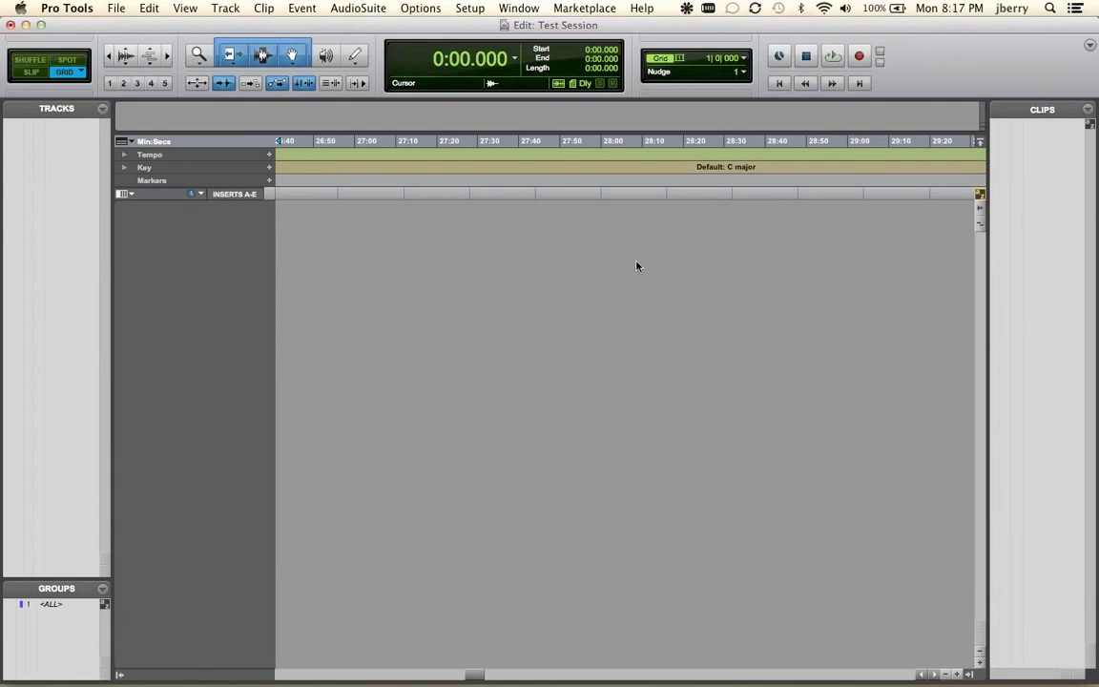
{"action": "left_click", "coordinate": [227, 9]}
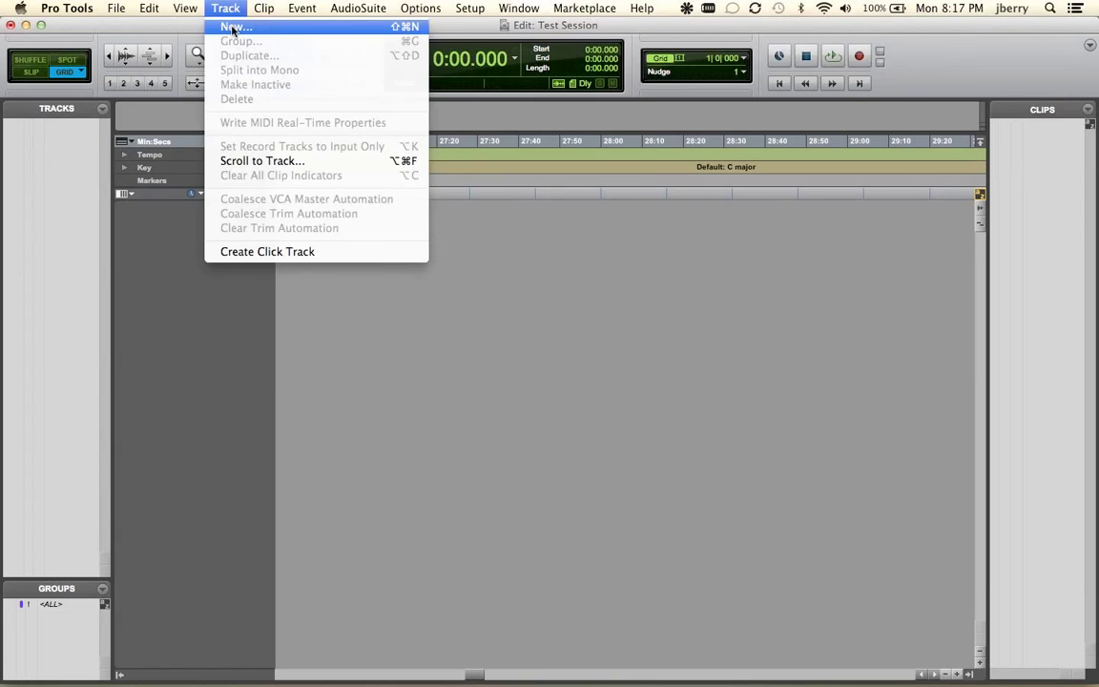
{"action": "left_click", "coordinate": [232, 27]}
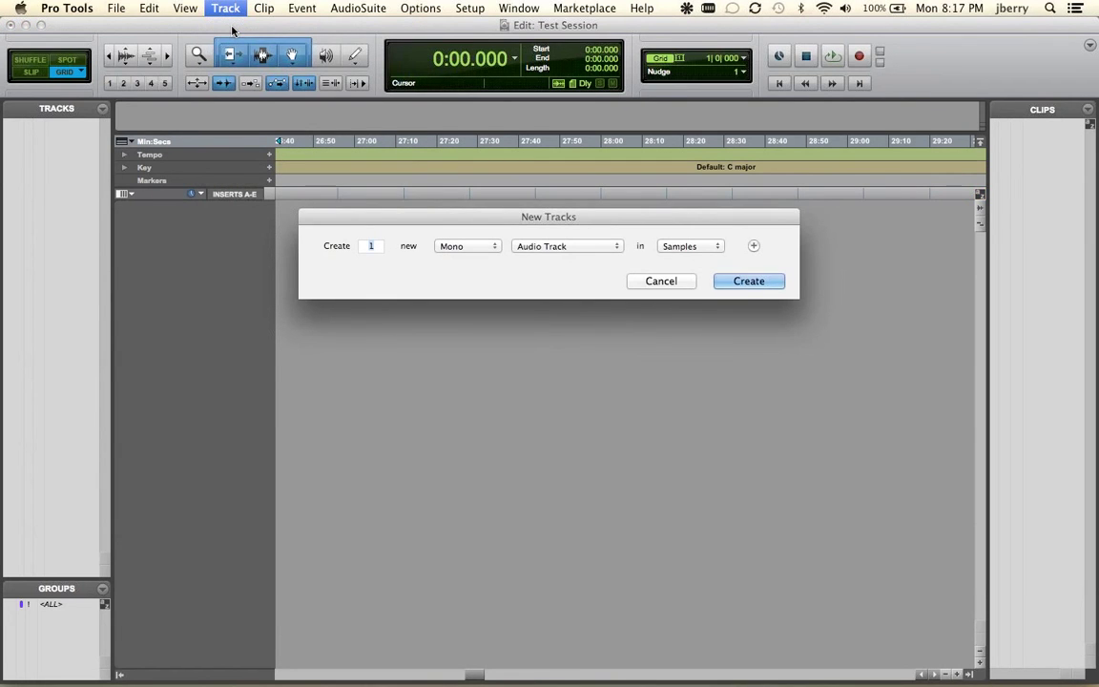
{"action": "key", "text": "super+period"}
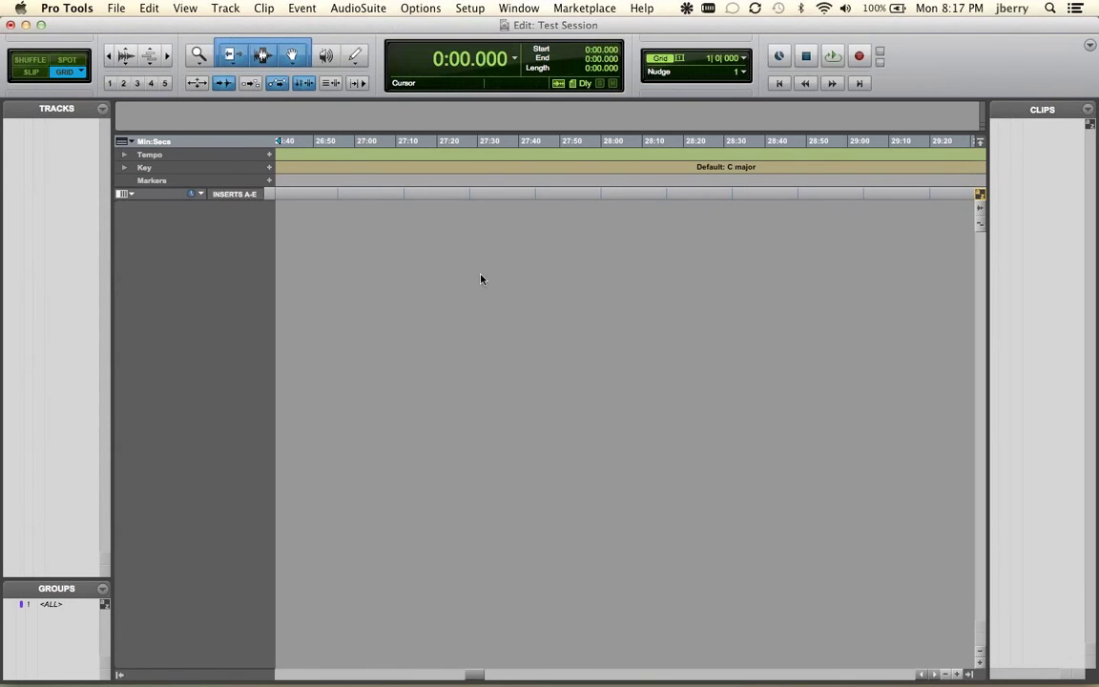
{"action": "key", "text": "super+n"}
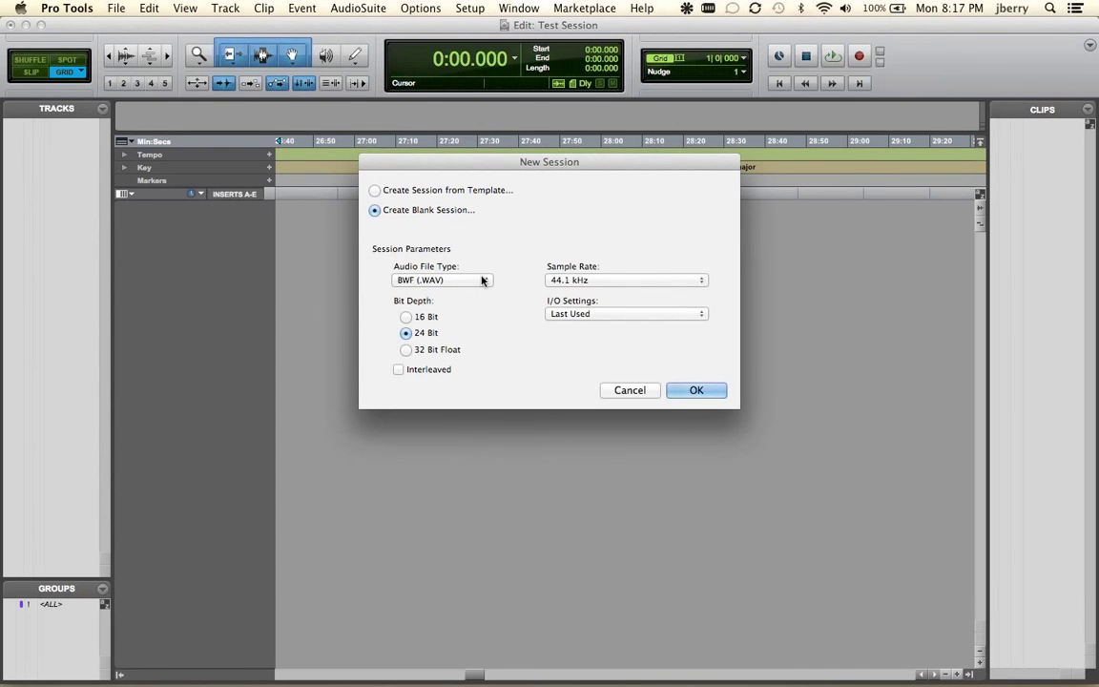
{"action": "left_click", "coordinate": [630, 390]}
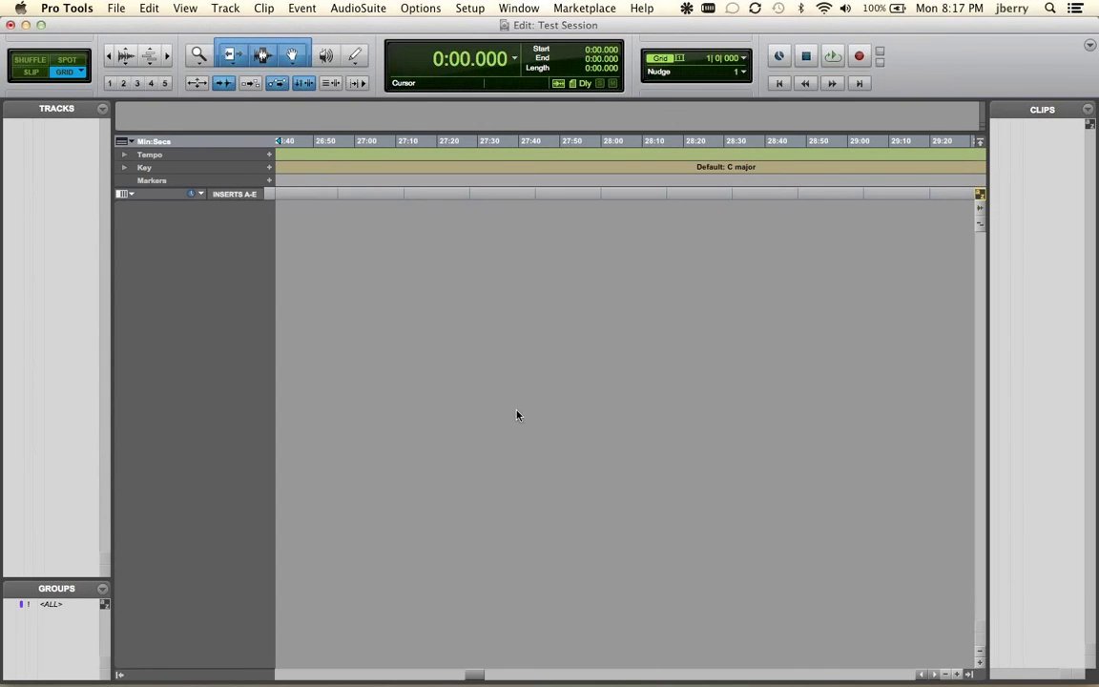
Start adding new tracks to the session, with four mono audio tracks in samples as the first batch
{"action": "key", "text": "shift+super+n"}
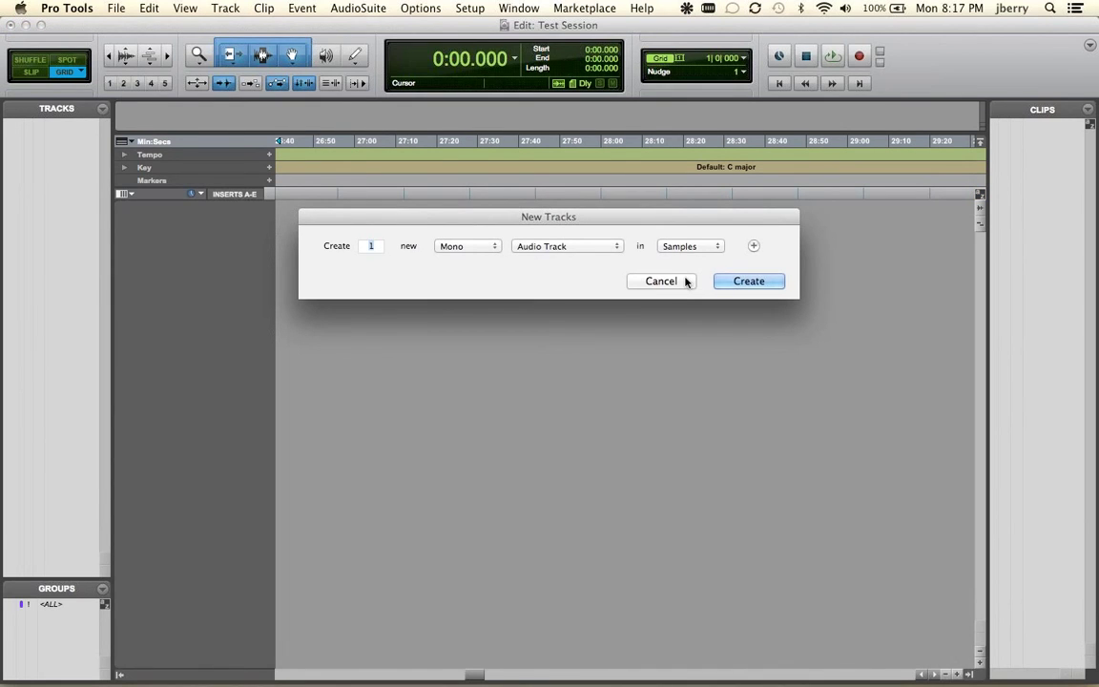
{"action": "type", "text": "4"}
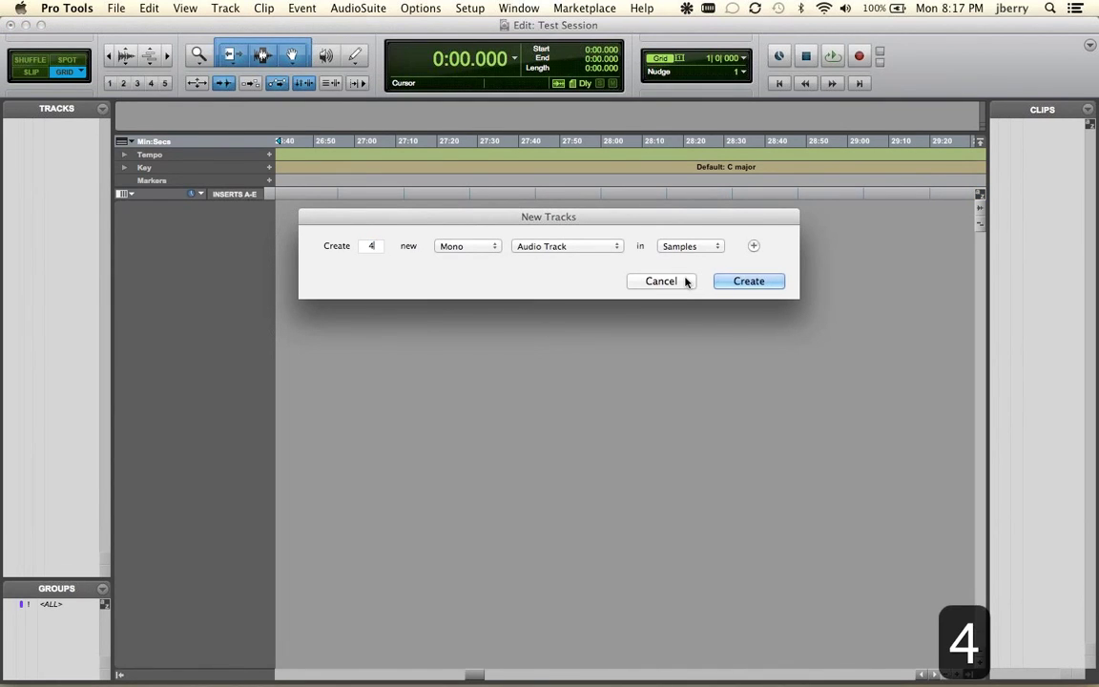
Add several extra track rows in New Tracks and remove them repeatedly, leaving only the first row
{"action": "key", "text": "super+plus"}
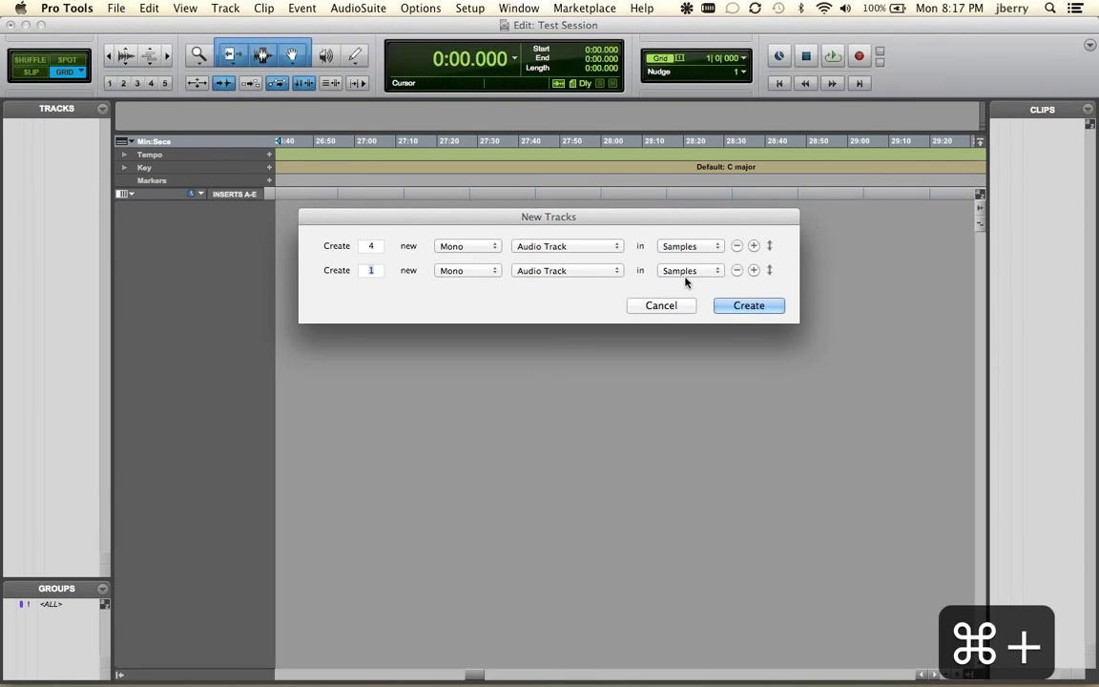
{"action": "key", "text": "super+plus"}
{"action": "key", "text": "super+plus"}
{"action": "key", "text": "super+plus"}
{"action": "key", "text": "super+plus"}
{"action": "key", "text": "super+plus"}
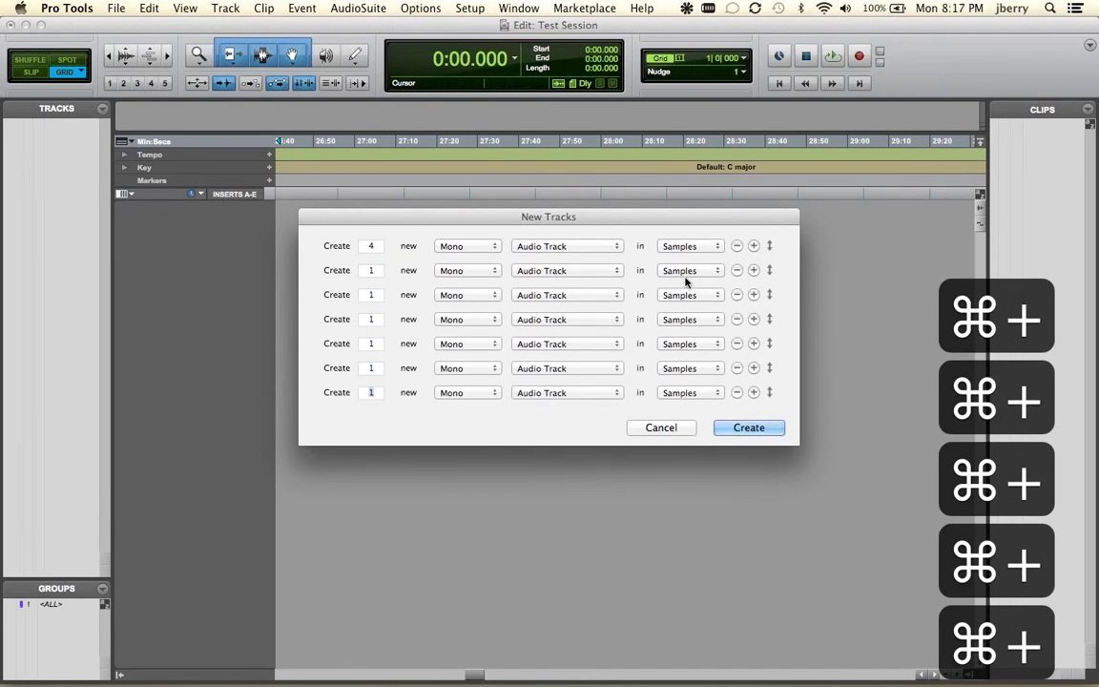
{"action": "key", "text": "super+minus"}
{"action": "key", "text": "super+minus"}
{"action": "key", "text": "super+minus"}
{"action": "key", "text": "super+minus"}
{"action": "key", "text": "super+minus"}
{"action": "key", "text": "super+minus"}
{"action": "key", "text": "super+plus"}
{"action": "key", "text": "super+plus"}
{"action": "key", "text": "super+plus"}
{"action": "key", "text": "super+plus"}
{"action": "key", "text": "super+plus"}
{"action": "key", "text": "super+plus"}
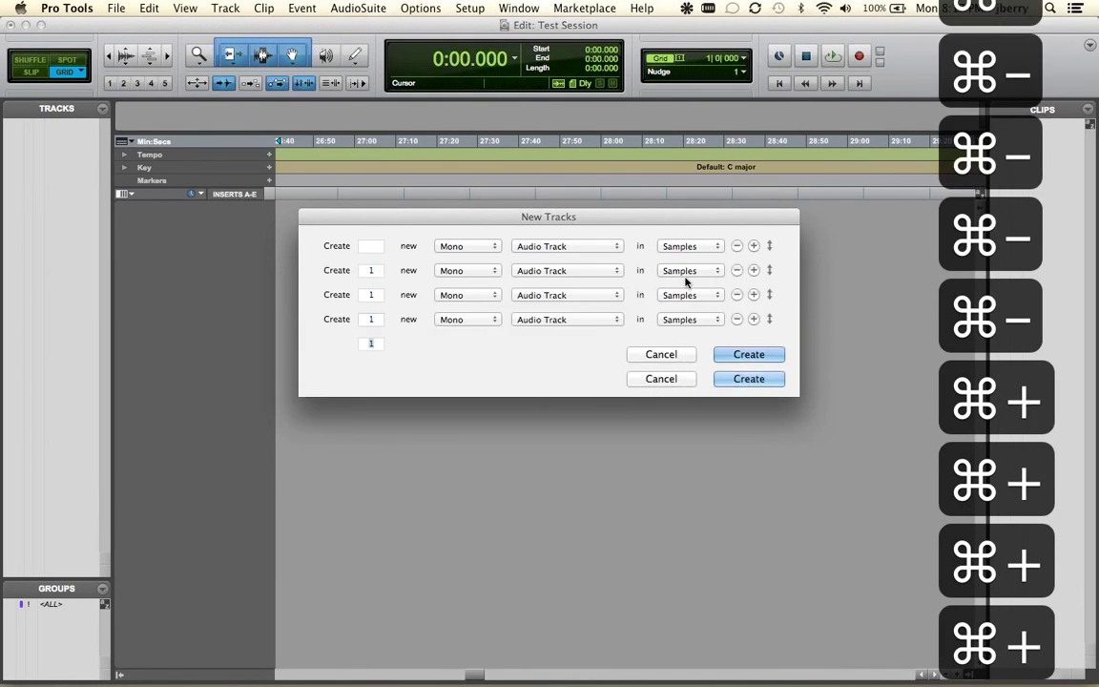
{"action": "key", "text": "super+minus"}
{"action": "key", "text": "super+minus"}
{"action": "key", "text": "super+minus"}
{"action": "key", "text": "super+minus"}
{"action": "key", "text": "super+minus"}
{"action": "key", "text": "super+minus"}
{"action": "key", "text": "super+minus"}
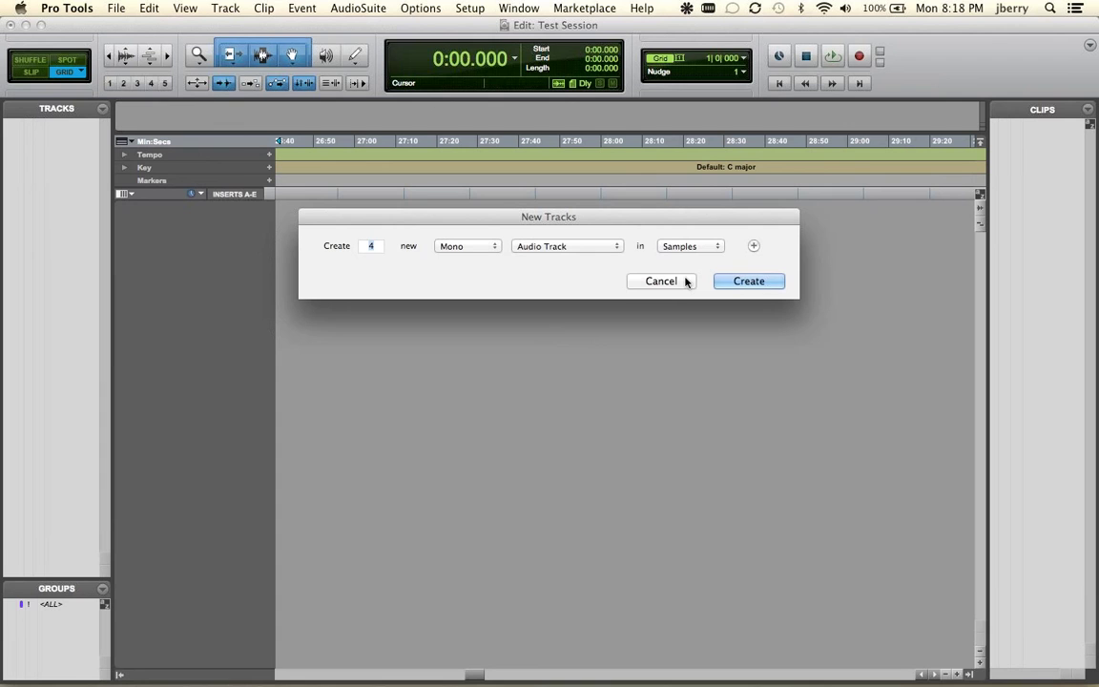
Add a second row for four new tracks and toggle its format between mono and stereo, ending on Stereo
{"action": "key", "text": "super+plus"}
{"action": "type", "text": "4"}
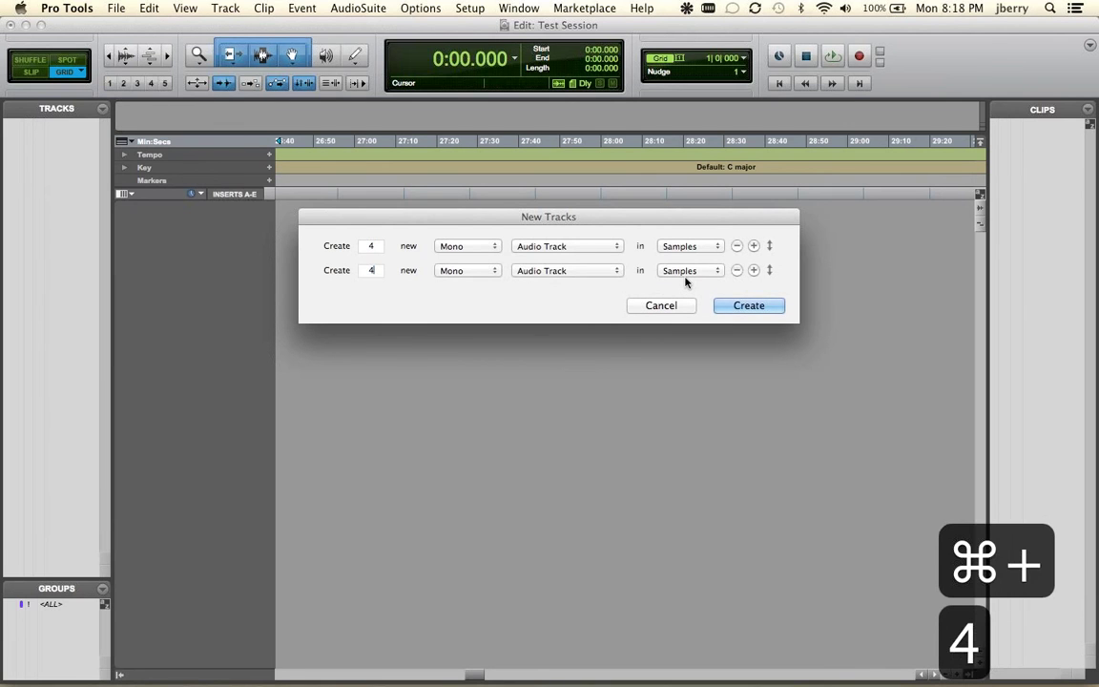
{"action": "key", "text": "super+Right"}
{"action": "key", "text": "super+Left"}
{"action": "key", "text": "super+Right"}
{"action": "key", "text": "super+Left"}
{"action": "key", "text": "super+Right"}
{"action": "key", "text": "super+Left"}
{"action": "key", "text": "super+Right"}
{"action": "key", "text": "super+Left"}
{"action": "key", "text": "super+Right"}
{"action": "key", "text": "super+Left"}
{"action": "key", "text": "super+Right"}
{"action": "key", "text": "super+Left"}
{"action": "key", "text": "super+Right"}
{"action": "key", "text": "super+Left"}
{"action": "key", "text": "super+Right"}
{"action": "key", "text": "super+Left"}
{"action": "key", "text": "super+Right"}
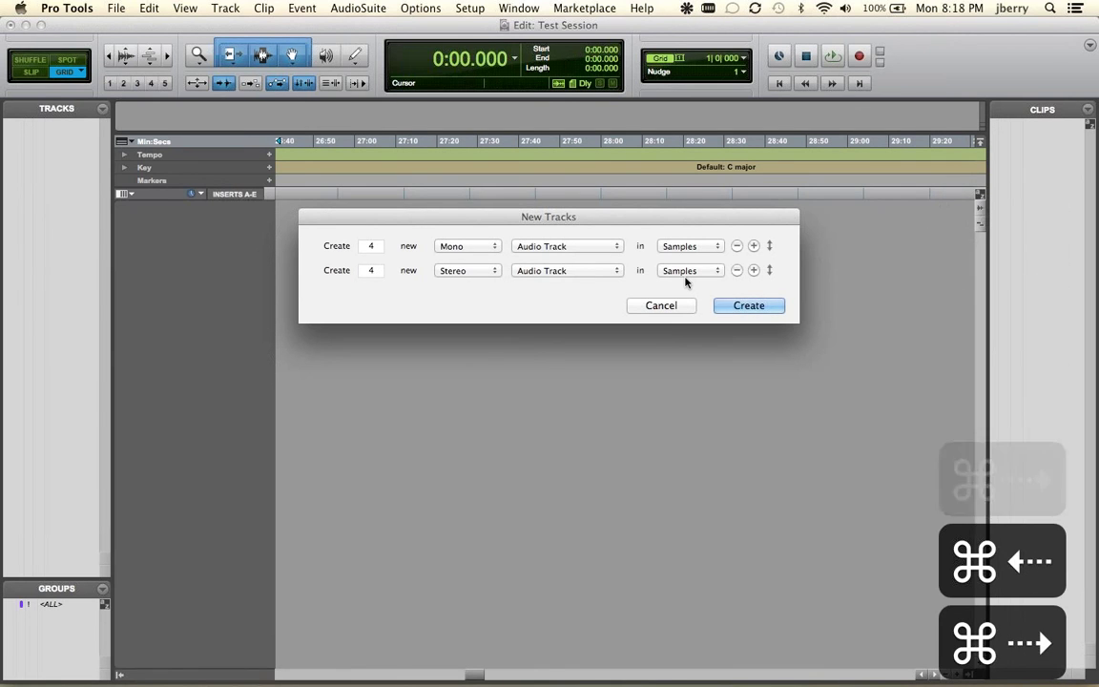
Cycle the second row through the available track types and return it to Audio Track
{"action": "key", "text": "super+Down"}
{"action": "key", "text": "super+Down"}
{"action": "key", "text": "super+Down"}
{"action": "key", "text": "super+Down"}
{"action": "key", "text": "super+Down"}
{"action": "key", "text": "super+Down"}
{"action": "key", "text": "super+Down"}
{"action": "key", "text": "super+Down"}
{"action": "key", "text": "super+Up"}
{"action": "key", "text": "super+Up"}
{"action": "key", "text": "super+Up"}
{"action": "key", "text": "super+Up"}
{"action": "key", "text": "super+Up"}
{"action": "key", "text": "super+Up"}
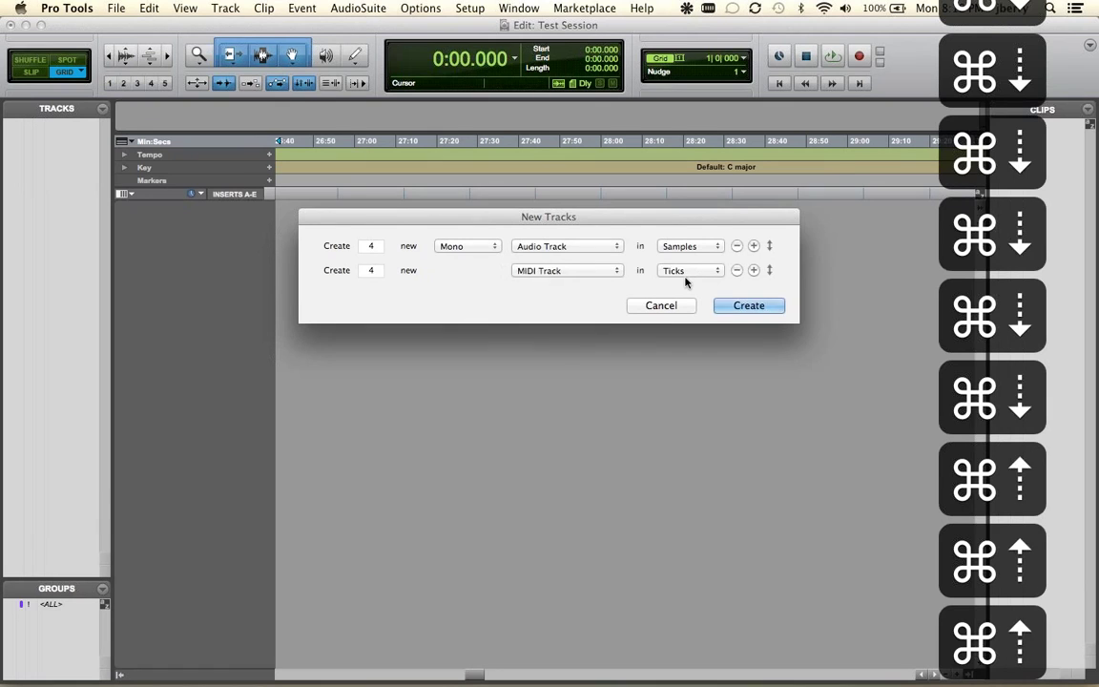
{"action": "key", "text": "super+Up"}
{"action": "key", "text": "super+Up"}
{"action": "key", "text": "super+Down"}
{"action": "key", "text": "super+Down"}
{"action": "key", "text": "super+Down"}
{"action": "key", "text": "super+Down"}
{"action": "key", "text": "super+Down"}
{"action": "key", "text": "super+Down"}
{"action": "key", "text": "super+Down"}
{"action": "key", "text": "super+Down"}
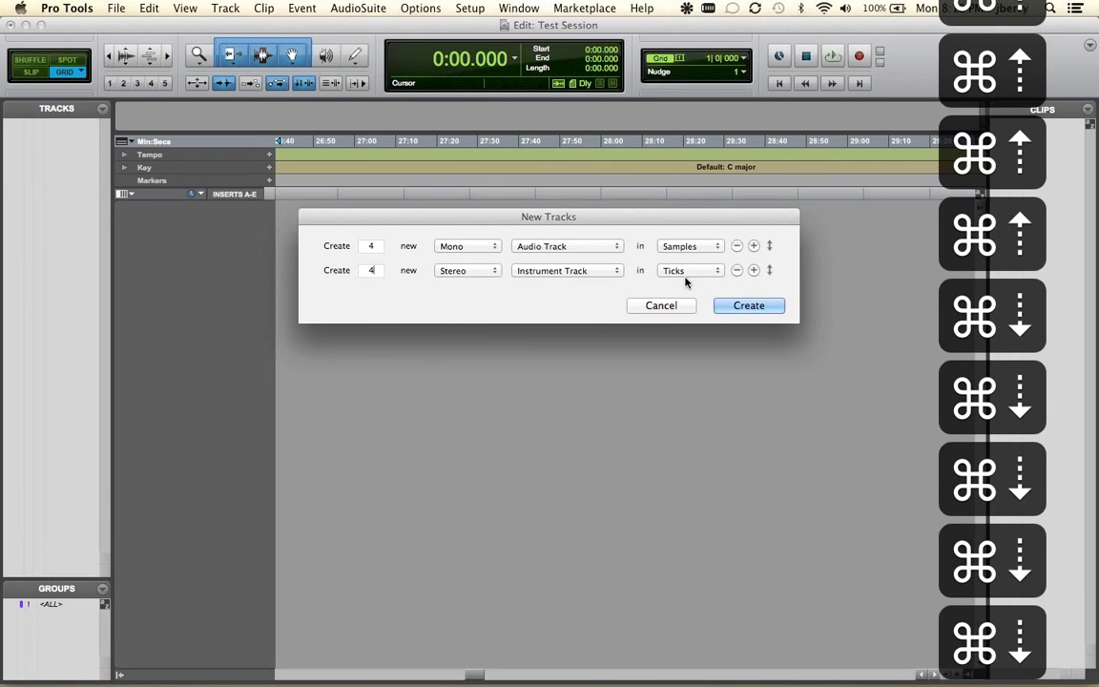
{"action": "key", "text": "super+Up"}
{"action": "key", "text": "super+Up"}
{"action": "key", "text": "super+Up"}
{"action": "key", "text": "super+Up"}
{"action": "key", "text": "super+Up"}
{"action": "key", "text": "super+Up"}
{"action": "key", "text": "super+Up"}
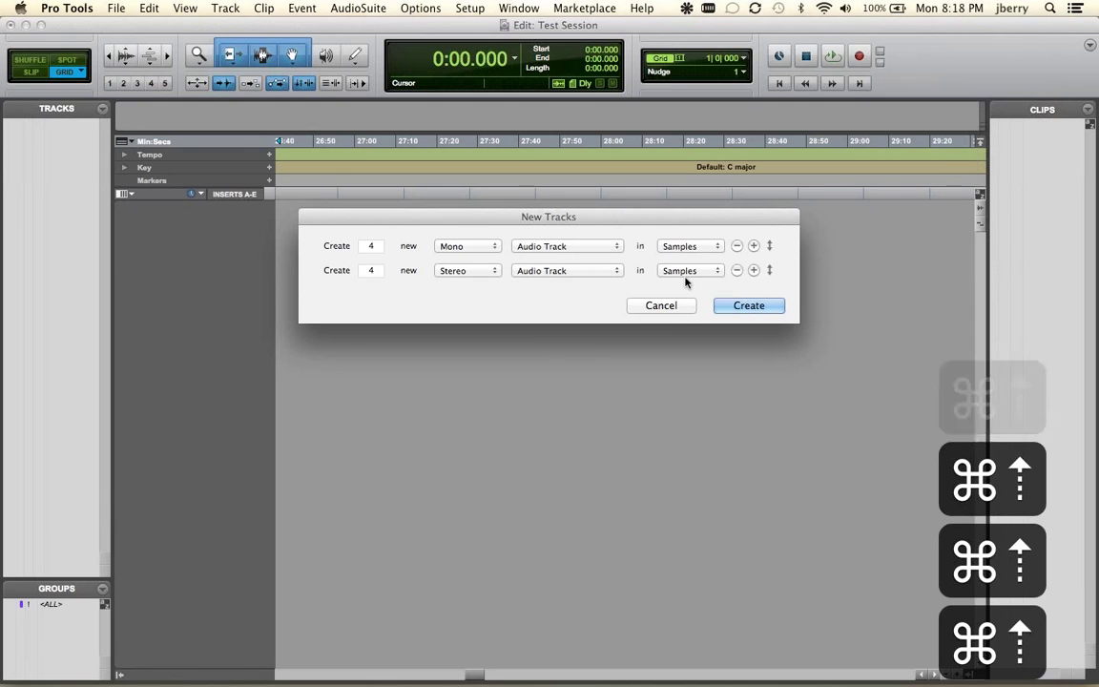
Add a third row for one stereo Master Fader
{"action": "key", "text": "super+plus"}
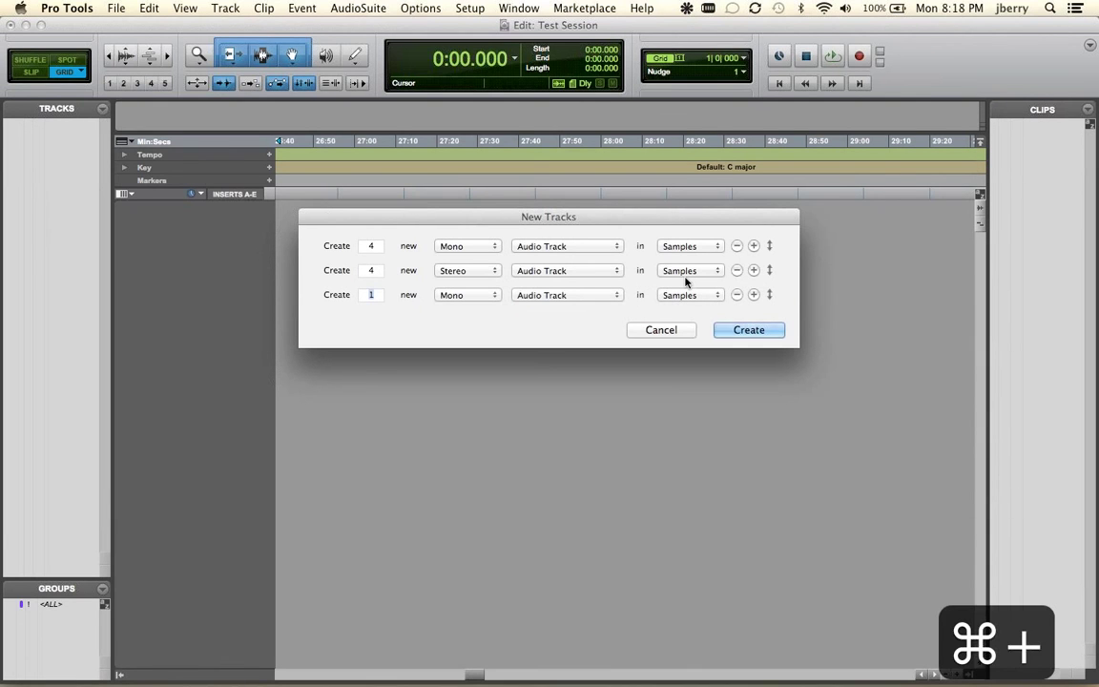
{"action": "key", "text": "super+Right"}
{"action": "key", "text": "super+Down"}
{"action": "key", "text": "super+Down"}
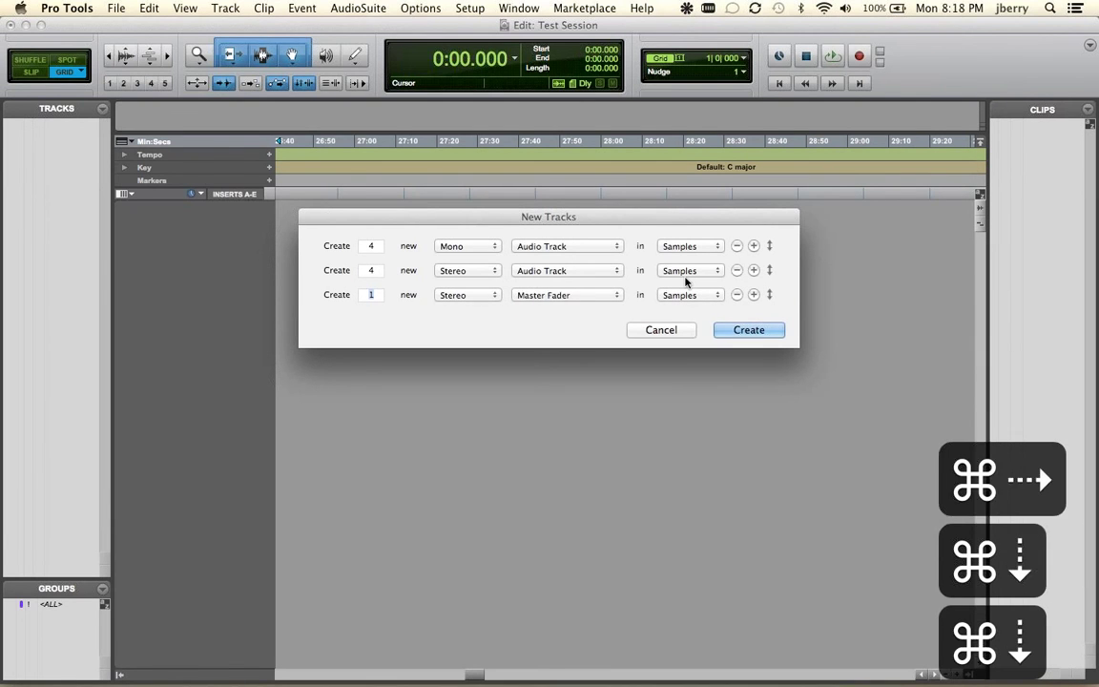
Add a fourth row for four stereo Aux Input tracks and create all the listed tracks
{"action": "key", "text": "super+plus"}
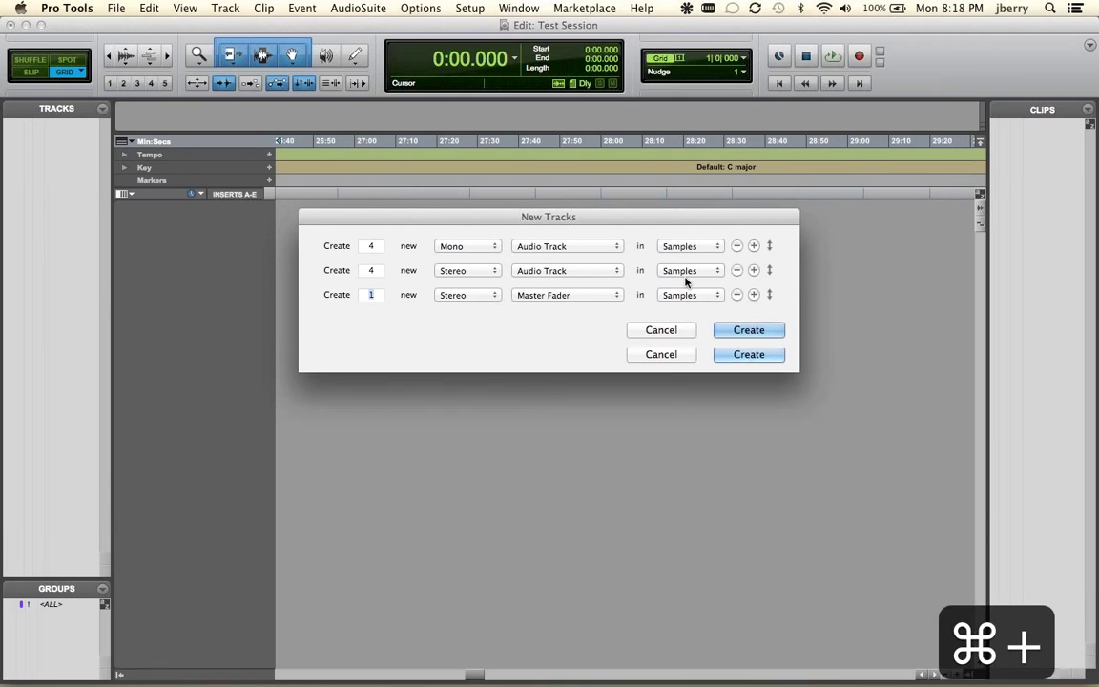
{"action": "key", "text": "super+Right"}
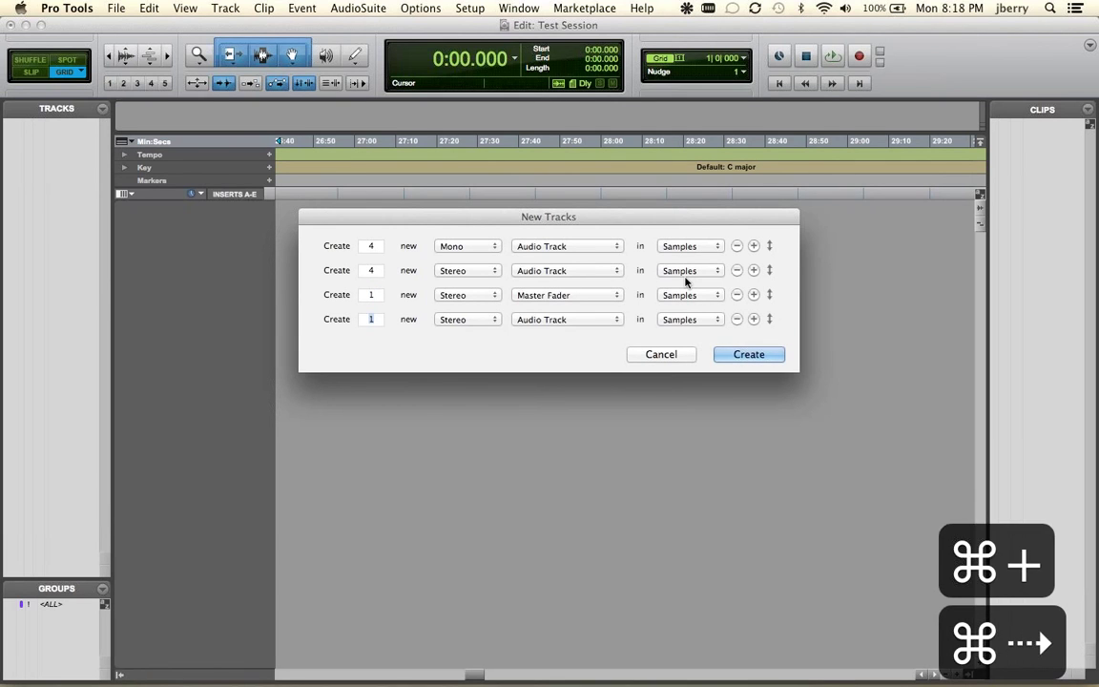
{"action": "type", "text": "4"}
{"action": "key", "text": "super+Right"}
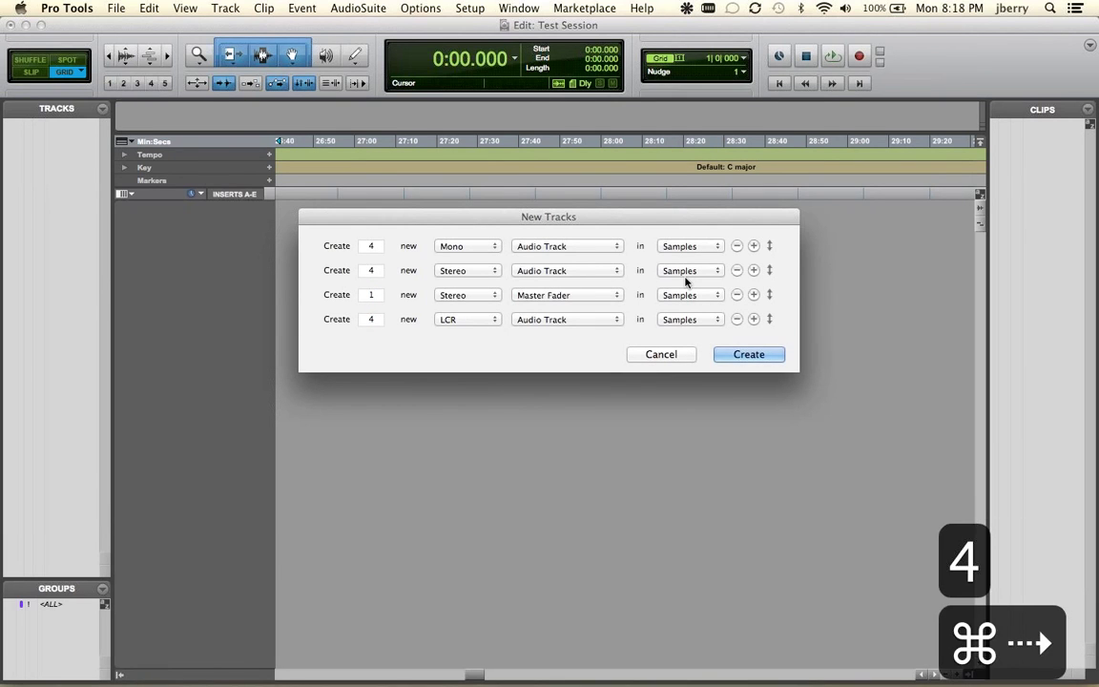
{"action": "key", "text": "super+Left"}
{"action": "key", "text": "super+Down"}
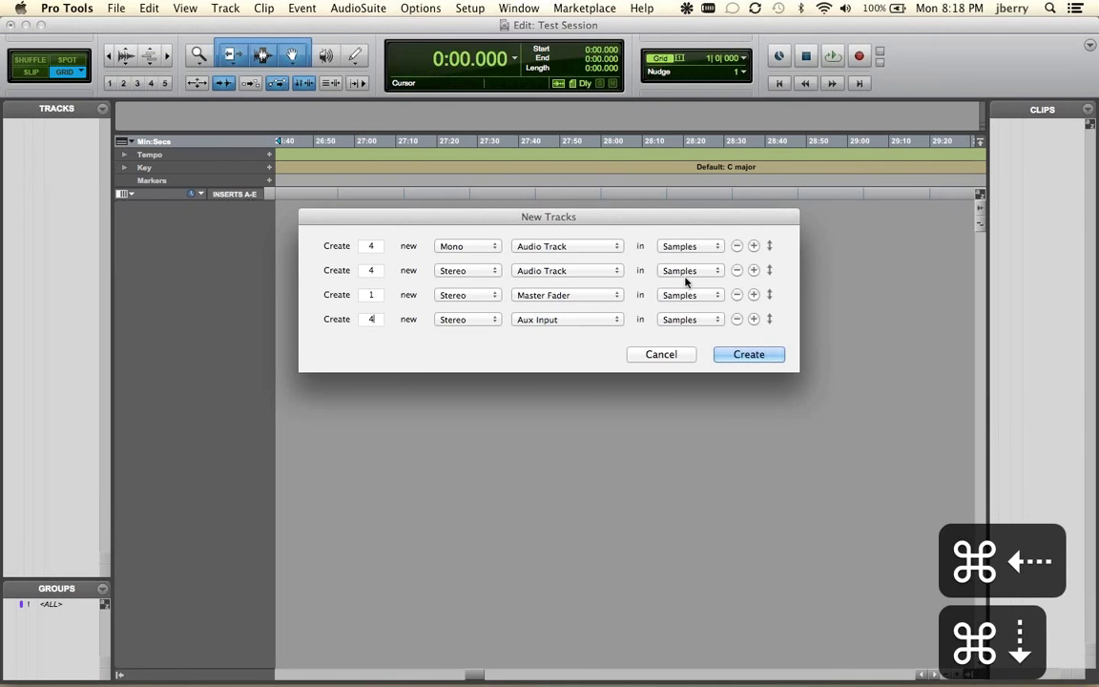
{"action": "key", "text": "Return"}
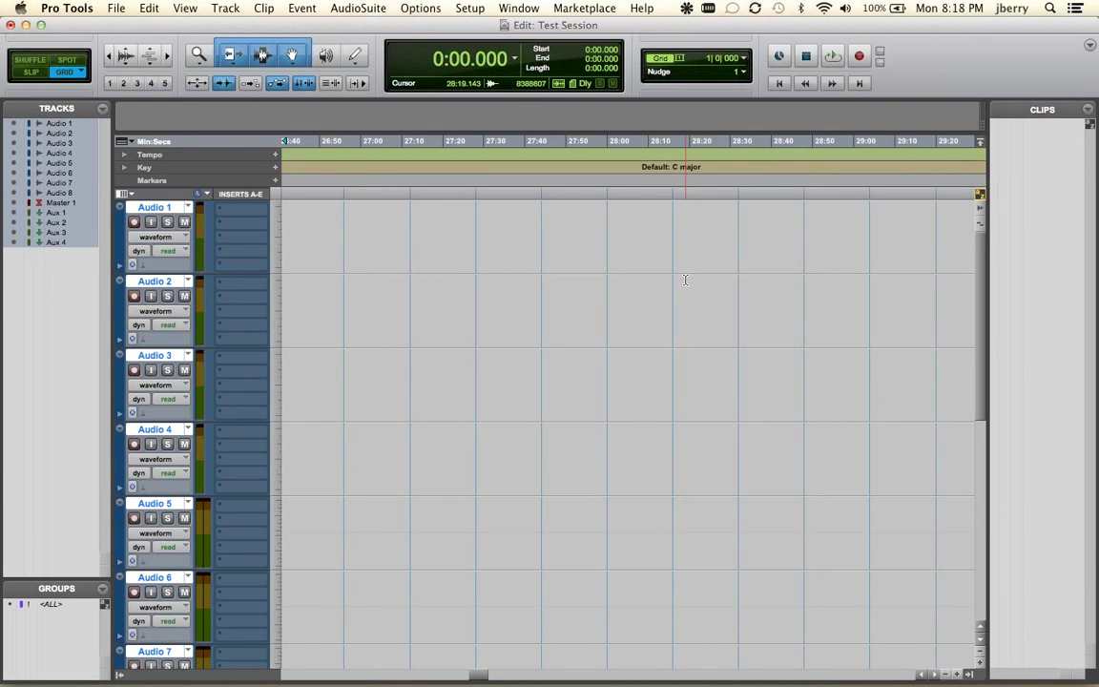
Switch repeatedly between the Mix and Edit windows to examine the new tracks, finishing in the Edit window
{"action": "key", "text": "super+equal"}
{"action": "key", "text": "super+equal"}
{"action": "key", "text": "super+equal"}
{"action": "key", "text": "super+equal"}
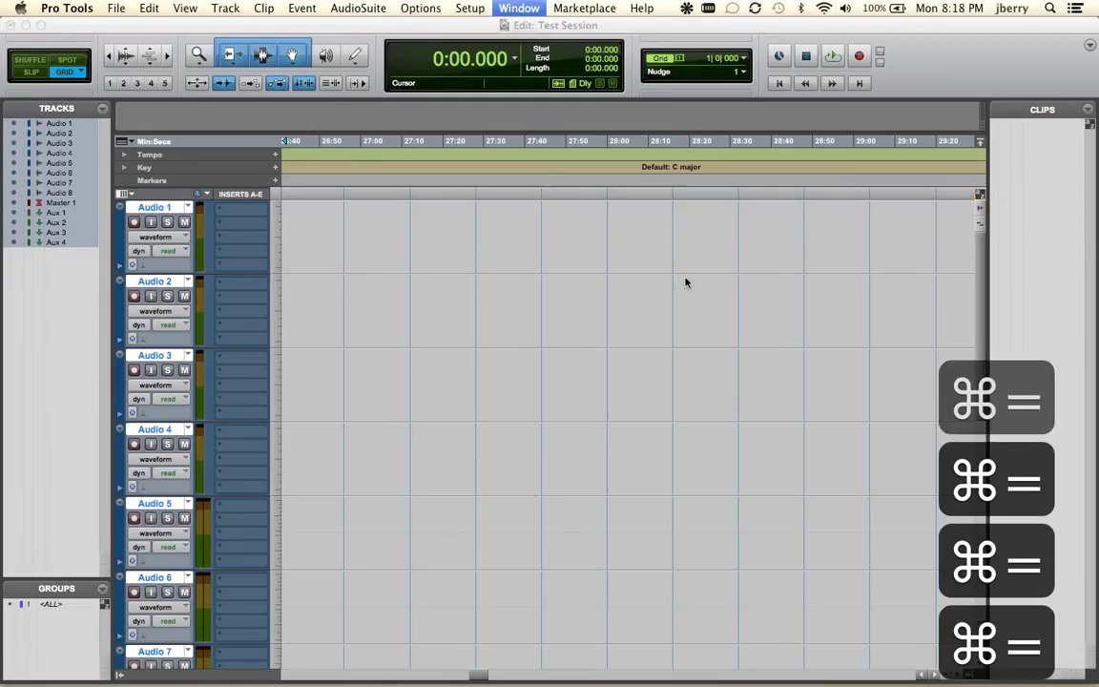
{"action": "key", "text": "super+equal"}
{"action": "key", "text": "super+equal"}
{"action": "key", "text": "super+equal"}
{"action": "key", "text": "super+equal"}
{"action": "key", "text": "super+equal"}
{"action": "key", "text": "super+equal"}
{"action": "key", "text": "super+equal"}
{"action": "key", "text": "super+equal"}
{"action": "key", "text": "super+equal"}
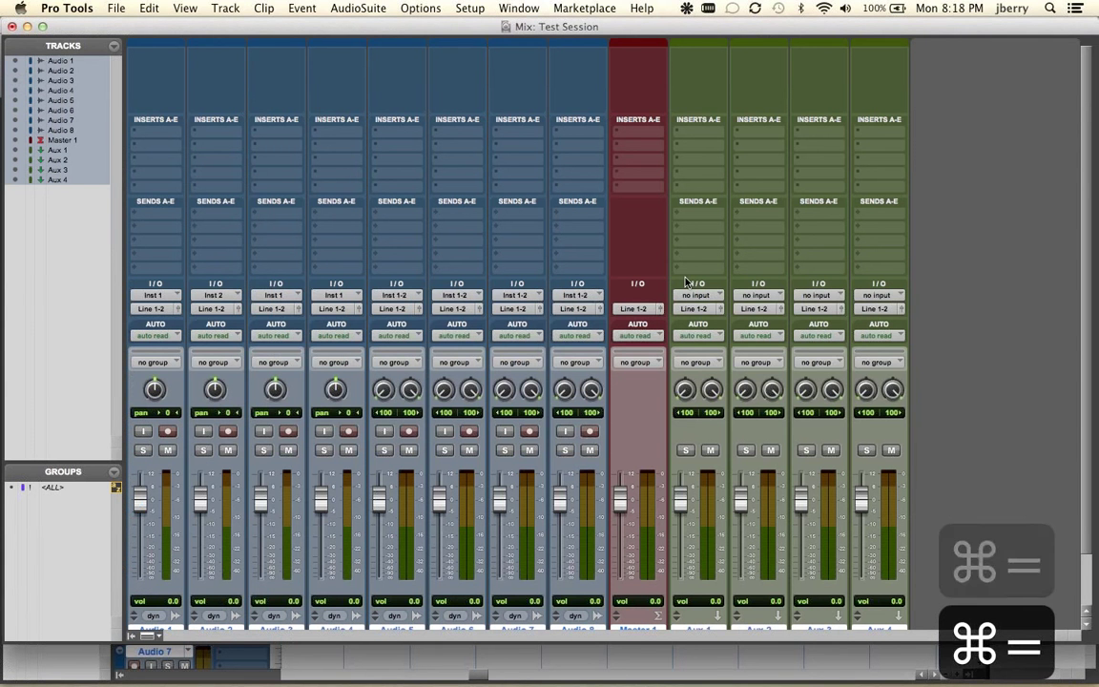
{"action": "key", "text": "super+equal"}
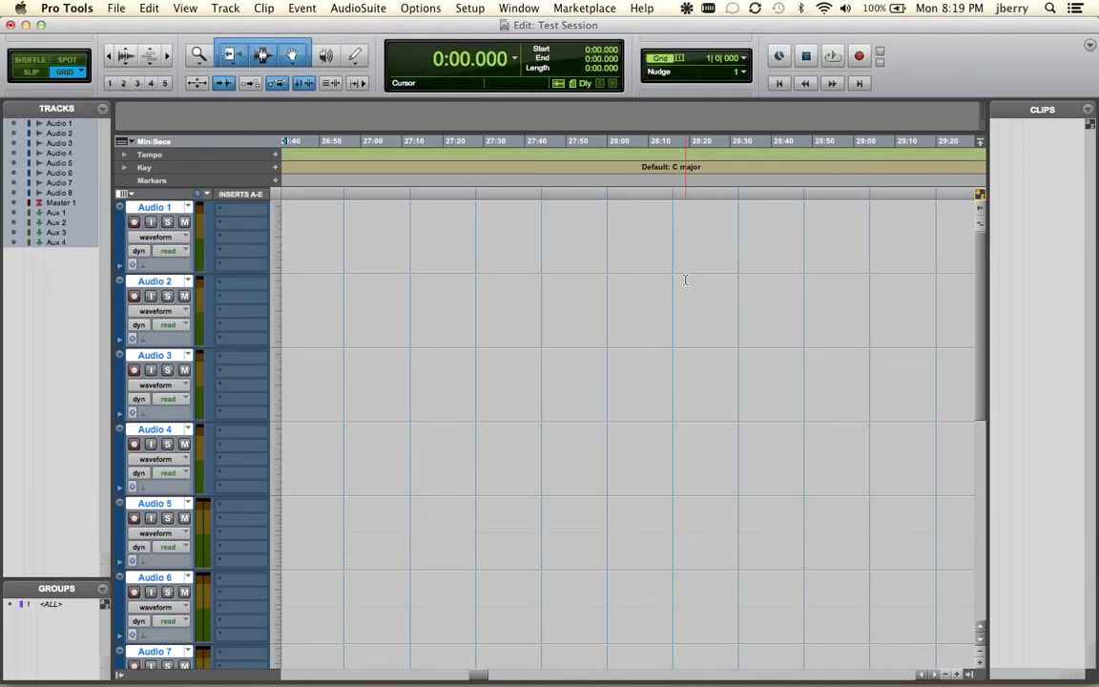
{"action": "key", "text": "super+equal"}
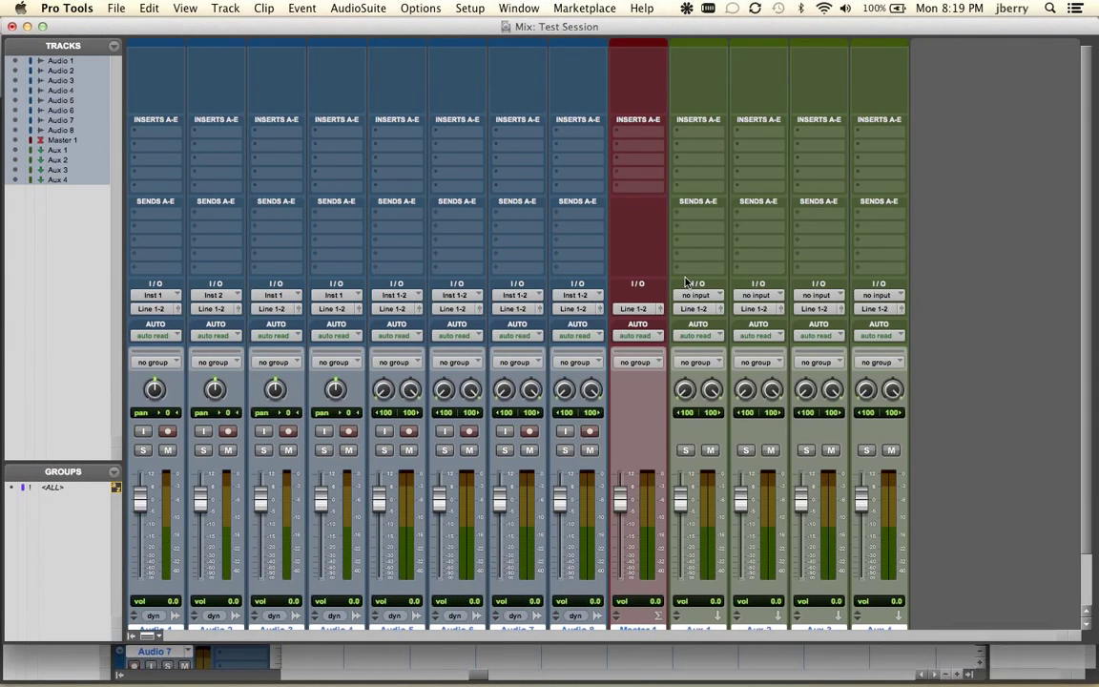
{"action": "key", "text": "super+equal"}
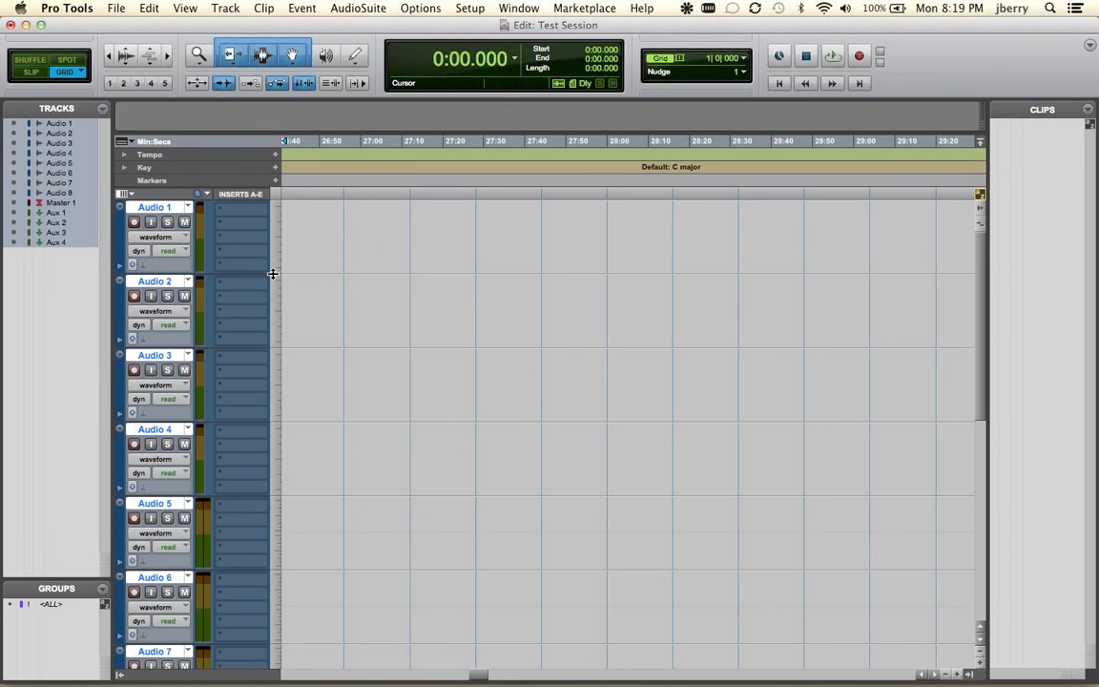
Shrink the Audio 1 track to its smallest height, then enlarge it again by its lower boundary
{"action": "left_click_drag", "start_coordinate": [266, 276], "coordinate": [228, 207]}
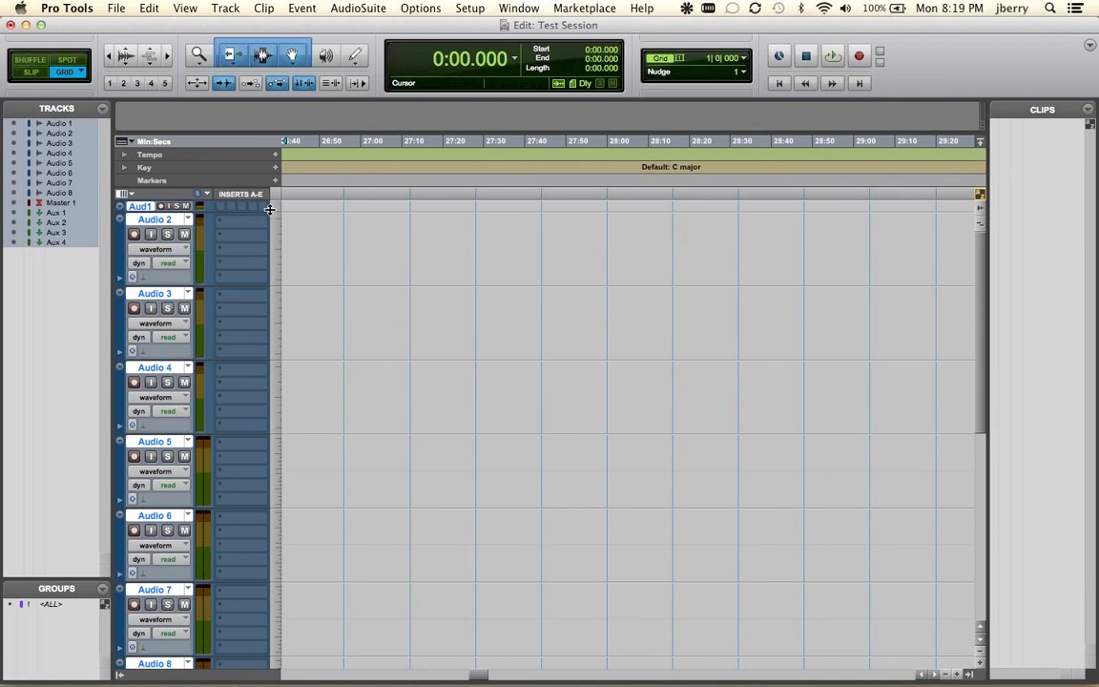
{"action": "left_click_drag", "start_coordinate": [272, 215], "coordinate": [277, 353]}
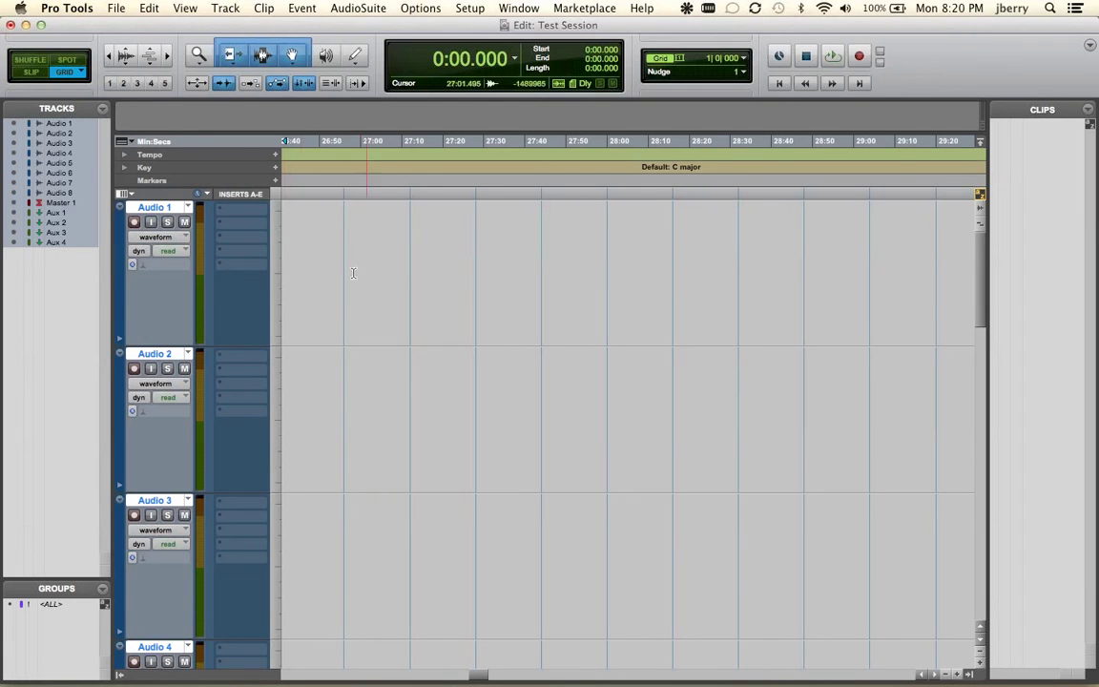
Set the Audio 1 track height to mini and the Audio 2 track height to extreme
{"action": "left_click", "coordinate": [277, 268]}
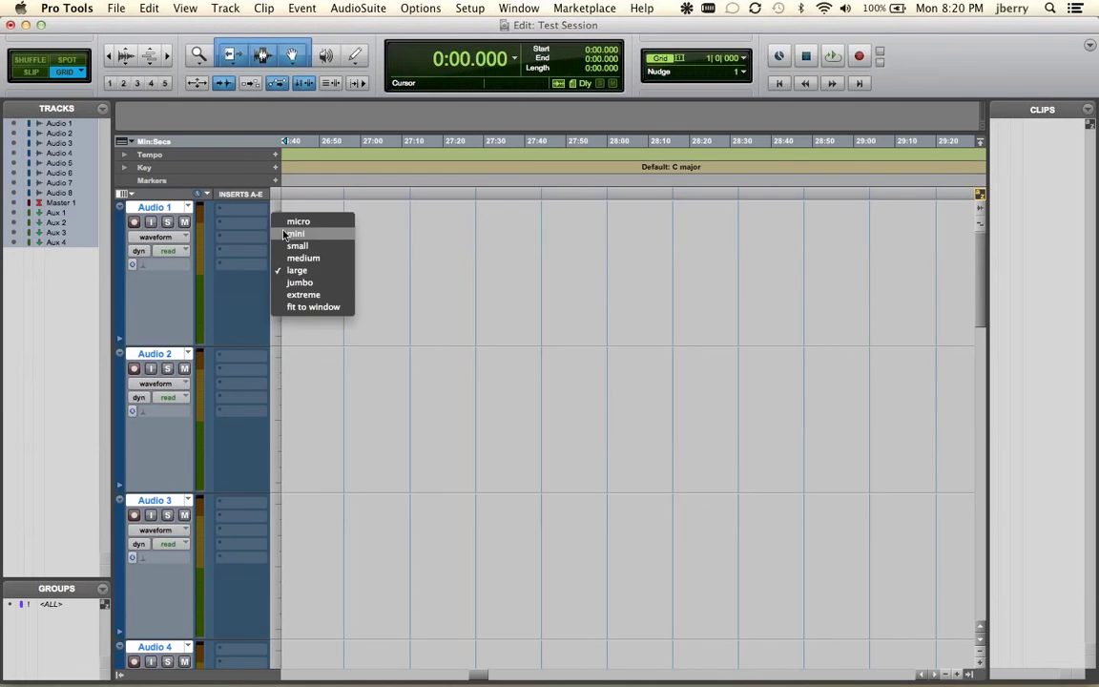
{"action": "left_click", "coordinate": [296, 233]}
{"action": "left_click", "coordinate": [281, 247]}
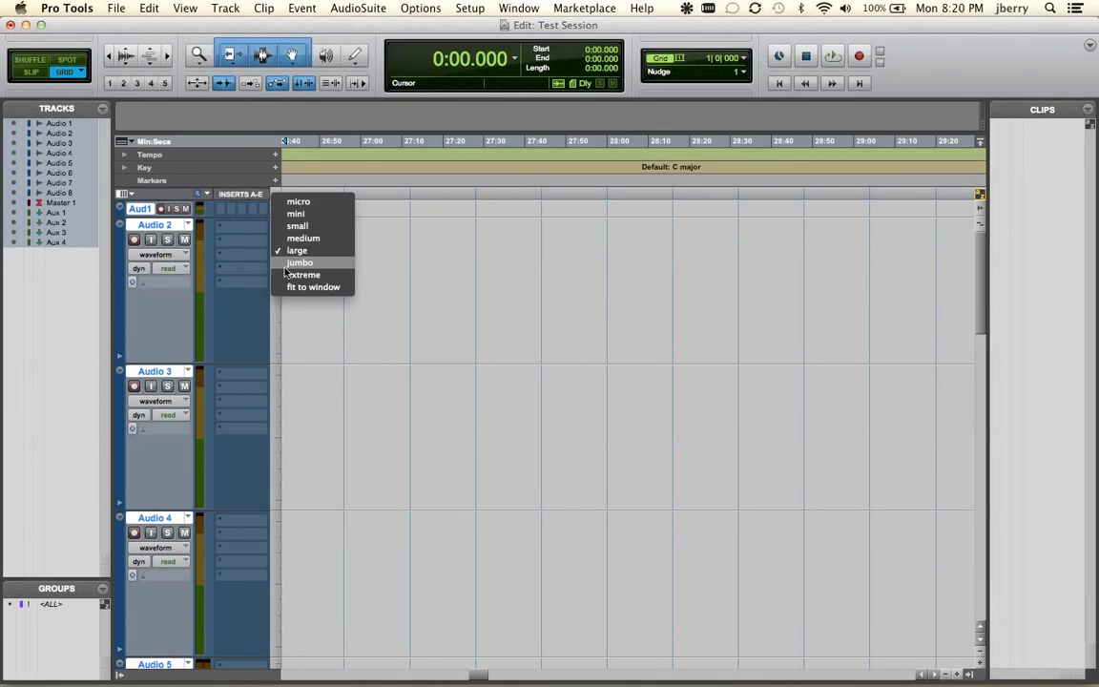
{"action": "left_click", "coordinate": [280, 275]}
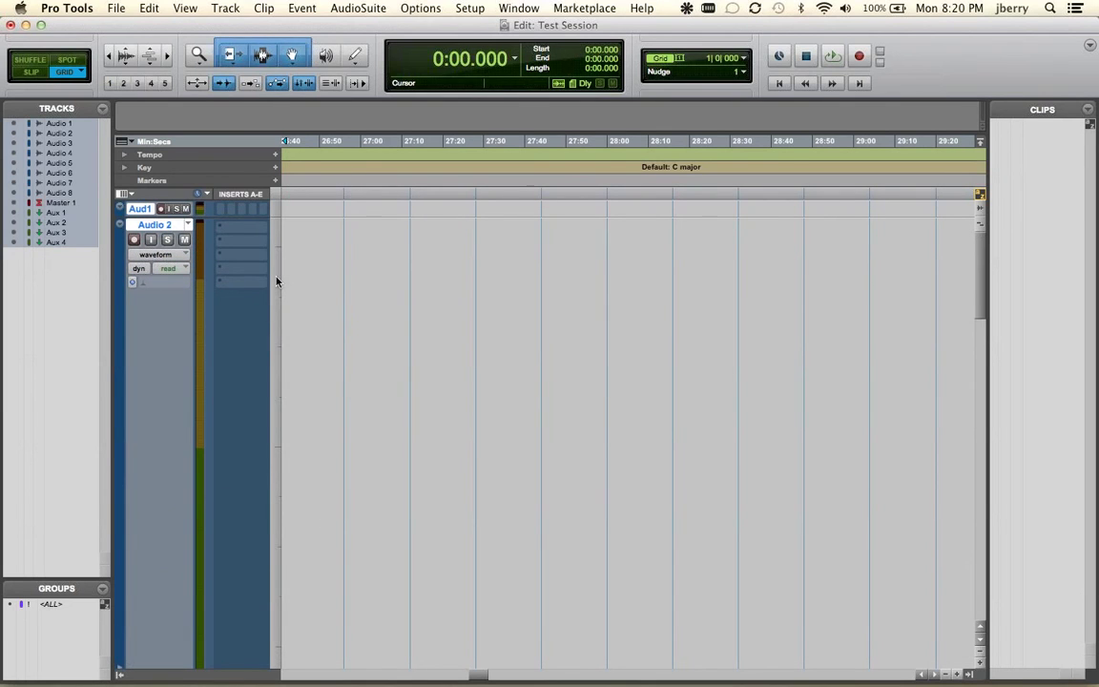
Set the height of all tracks to mini, change them all to medium, and return them to mini
{"action": "left_click", "coordinate": [276, 283]}
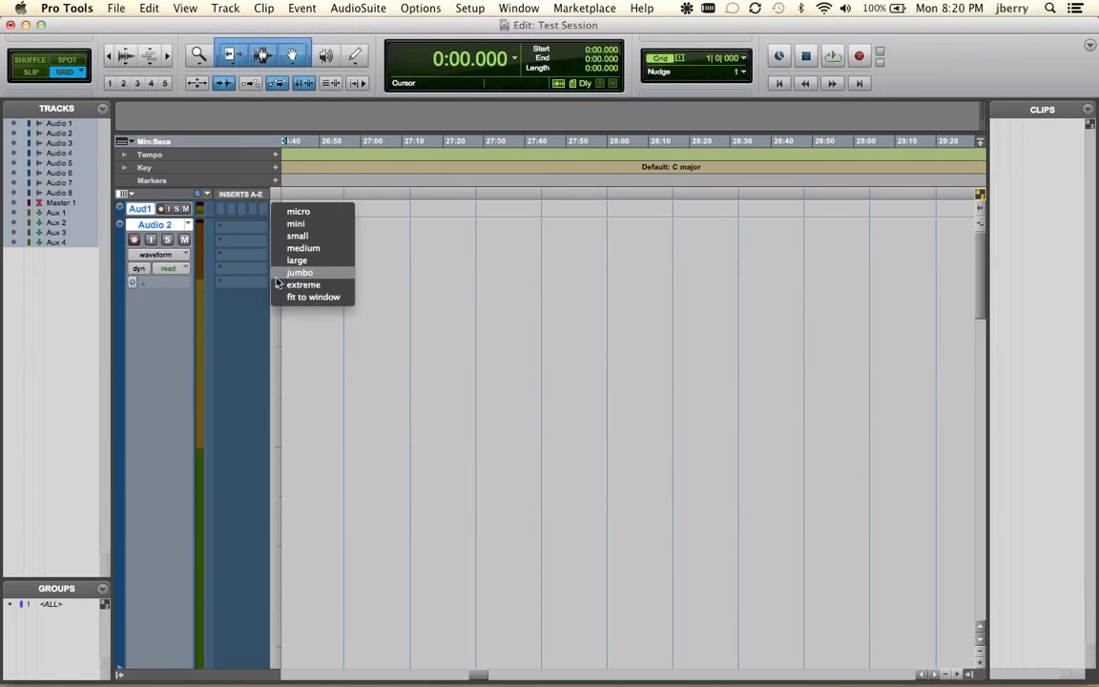
{"action": "left_click", "coordinate": [295, 224]}
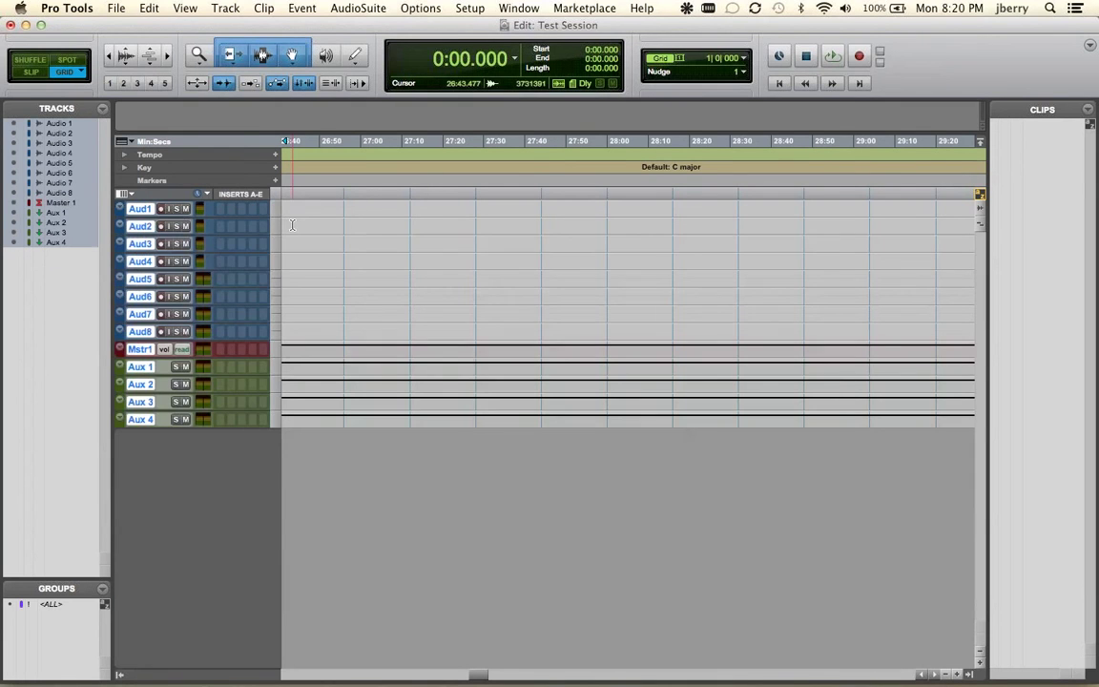
{"action": "left_click", "coordinate": [279, 226]}
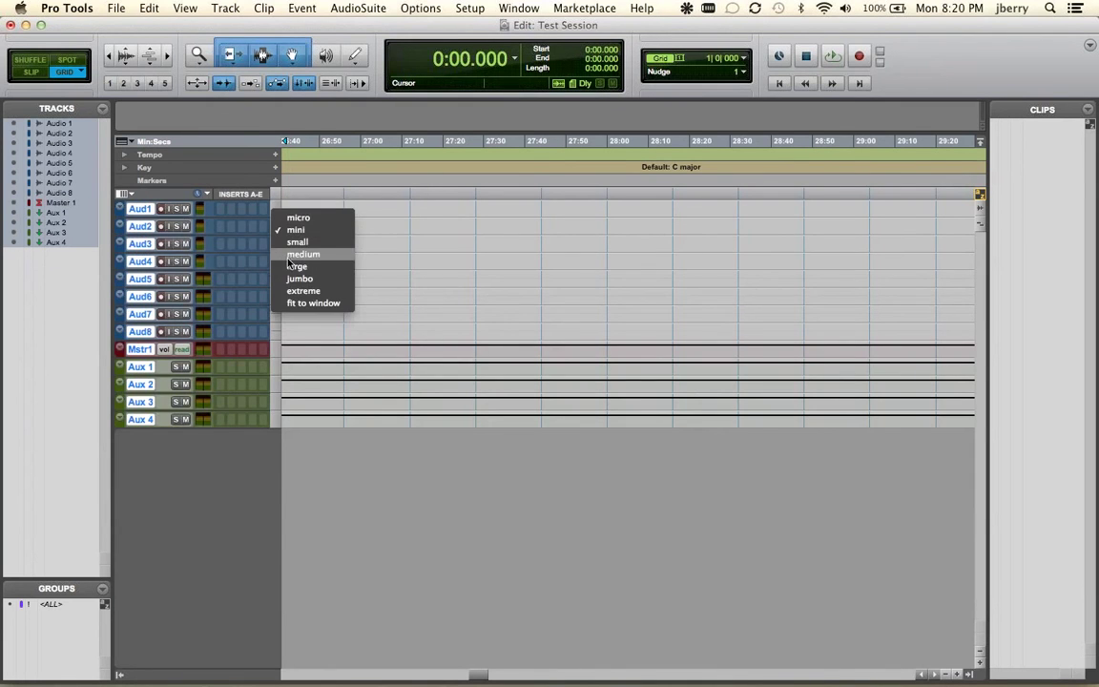
{"action": "left_click", "coordinate": [288, 259]}
{"action": "left_click", "coordinate": [278, 251]}
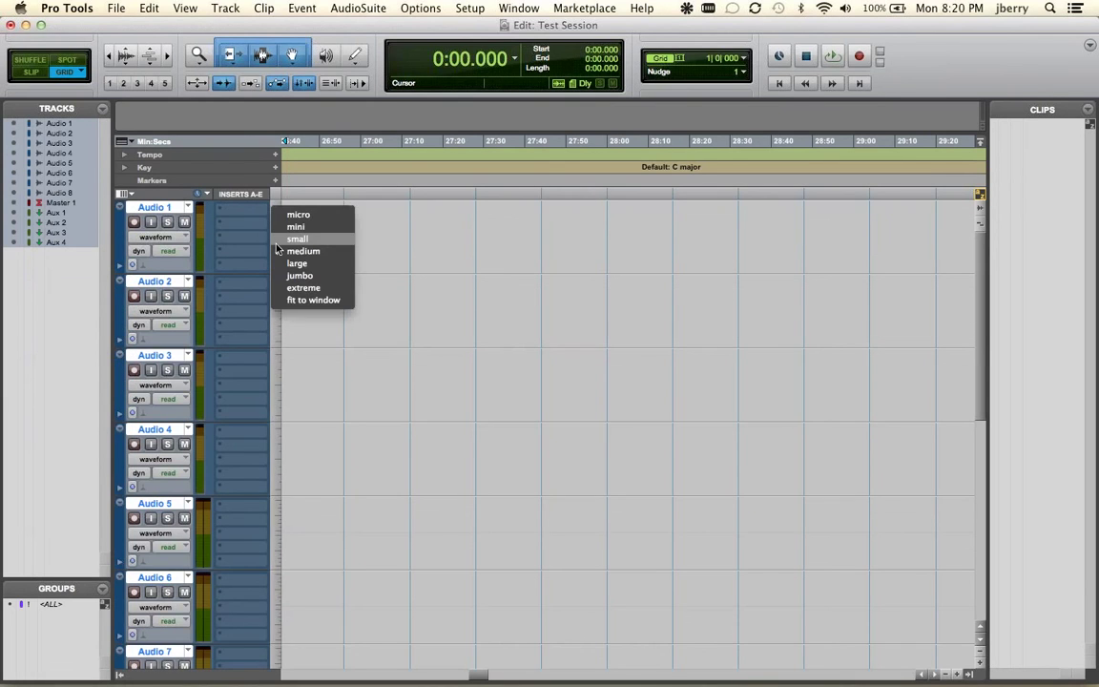
{"action": "left_click", "coordinate": [291, 238]}
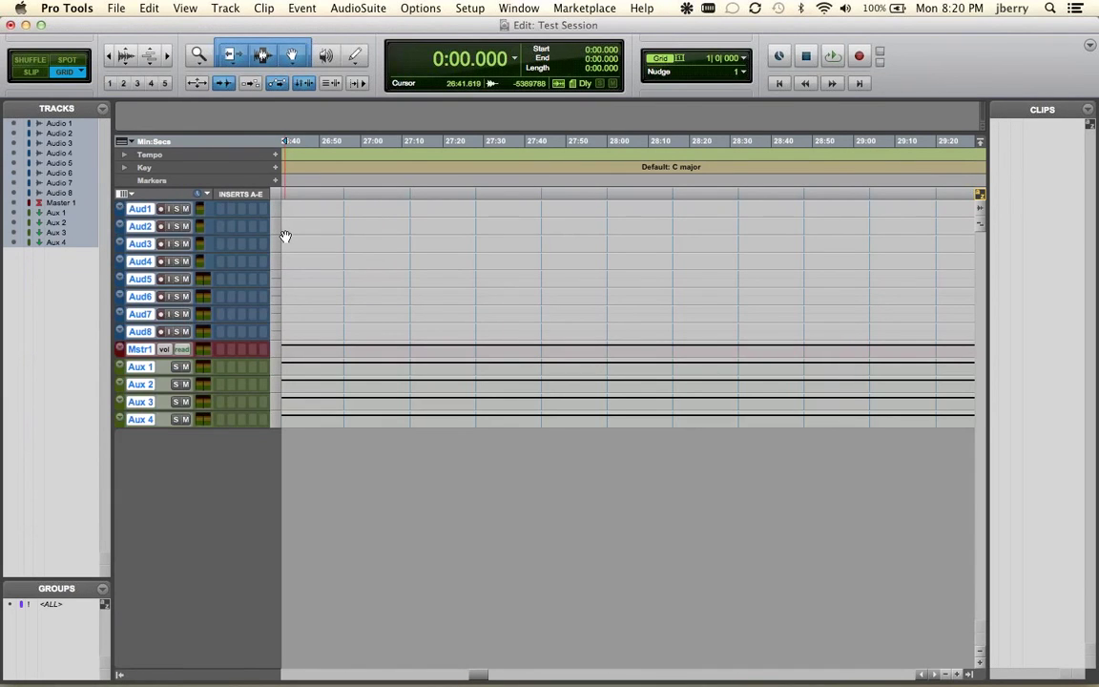
Step the height of all tracks up and down through the size presets, ending at mini
{"action": "key", "text": "ctrl+alt+Down"}
{"action": "key", "text": "ctrl+alt+Down"}
{"action": "key", "text": "ctrl+alt+Down"}
{"action": "key", "text": "ctrl+alt+Down"}
{"action": "key", "text": "ctrl+alt+Up"}
{"action": "key", "text": "ctrl+alt+Up"}
{"action": "key", "text": "ctrl+alt+Up"}
{"action": "key", "text": "ctrl+alt+Up"}
{"action": "key", "text": "ctrl+alt+Up"}
{"action": "key", "text": "ctrl+alt+Up"}
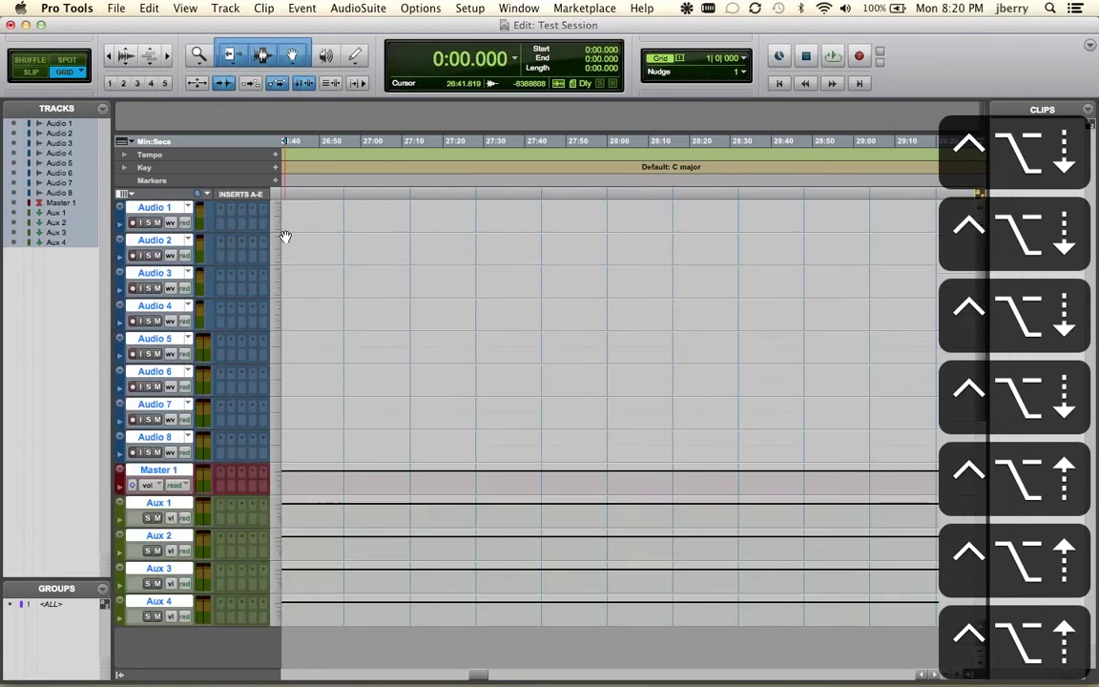
{"action": "key", "text": "ctrl+alt+Down"}
{"action": "key", "text": "ctrl+alt+Down"}
{"action": "key", "text": "ctrl+alt+Down"}
{"action": "key", "text": "ctrl+alt+Down"}
{"action": "key", "text": "ctrl+alt+Down"}
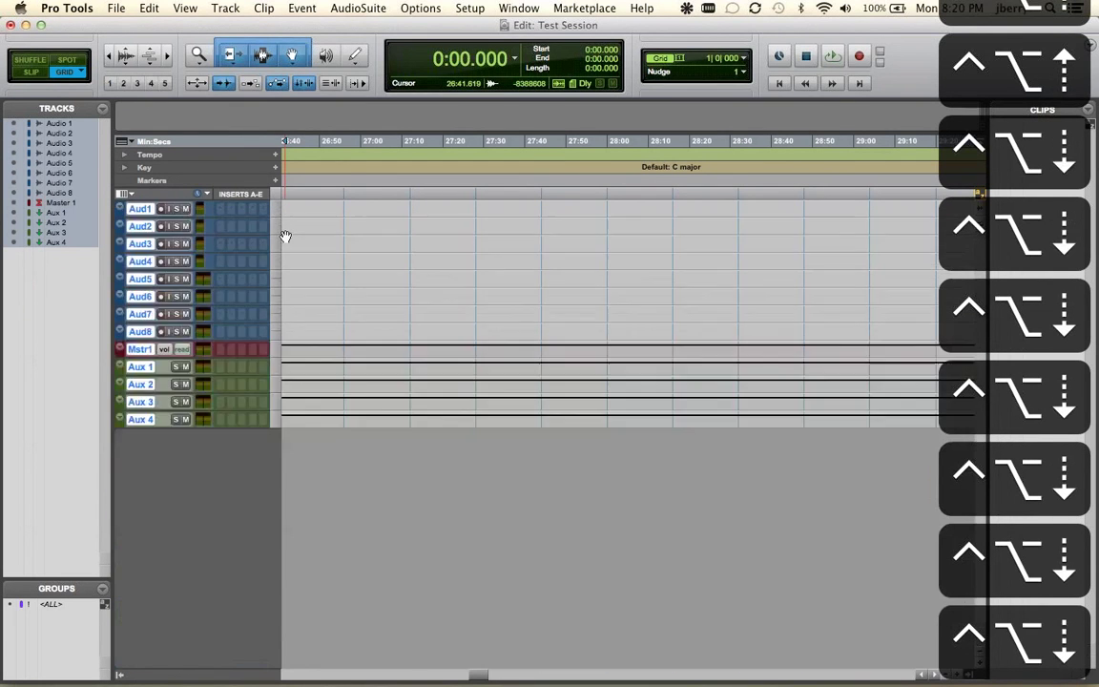
Enlarge all tracks through the bigger height presets and shrink them back down to mini
{"action": "key", "text": "ctrl+alt+Up"}
{"action": "key", "text": "ctrl+alt+Up"}
{"action": "key", "text": "ctrl+alt+Up"}
{"action": "key", "text": "ctrl+alt+Up"}
{"action": "key", "text": "ctrl+alt+Up"}
{"action": "key", "text": "ctrl+alt+Down"}
{"action": "key", "text": "ctrl+alt+Down"}
{"action": "key", "text": "ctrl+alt+Down"}
{"action": "key", "text": "ctrl+alt+Down"}
{"action": "key", "text": "ctrl+alt+Down"}
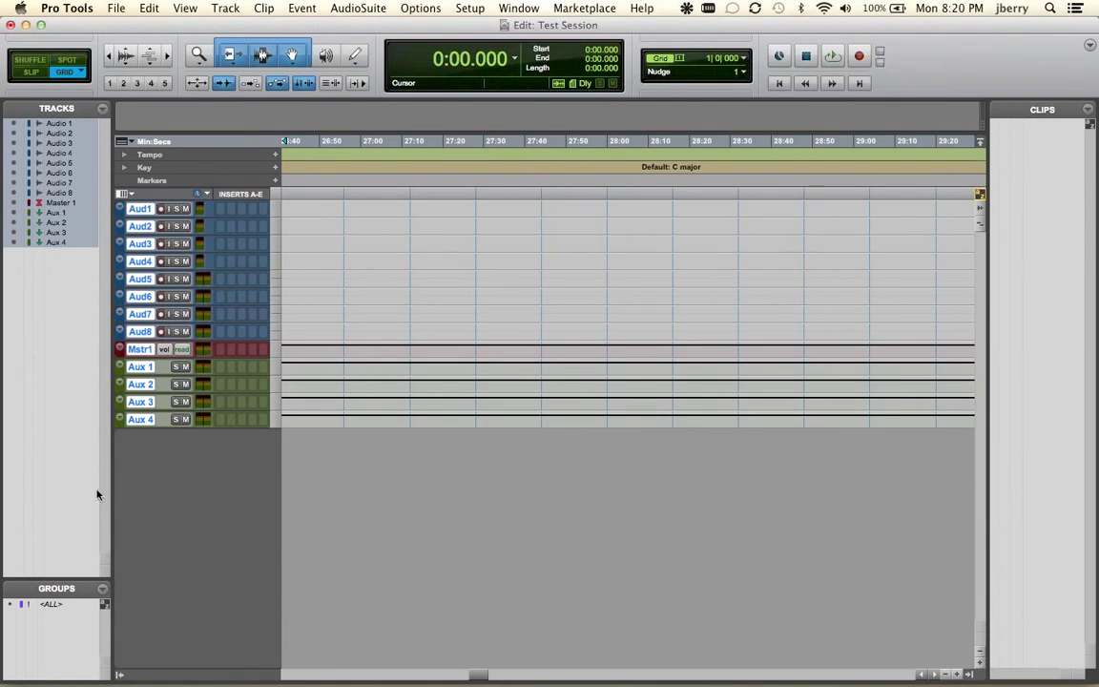
Hide and show the sidebar with the track and group lists repeatedly, leaving it shown
{"action": "left_click", "coordinate": [119, 675]}
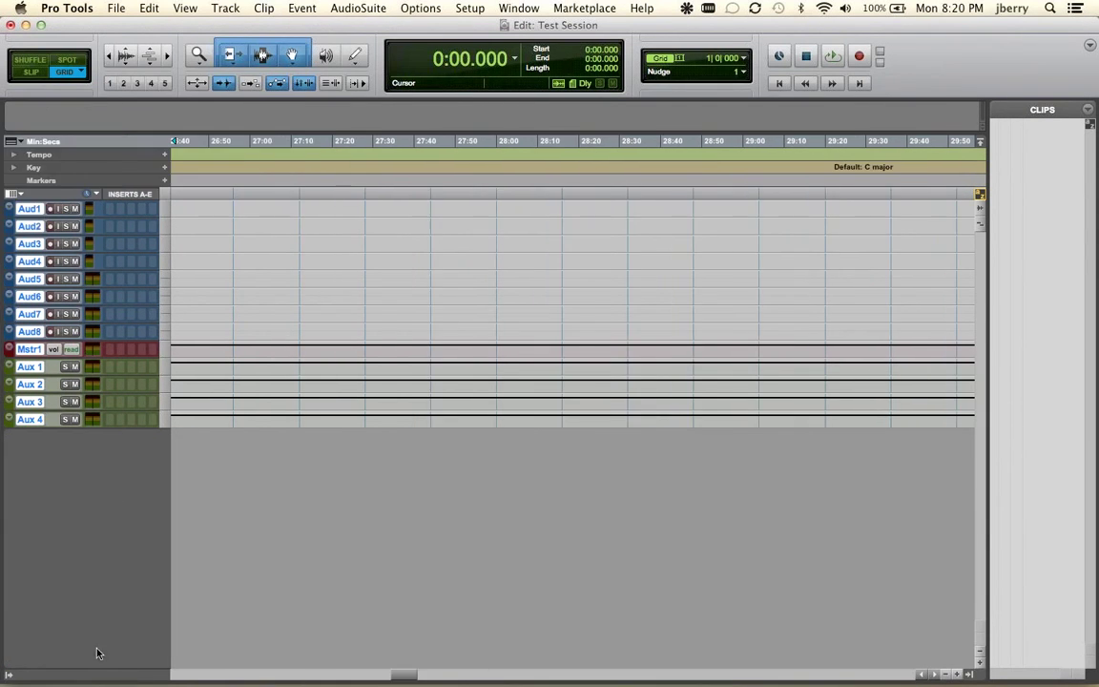
{"action": "left_click", "coordinate": [8, 676]}
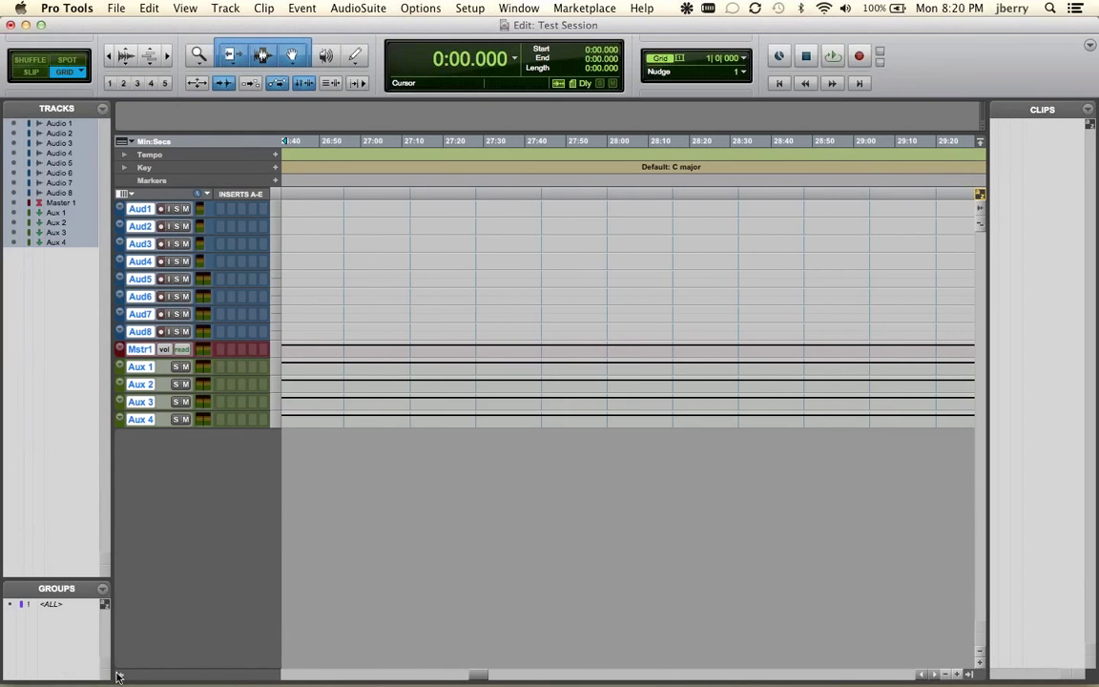
{"action": "left_click", "coordinate": [117, 676]}
{"action": "left_click", "coordinate": [7, 675]}
{"action": "left_click", "coordinate": [112, 674]}
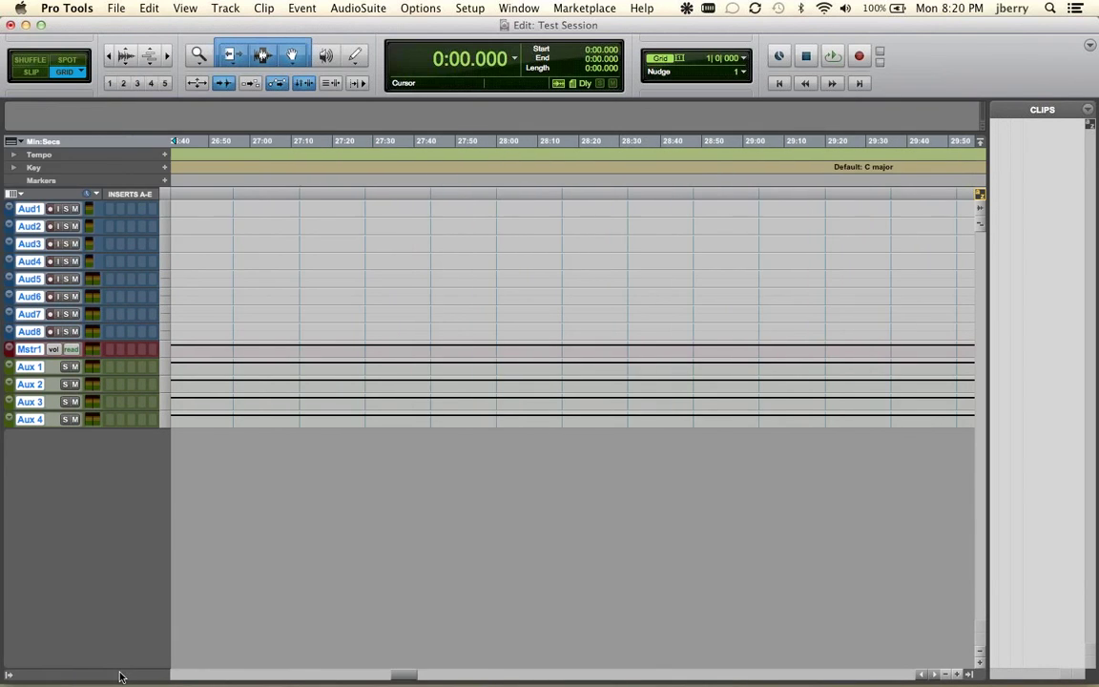
{"action": "left_click", "coordinate": [7, 676]}
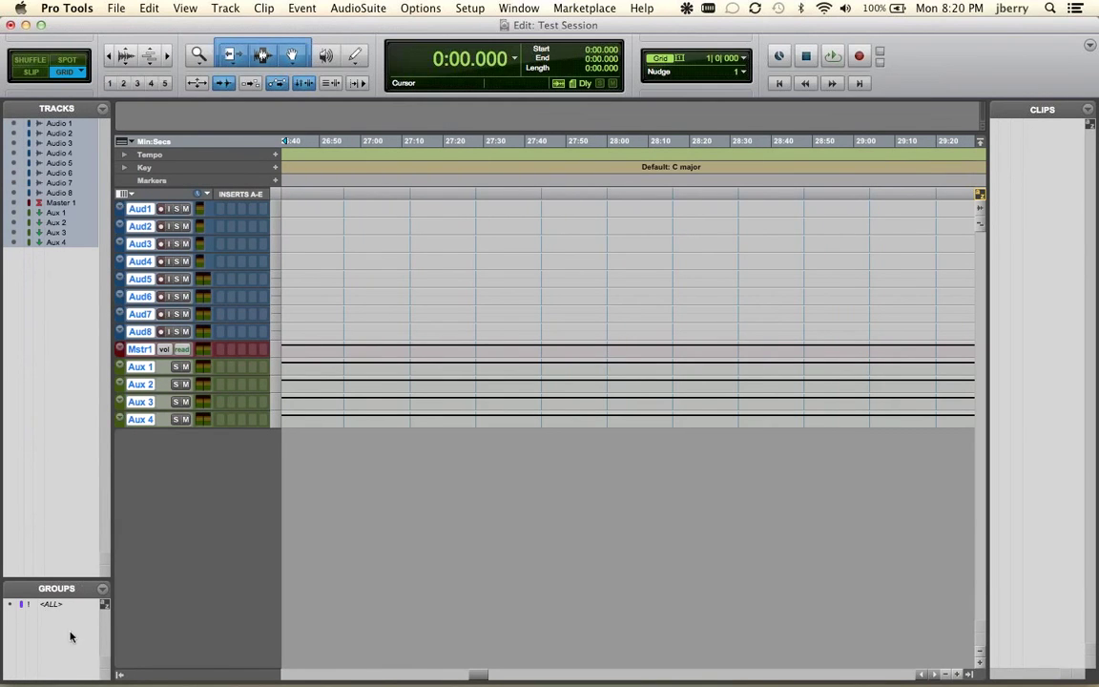
Hide the tracks Audio 2, Audio 4, Audio 6, Audio 8, Aux 1 and Aux 3
{"action": "left_click", "coordinate": [14, 133]}
{"action": "left_click", "coordinate": [13, 153]}
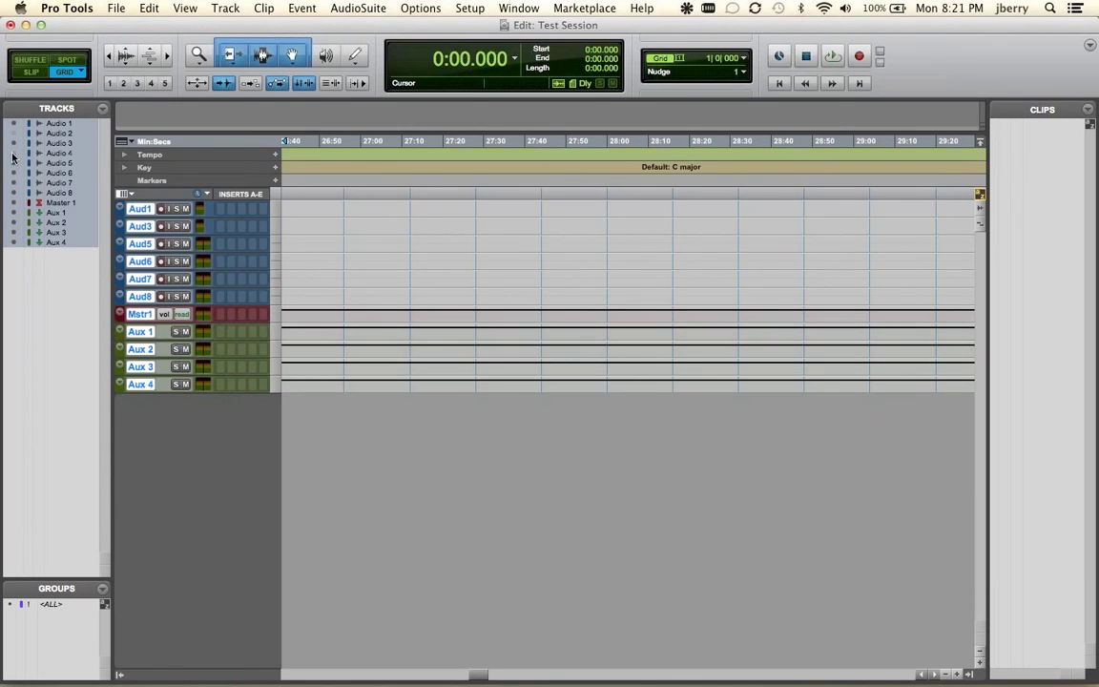
{"action": "left_click", "coordinate": [14, 173]}
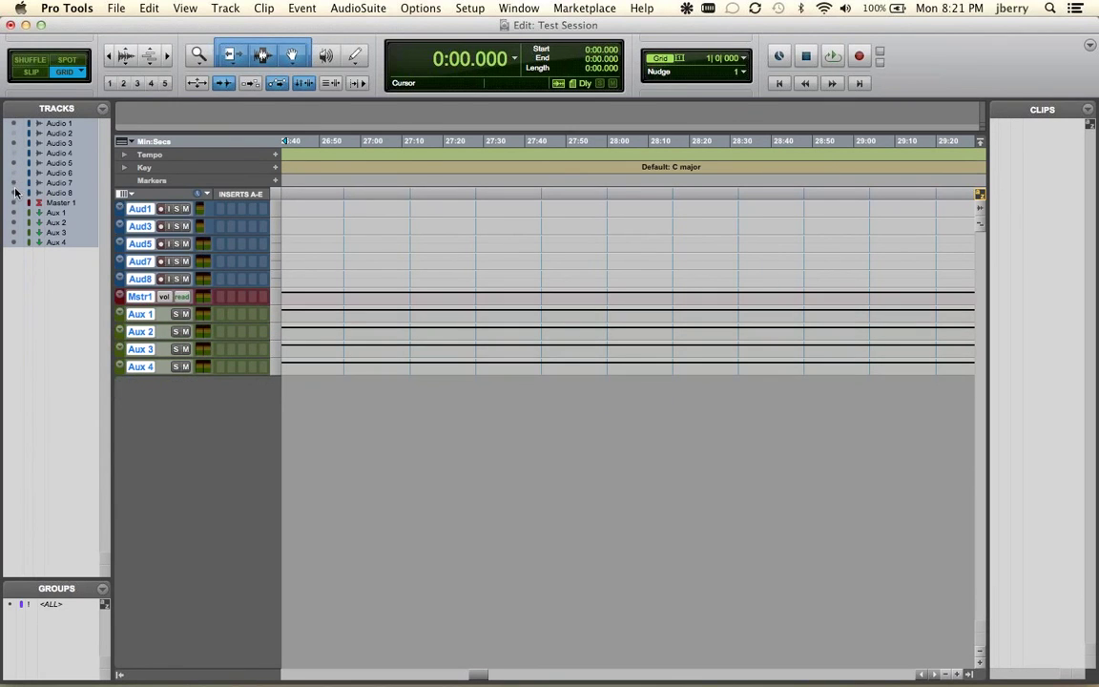
{"action": "left_click", "coordinate": [13, 193]}
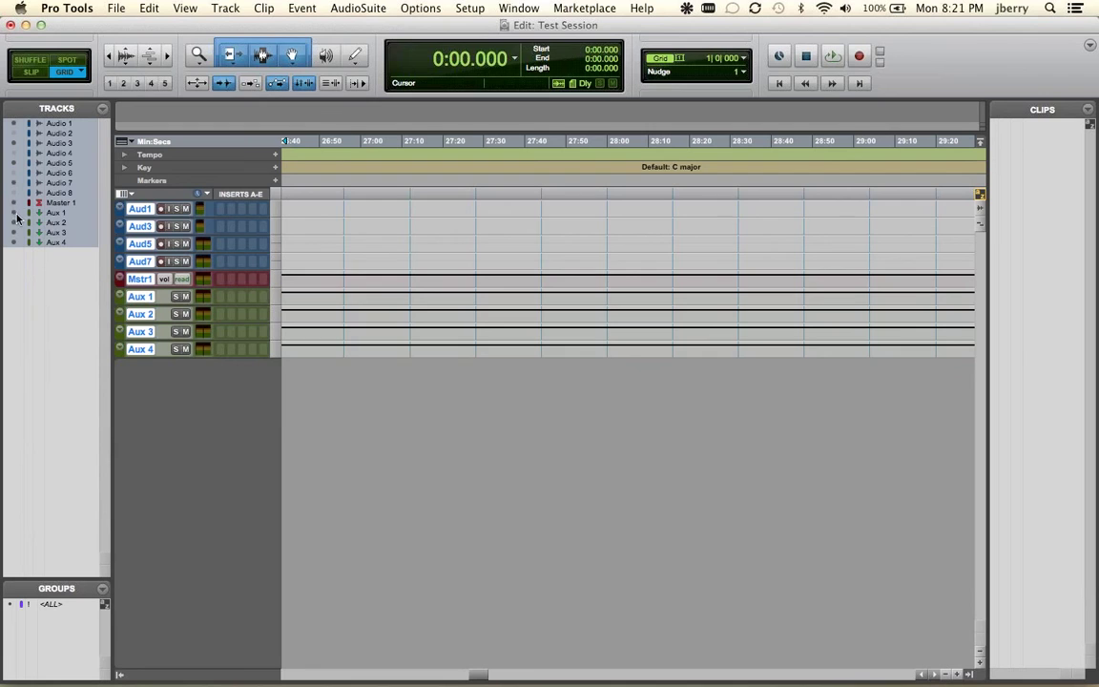
{"action": "left_click", "coordinate": [14, 211]}
{"action": "left_click", "coordinate": [14, 232]}
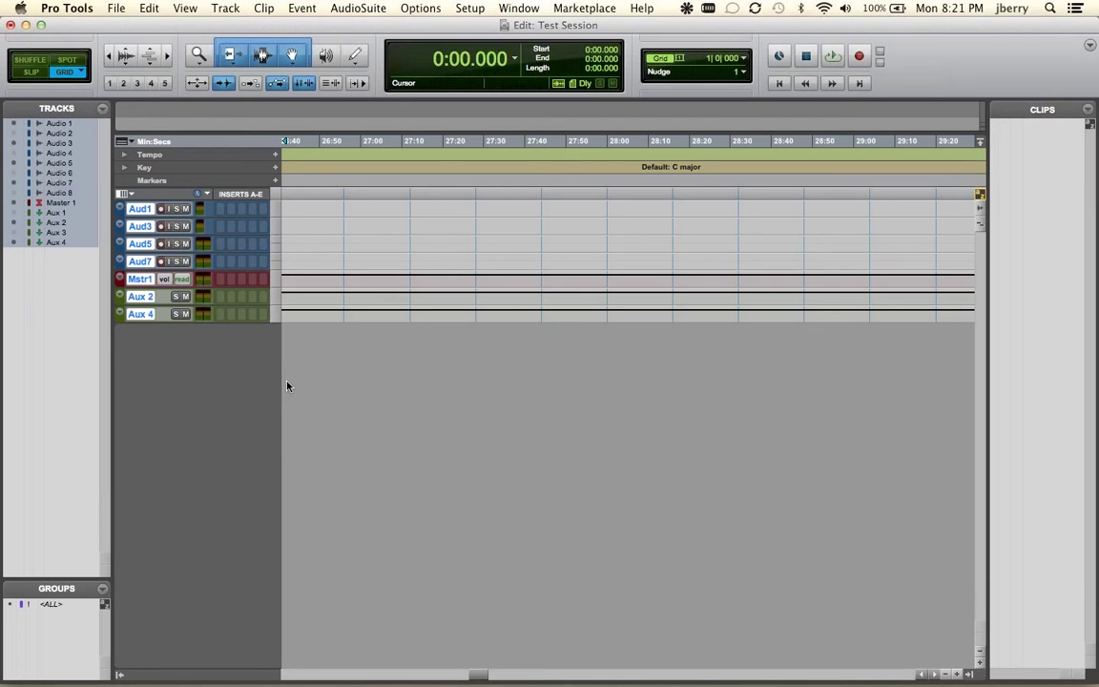
Show all tracks at once, and toggle them all hidden and shown twice, leaving every track shown
{"action": "left_click", "coordinate": [17, 164], "text": "alt"}
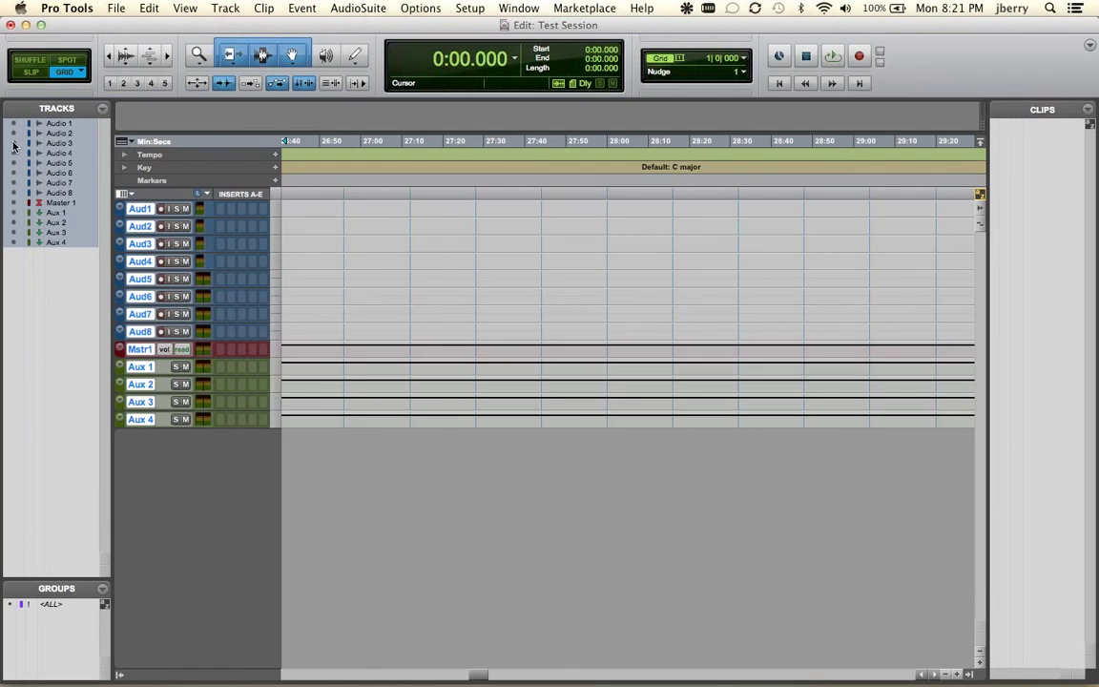
{"action": "left_click", "coordinate": [14, 145], "text": "alt"}
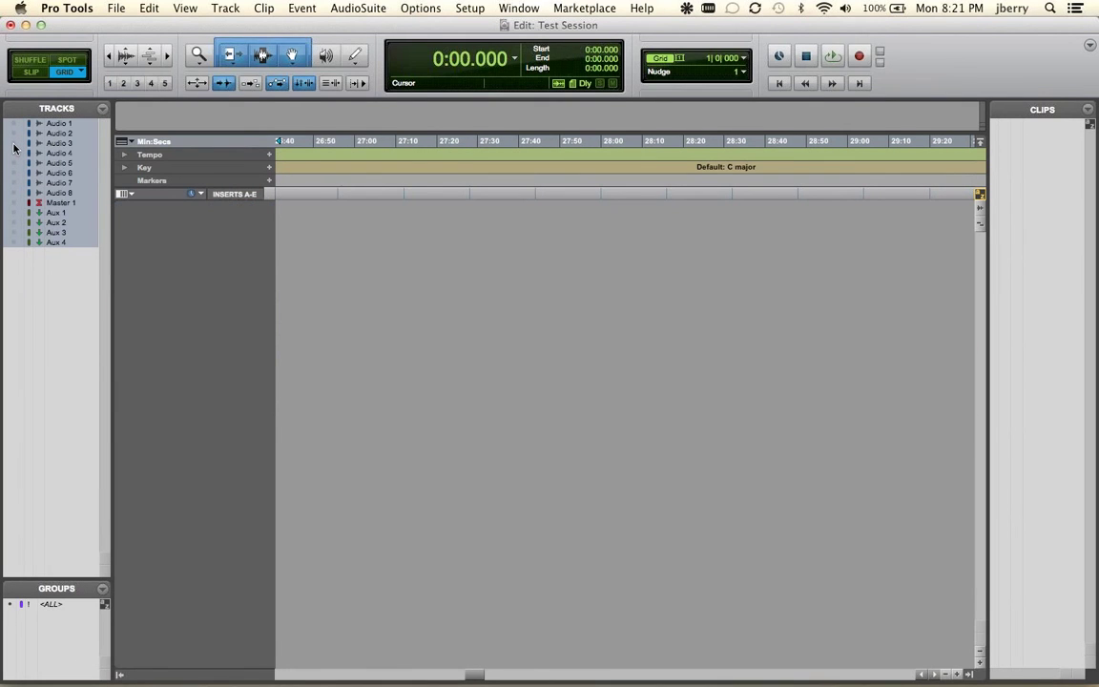
{"action": "left_click", "coordinate": [15, 147], "text": "alt"}
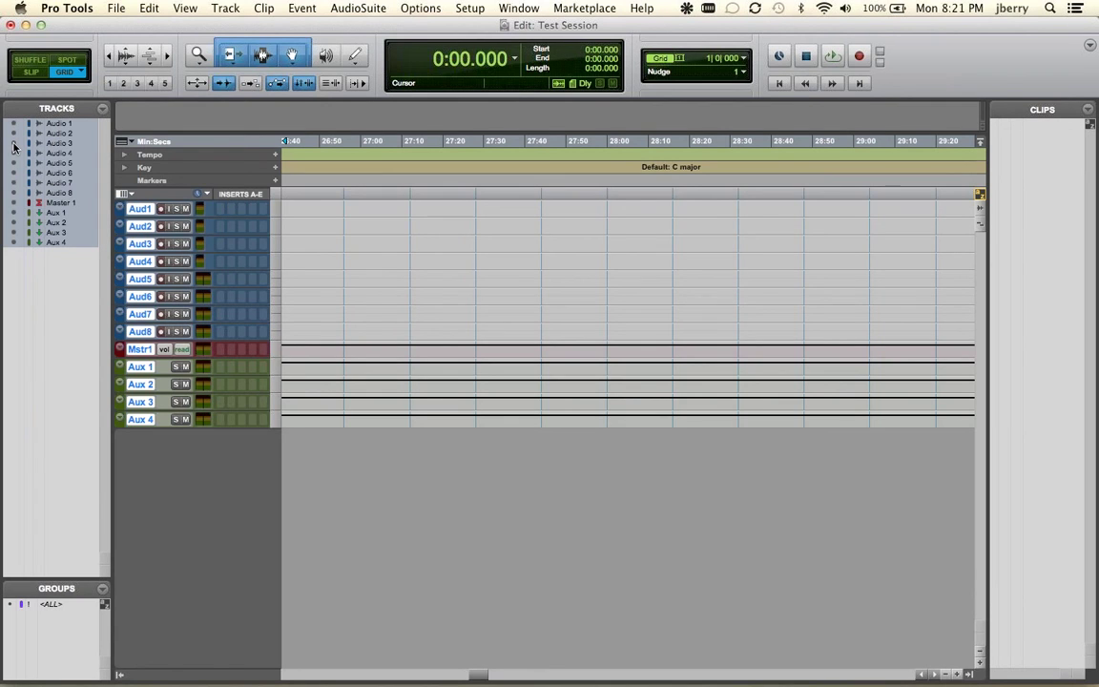
{"action": "left_click", "coordinate": [15, 146], "text": "alt"}
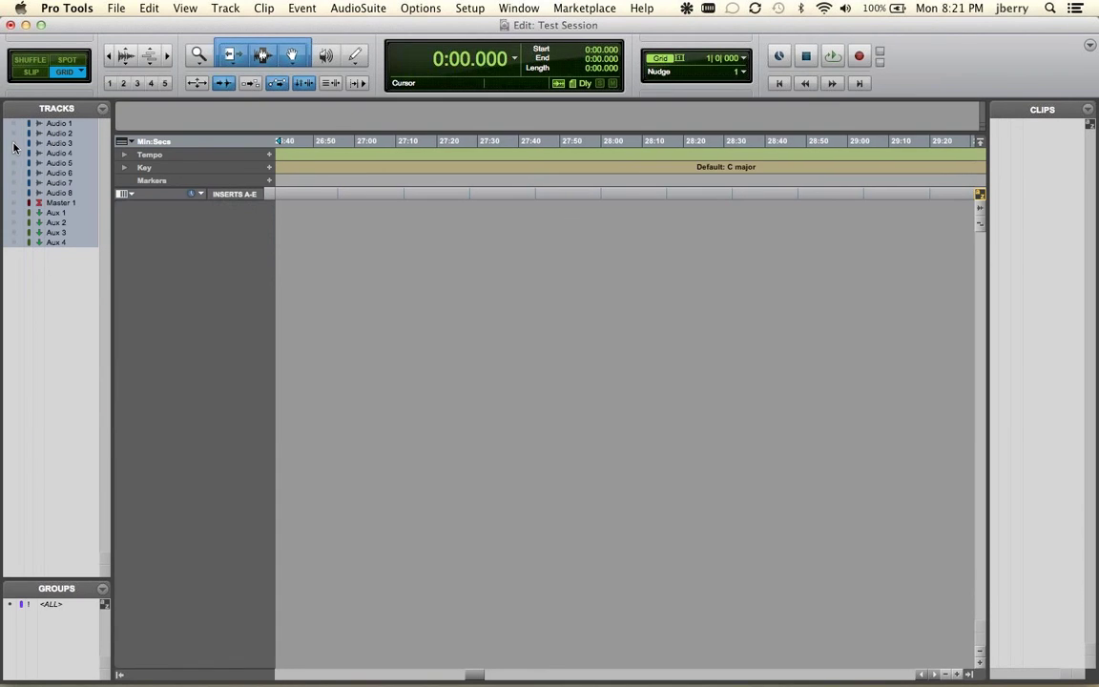
{"action": "left_click", "coordinate": [14, 146], "text": "alt"}
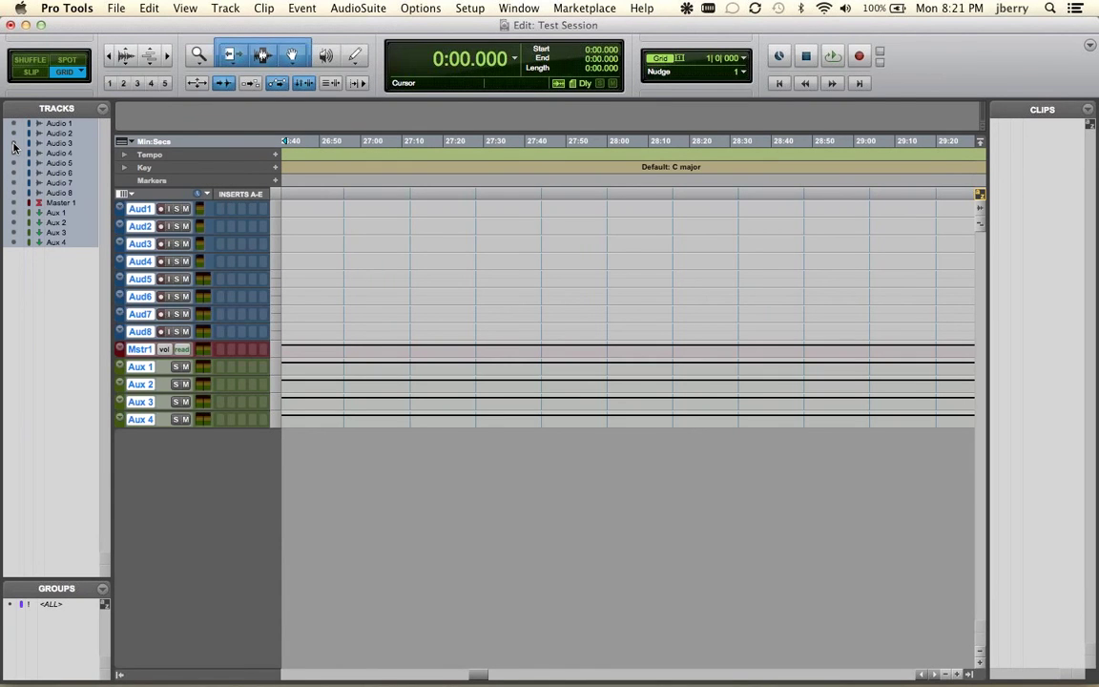
Cycle all tracks through larger and smaller height presets, leaving them at small
{"action": "key", "text": "ctrl+alt+Down"}
{"action": "key", "text": "ctrl+alt+Down"}
{"action": "key", "text": "ctrl+alt+Down"}
{"action": "key", "text": "ctrl+alt+Up"}
{"action": "key", "text": "ctrl+alt+Up"}
{"action": "key", "text": "ctrl+alt+Up"}
{"action": "key", "text": "ctrl+alt+Up"}
{"action": "key", "text": "ctrl+alt+Up"}
{"action": "key", "text": "ctrl+alt+Down"}
{"action": "key", "text": "ctrl+alt+Down"}
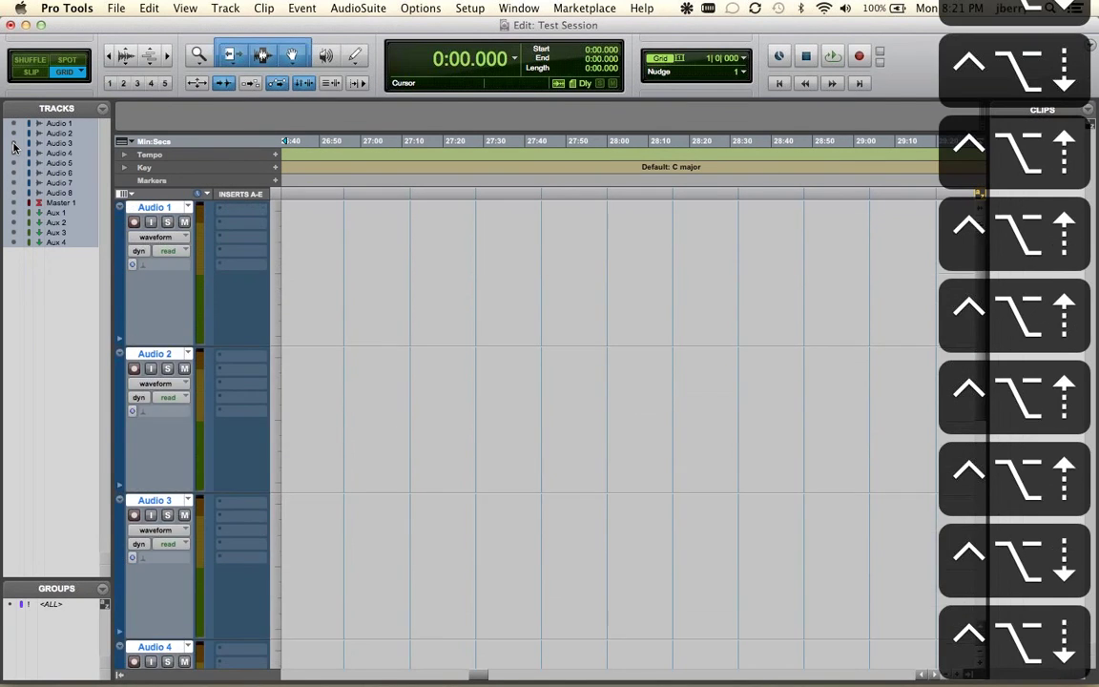
{"action": "key", "text": "ctrl+alt+Up"}
{"action": "key", "text": "ctrl+alt+Up"}
{"action": "key", "text": "ctrl+alt+Up"}
{"action": "key", "text": "ctrl+alt+Up"}
{"action": "key", "text": "ctrl+alt+Up"}
{"action": "key", "text": "ctrl+alt+Down"}
{"action": "key", "text": "ctrl+alt+Down"}
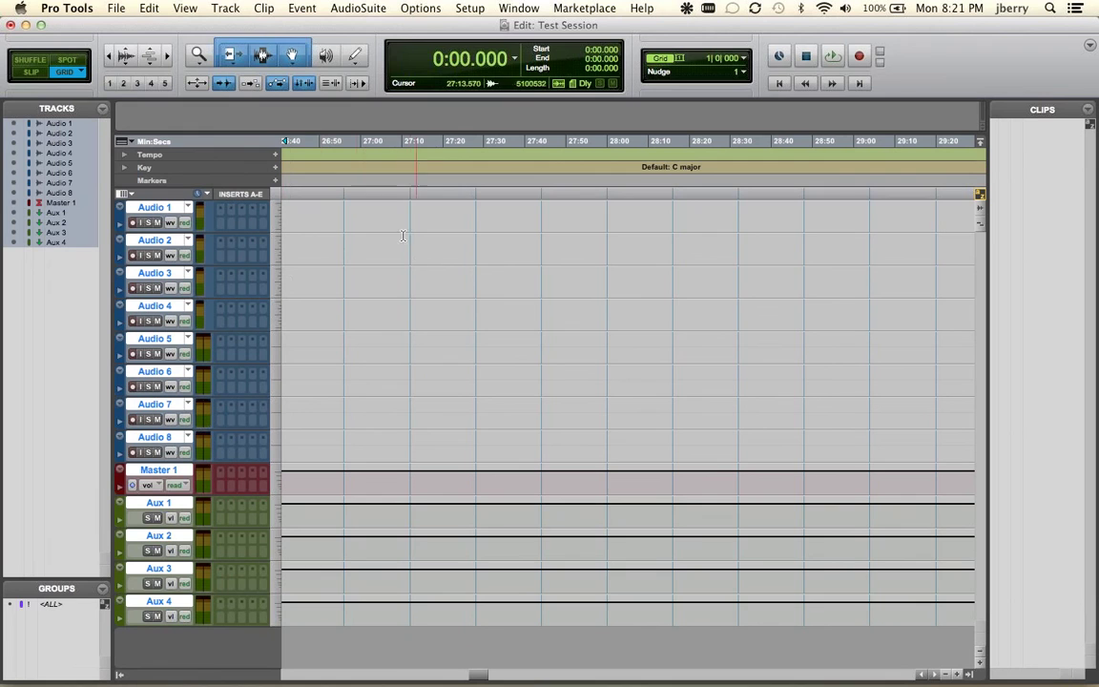
Hide and restore the track and group list sidebar, and do the same with the clip list
{"action": "left_click", "coordinate": [119, 675]}
{"action": "left_click", "coordinate": [5, 677]}
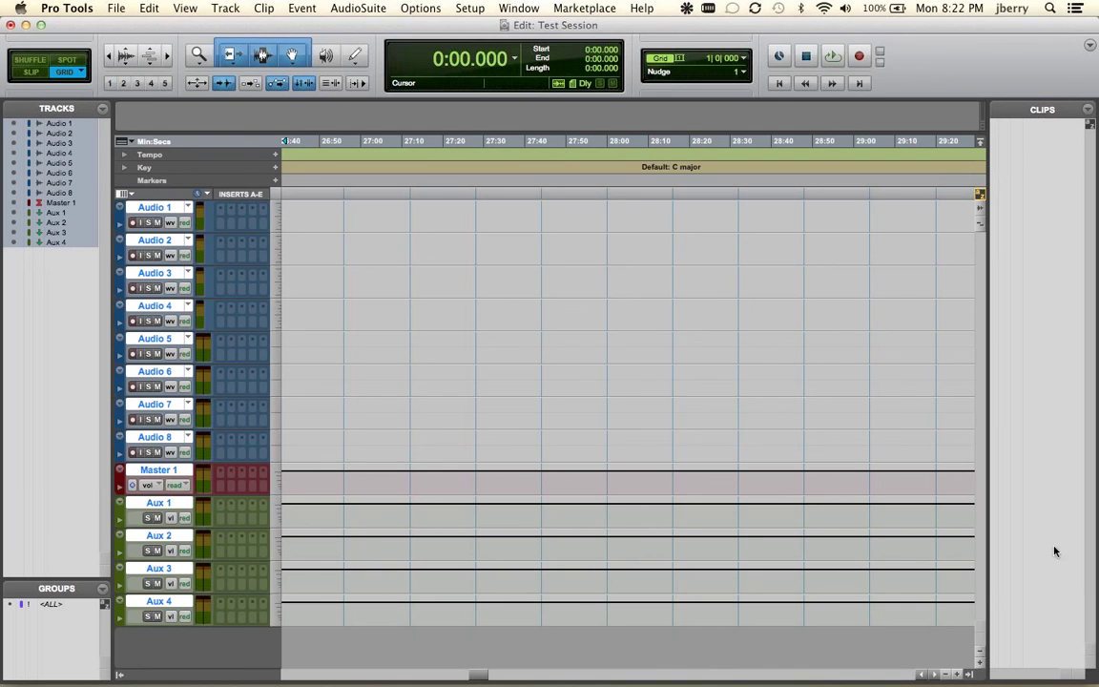
{"action": "key", "text": "ctrl+alt+super+l"}
{"action": "left_click", "coordinate": [1080, 673]}
{"action": "left_click", "coordinate": [973, 676]}
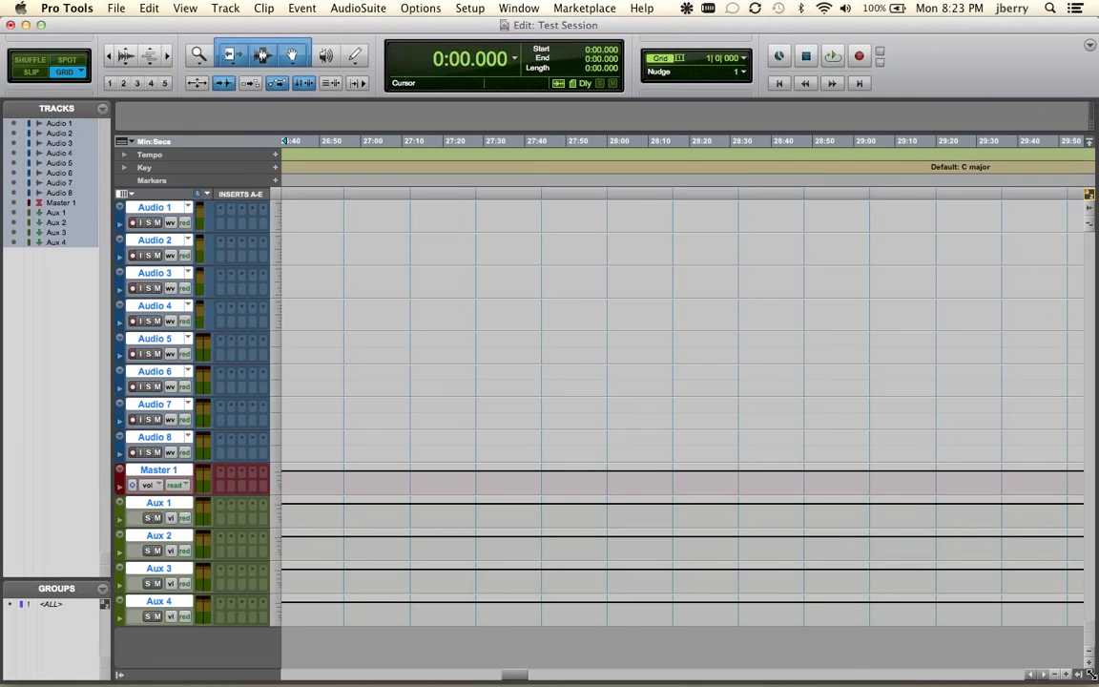
{"action": "key", "text": "ctrl+alt+super+l"}
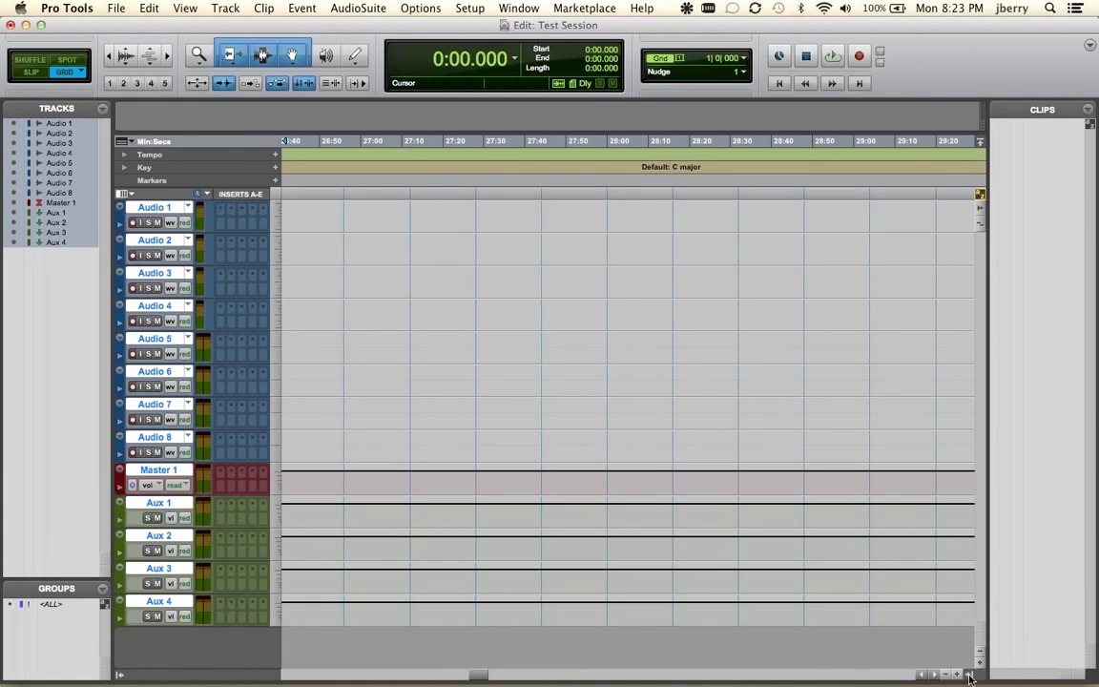
{"action": "key", "text": "ctrl+alt+super+l"}
{"action": "left_click", "coordinate": [1079, 674]}
Switch between hiding all tracks, showing only Audio 1, and showing all tracks, leaving every track shown
{"action": "left_click", "coordinate": [14, 163], "text": "alt"}
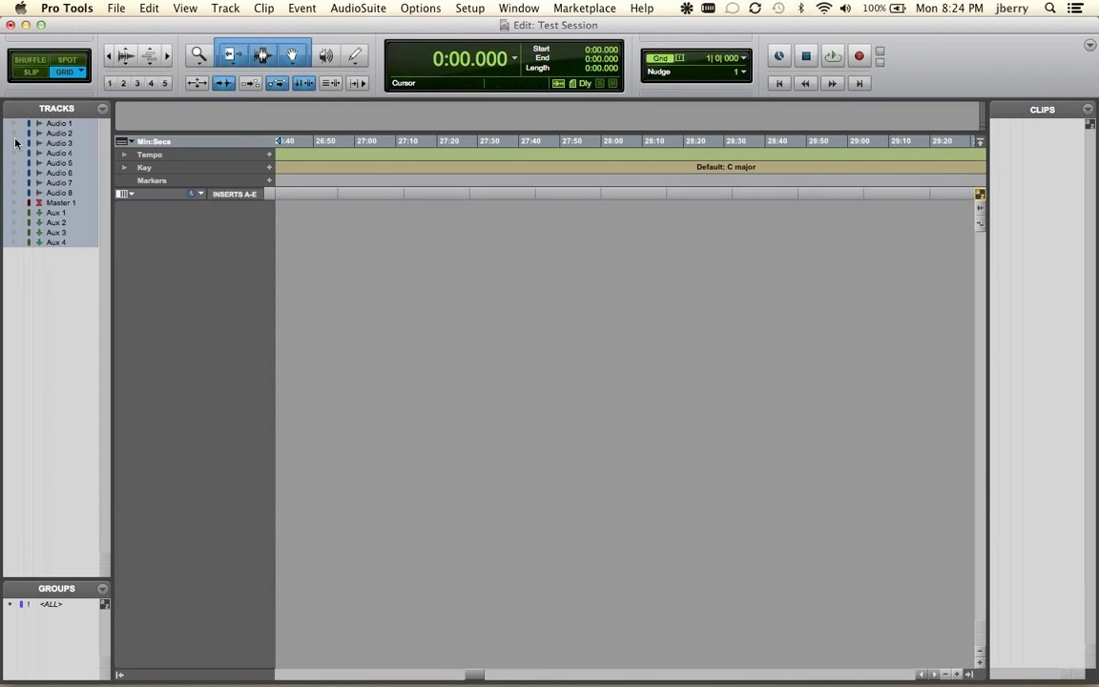
{"action": "left_click", "coordinate": [14, 125]}
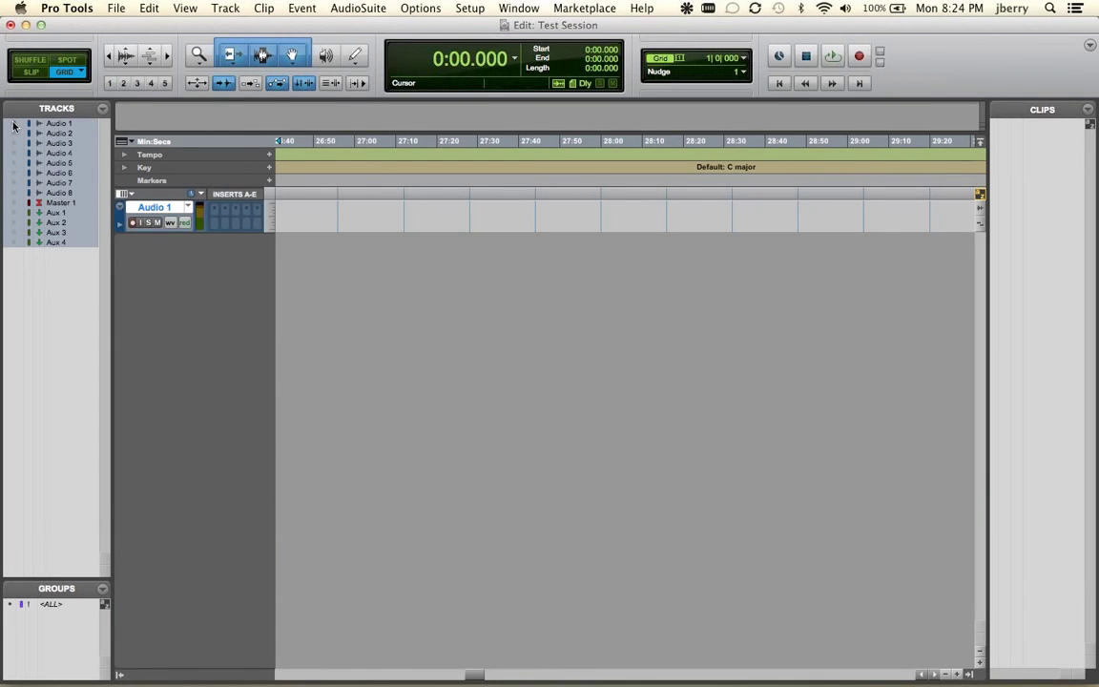
{"action": "left_click", "coordinate": [14, 172], "text": "alt"}
{"action": "left_click", "coordinate": [14, 172], "text": "alt"}
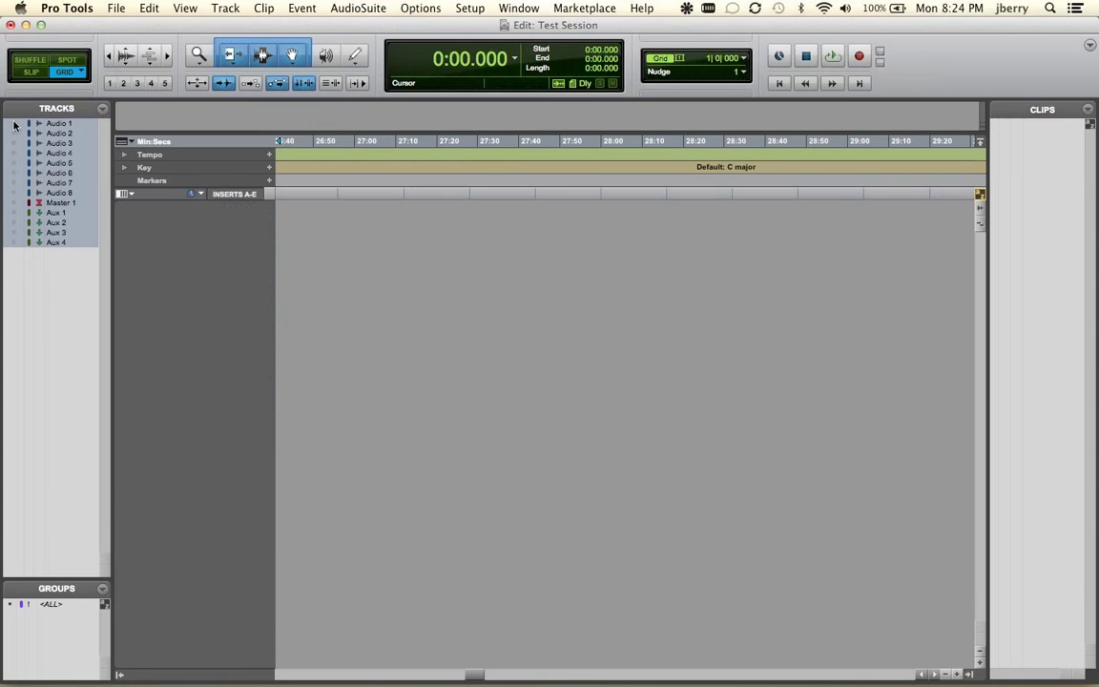
{"action": "left_click", "coordinate": [15, 125]}
{"action": "left_click", "coordinate": [14, 132], "text": "alt"}
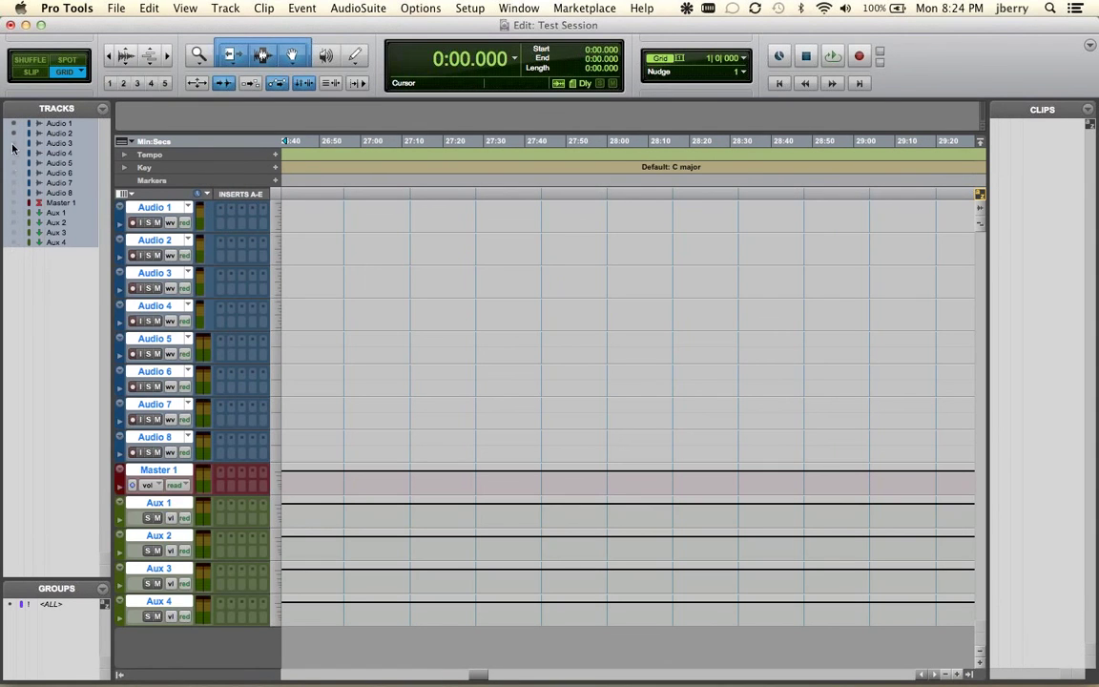
{"action": "left_click", "coordinate": [14, 127], "text": "ctrl"}
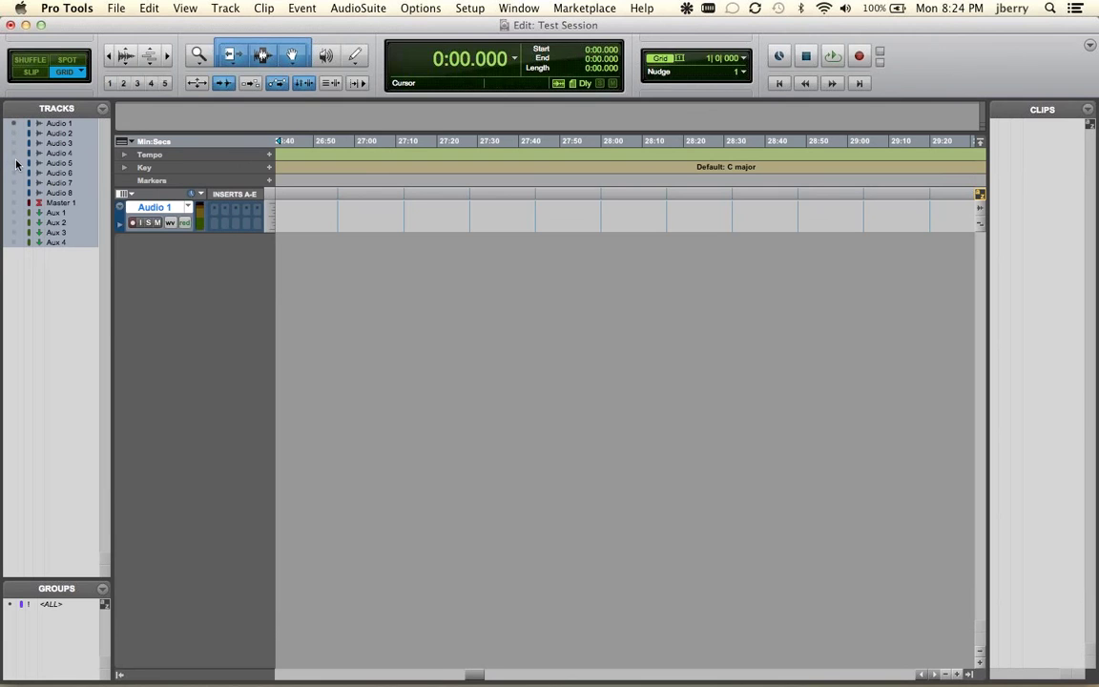
{"action": "left_click", "coordinate": [15, 167], "text": "alt"}
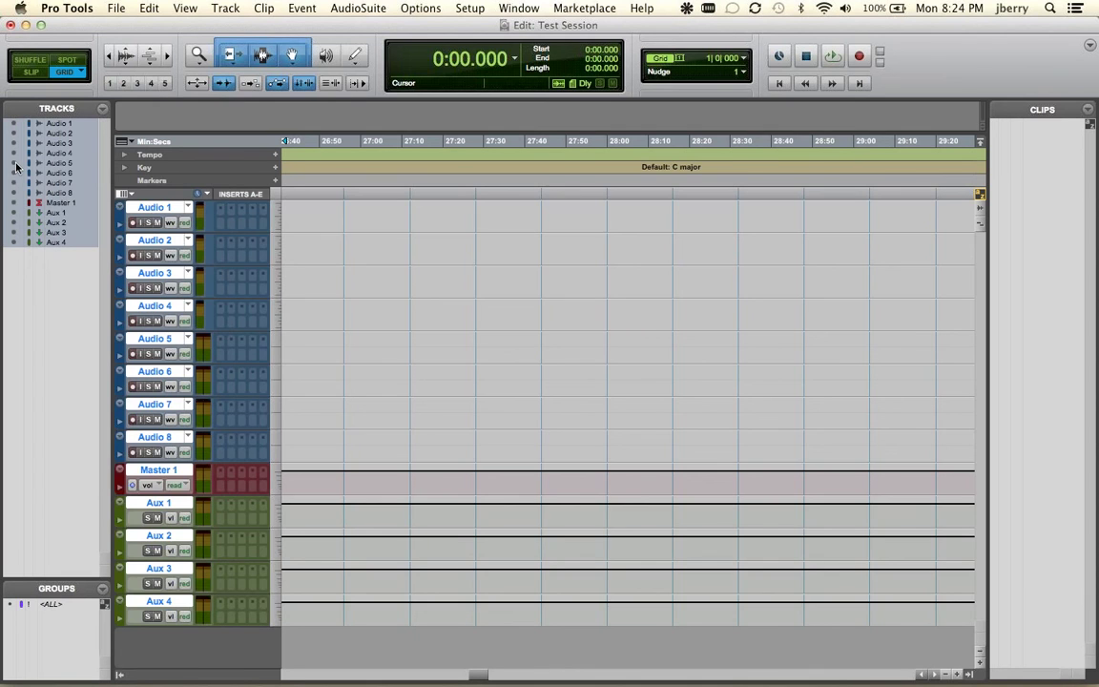
Show only the Audio 1 track and enlarge it to the extreme height
{"action": "left_click", "coordinate": [15, 167], "text": "alt"}
{"action": "left_click", "coordinate": [12, 127]}
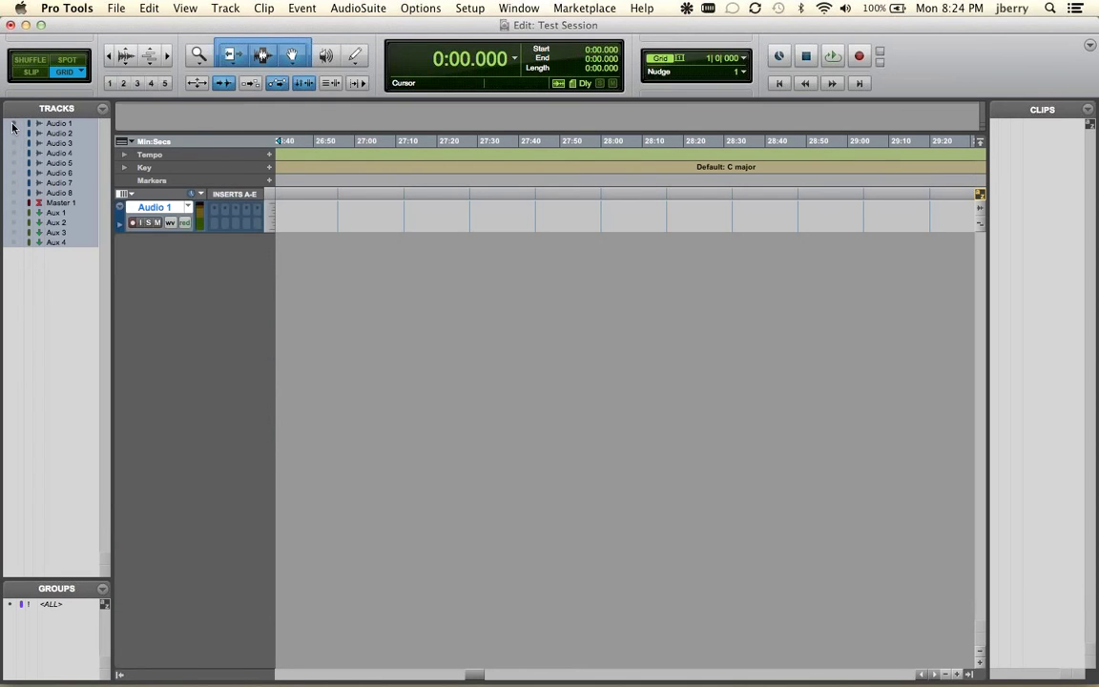
{"action": "key", "text": "ctrl+alt+shift+Down"}
{"action": "key", "text": "ctrl+alt+shift+Down"}
{"action": "key", "text": "ctrl+alt+shift+Down"}
{"action": "key", "text": "ctrl+alt+shift+Down"}
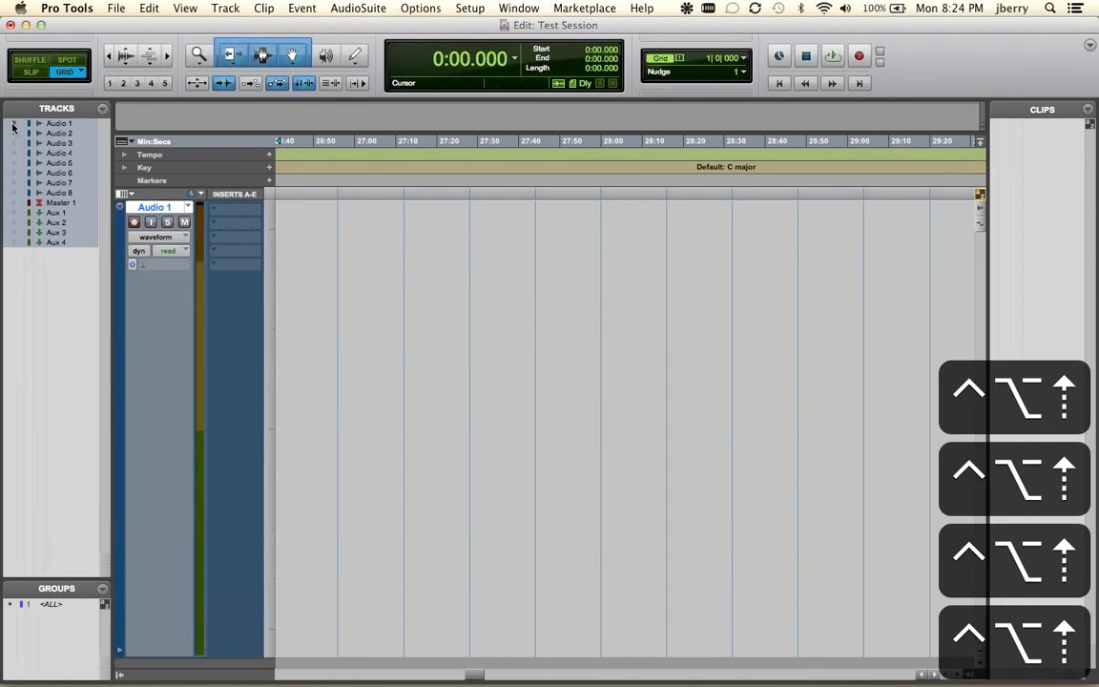
Select the first 10 seconds of Audio 1 from the session start and consolidate the selection into a clip
{"action": "key", "text": "super+bracketright"}
{"action": "key", "text": "super+bracketright"}
{"action": "key", "text": "super+bracketright"}
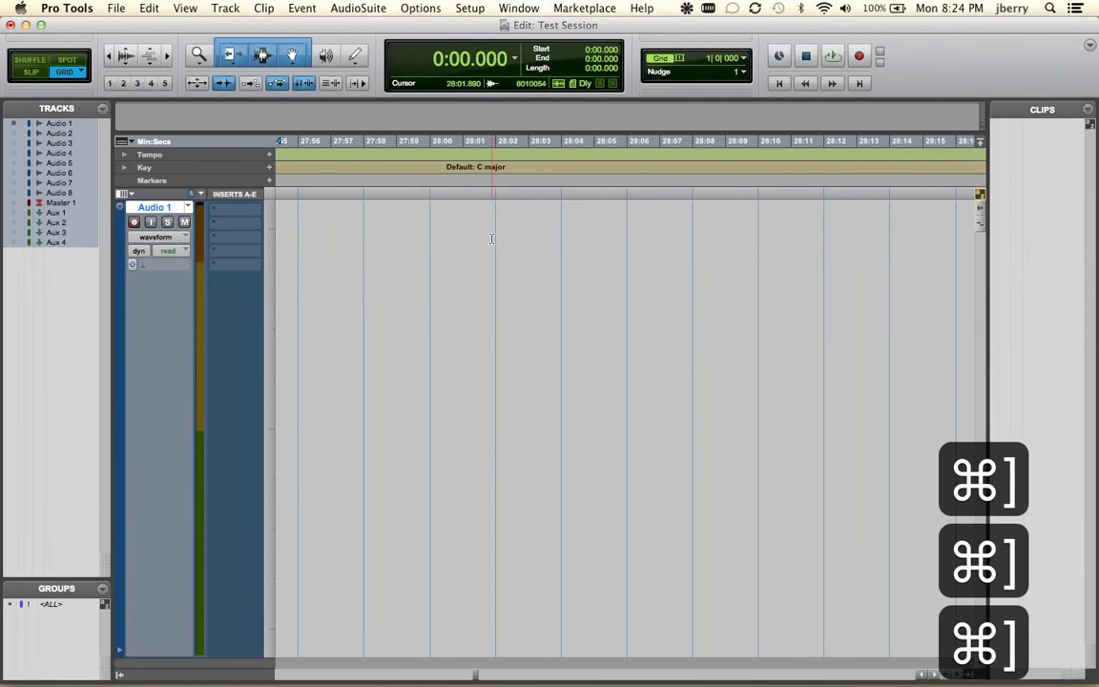
{"action": "key", "text": "Return"}
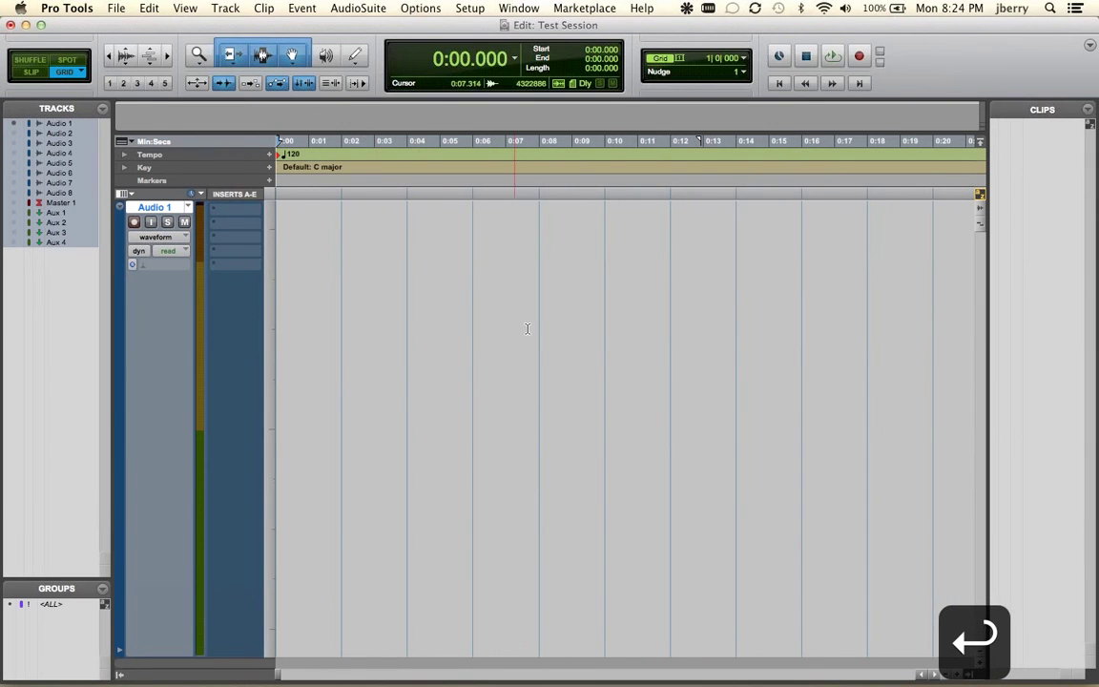
{"action": "left_click_drag", "start_coordinate": [627, 310], "coordinate": [69, 275]}
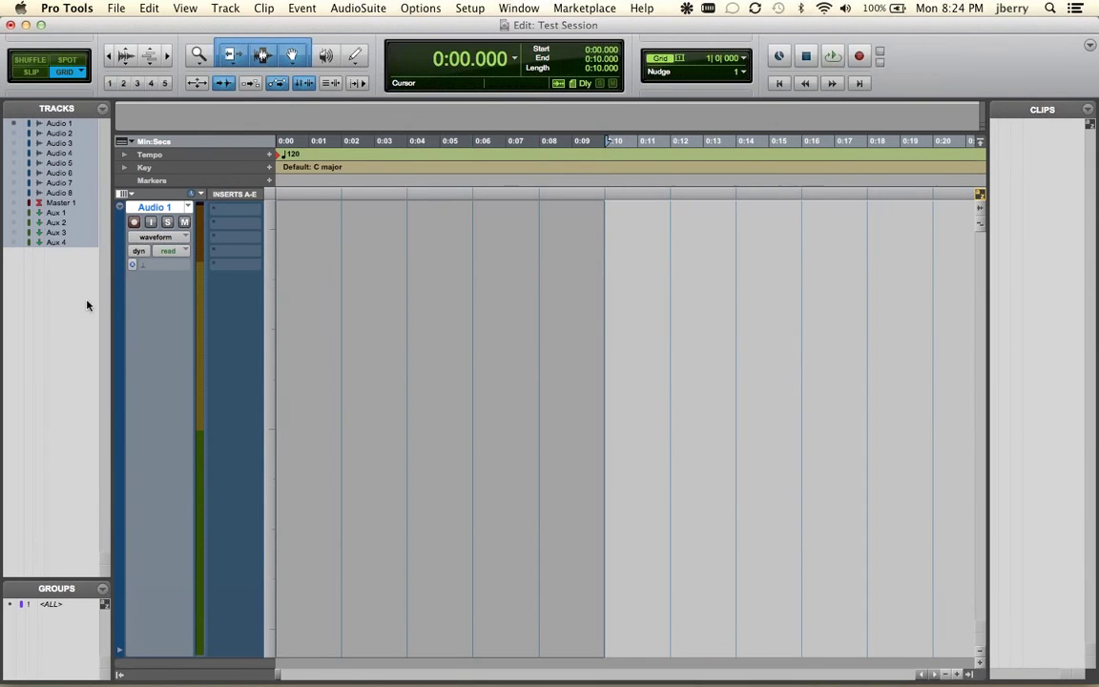
{"action": "key", "text": "alt+shift+3"}
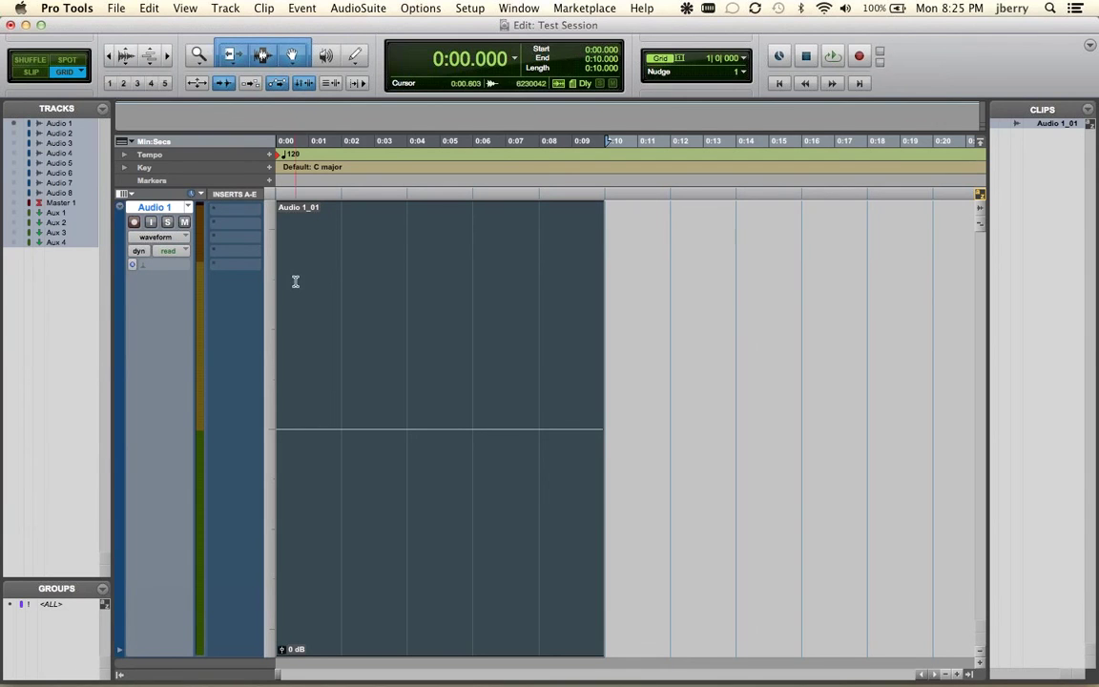
Shorten the Audio 1 clip's end to 0:08 with the Trim tool and select the trimmed clip with the Grabber active
{"action": "left_click", "coordinate": [229, 55]}
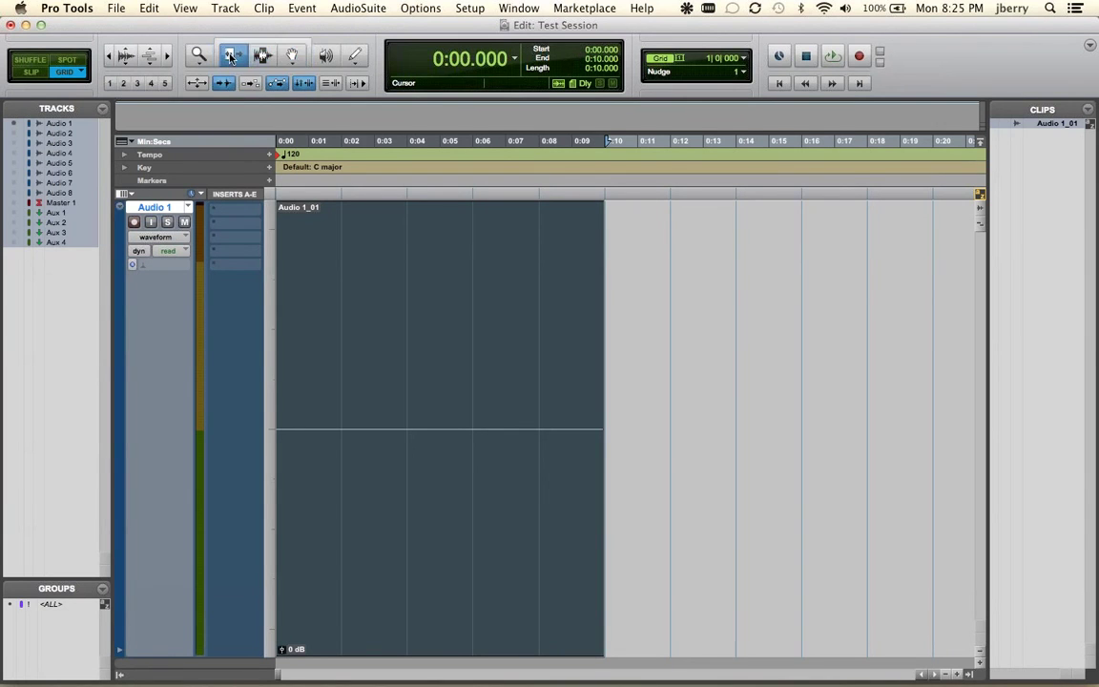
{"action": "left_click_drag", "start_coordinate": [593, 375], "coordinate": [538, 375]}
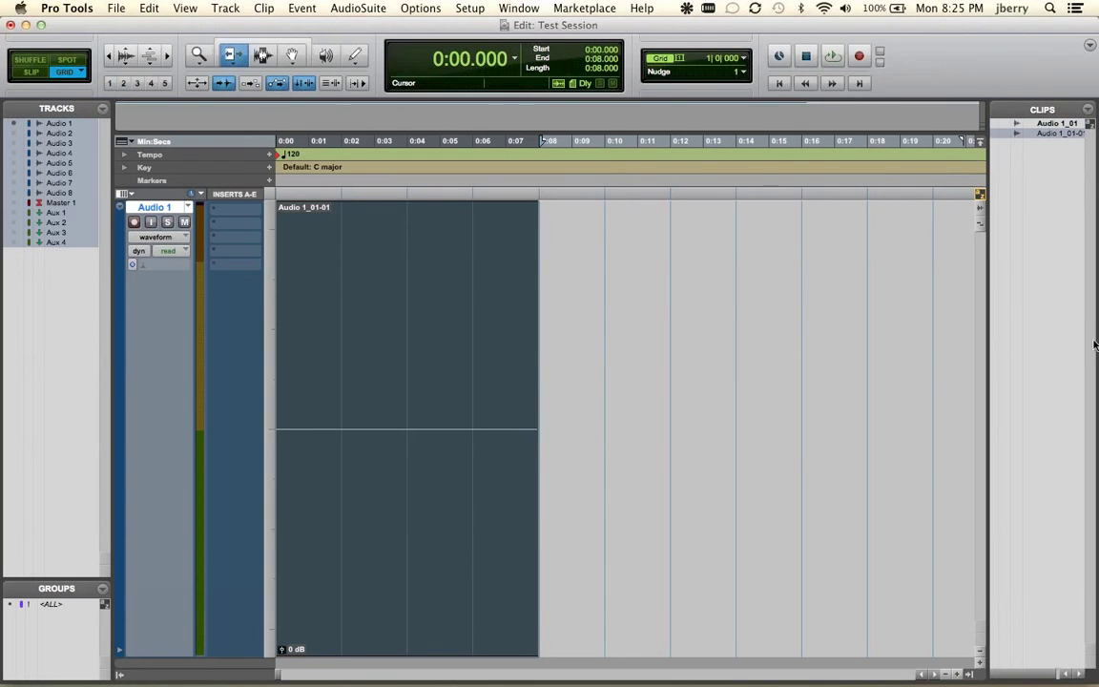
{"action": "left_click", "coordinate": [292, 55]}
{"action": "key", "text": "super+a"}
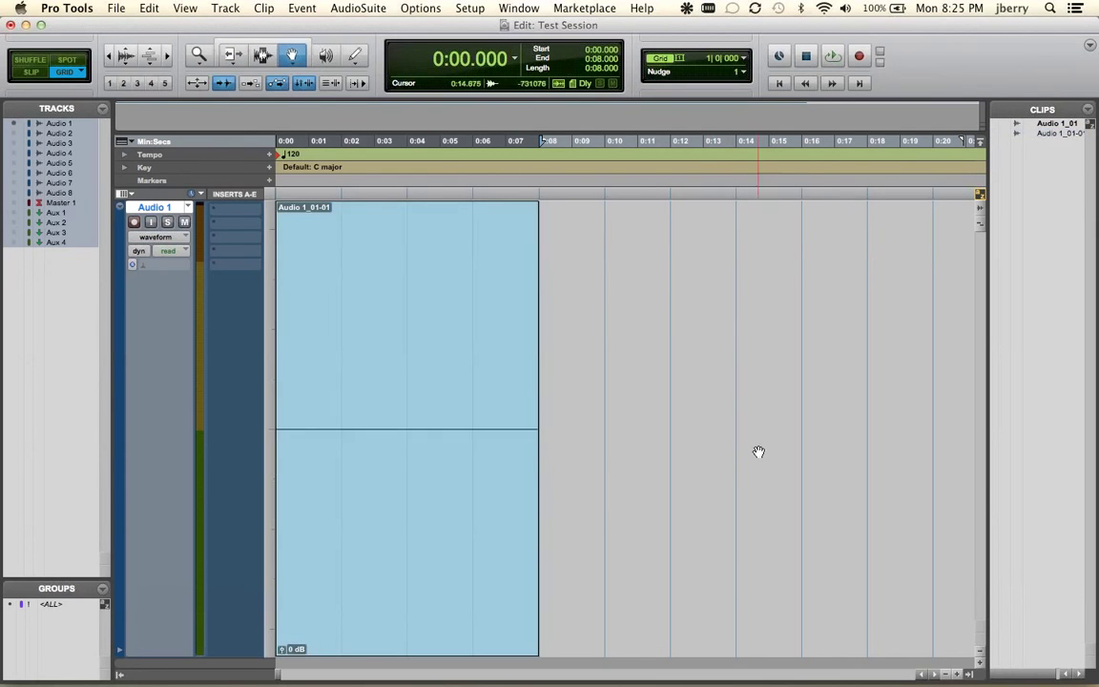
{"action": "left_click", "coordinate": [1047, 139]}
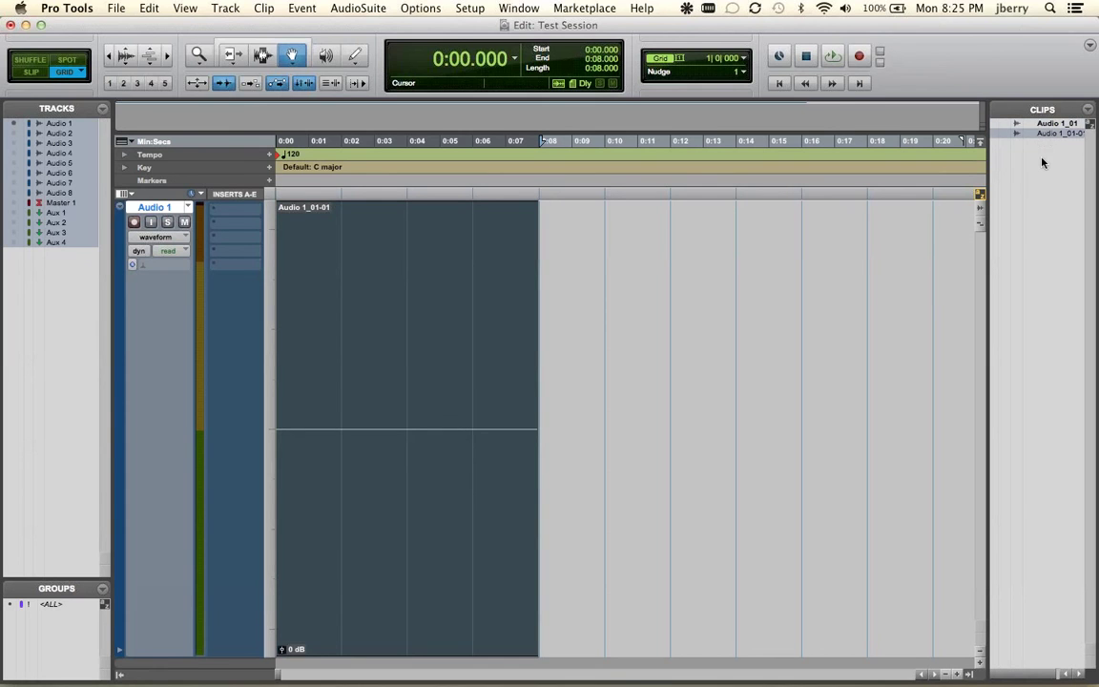
Restore the trimmed Audio 1 clip to its full 10-second length, ending at 0:10
{"action": "key", "text": "super+a"}
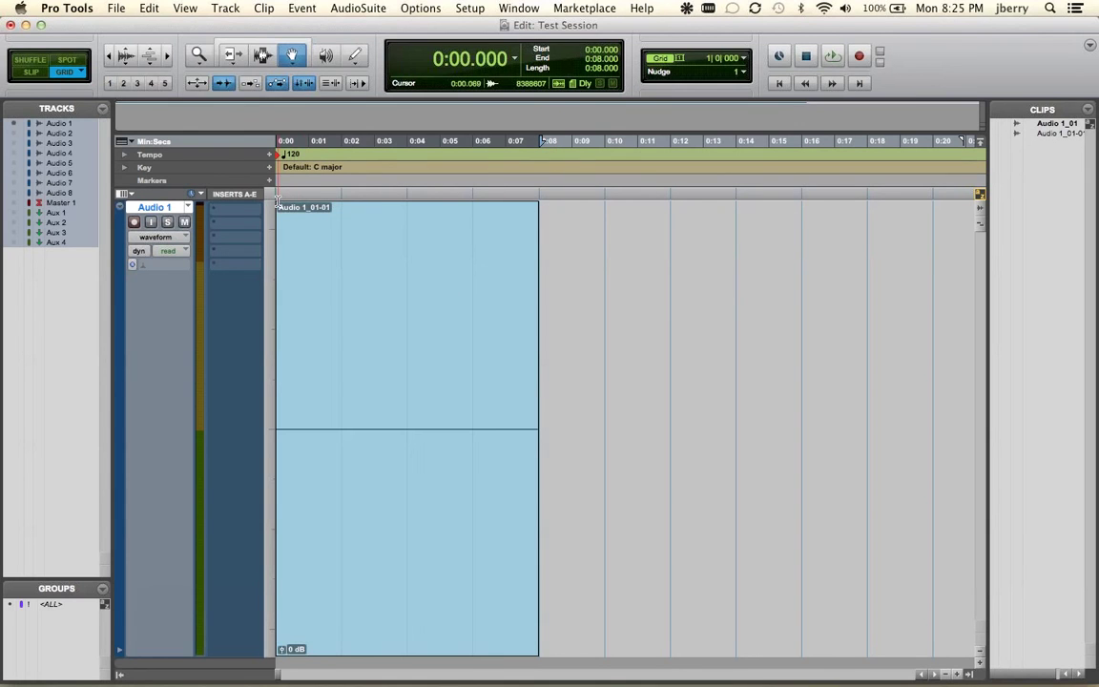
{"action": "left_click", "coordinate": [230, 54]}
{"action": "triple_click", "coordinate": [747, 402]}
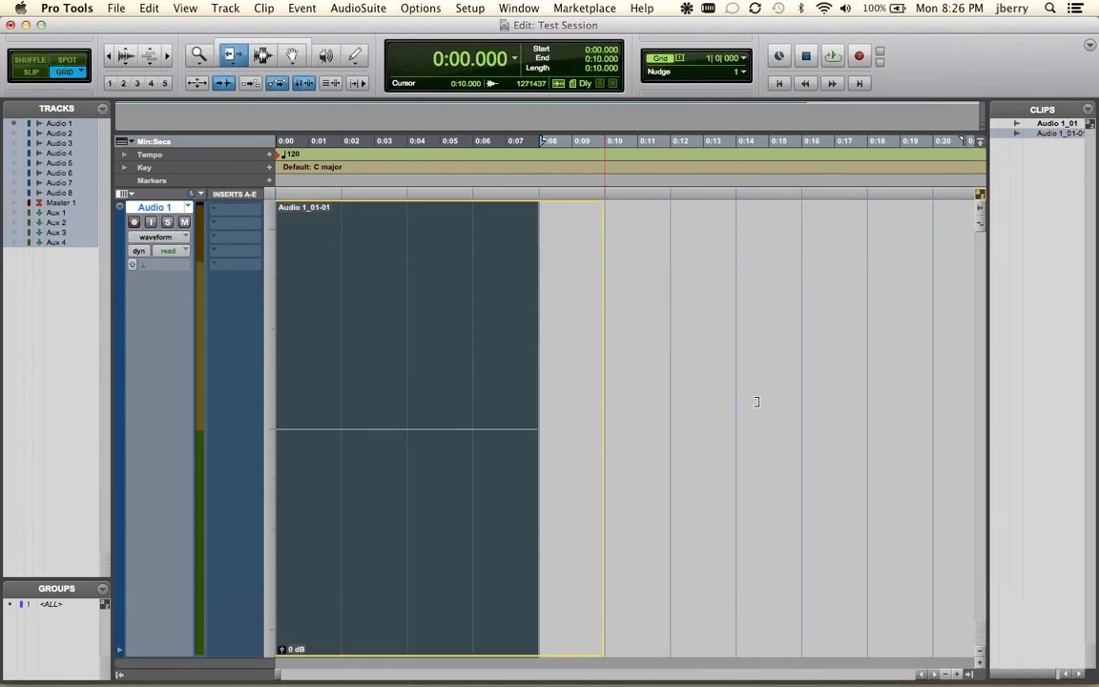
{"action": "key", "text": "super+z"}
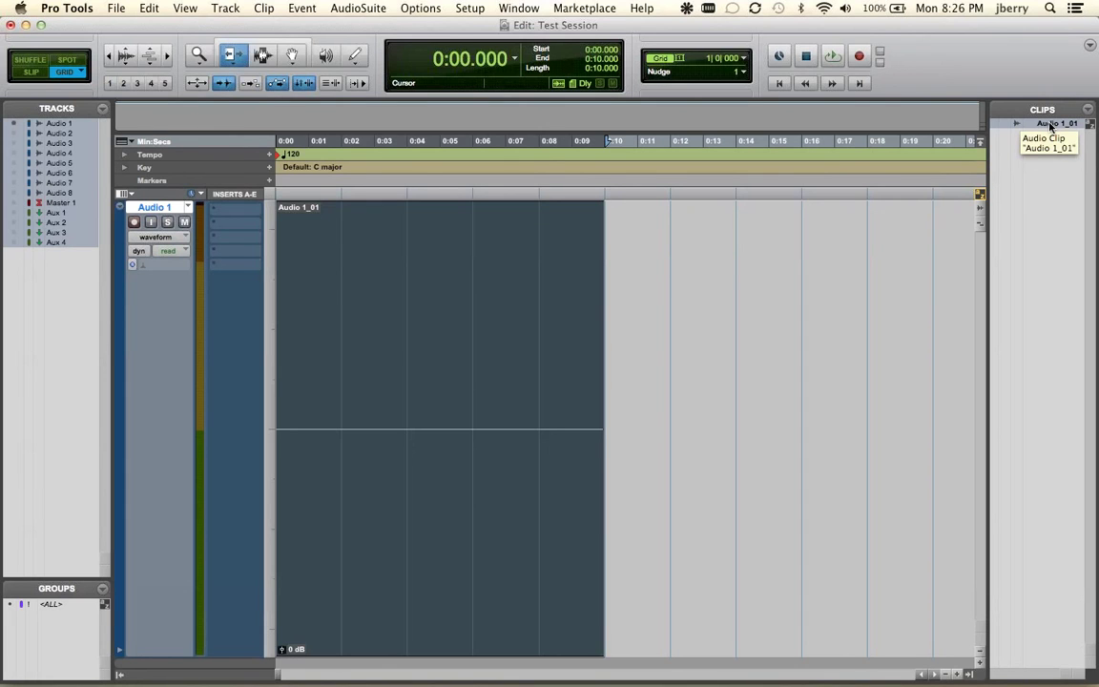
Clear the Audio 1 clip from the track and permanently delete its unused source file from disk
{"action": "key", "text": "BackSpace"}
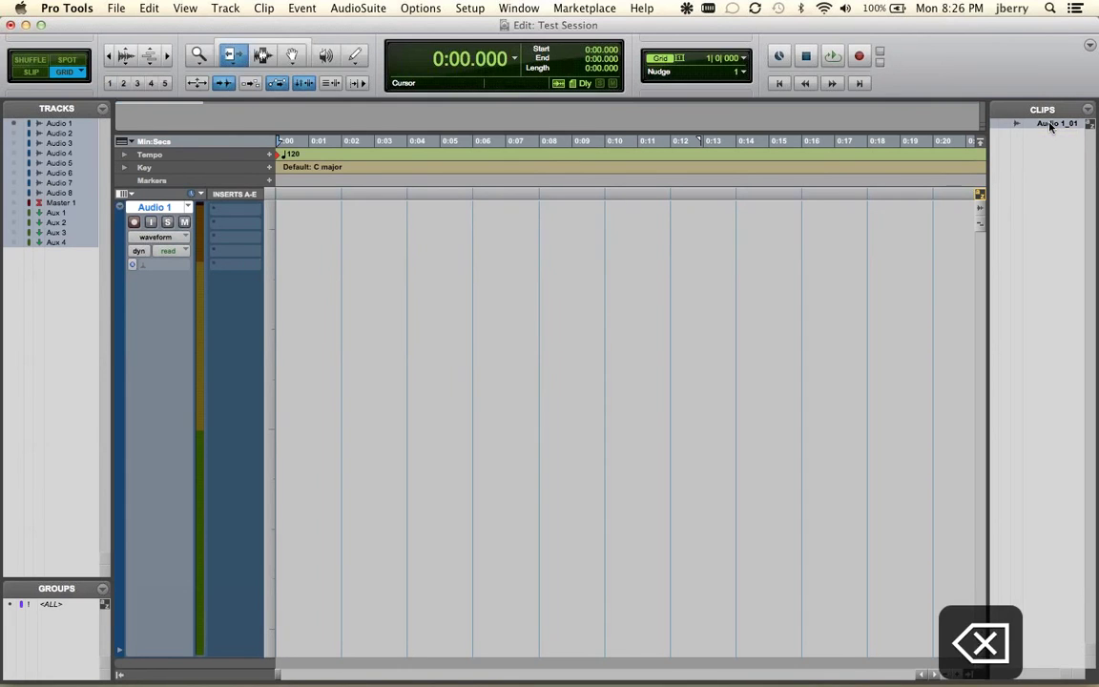
{"action": "key", "text": "shift+super+u"}
{"action": "key", "text": "shift+super+b"}
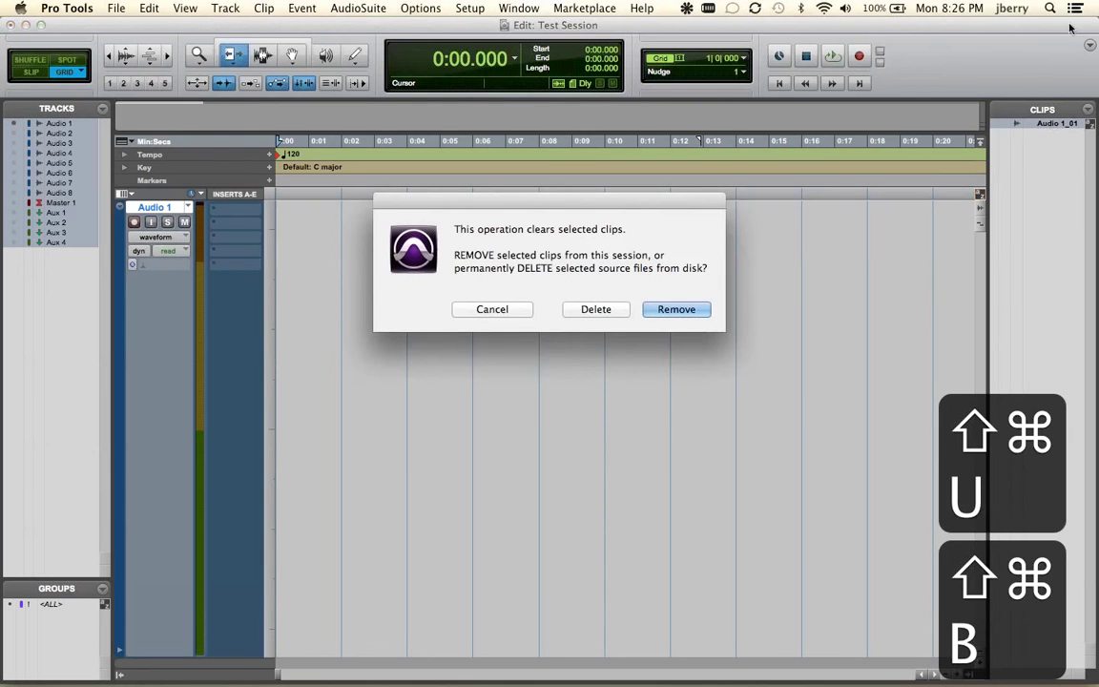
{"action": "left_click", "coordinate": [595, 310]}
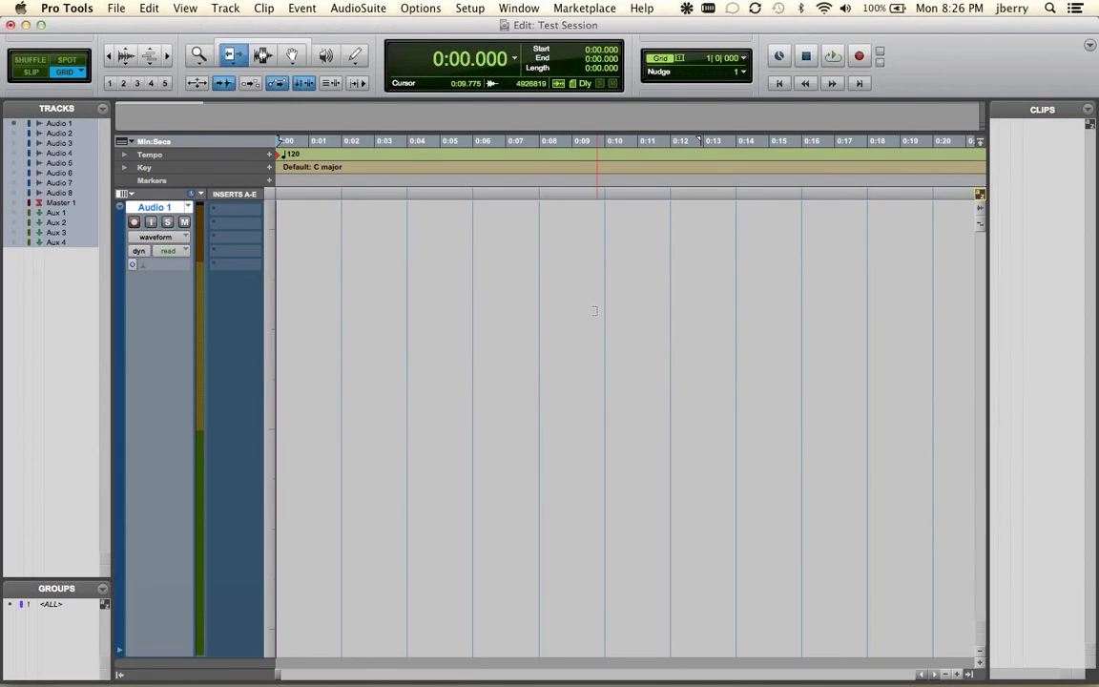
Record-enable the Audio 1 track and check its channel strip in the Mix window before returning to the Edit window
{"action": "left_click", "coordinate": [134, 222]}
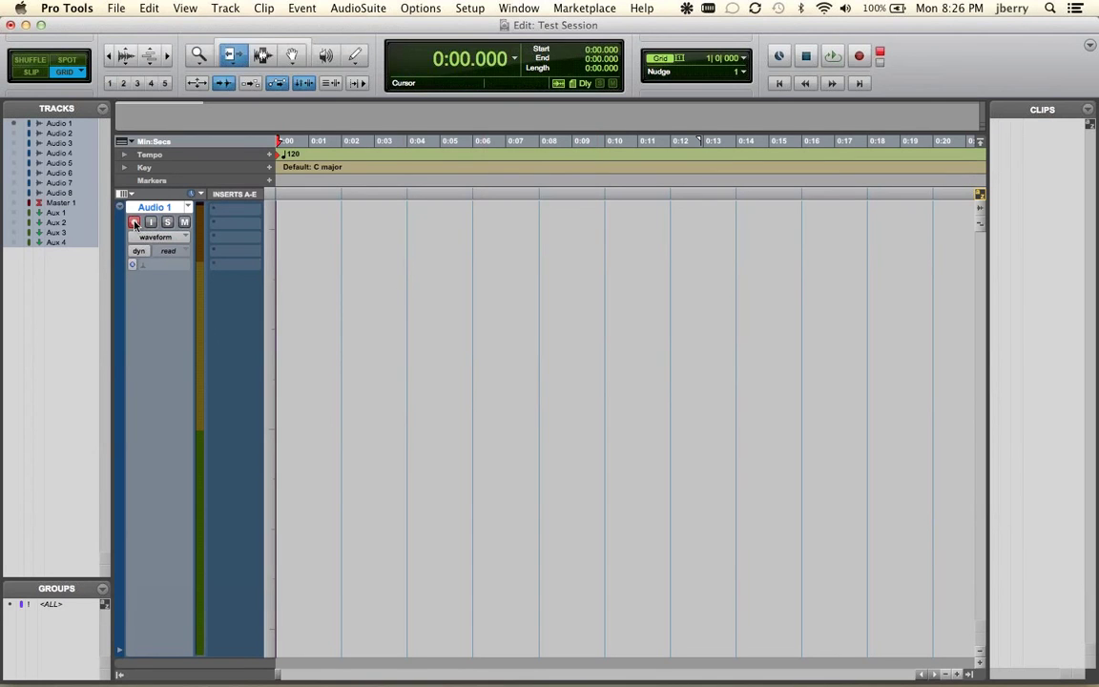
{"action": "left_click", "coordinate": [134, 222]}
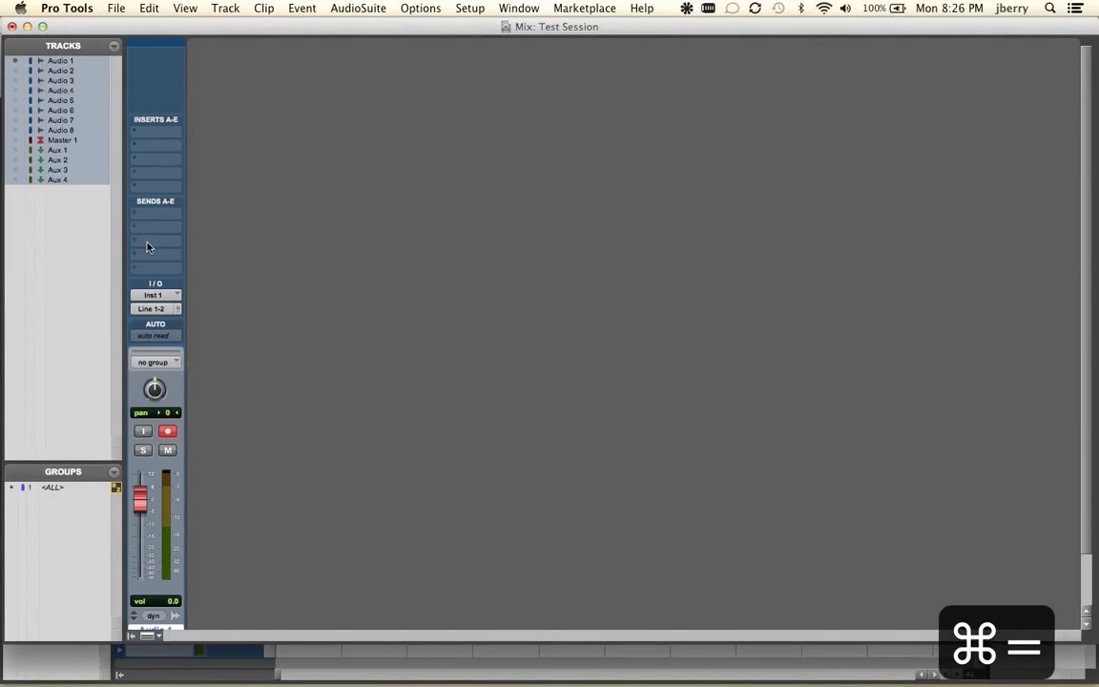
{"action": "key", "text": "super+equal"}
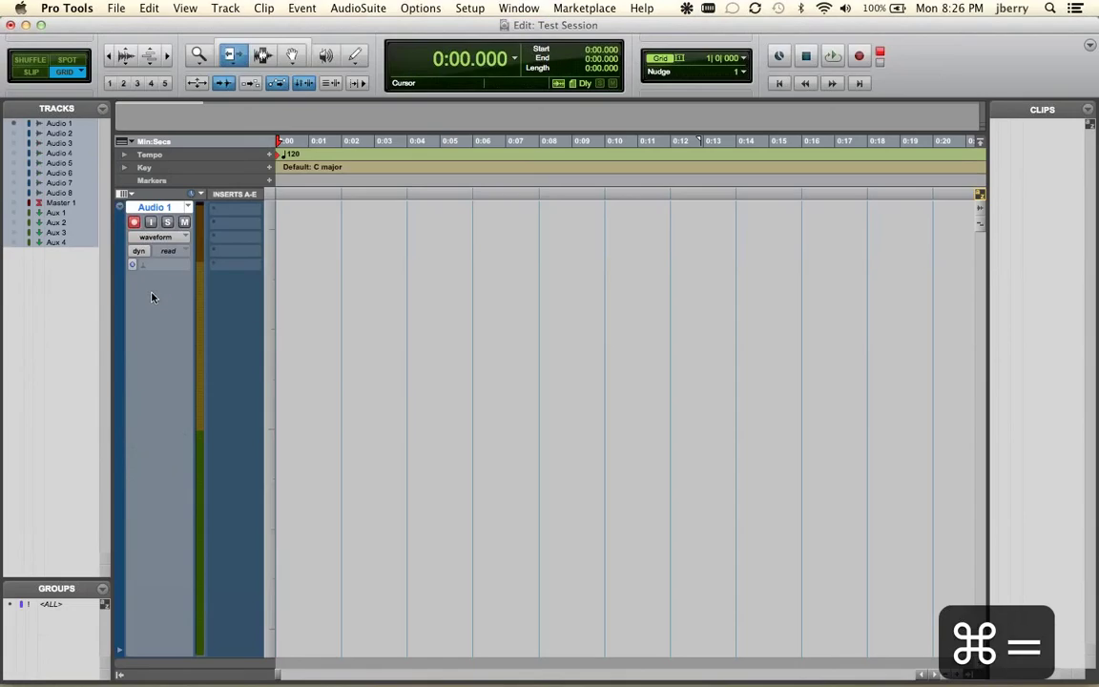
Record a short clip on Audio 1 with Wait for Note turned off, dismissing the error and closing the Transport window
{"action": "key", "text": "3"}
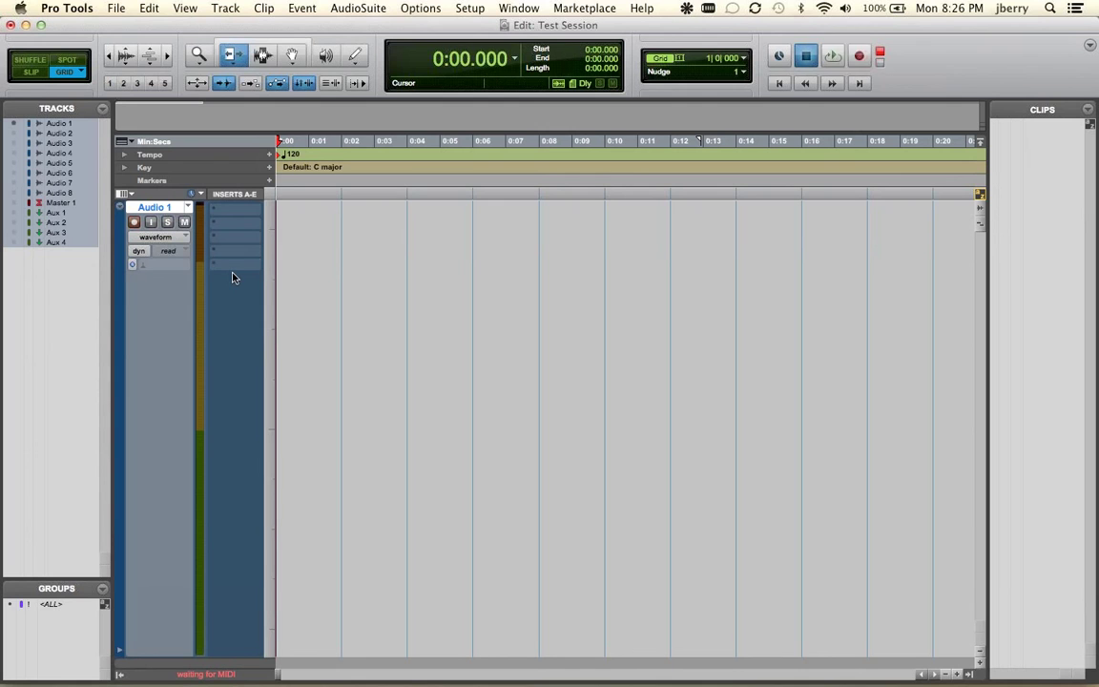
{"action": "key", "text": "super+1"}
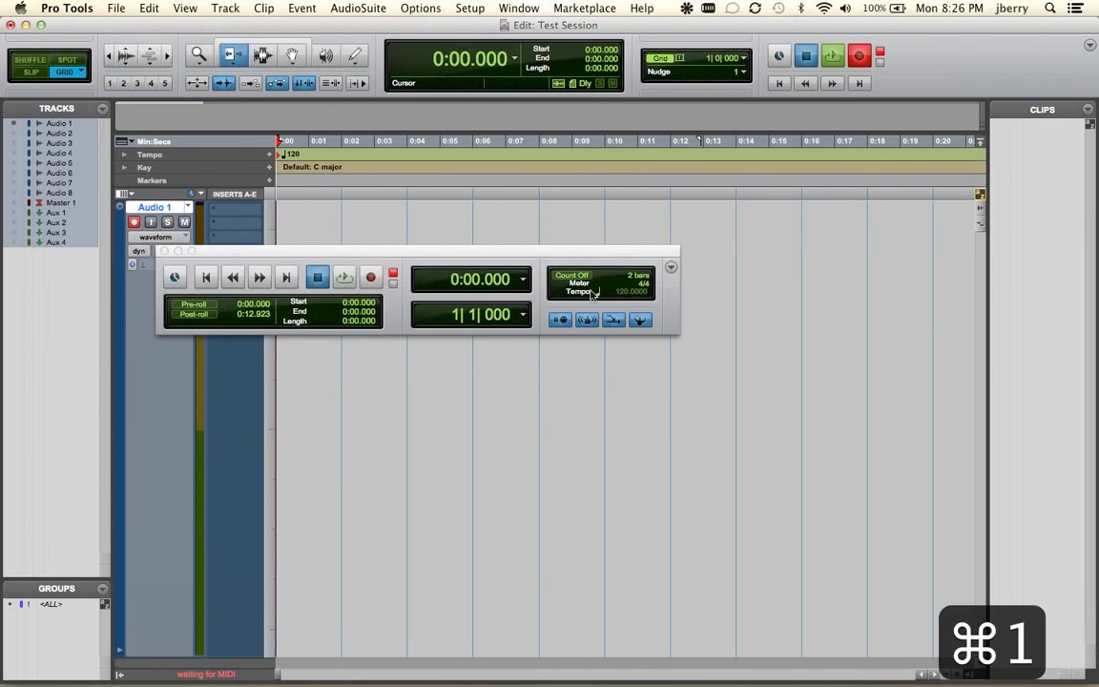
{"action": "left_click", "coordinate": [559, 320]}
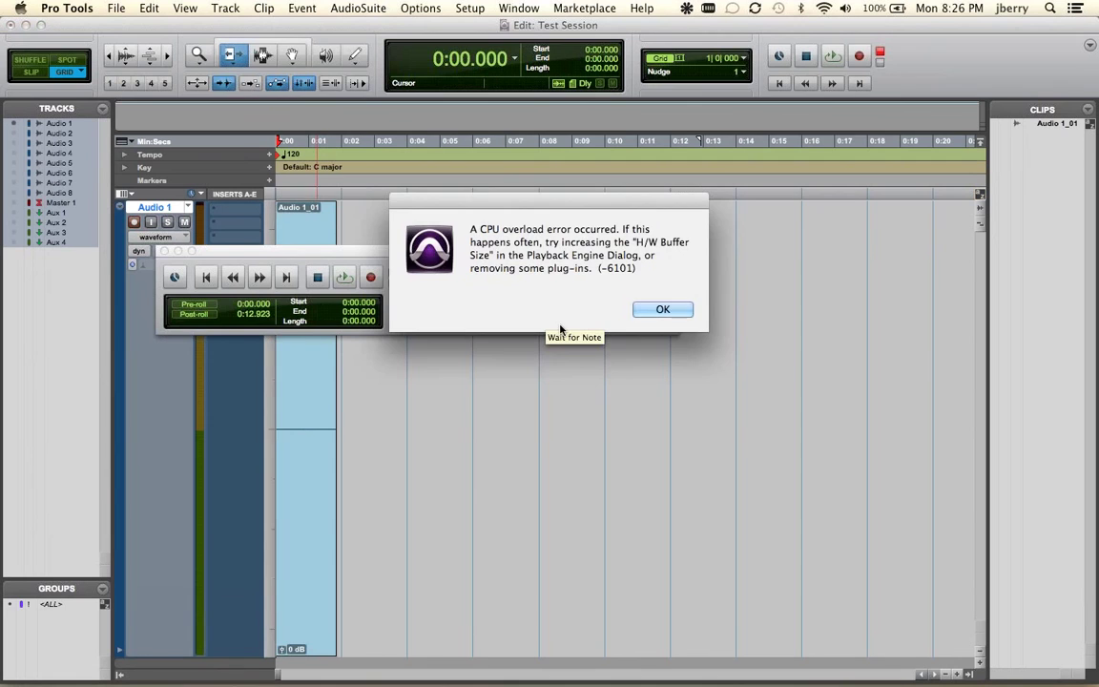
{"action": "left_click", "coordinate": [660, 309]}
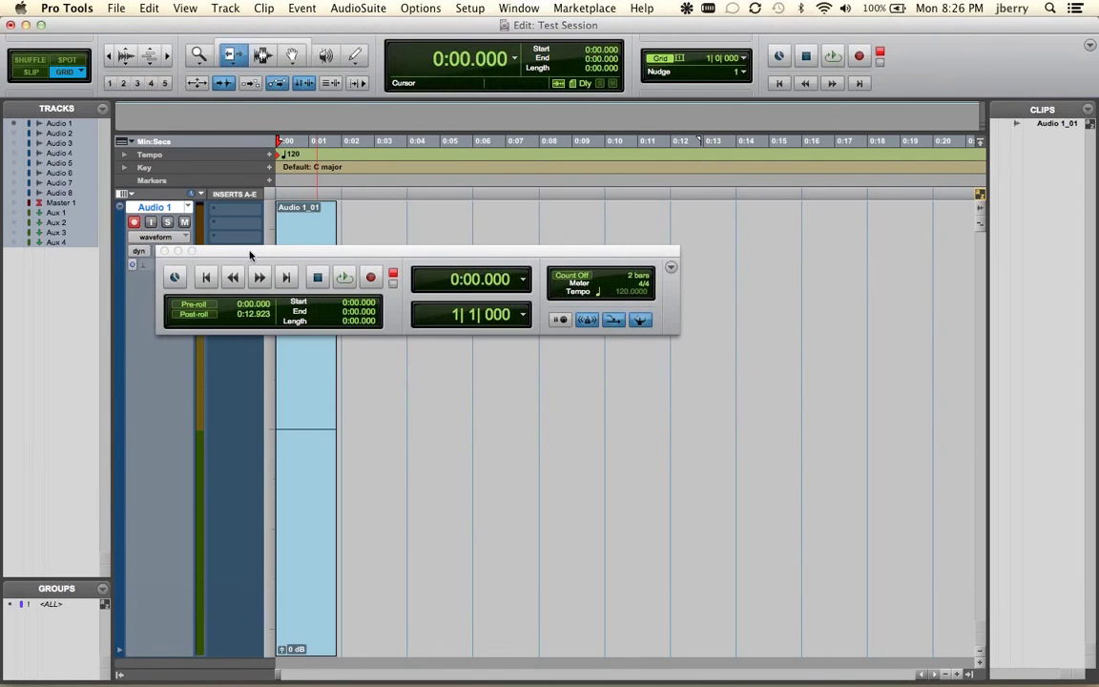
{"action": "left_click", "coordinate": [164, 251]}
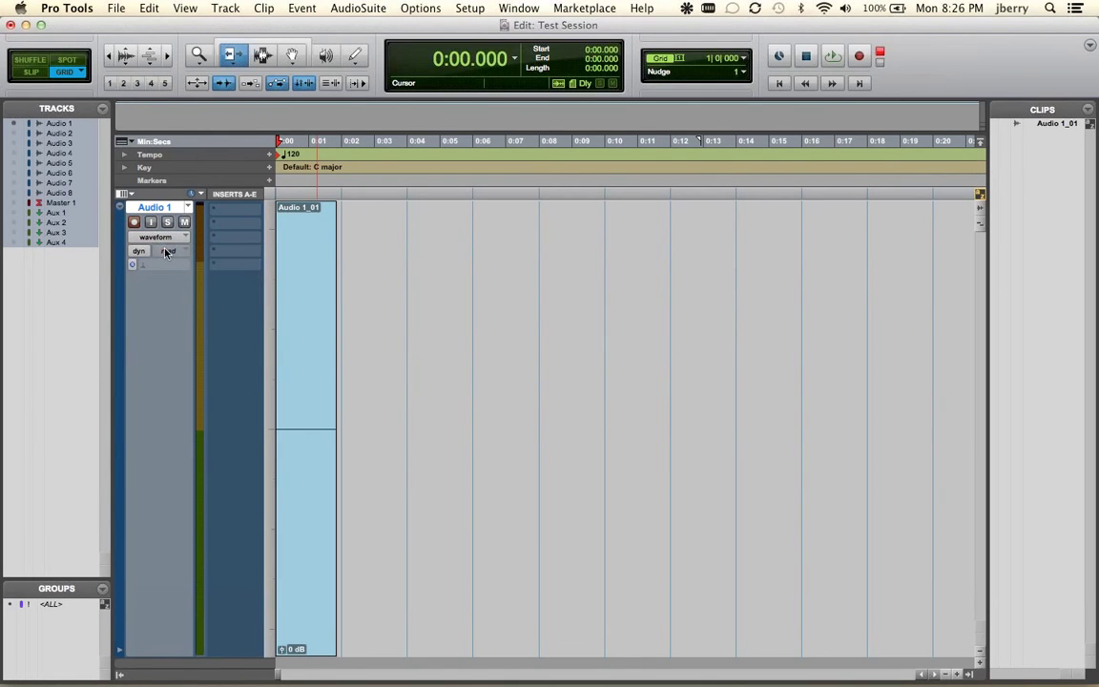
Switch to Slip mode and trim the end of the recorded Audio 1 clip to about 0:01.532
{"action": "key", "text": "super+bracketright"}
{"action": "key", "text": "super+bracketright"}
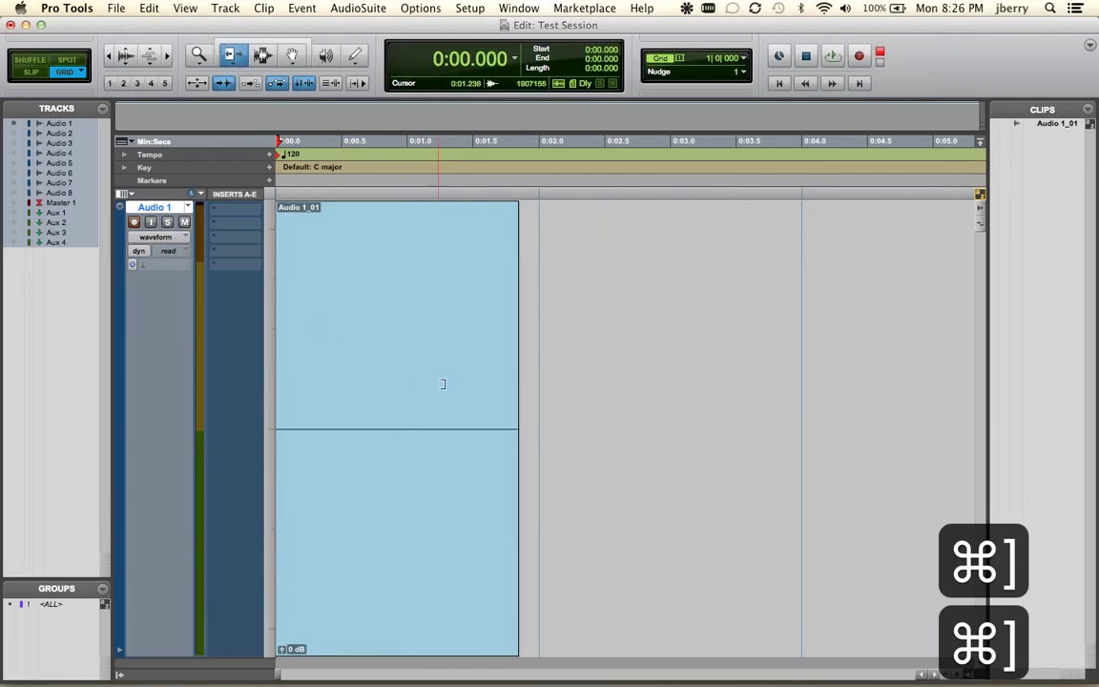
{"action": "double_click", "coordinate": [496, 373]}
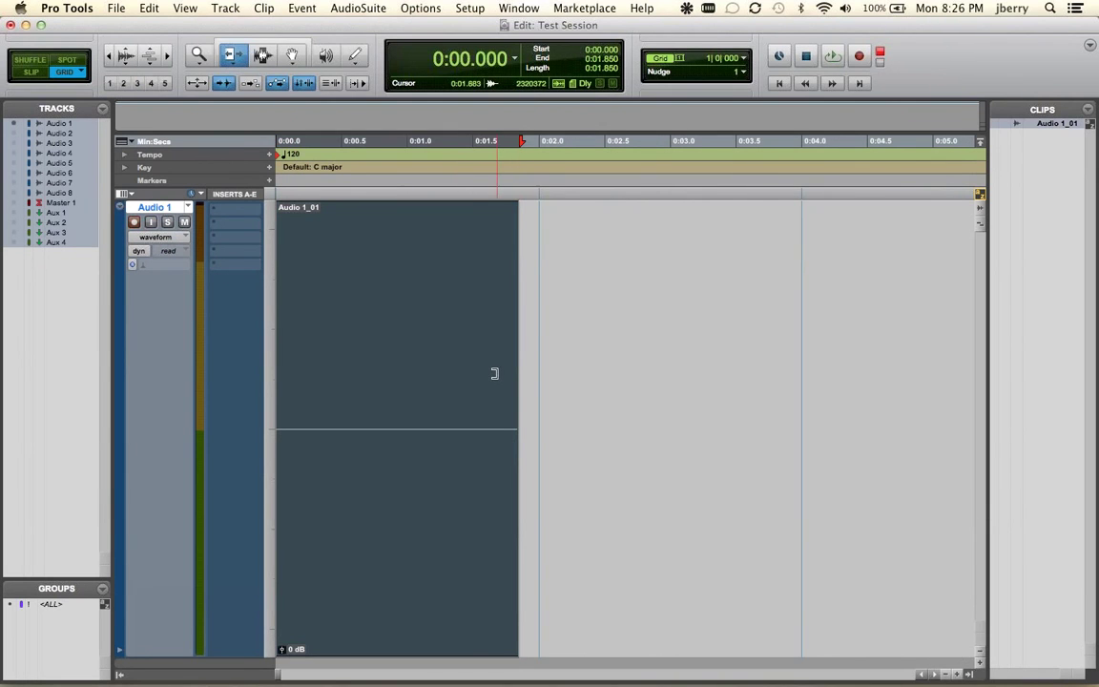
{"action": "key", "text": "F4"}
{"action": "left_click_drag", "start_coordinate": [506, 373], "coordinate": [474, 375]}
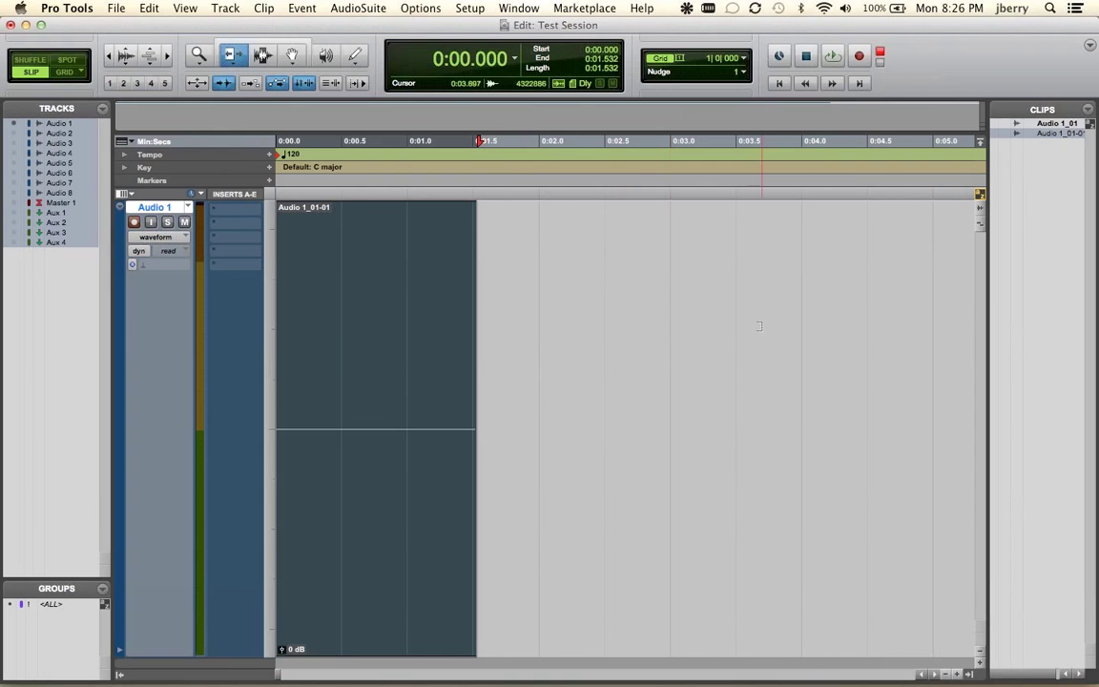
Select the trimmed Audio 1_01-01 clip and extend its end back to 0:01.850 with the Trim tool
{"action": "left_click", "coordinate": [263, 56]}
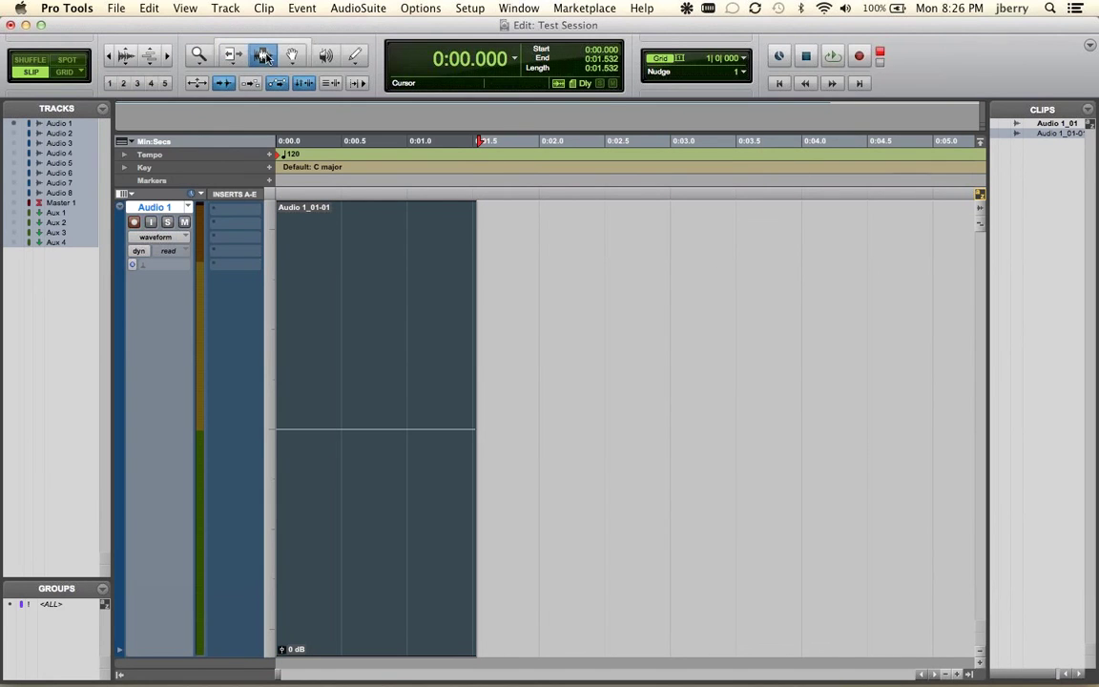
{"action": "left_click", "coordinate": [641, 385]}
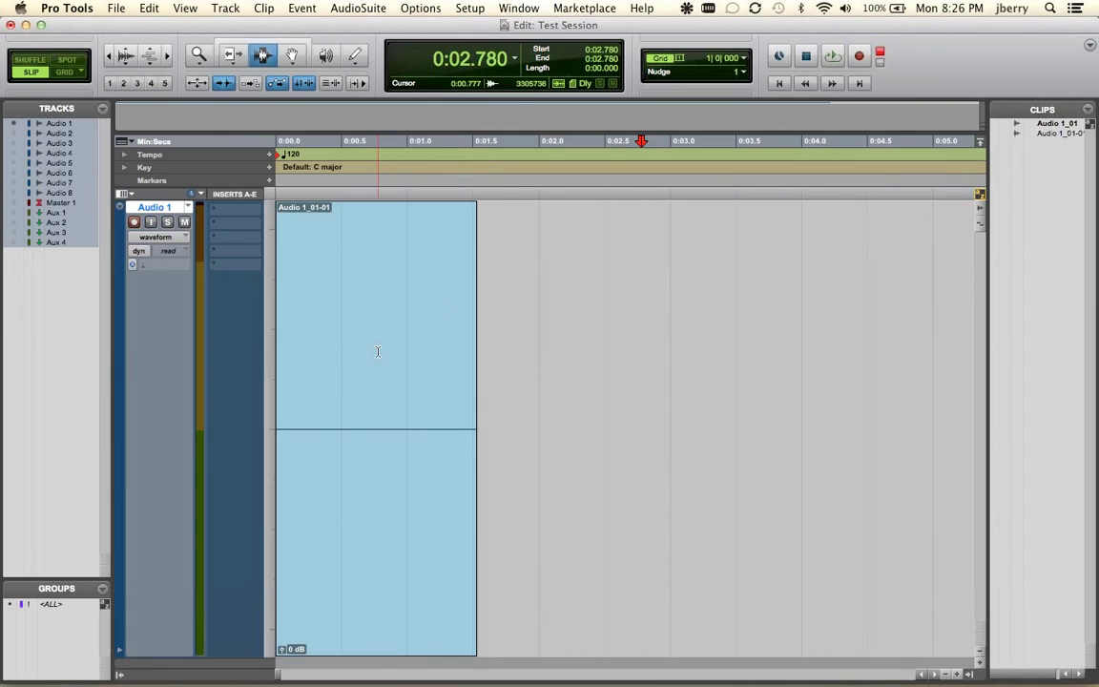
{"action": "left_click", "coordinate": [1044, 135]}
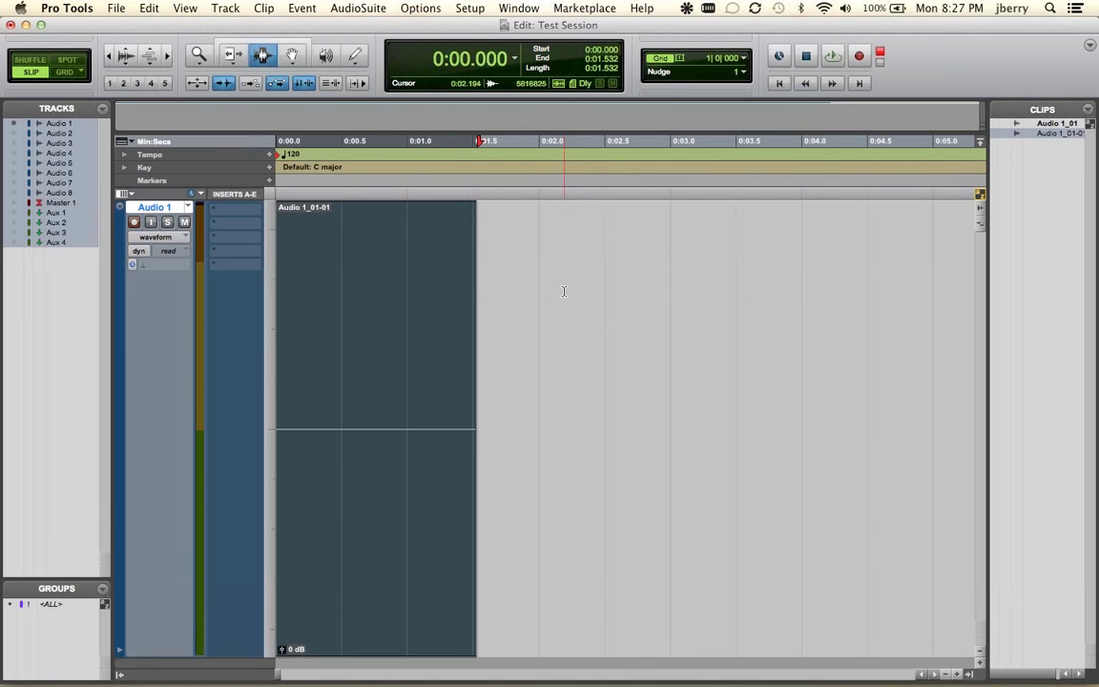
{"action": "left_click", "coordinate": [231, 55]}
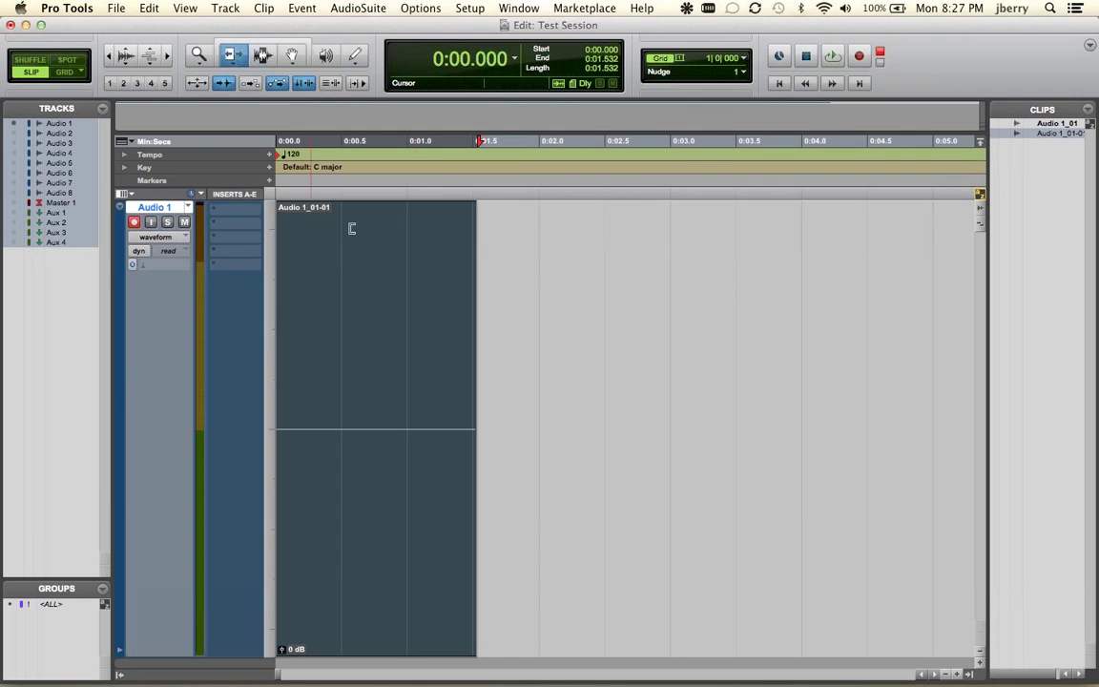
{"action": "left_click", "coordinate": [660, 357]}
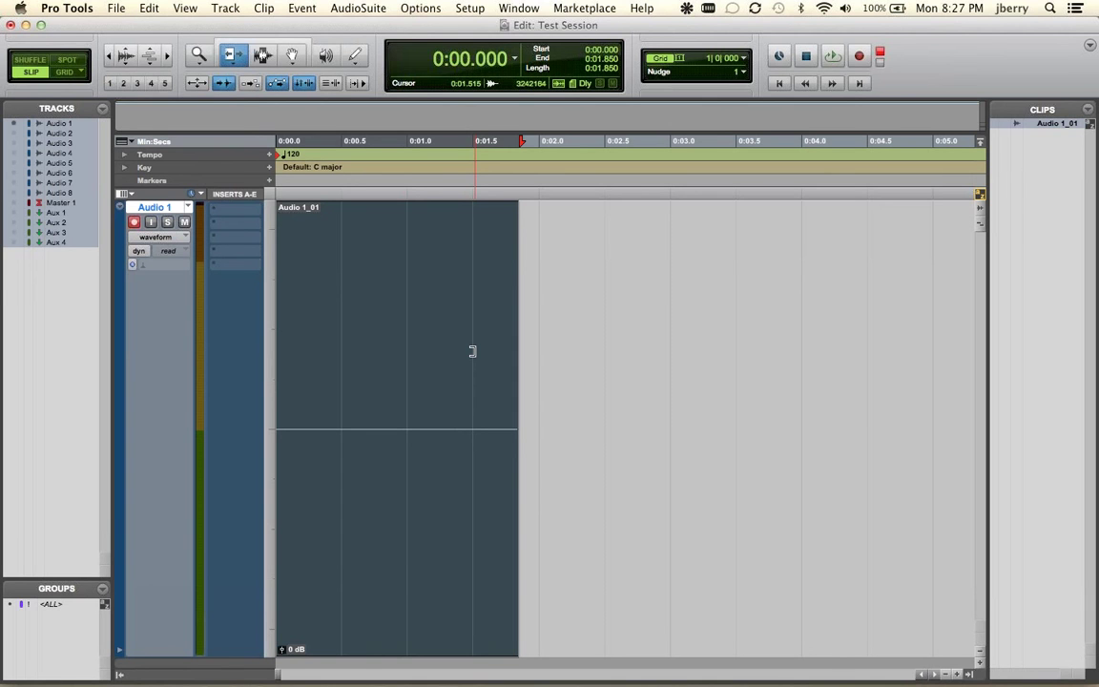
Close the Test Session without saving its changes
{"action": "key", "text": "shift+super+w"}
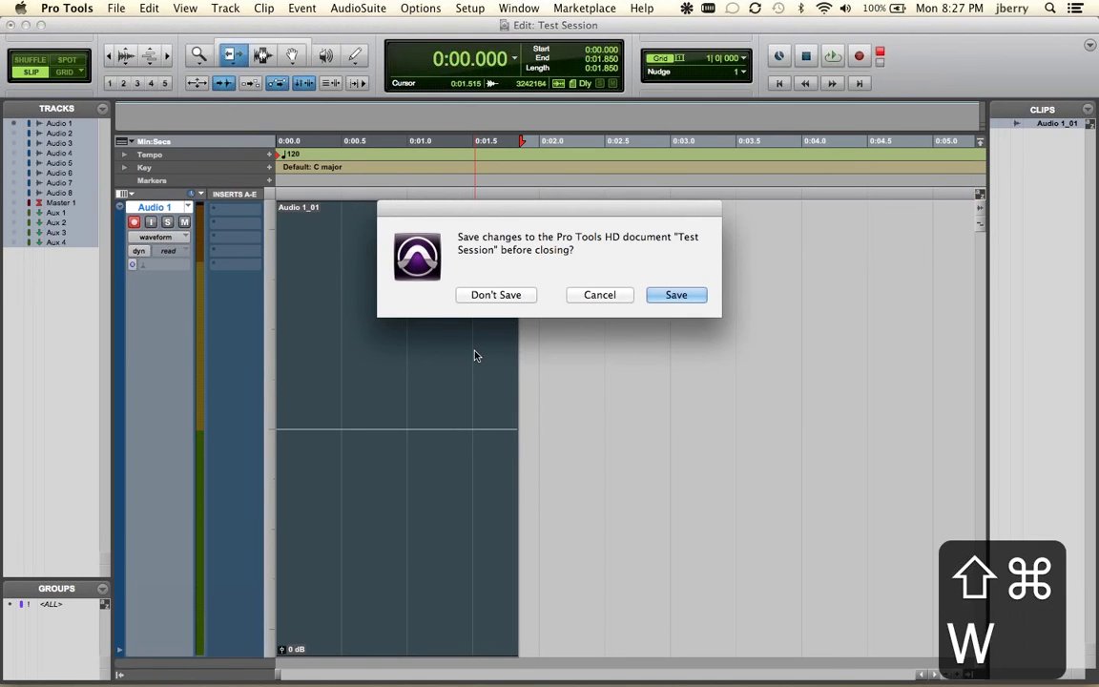
{"action": "key", "text": "super+d"}
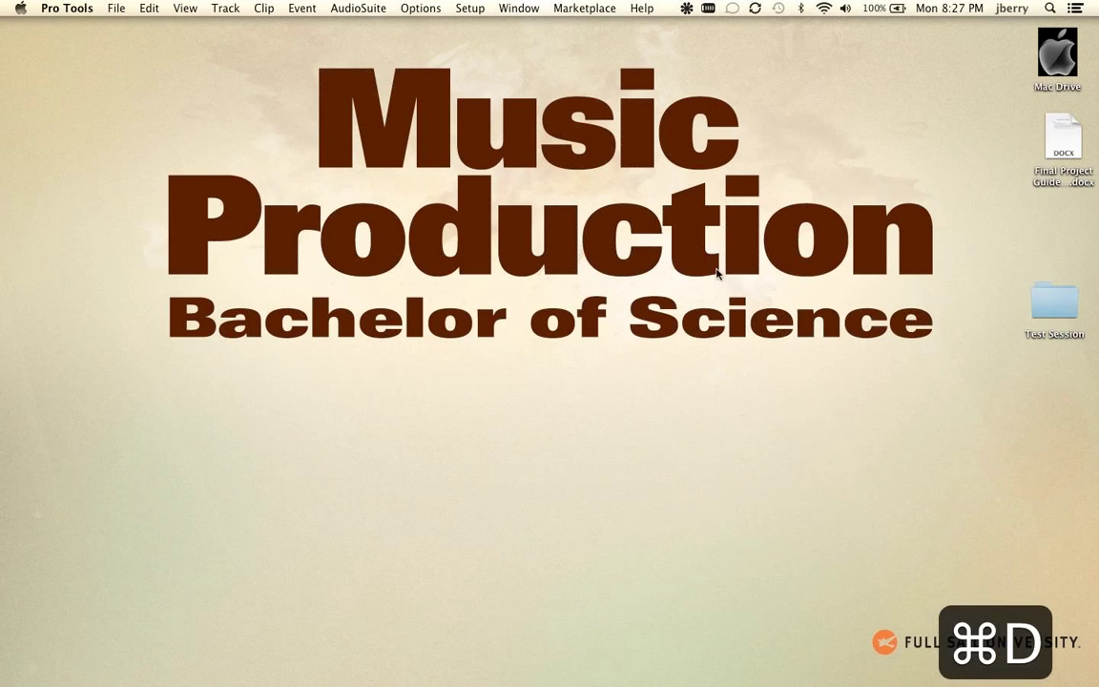
Move the Test Session folder from the desktop to the Trash and empty the Trash
{"action": "left_click", "coordinate": [1050, 298]}
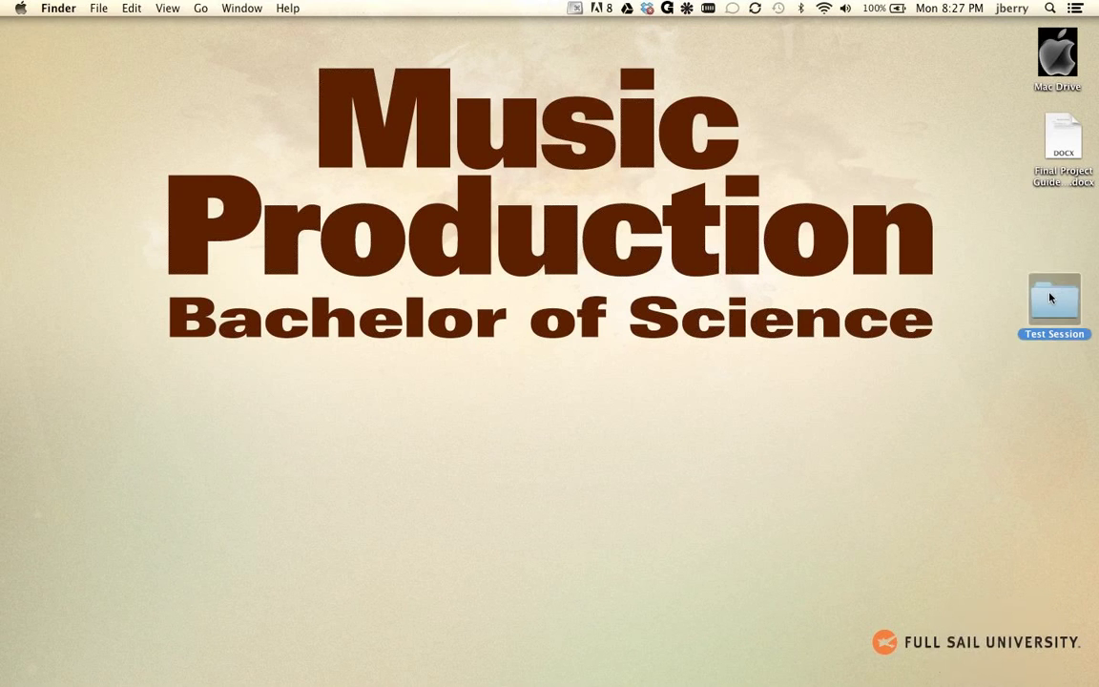
{"action": "key", "text": "super+equal"}
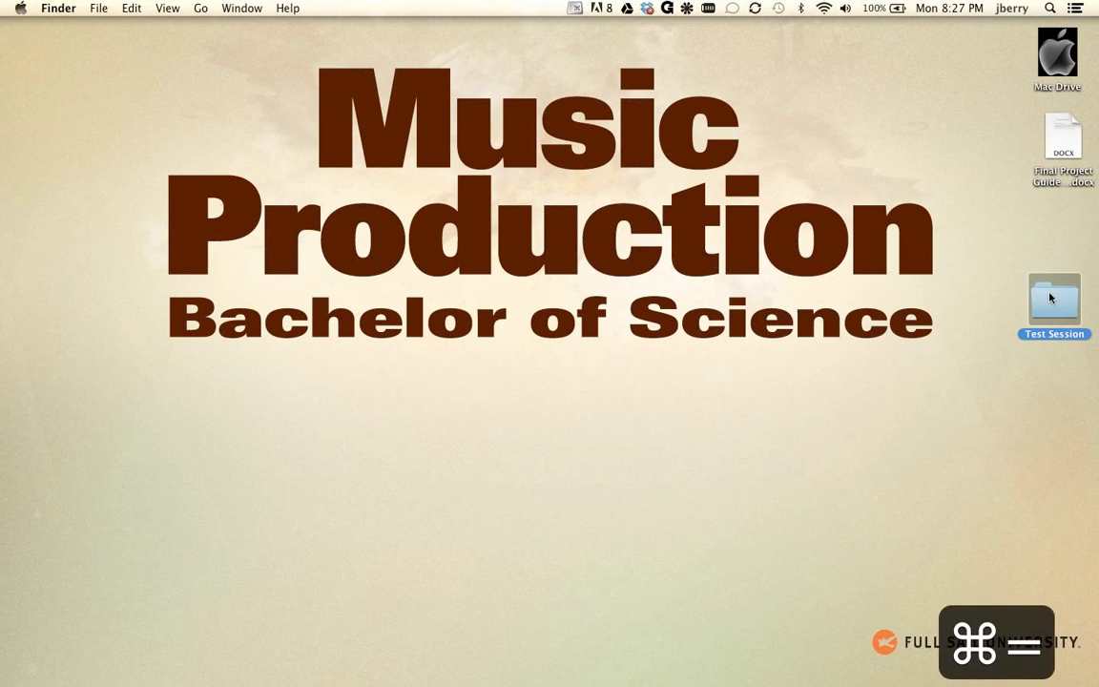
{"action": "key", "text": "super+BackSpace"}
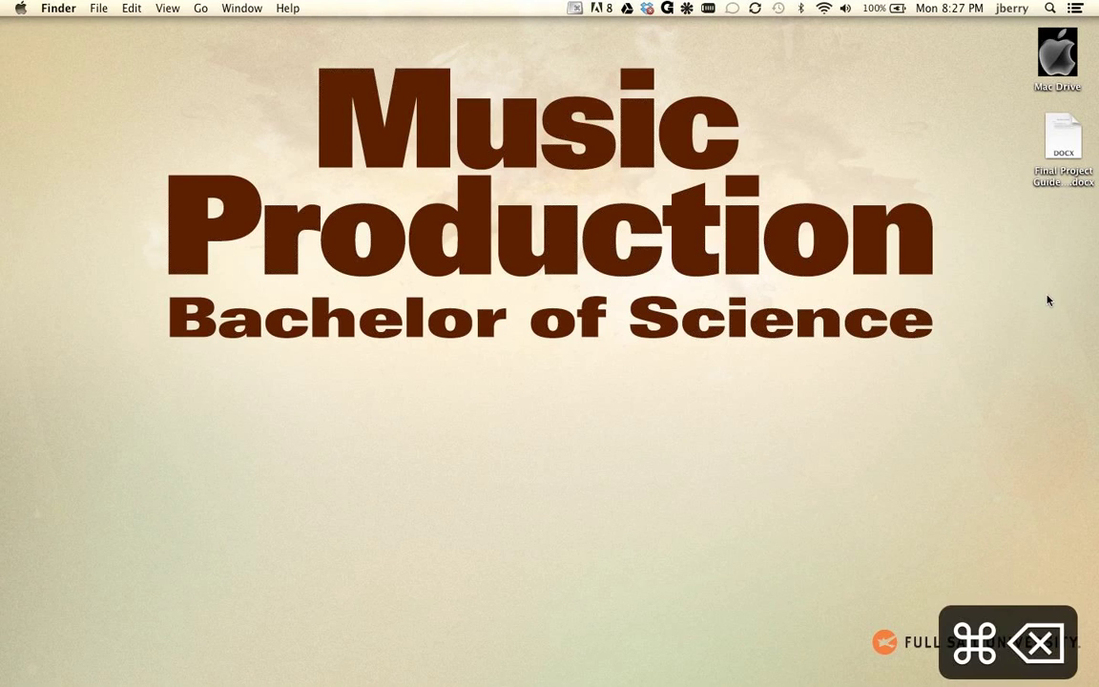
{"action": "key", "text": "alt+shift+super+BackSpace"}
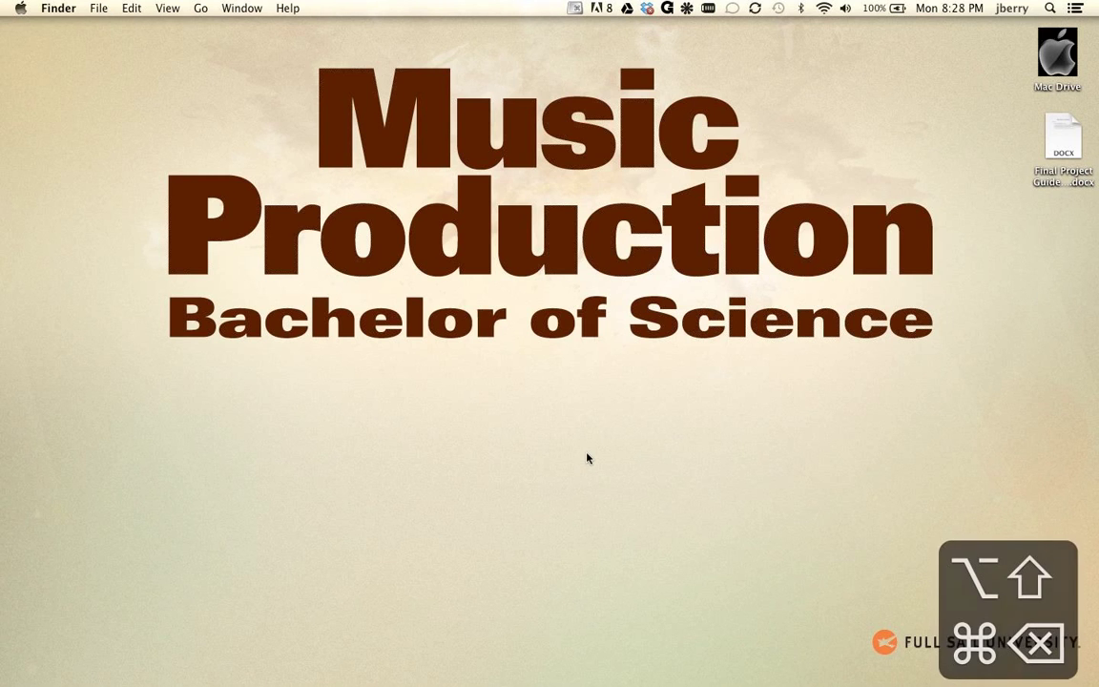
Find the "Matt and Kim – Tonight" stems folder inside Artist Remix Files in the Mac Drive's Music folder
{"action": "double_click", "coordinate": [1049, 65]}
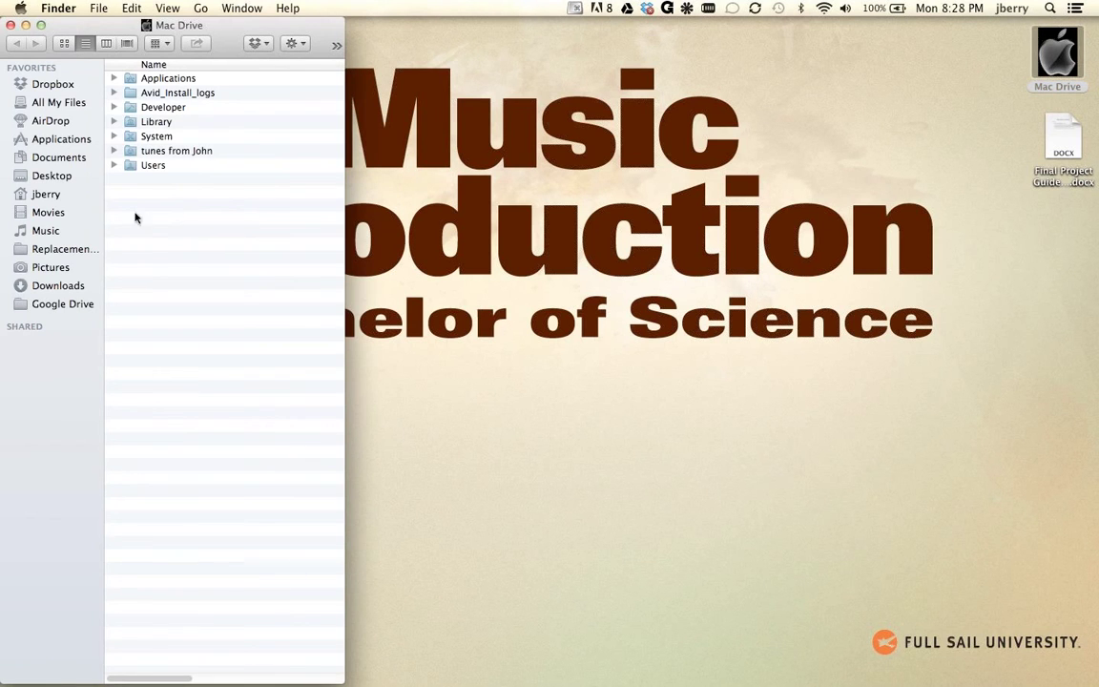
{"action": "left_click", "coordinate": [45, 231]}
{"action": "left_click", "coordinate": [180, 122]}
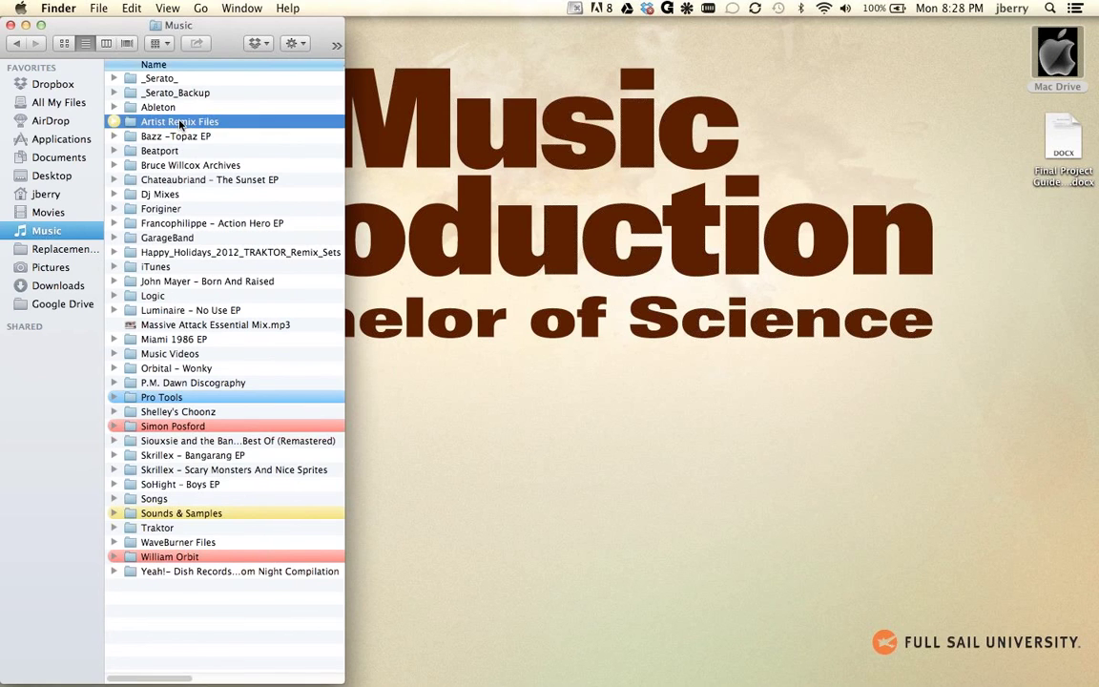
{"action": "double_click", "coordinate": [180, 122]}
{"action": "left_click", "coordinate": [192, 449]}
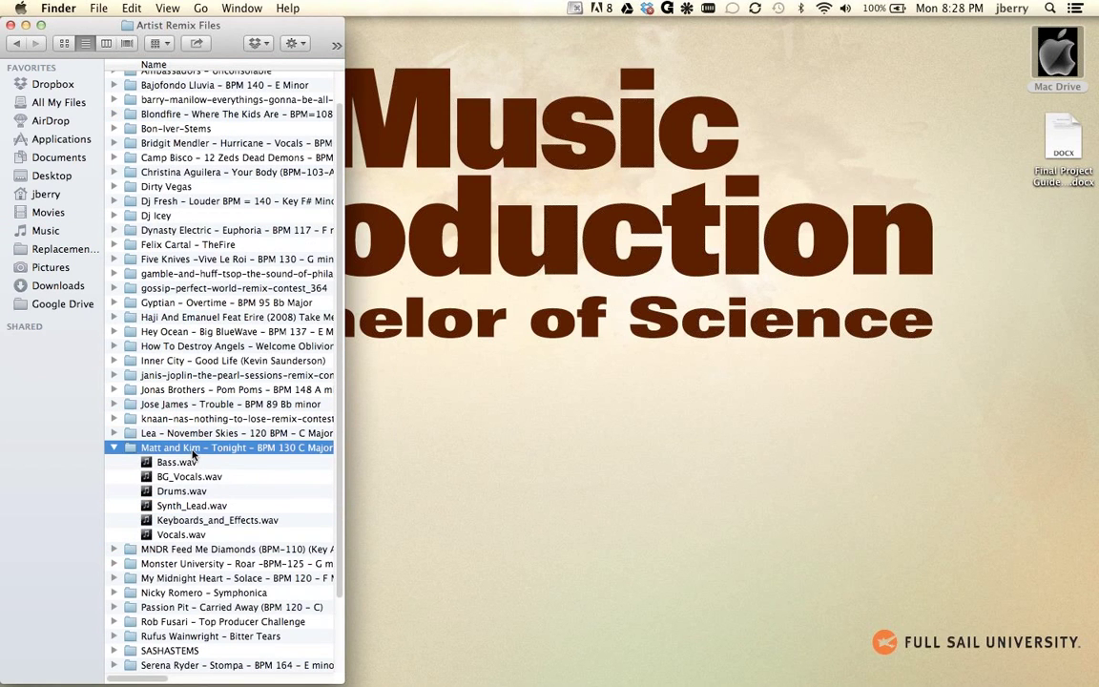
Copy the "Matt and Kim – Tonight" part of the stems folder's name and switch to Pro Tools
{"action": "key", "text": "Return"}
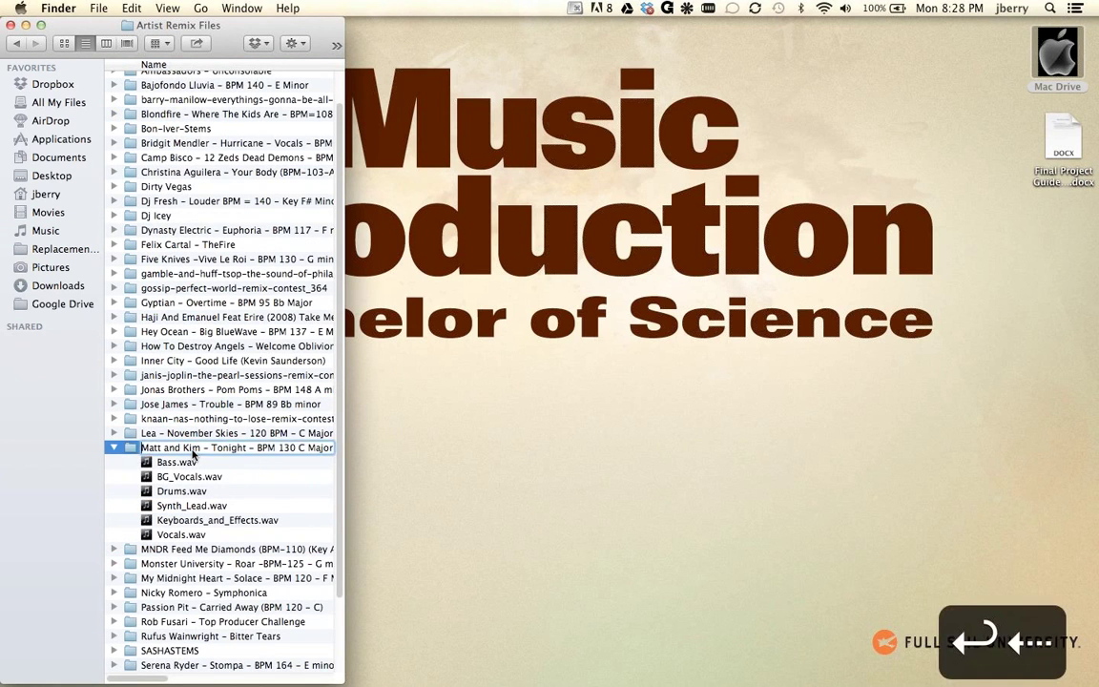
{"action": "key", "text": "shift+Right"}
{"action": "key", "text": "shift+Right"}
{"action": "key", "text": "shift+Right"}
{"action": "key", "text": "shift+Right"}
{"action": "key", "text": "shift+Right"}
{"action": "key", "text": "shift+Right"}
{"action": "key", "text": "shift+Right"}
{"action": "key", "text": "shift+Right"}
{"action": "key", "text": "shift+Right"}
{"action": "key", "text": "shift+Right"}
{"action": "key", "text": "shift+Right"}
{"action": "key", "text": "shift+Right"}
{"action": "key", "text": "shift+Right"}
{"action": "key", "text": "shift+Right"}
{"action": "key", "text": "shift+Right"}
{"action": "key", "text": "shift+Right"}
{"action": "key", "text": "shift+Right"}
{"action": "key", "text": "shift+Right"}
{"action": "key", "text": "shift+Right"}
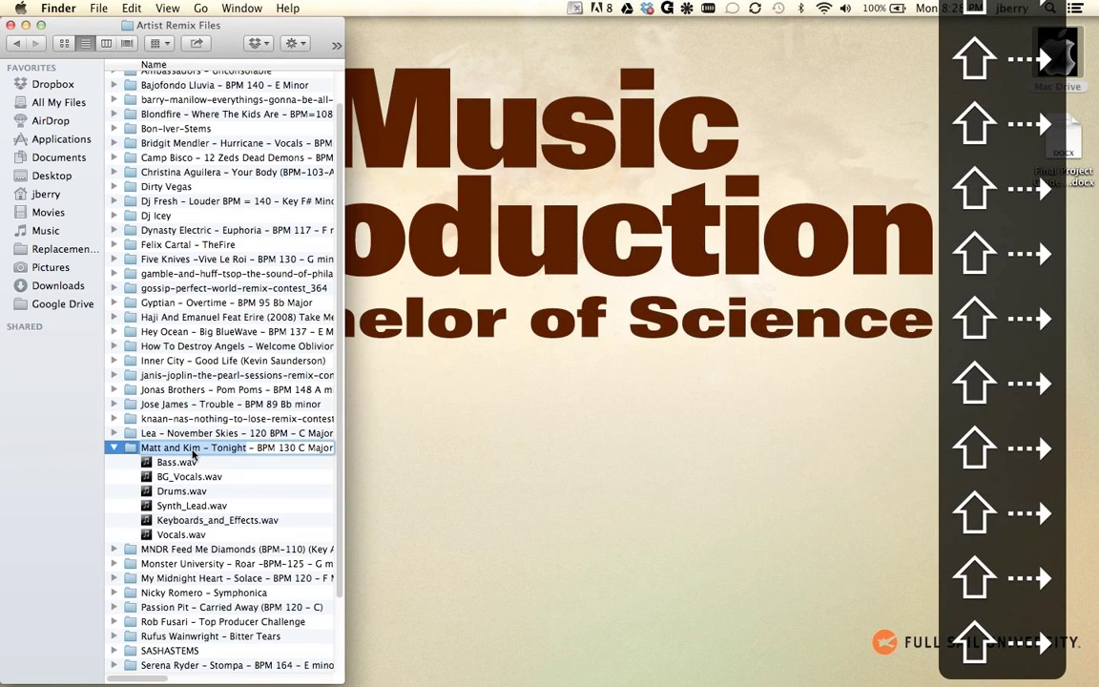
{"action": "key", "text": "super+c"}
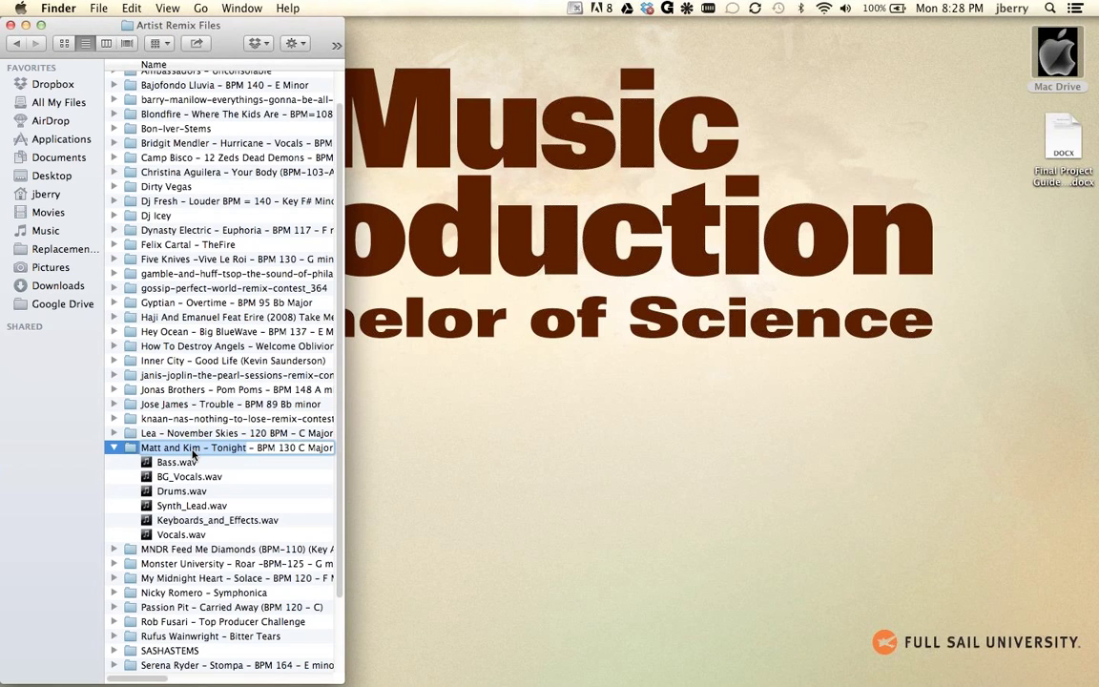
{"action": "key", "text": "super+Tab"}
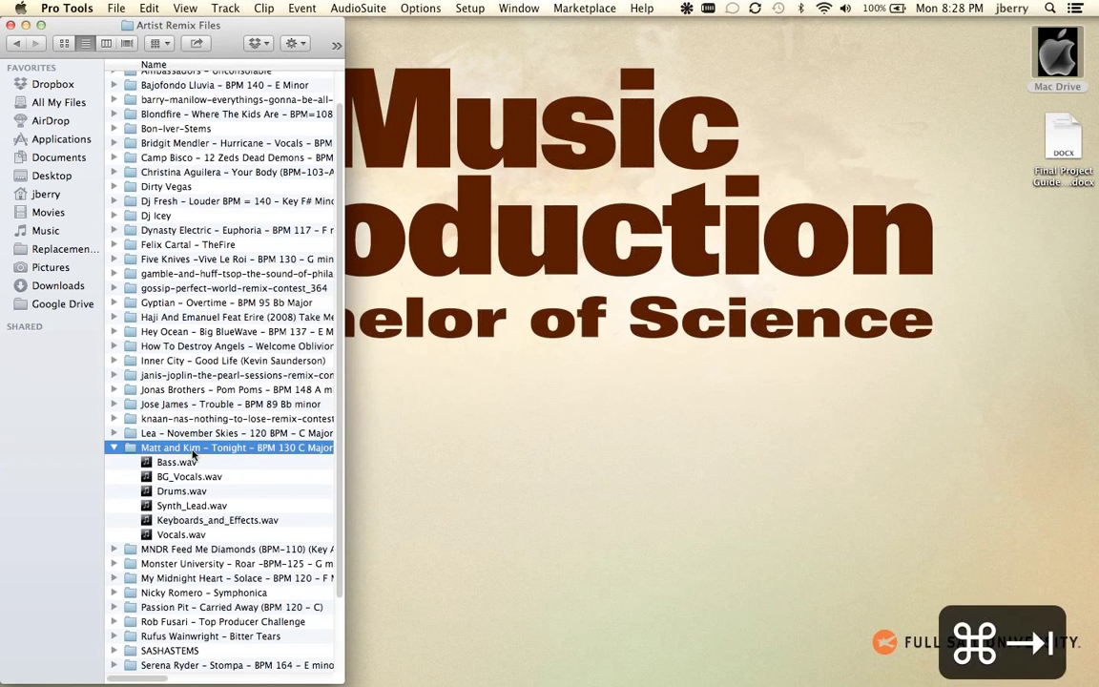
Create a new blank session using BWF (.WAV), 24 Bit, 44.1 kHz and the Last Used I/O settings
{"action": "key", "text": "super+n"}
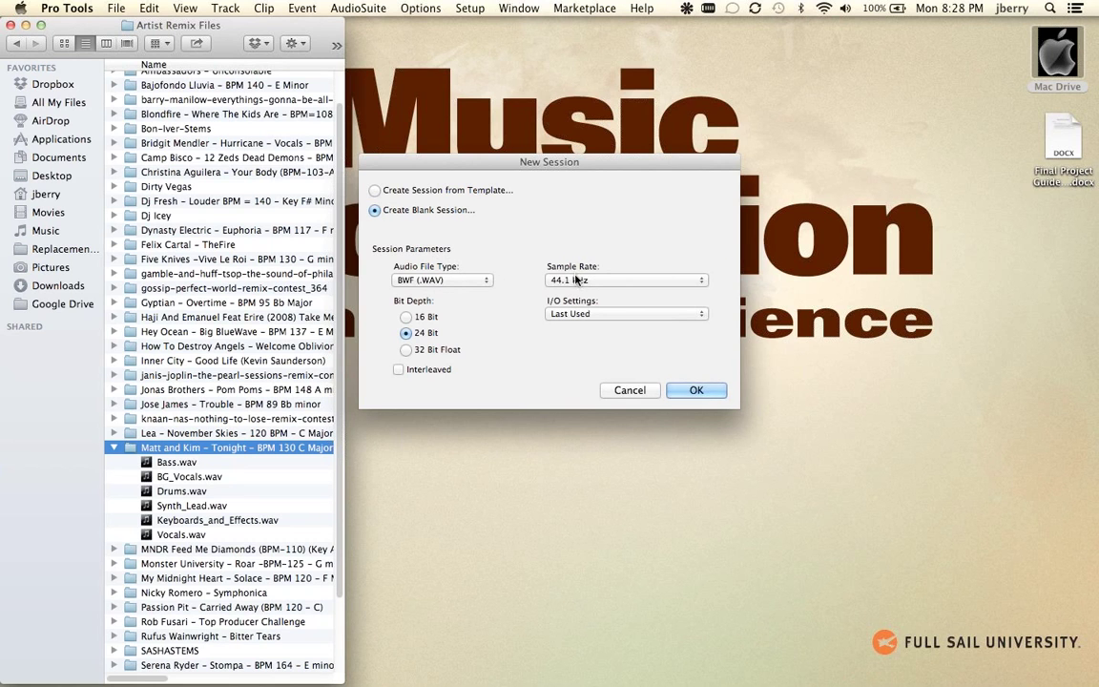
{"action": "left_click", "coordinate": [696, 314]}
{"action": "left_click", "coordinate": [581, 314]}
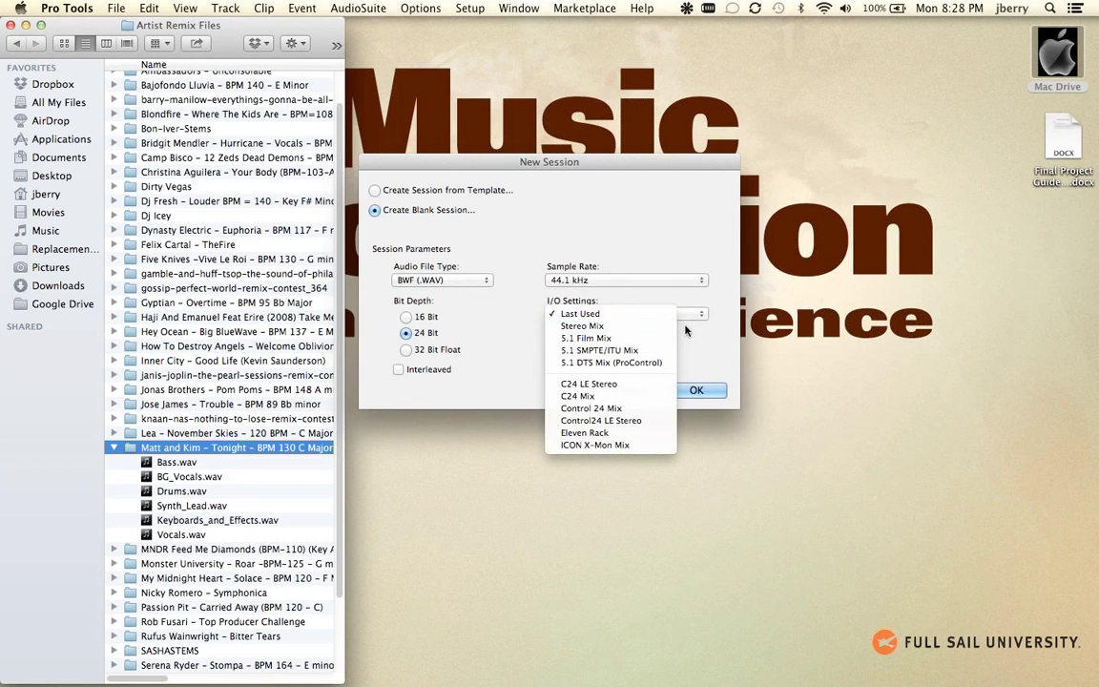
{"action": "left_click", "coordinate": [697, 391]}
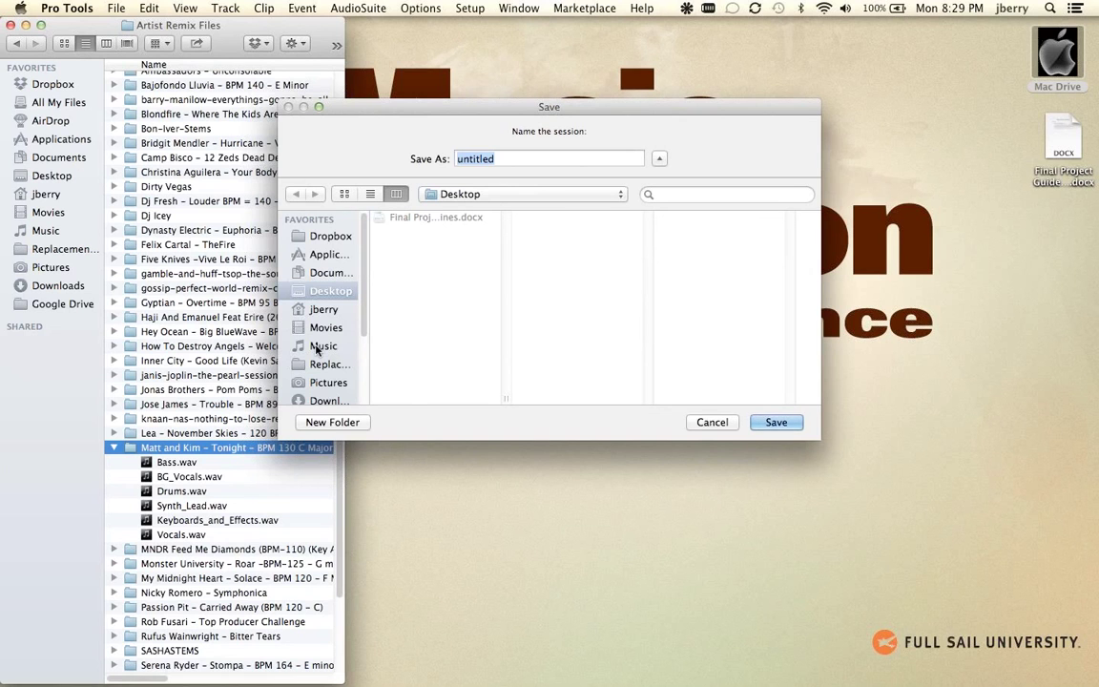
Save the new session as "Matt and Kim – Tonight" in the Pro Tools folder inside Music
{"action": "left_click", "coordinate": [315, 349]}
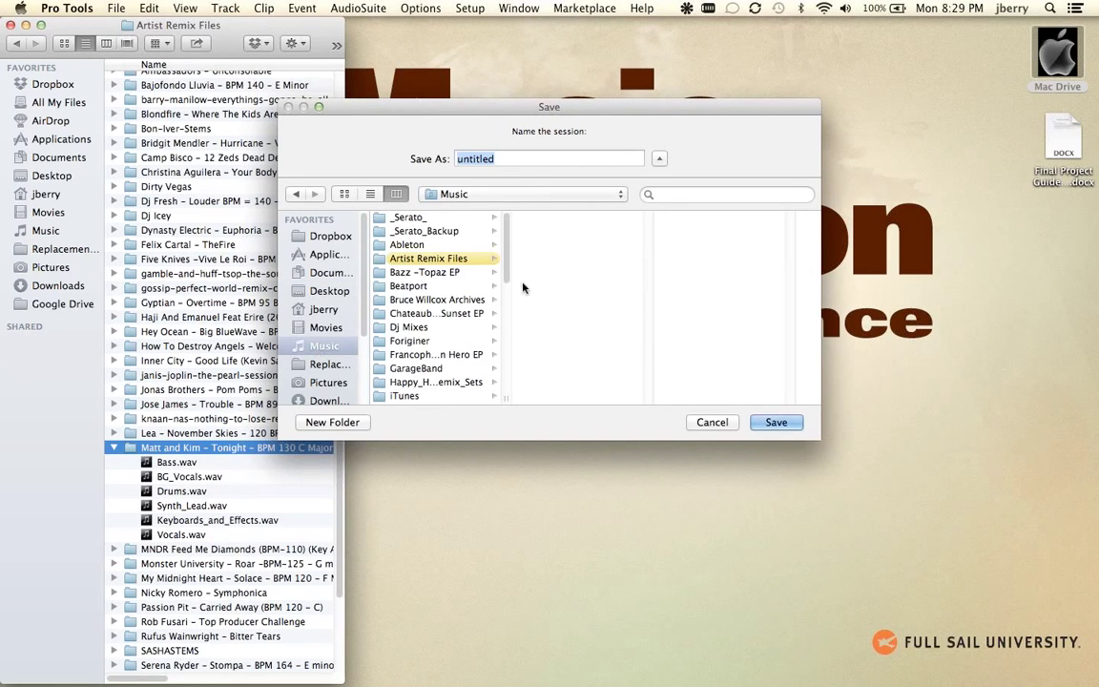
{"action": "scroll", "coordinate": [506, 262], "scroll_direction": "down", "scroll_amount": 10}
{"action": "left_click", "coordinate": [423, 307]}
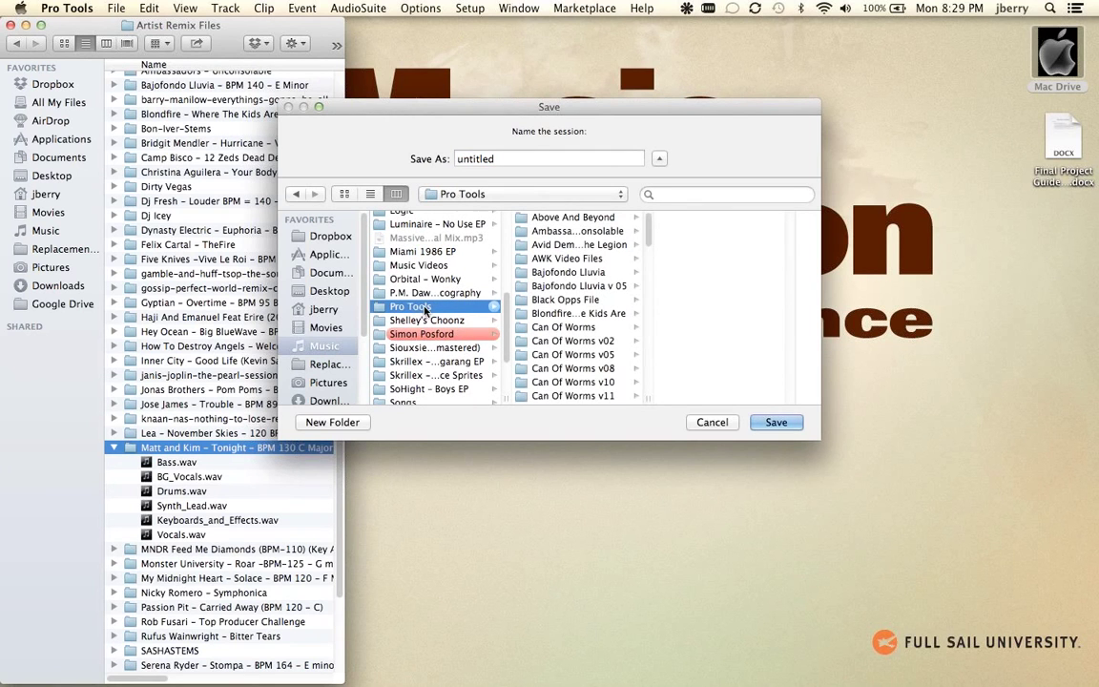
{"action": "left_click_drag", "start_coordinate": [646, 221], "coordinate": [632, 188]}
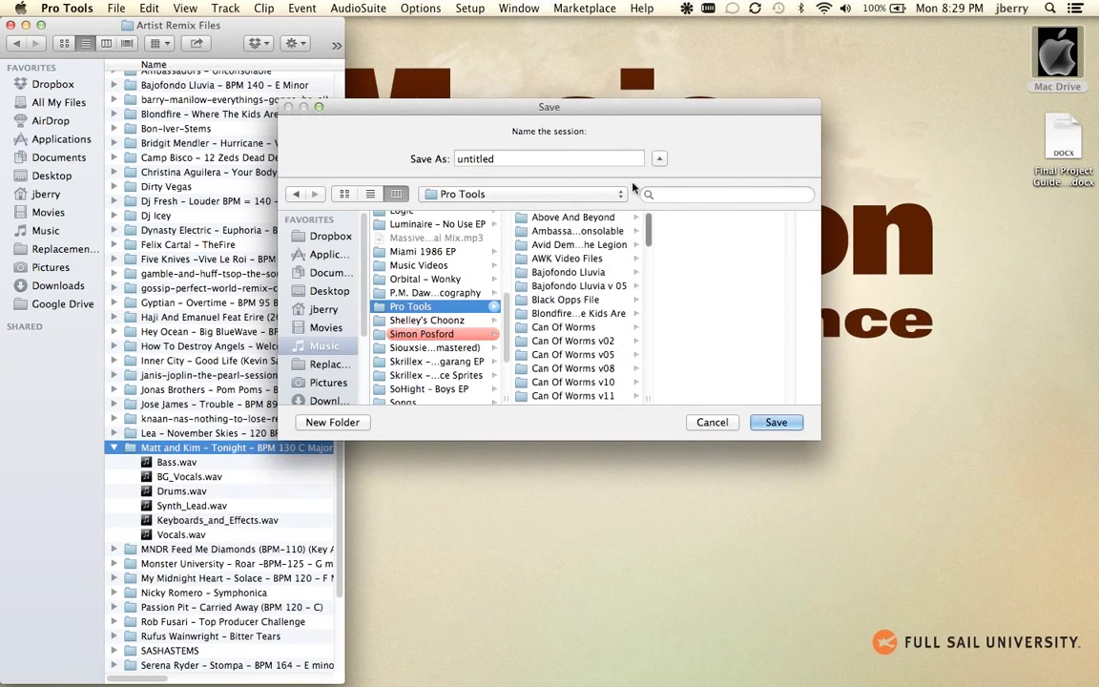
{"action": "double_click", "coordinate": [520, 159]}
{"action": "key", "text": "super+v"}
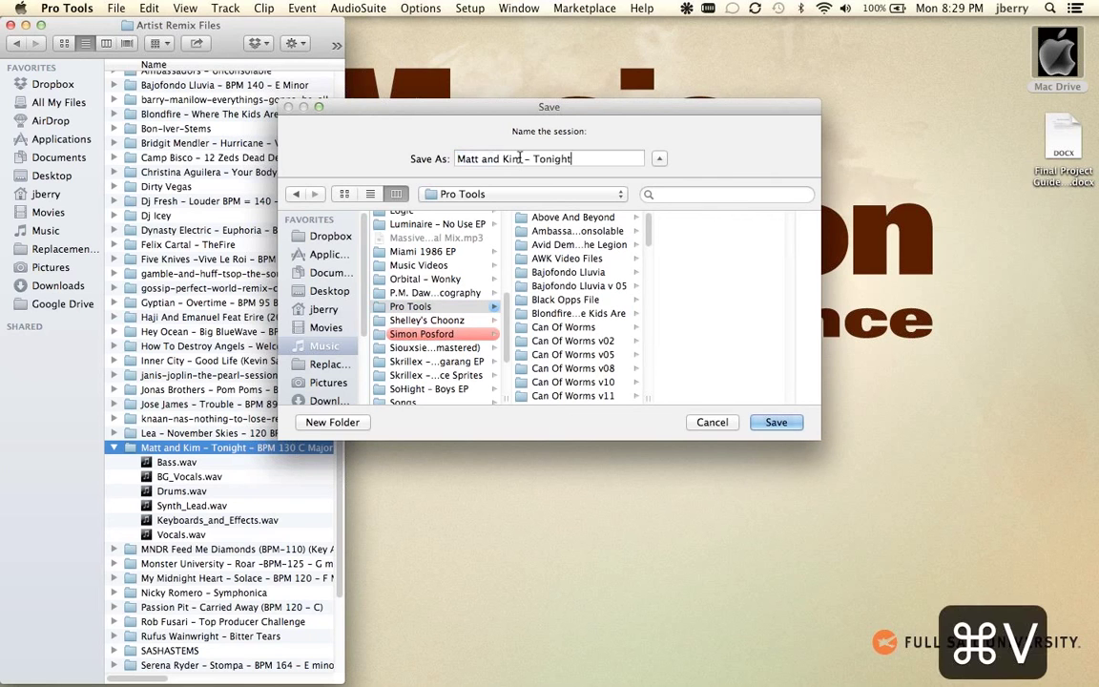
{"action": "left_click", "coordinate": [776, 423]}
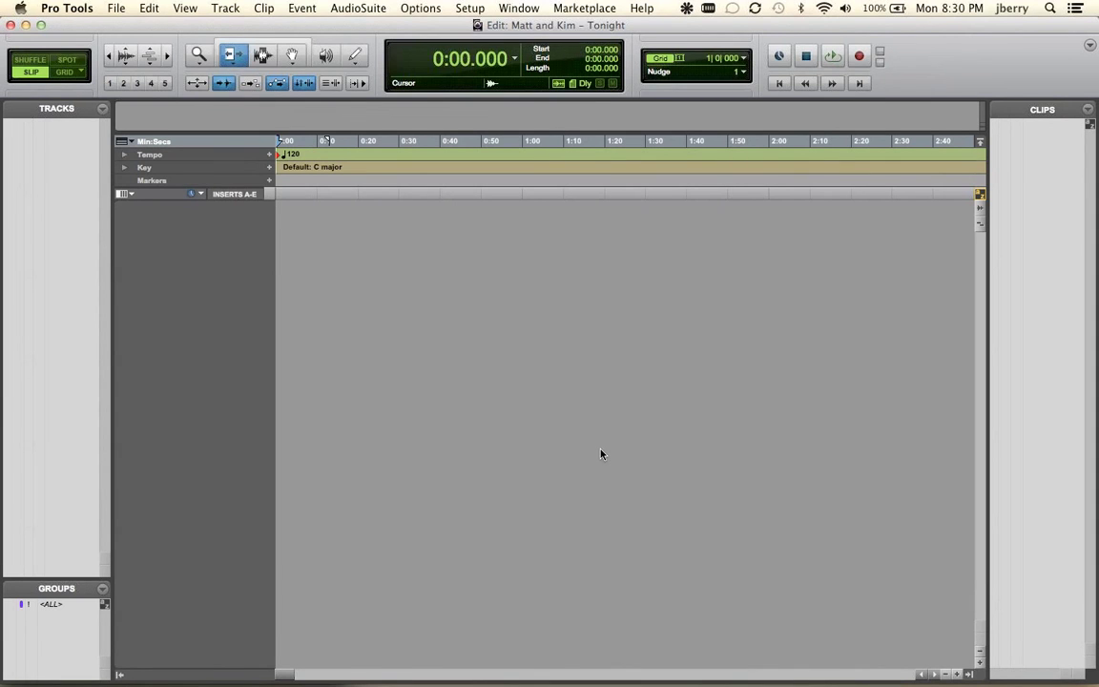
Start an audio import and open the "Matt and Kim – Tonight" stems folder within Music's Artist Remix Files
{"action": "key", "text": "super+shift+i"}
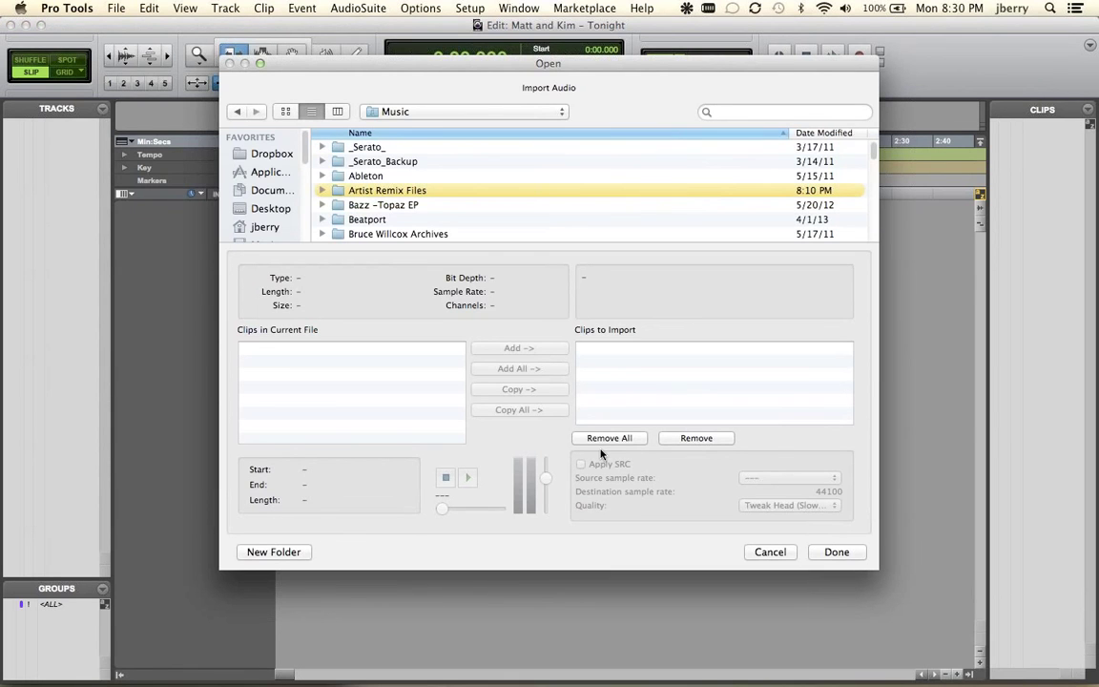
{"action": "key", "text": "super+period"}
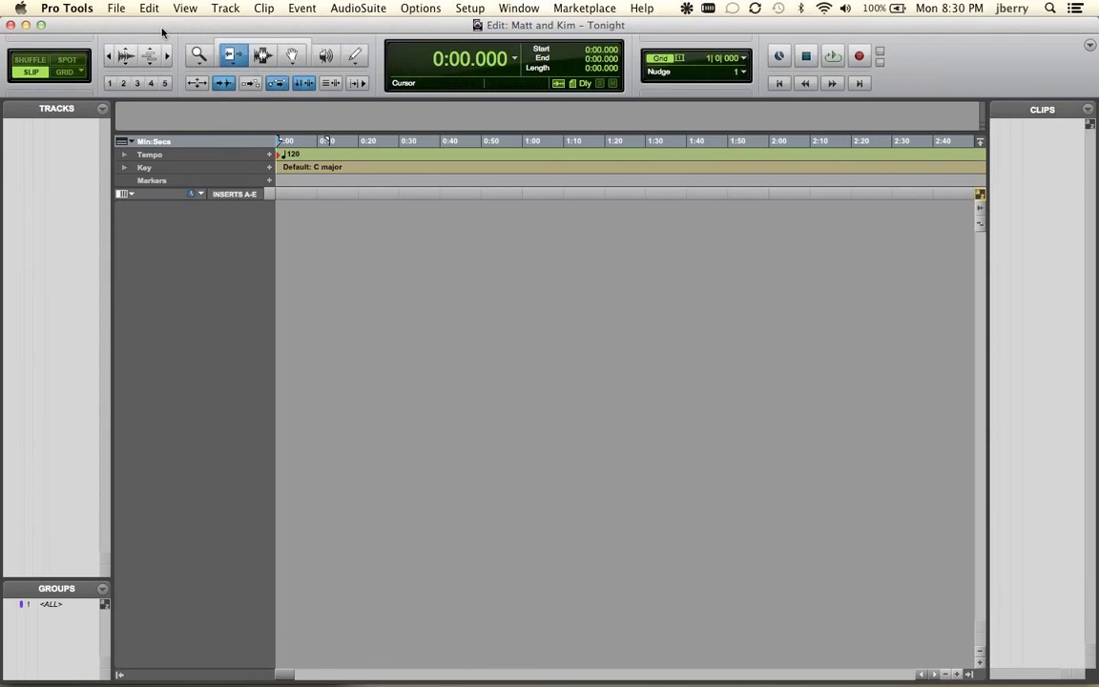
{"action": "left_click", "coordinate": [116, 9]}
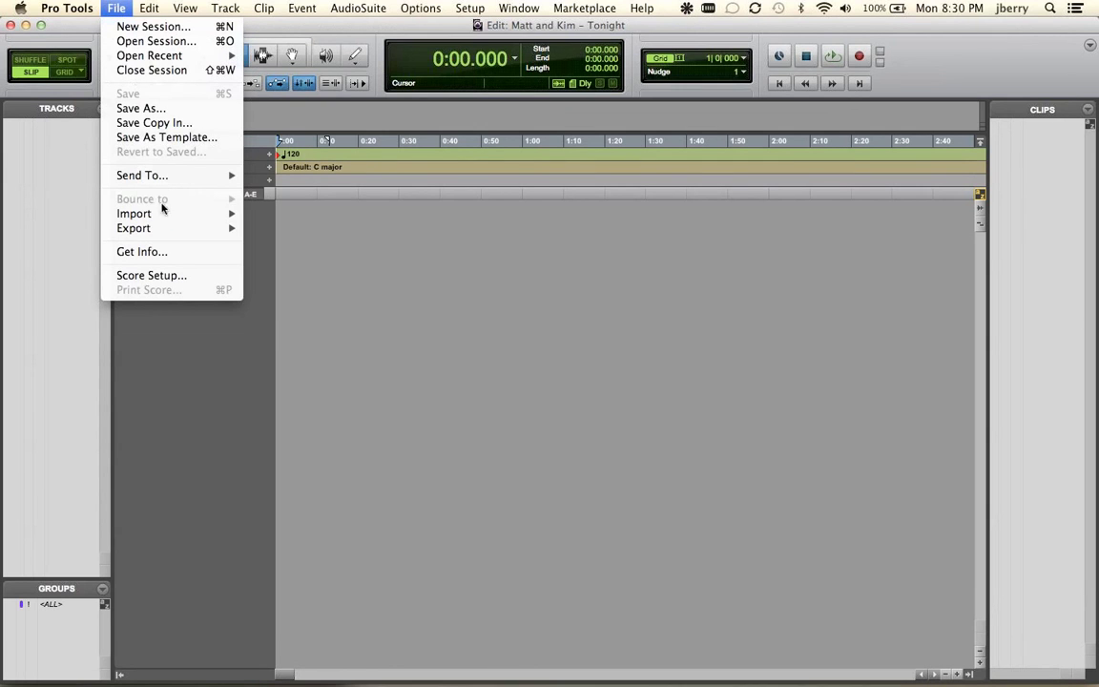
{"action": "mouse_move", "coordinate": [145, 218]}
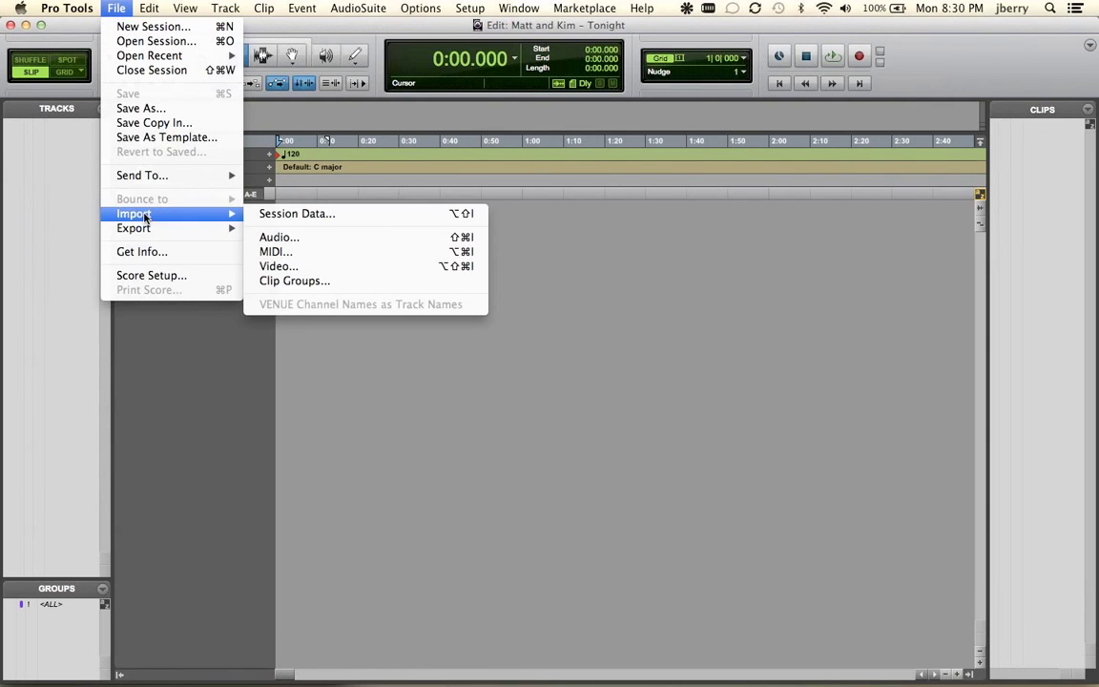
{"action": "left_click", "coordinate": [475, 239]}
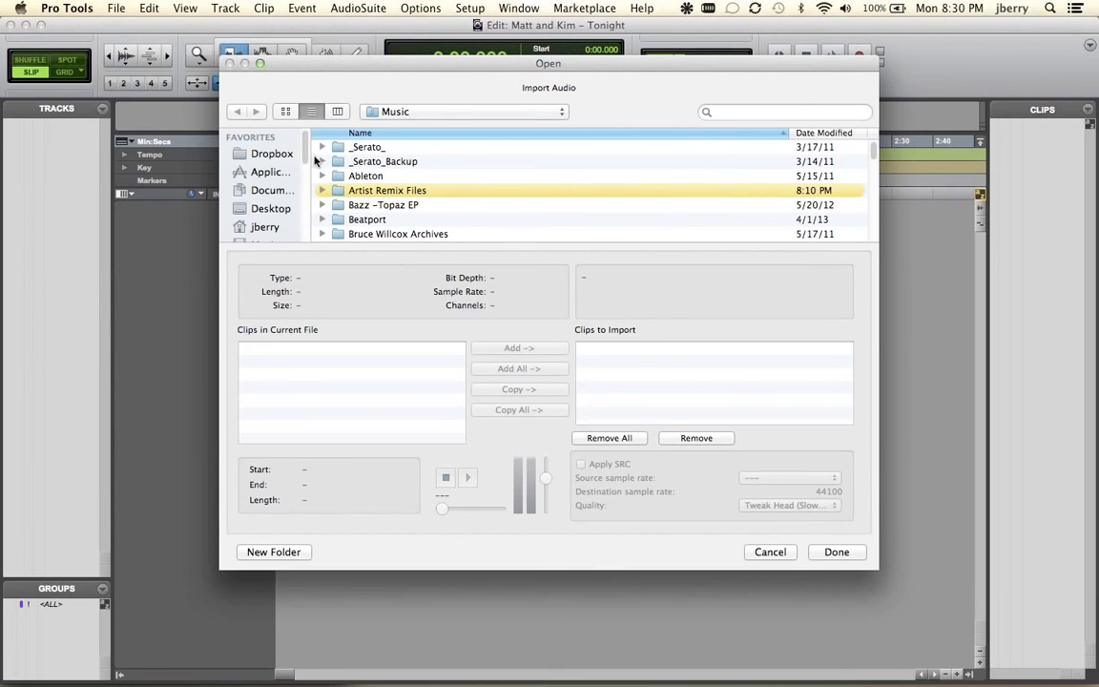
{"action": "left_click_drag", "start_coordinate": [305, 151], "coordinate": [270, 187]}
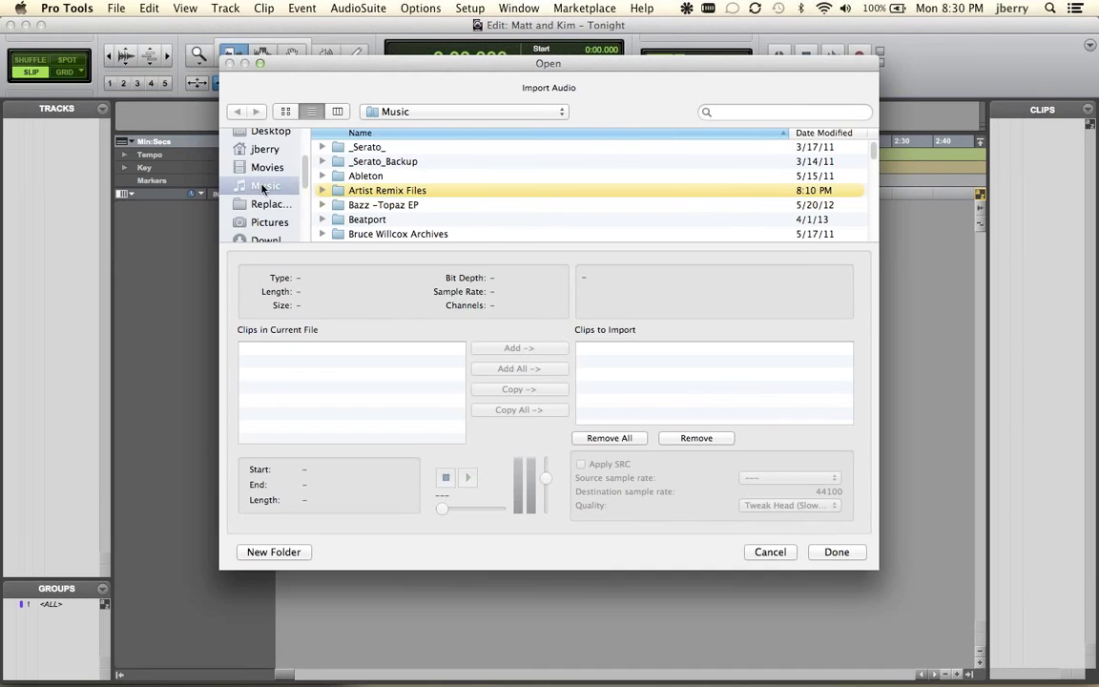
{"action": "left_click", "coordinate": [268, 187]}
{"action": "double_click", "coordinate": [385, 191]}
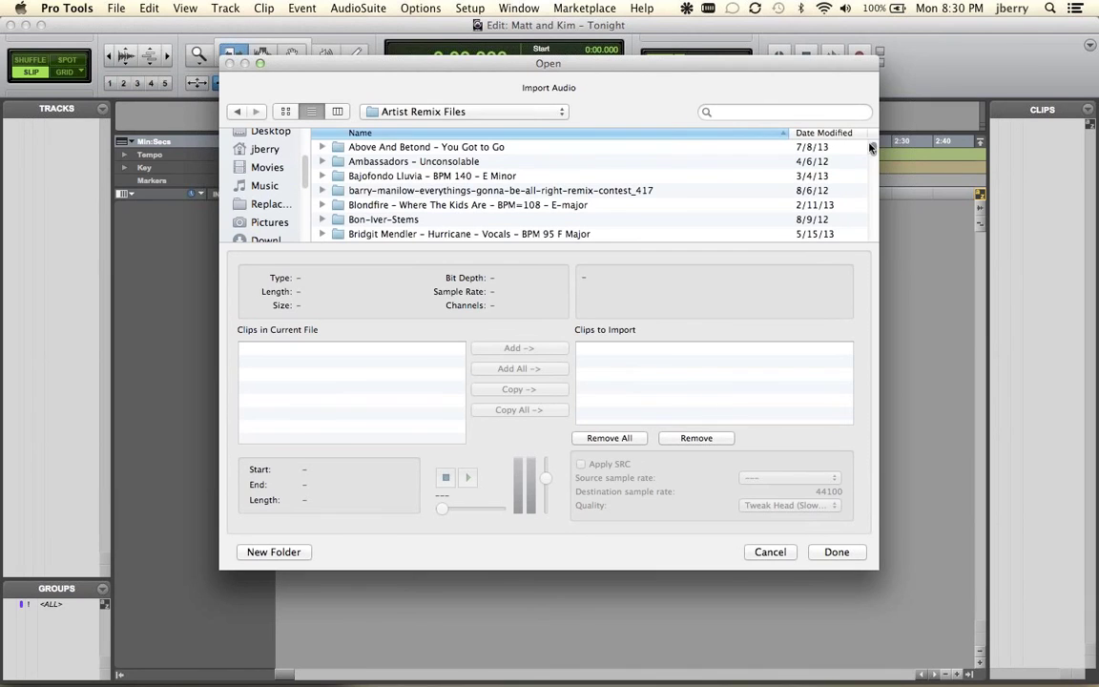
{"action": "left_click_drag", "start_coordinate": [872, 149], "coordinate": [854, 204]}
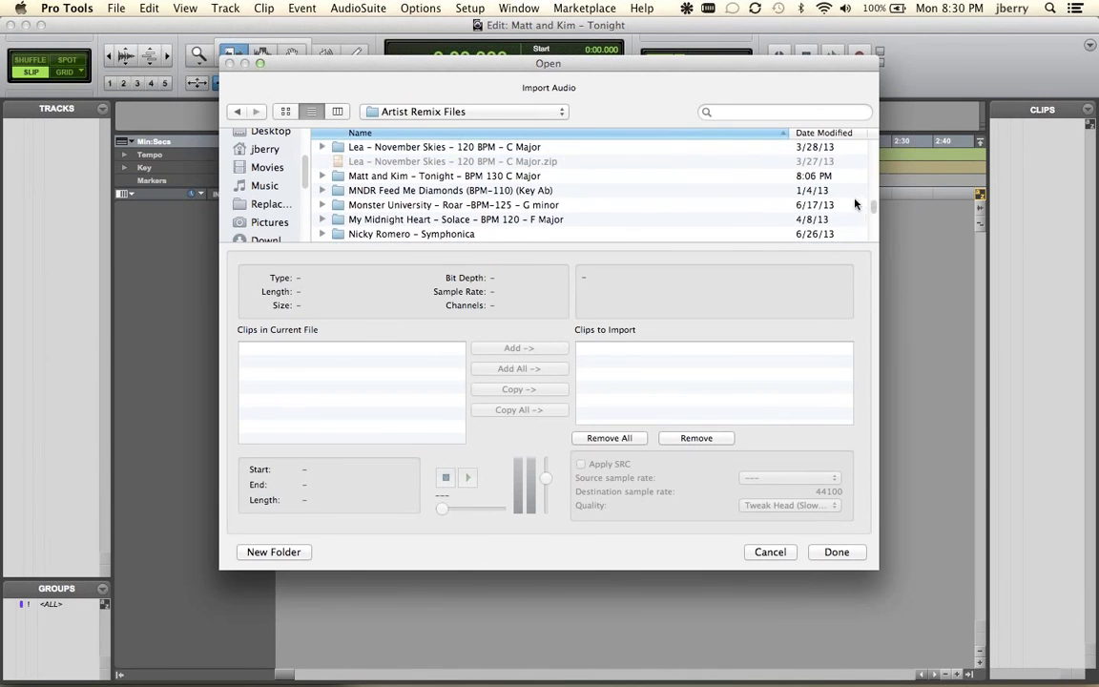
{"action": "double_click", "coordinate": [420, 180]}
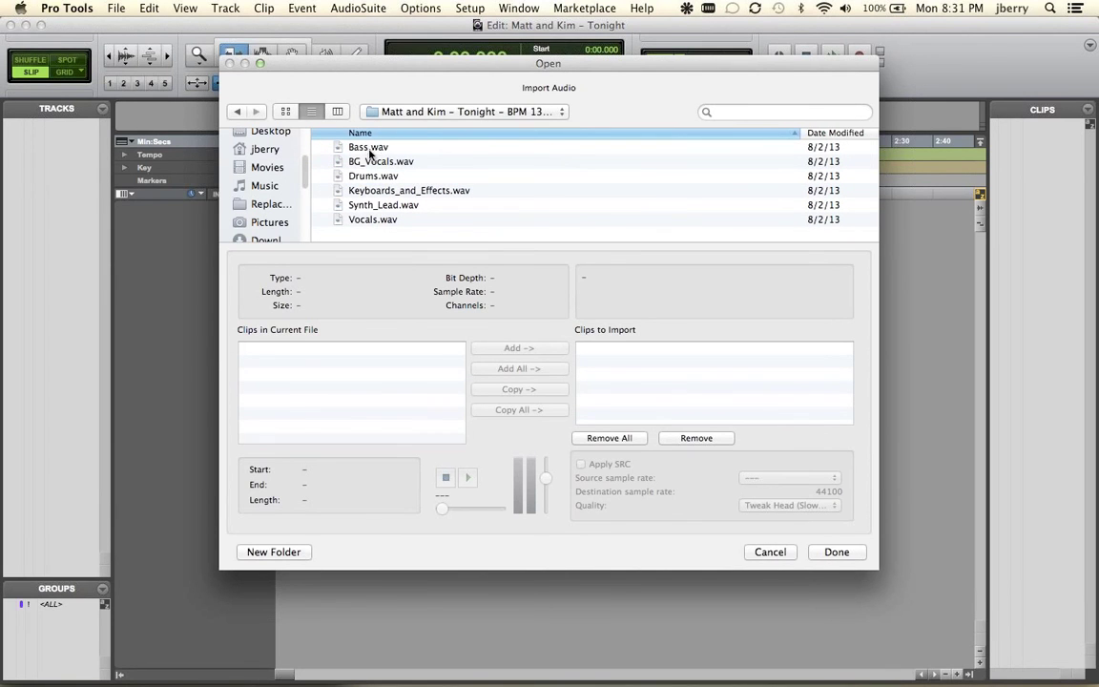
Try selecting single and multiple stems, and add Drums.wav to the clips to import as a copy
{"action": "left_click", "coordinate": [365, 178]}
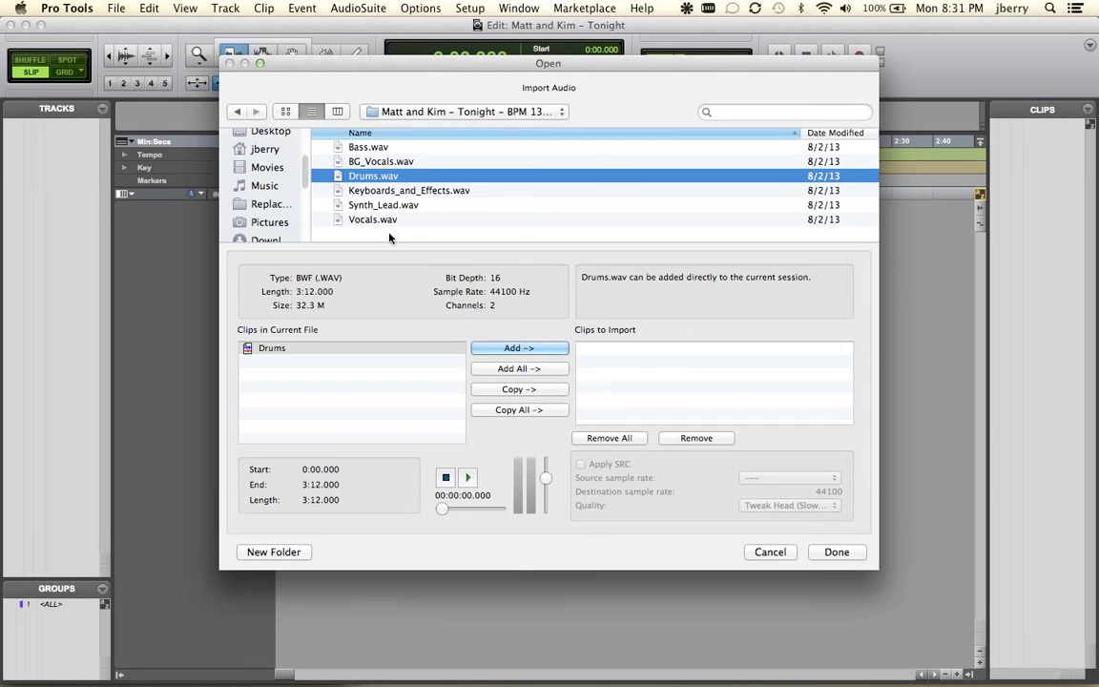
{"action": "left_click", "coordinate": [355, 149]}
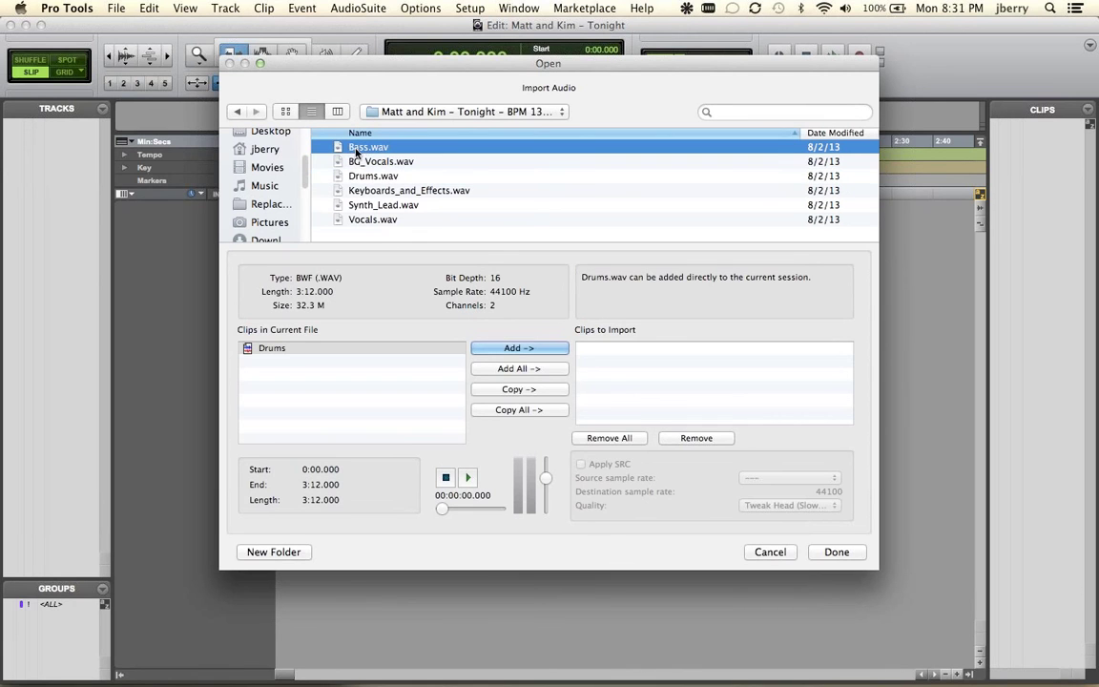
{"action": "left_click", "coordinate": [362, 207], "text": "shift"}
{"action": "left_click", "coordinate": [395, 222]}
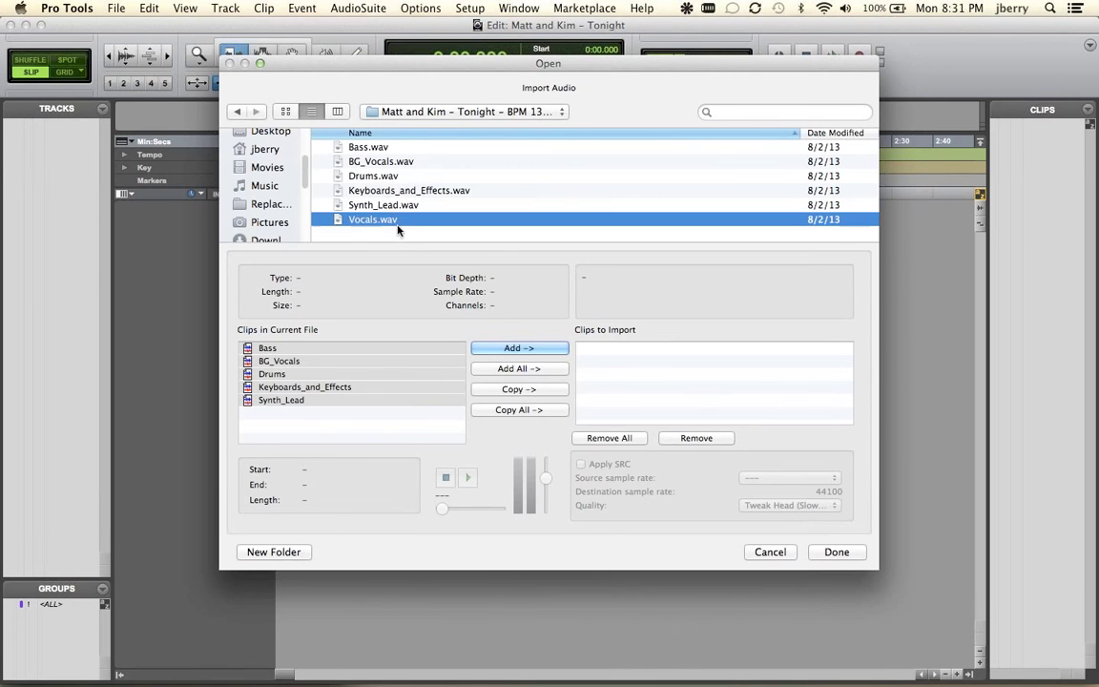
{"action": "left_click", "coordinate": [372, 178]}
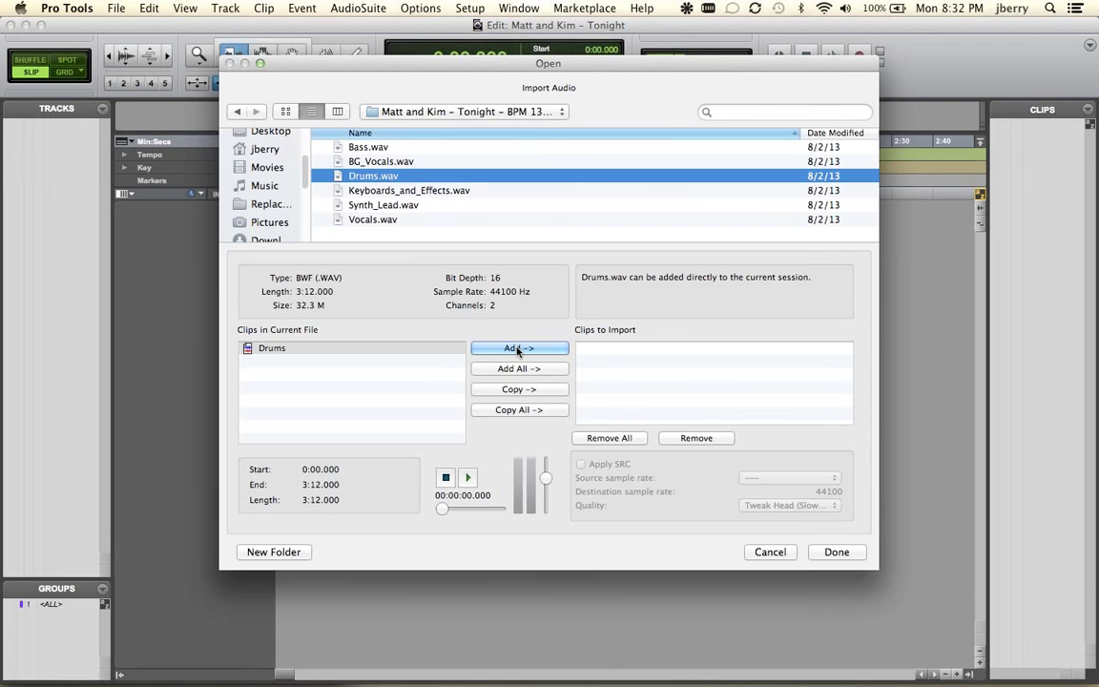
{"action": "left_click", "coordinate": [499, 393]}
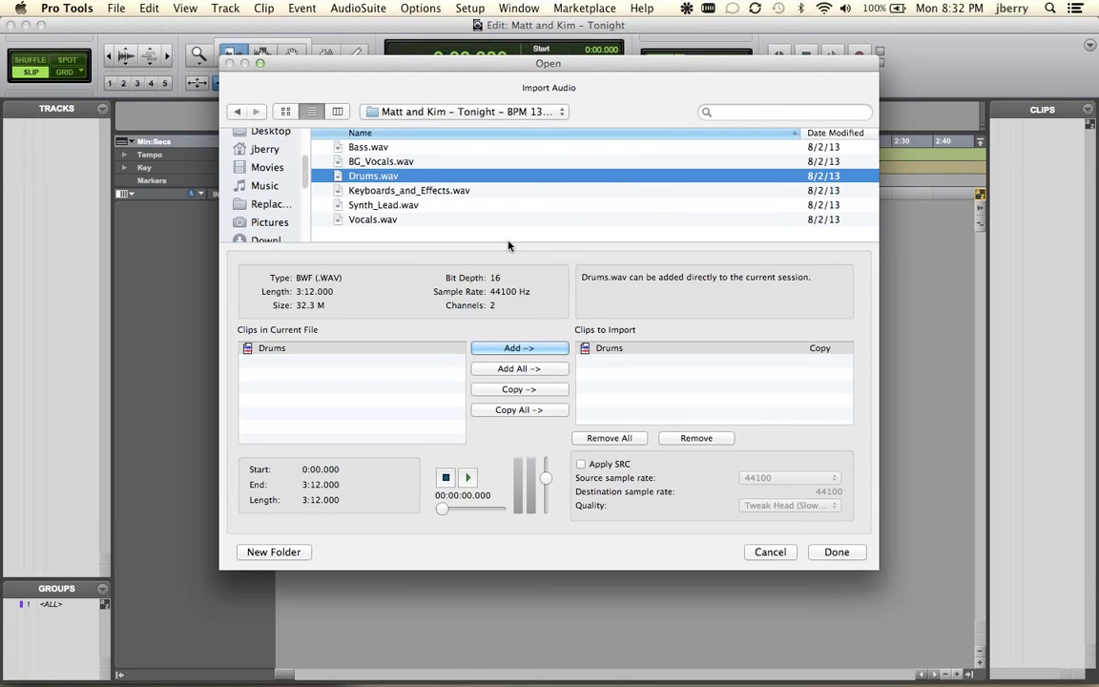
Preview the Drums clip in the import dialog while lowering the system volume, and stop the preview
{"action": "left_click", "coordinate": [467, 479]}
{"action": "key", "text": "XF86AudioLowerVolume"}
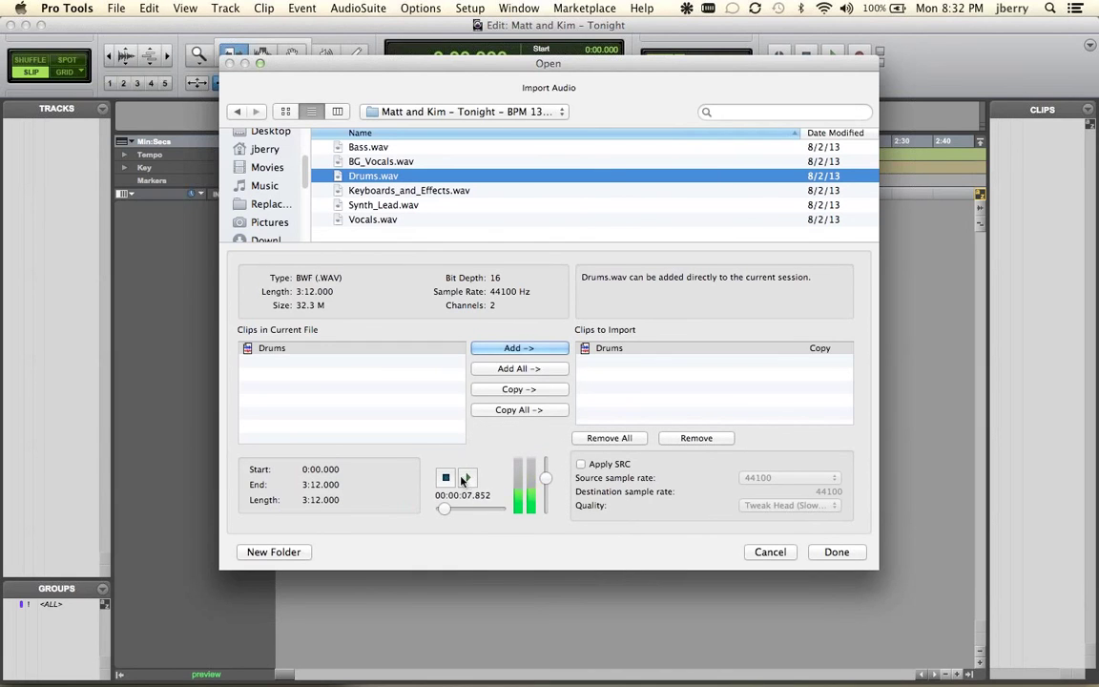
{"action": "left_click", "coordinate": [446, 478]}
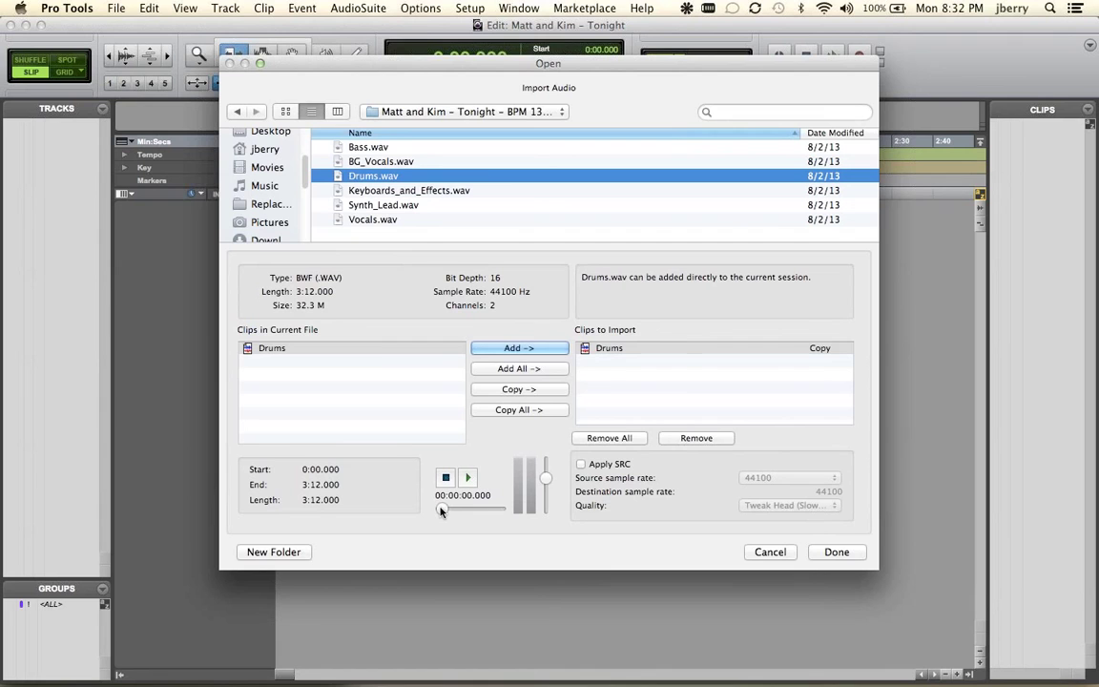
{"action": "mouse_move", "coordinate": [441, 510]}
{"action": "left_mouse_down"}
{"action": "mouse_move", "coordinate": [504, 504]}
{"action": "mouse_move", "coordinate": [431, 504]}
{"action": "left_mouse_up"}
Select all stems from Bass.wav through Vocals.wav and add them to the clips to import as copies
{"action": "left_click", "coordinate": [339, 147]}
{"action": "left_click", "coordinate": [372, 222], "text": "shift"}
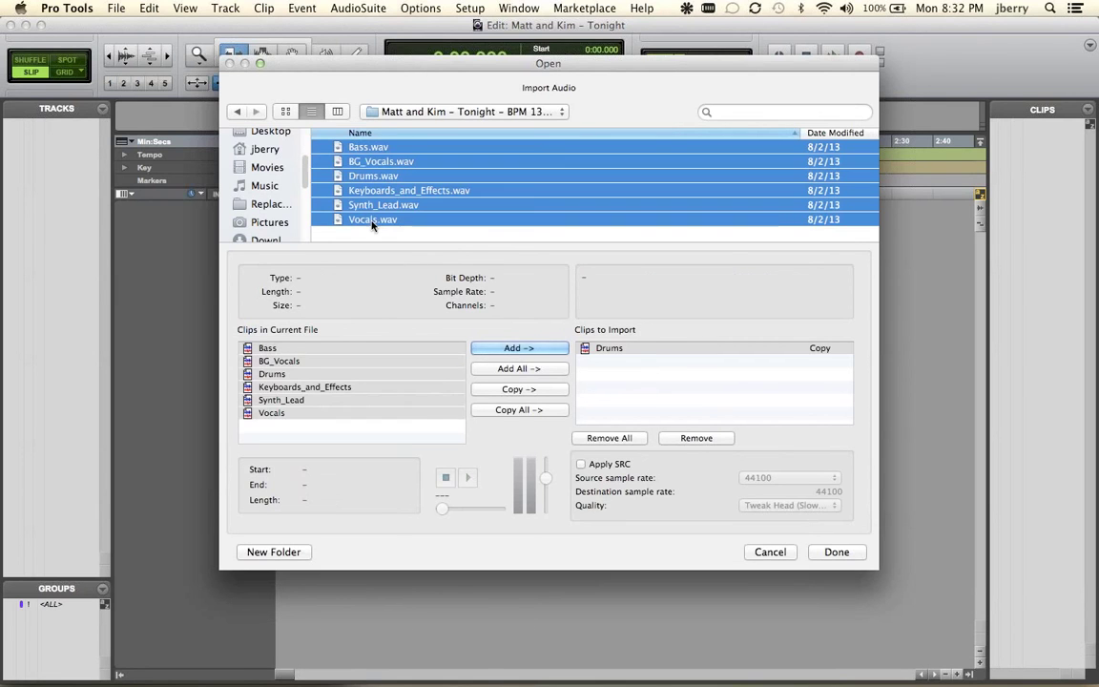
{"action": "left_click", "coordinate": [508, 391]}
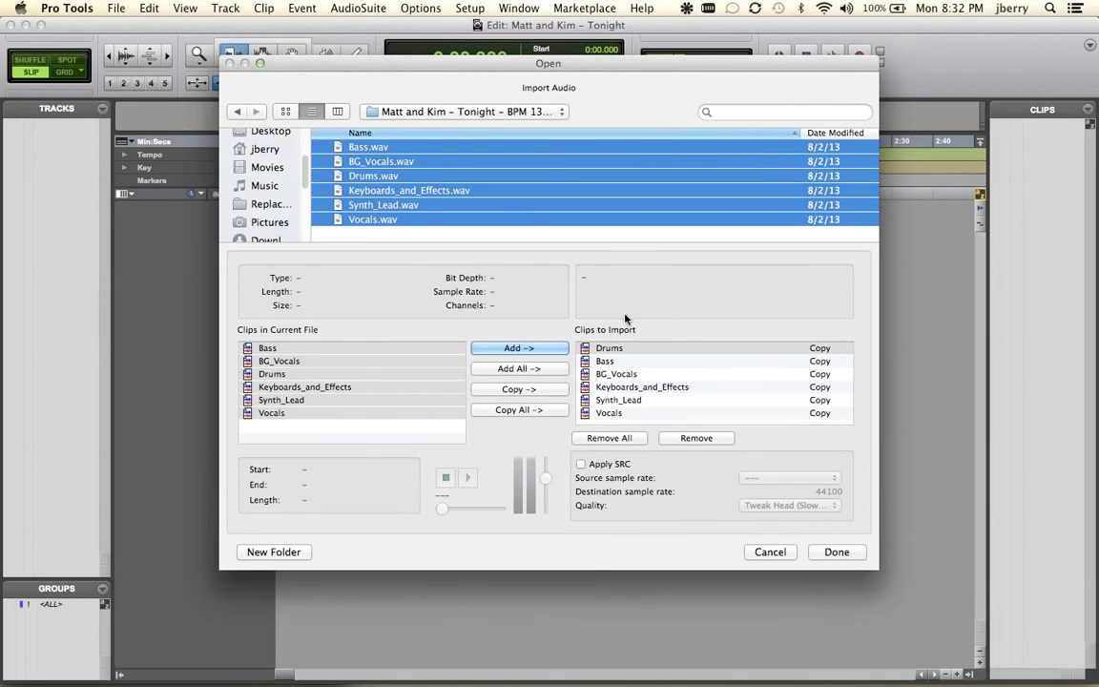
Finish the clip selection and accept the session's Audio Files folder as the destination for the copied stems
{"action": "left_click", "coordinate": [835, 552]}
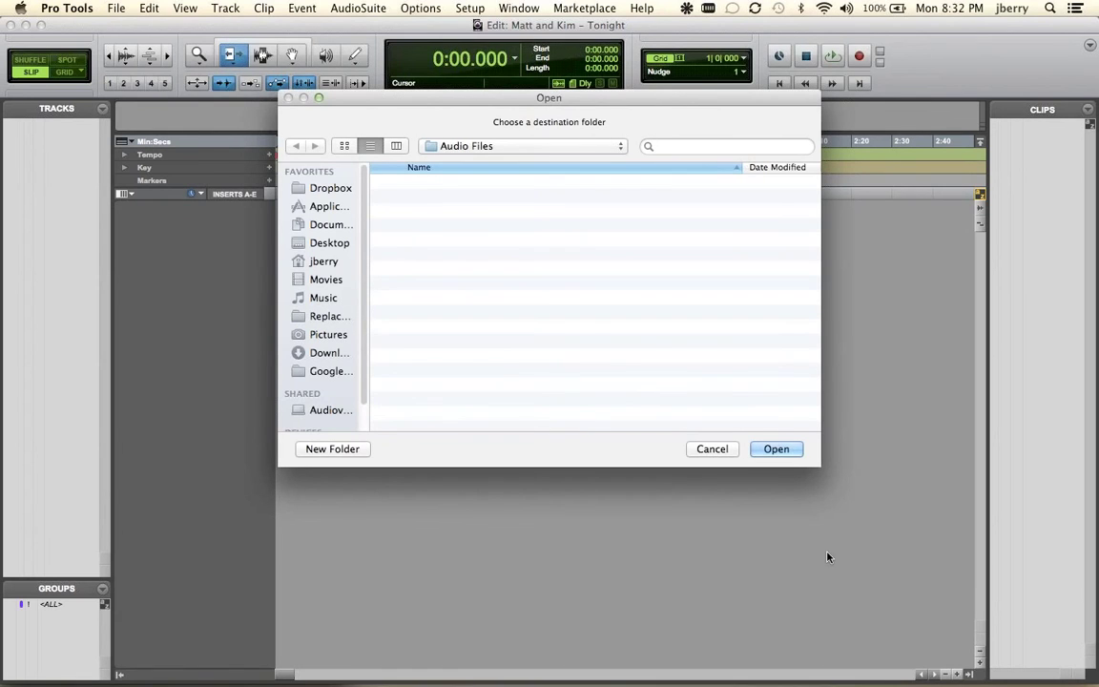
{"action": "left_click", "coordinate": [617, 147]}
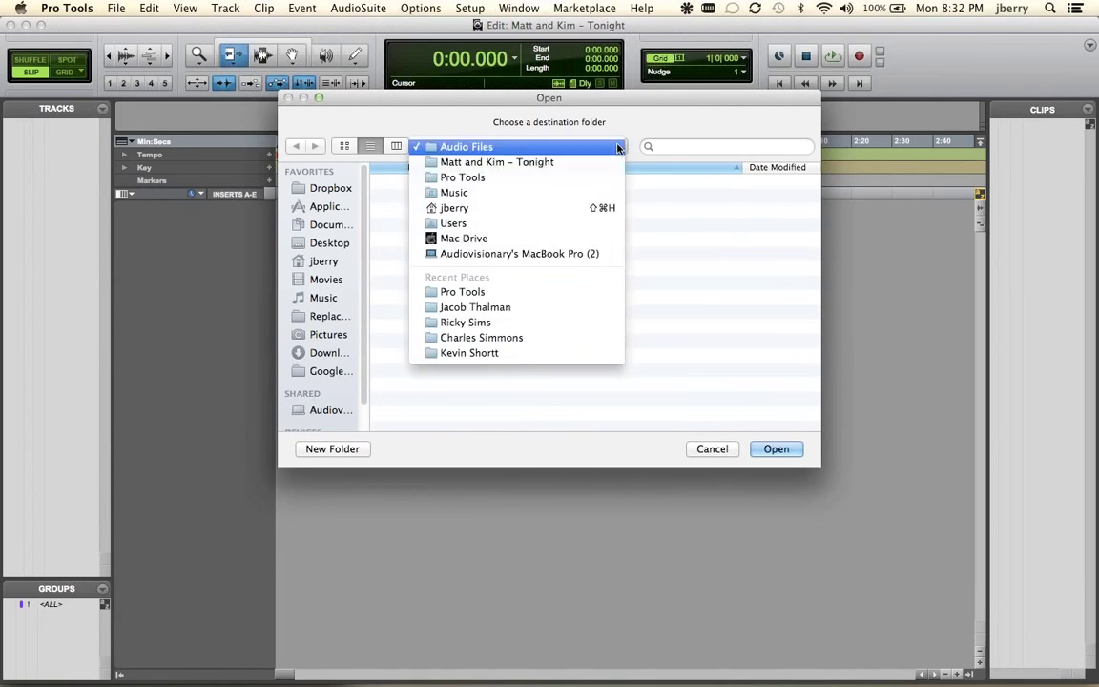
{"action": "left_click", "coordinate": [584, 152]}
{"action": "left_click", "coordinate": [772, 452]}
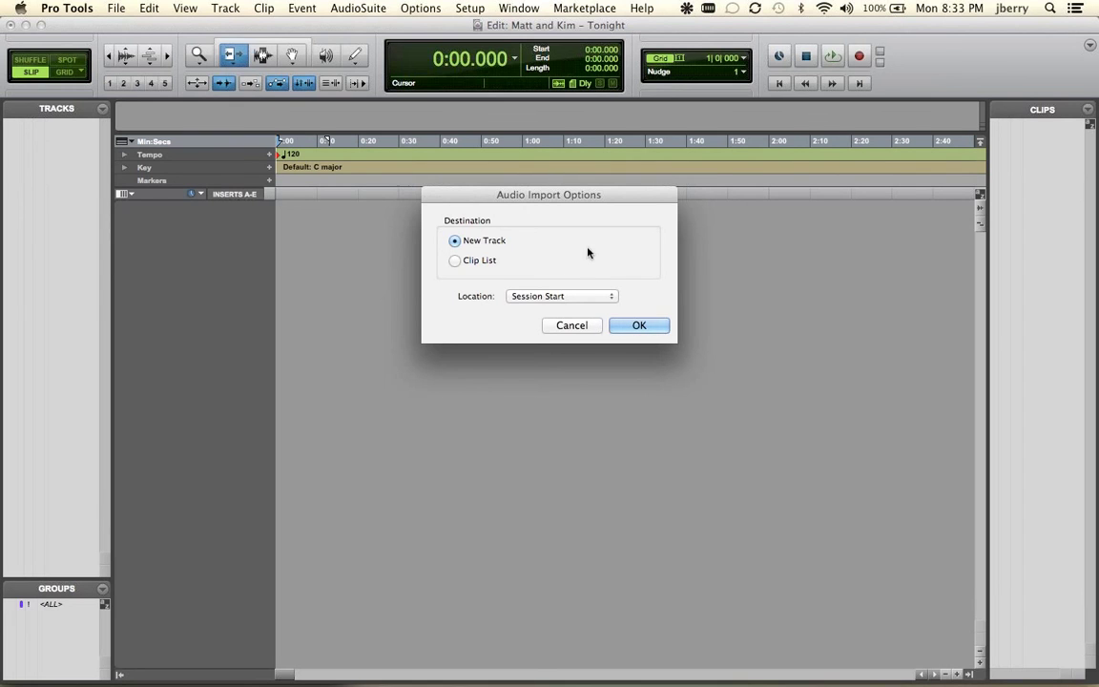
Compare the Clip List destination and import the stems to new tracks located at Session Start
{"action": "left_click", "coordinate": [455, 260]}
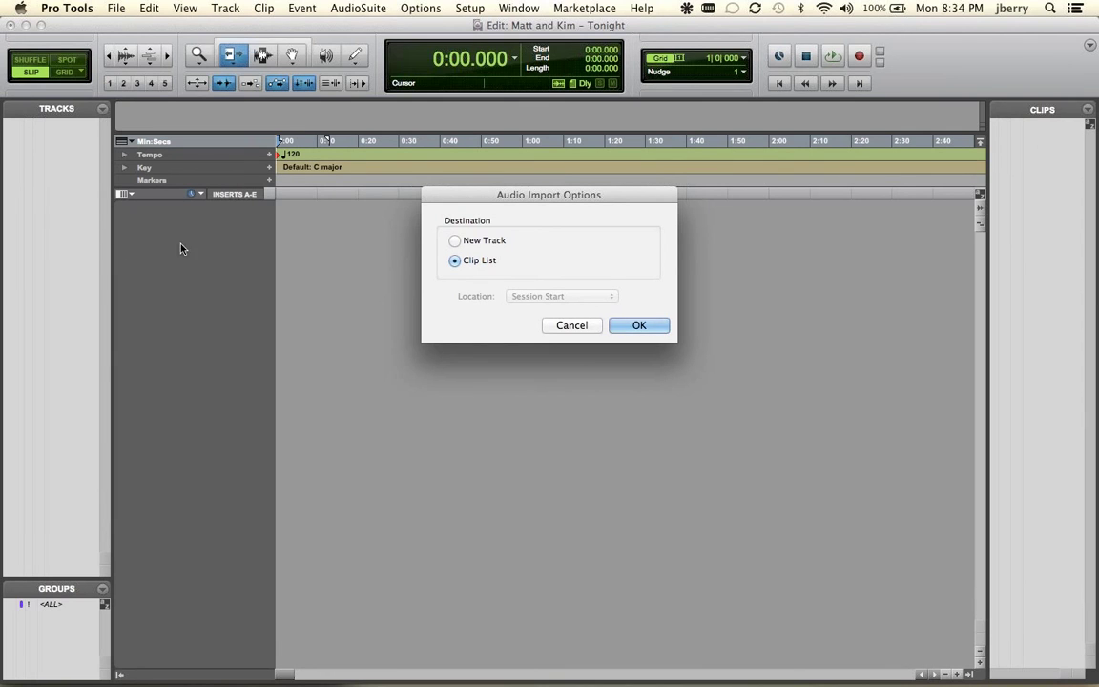
{"action": "left_click", "coordinate": [454, 241]}
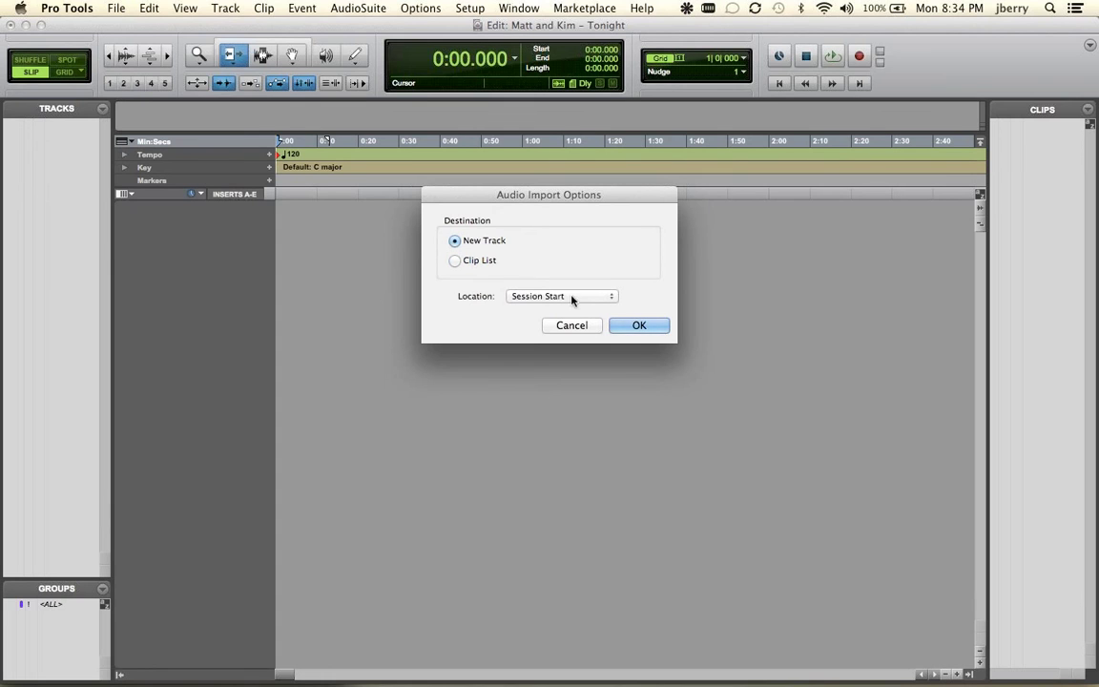
{"action": "left_click", "coordinate": [636, 326]}
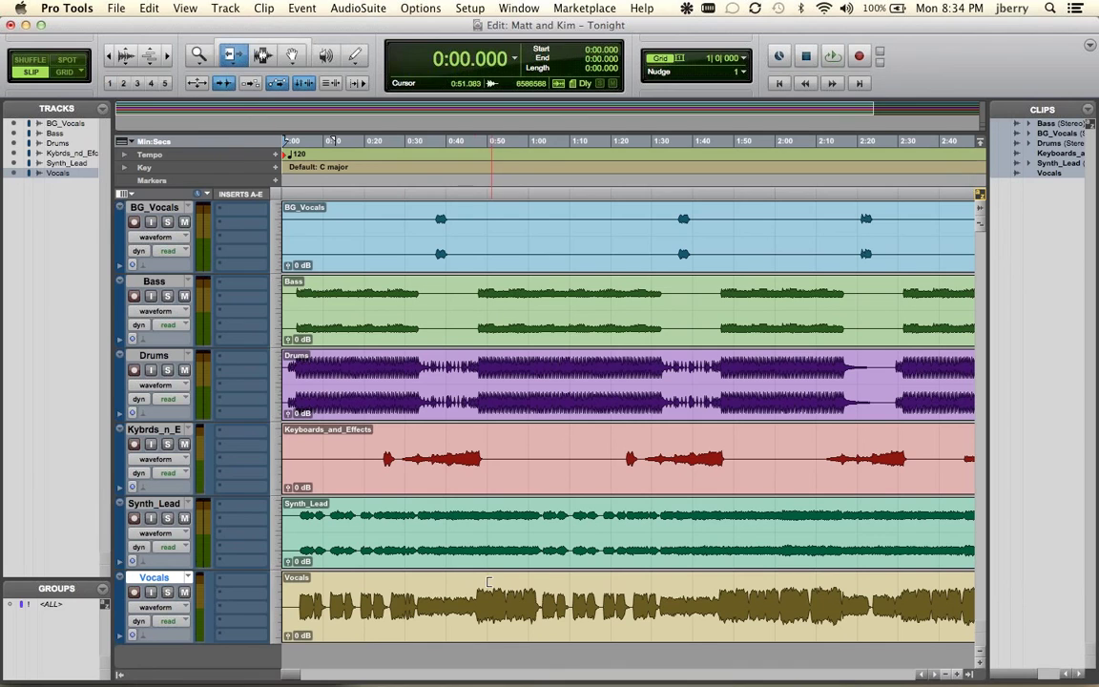
Solo the Drums track, listen to it from about 0:59.6, and clear the solo once playback is stopped
{"action": "left_click", "coordinate": [168, 371]}
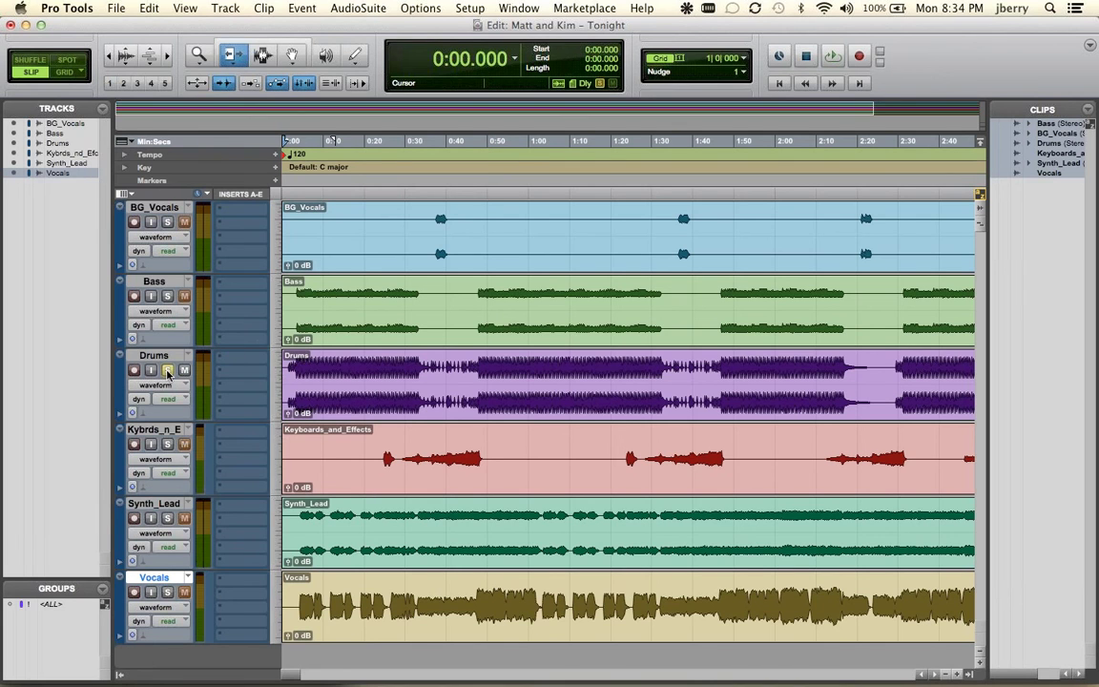
{"action": "left_click", "coordinate": [525, 368]}
{"action": "key", "text": "space"}
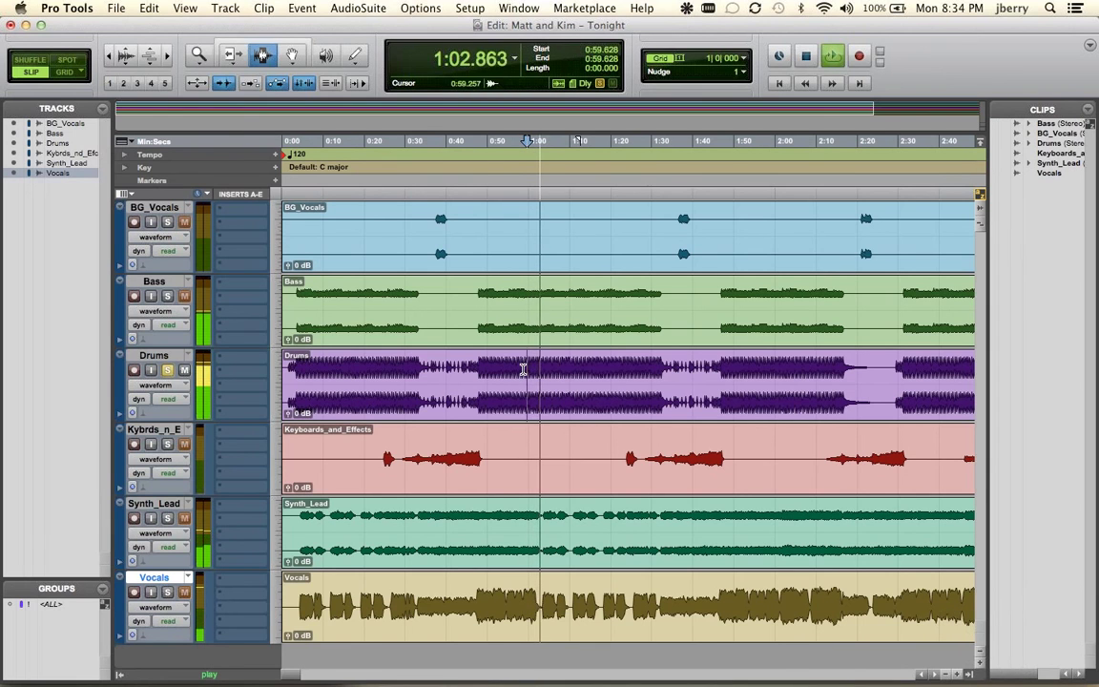
{"action": "key", "text": "space"}
{"action": "left_click", "coordinate": [168, 371]}
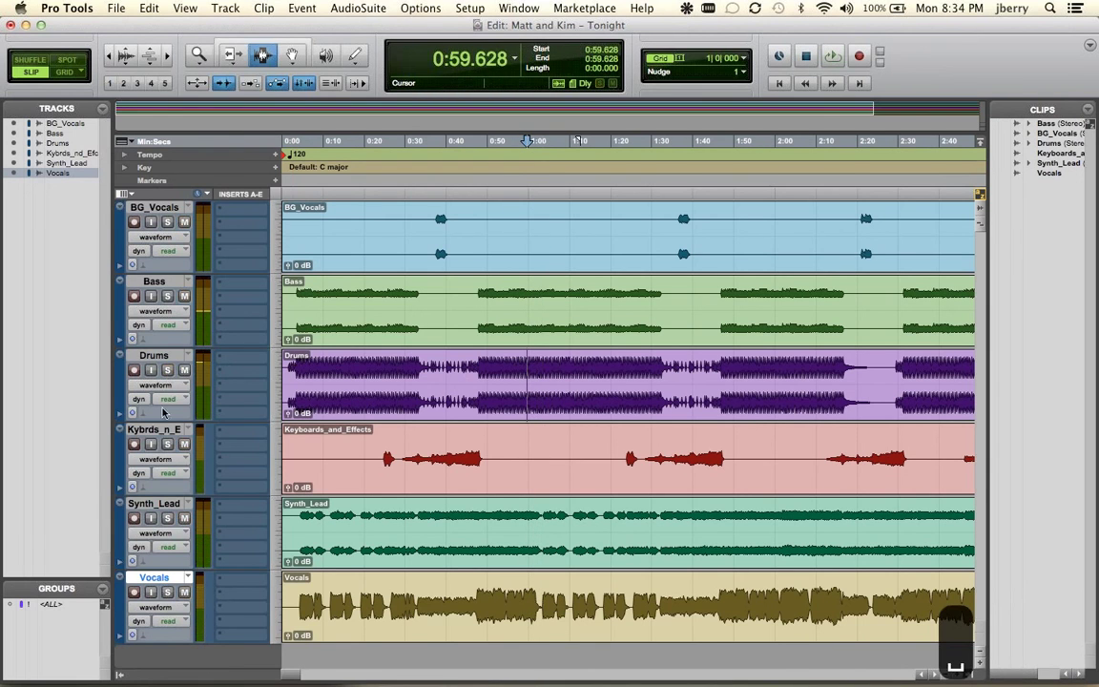
Listen to the Synth_Lead and Bass tracks in solo one after the other from about 0:59.6, clearing the Bass solo at the end
{"action": "left_click", "coordinate": [169, 518]}
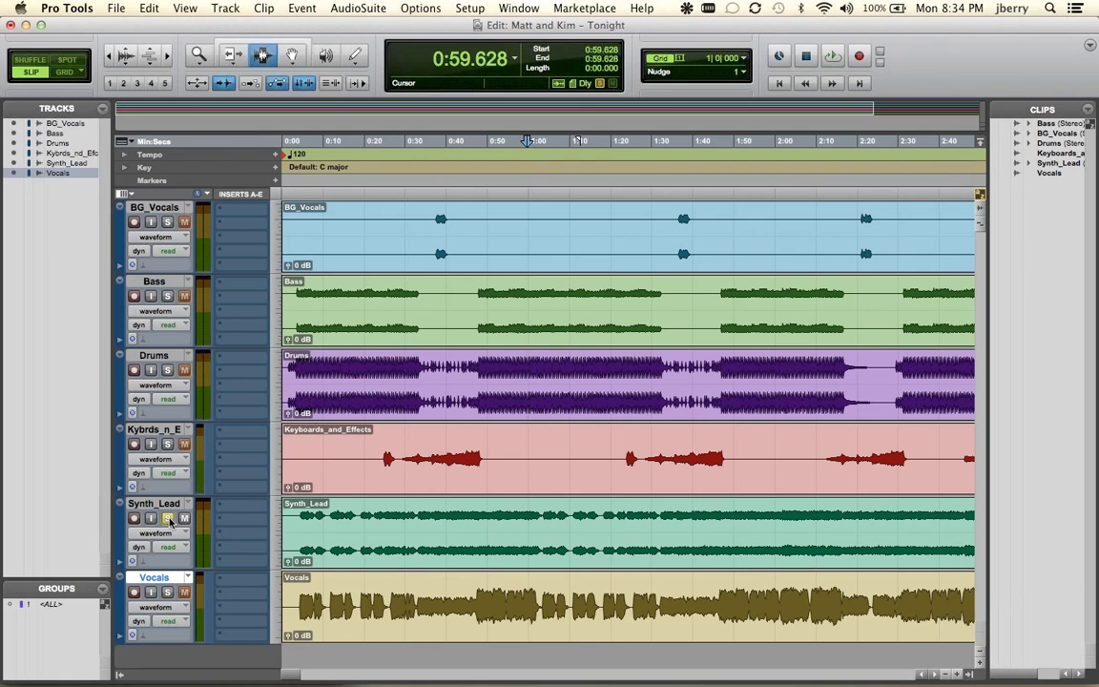
{"action": "key", "text": "space"}
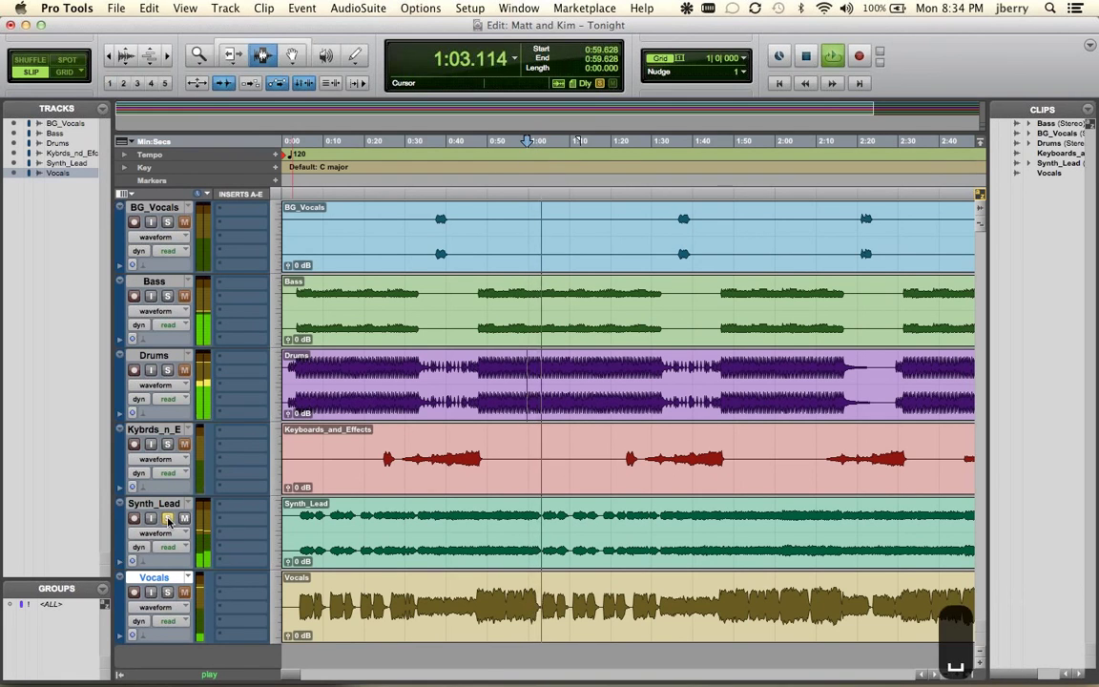
{"action": "key", "text": "space"}
{"action": "left_click", "coordinate": [168, 297]}
{"action": "key", "text": "space"}
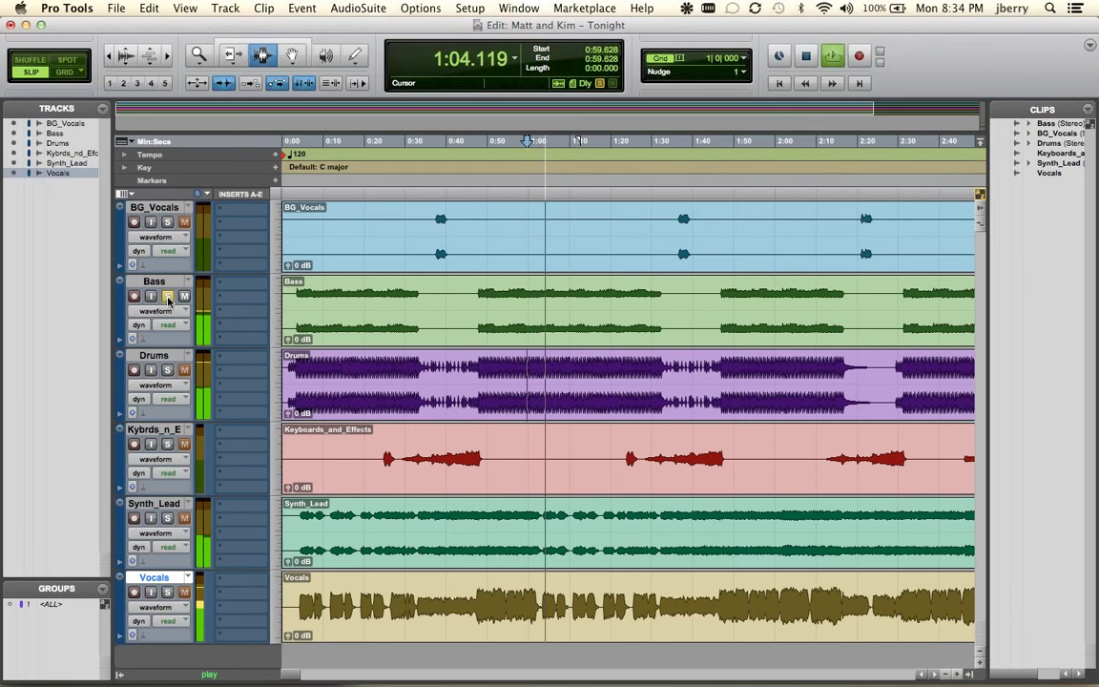
{"action": "key", "text": "space"}
{"action": "left_click", "coordinate": [168, 297]}
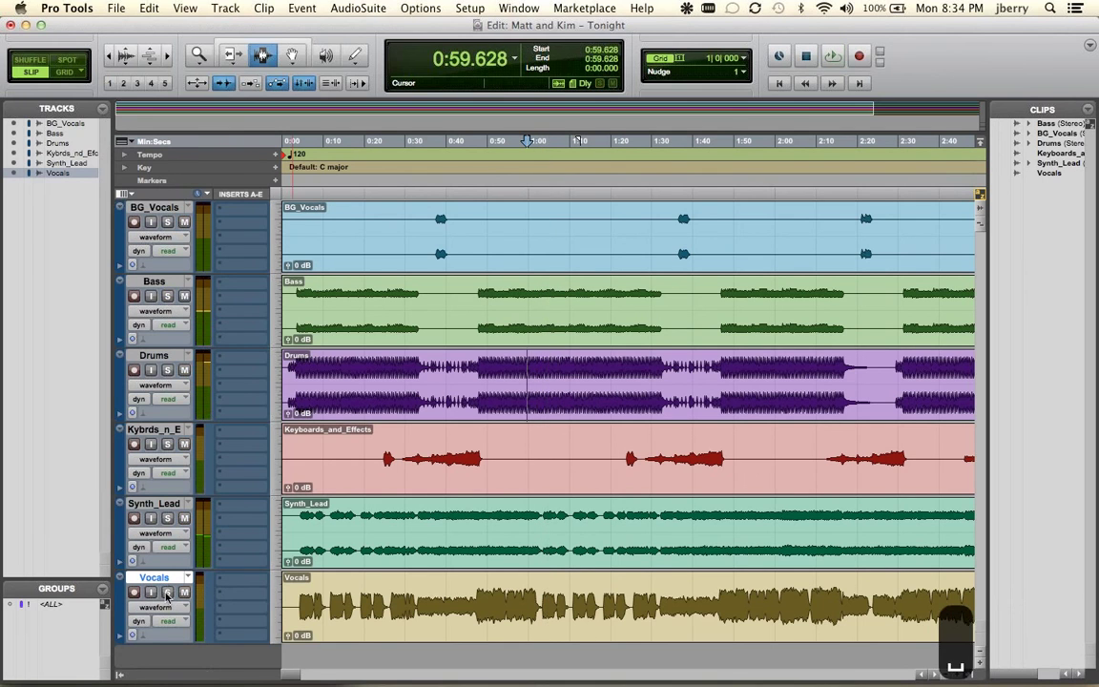
Listen to the Vocals track in solo, reduce the height of all tracks, and clear the Vocals solo
{"action": "key", "text": "space"}
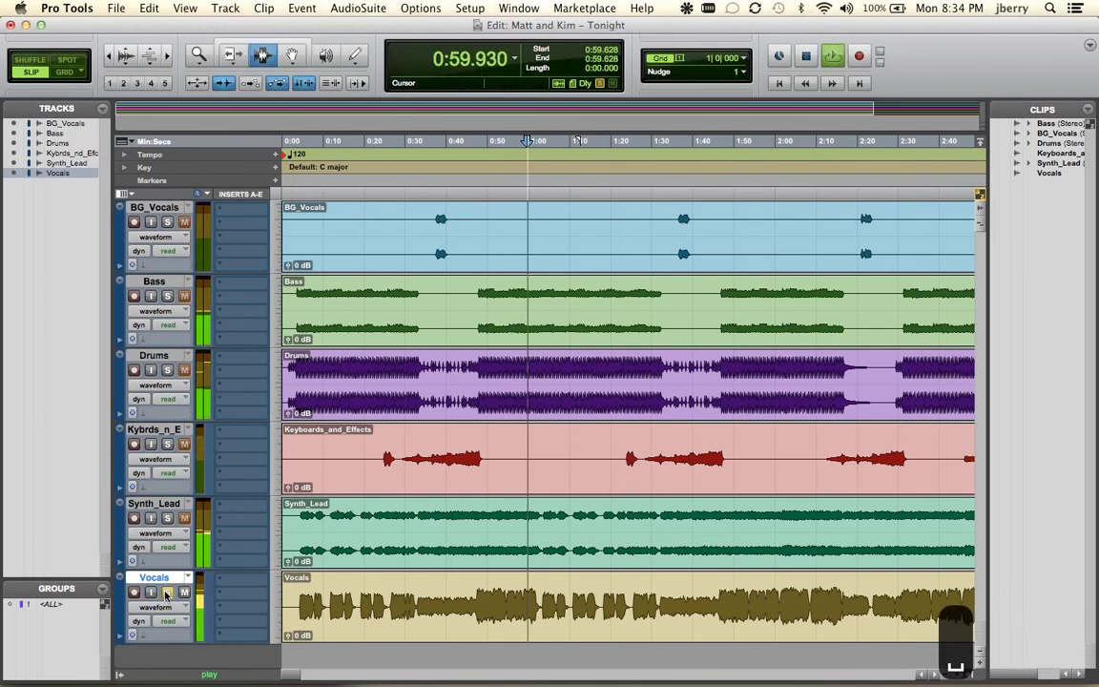
{"action": "left_click", "coordinate": [167, 593]}
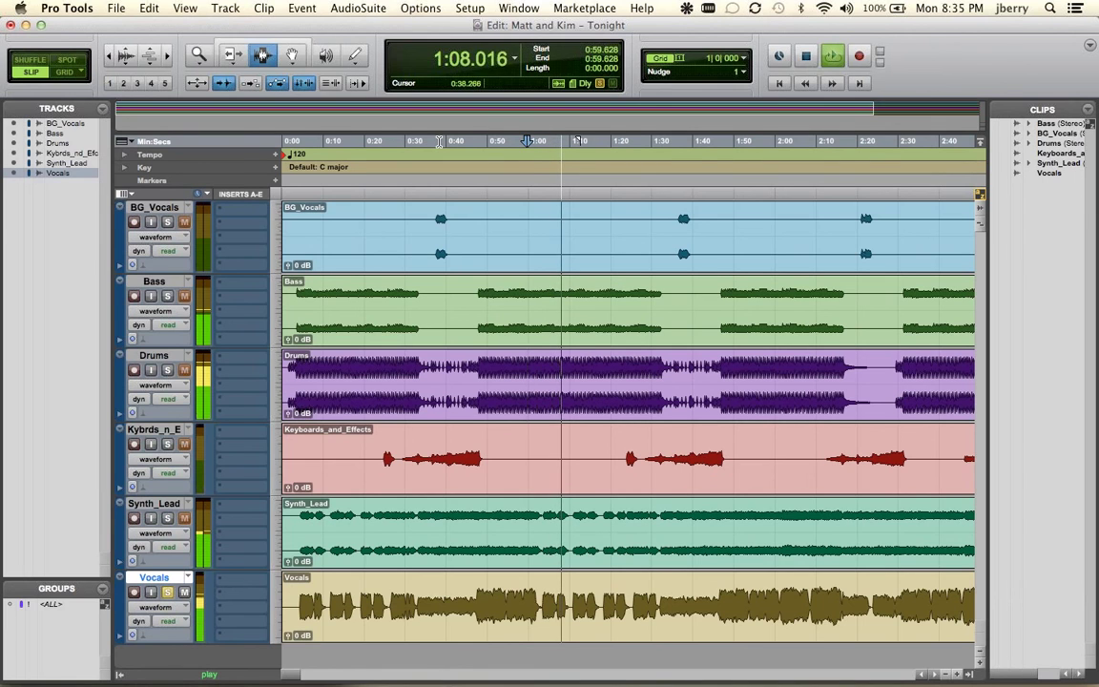
{"action": "key", "text": "space"}
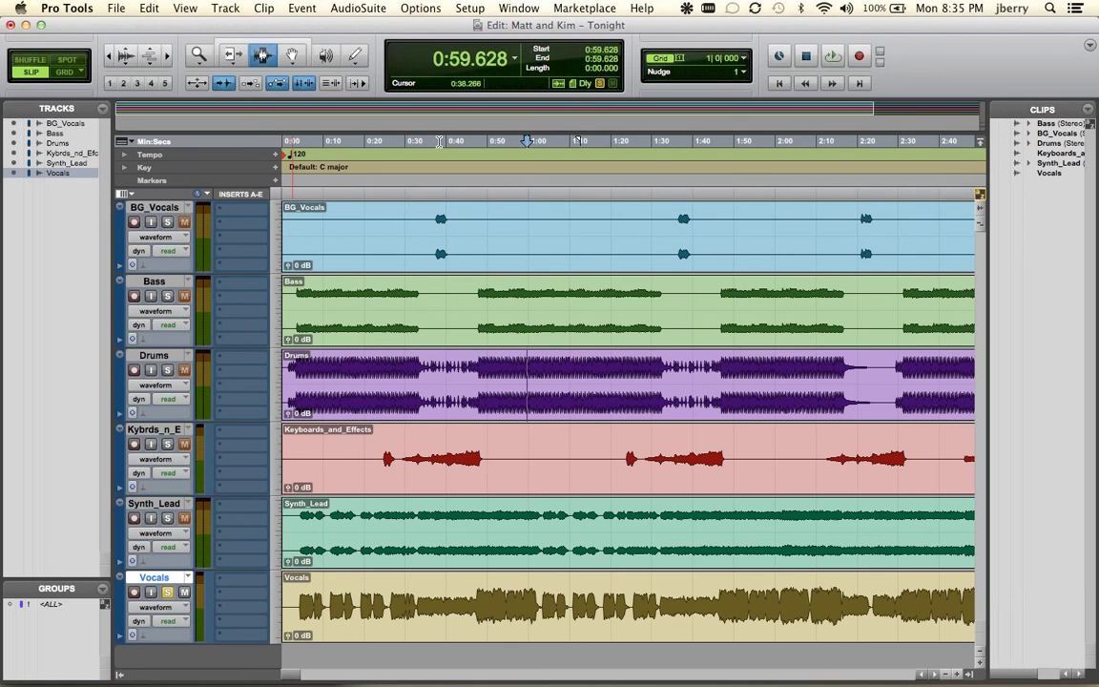
{"action": "key", "text": "ctrl+alt+Down"}
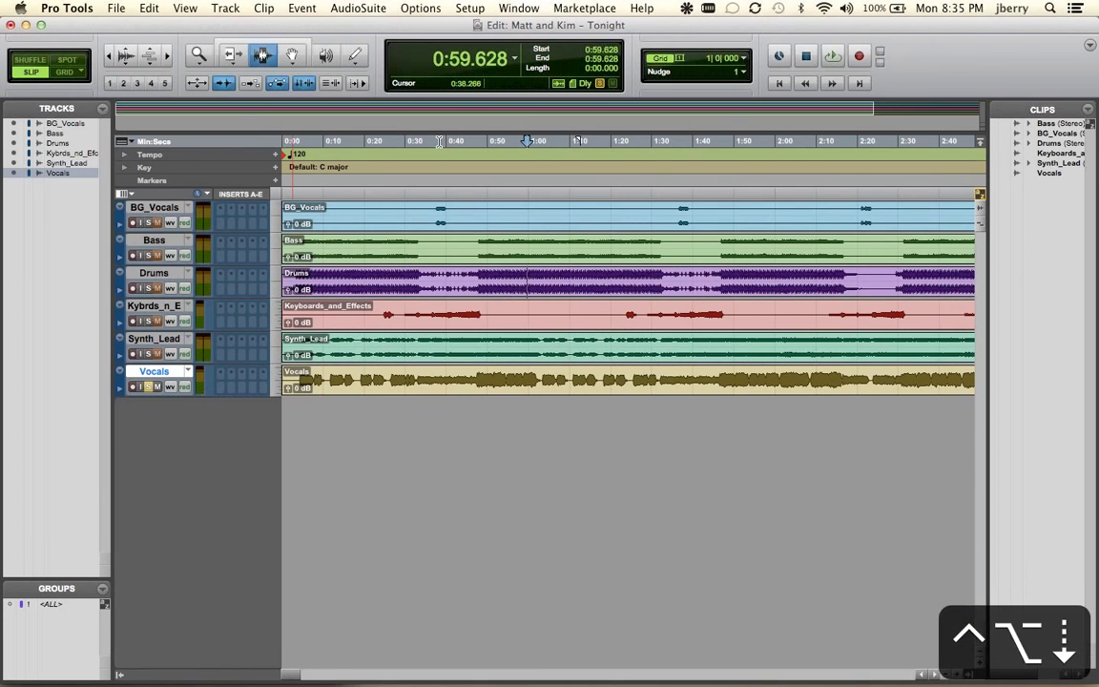
{"action": "left_click", "coordinate": [148, 386]}
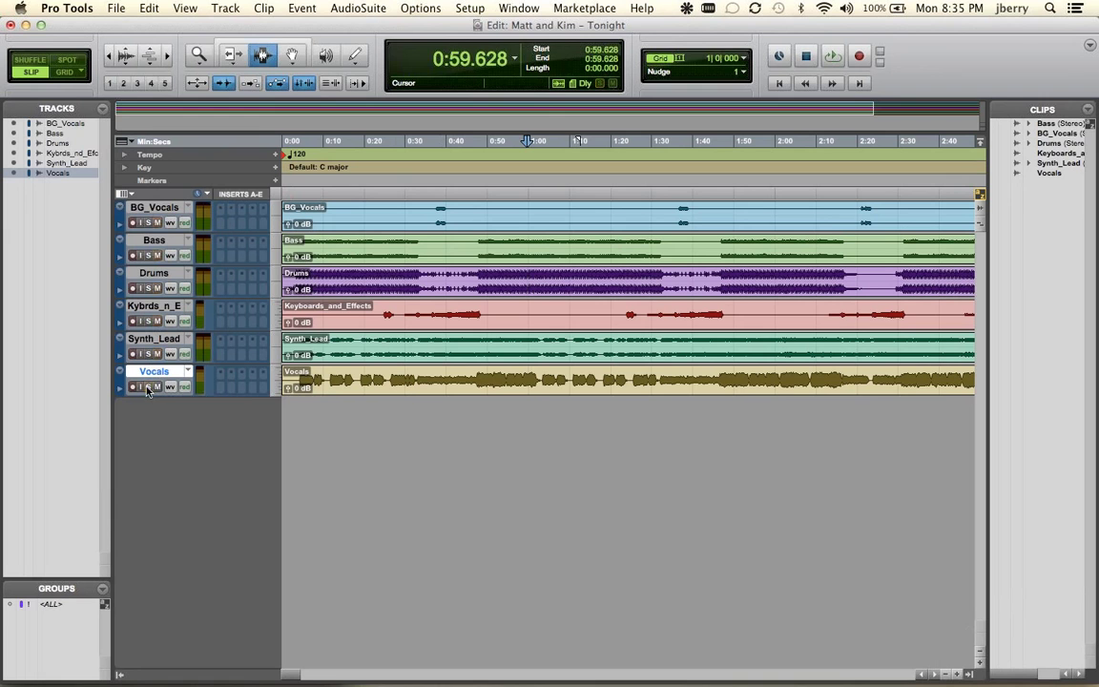
Hide every track except Drums in the Edit window and enlarge the Drums track's height by three steps
{"action": "left_click", "coordinate": [12, 150], "text": "alt"}
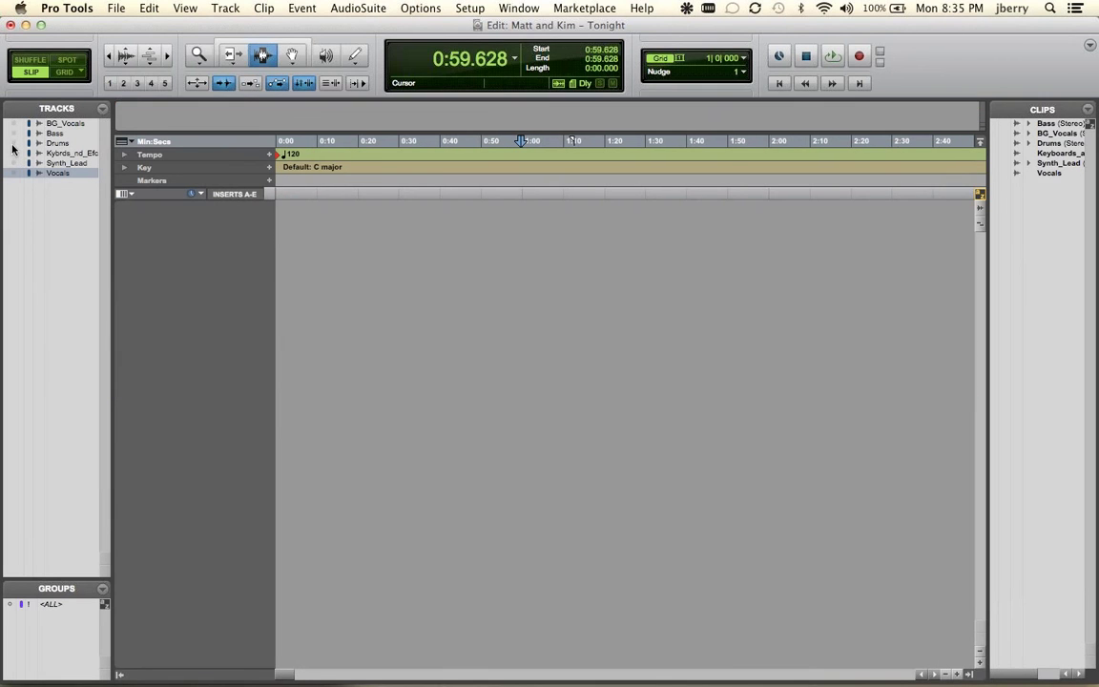
{"action": "left_click", "coordinate": [15, 144]}
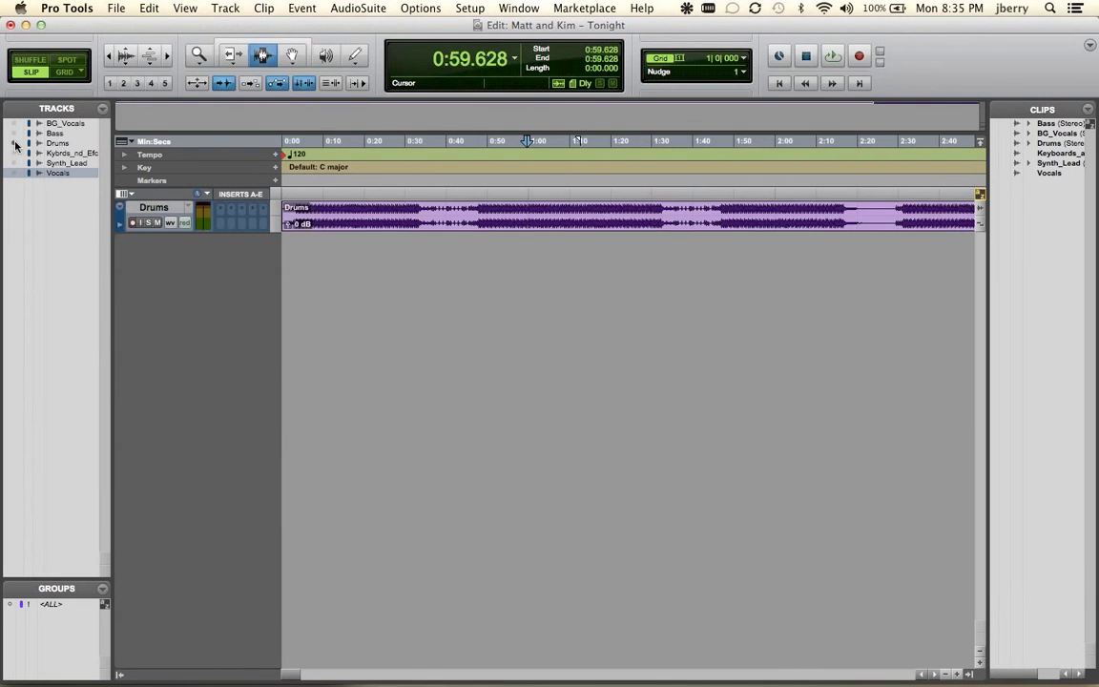
{"action": "key", "text": "ctrl+alt+shift+Up"}
{"action": "key", "text": "ctrl+alt+shift+Up"}
{"action": "key", "text": "ctrl+alt+shift+Up"}
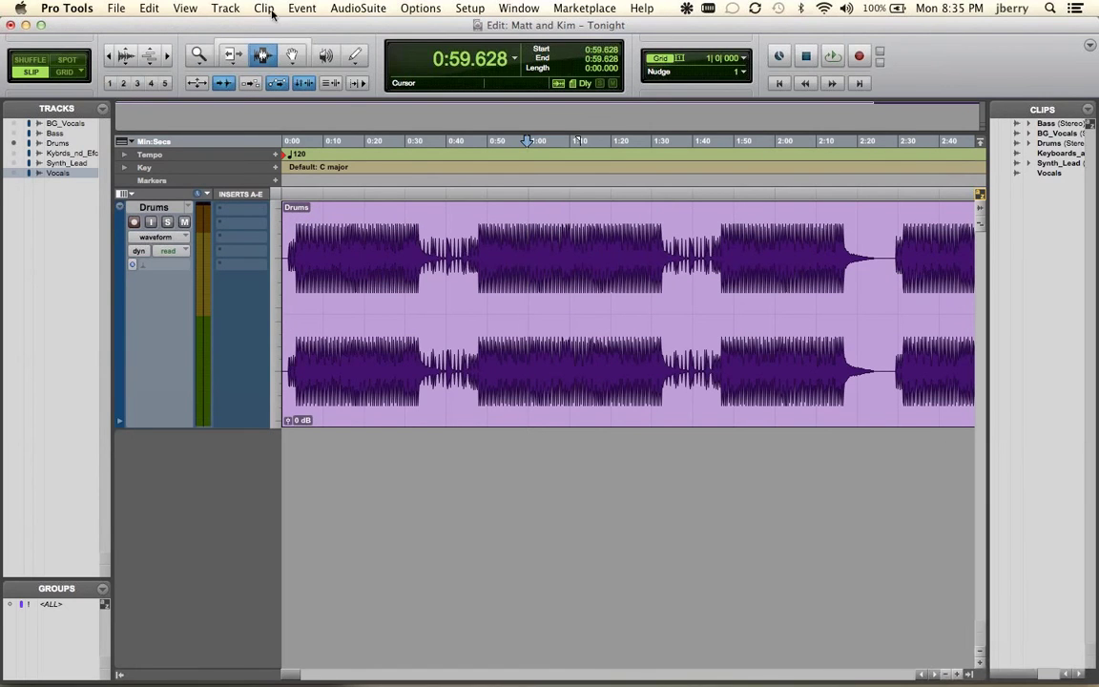
Create a click track below the Drums track
{"action": "left_click", "coordinate": [229, 9]}
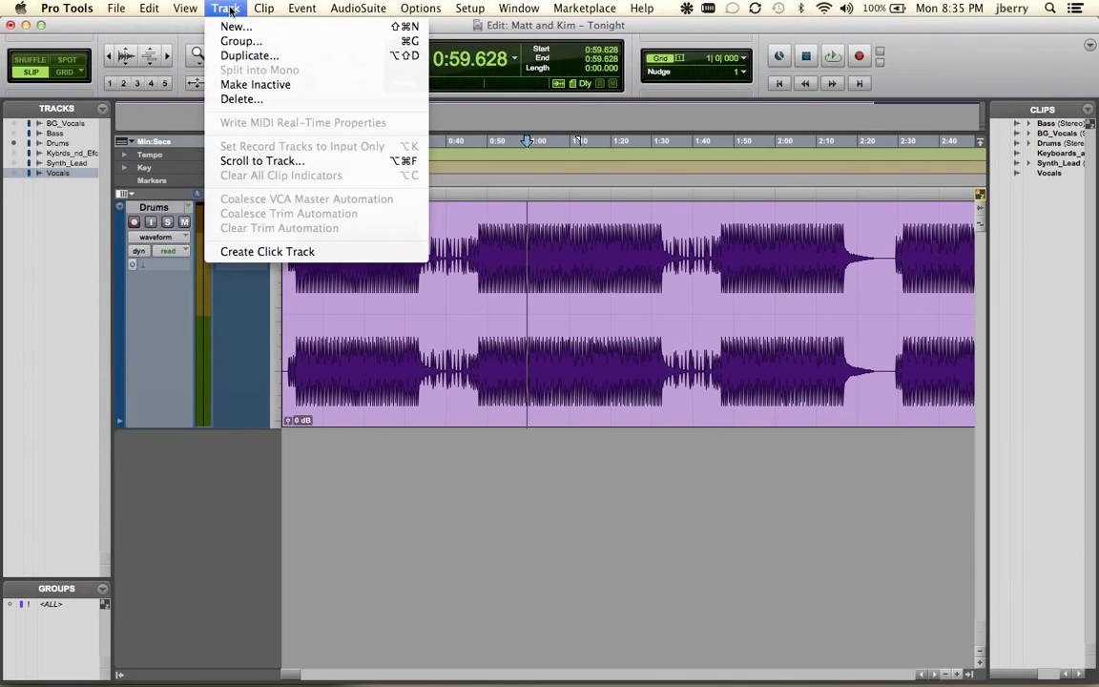
{"action": "left_click", "coordinate": [260, 251]}
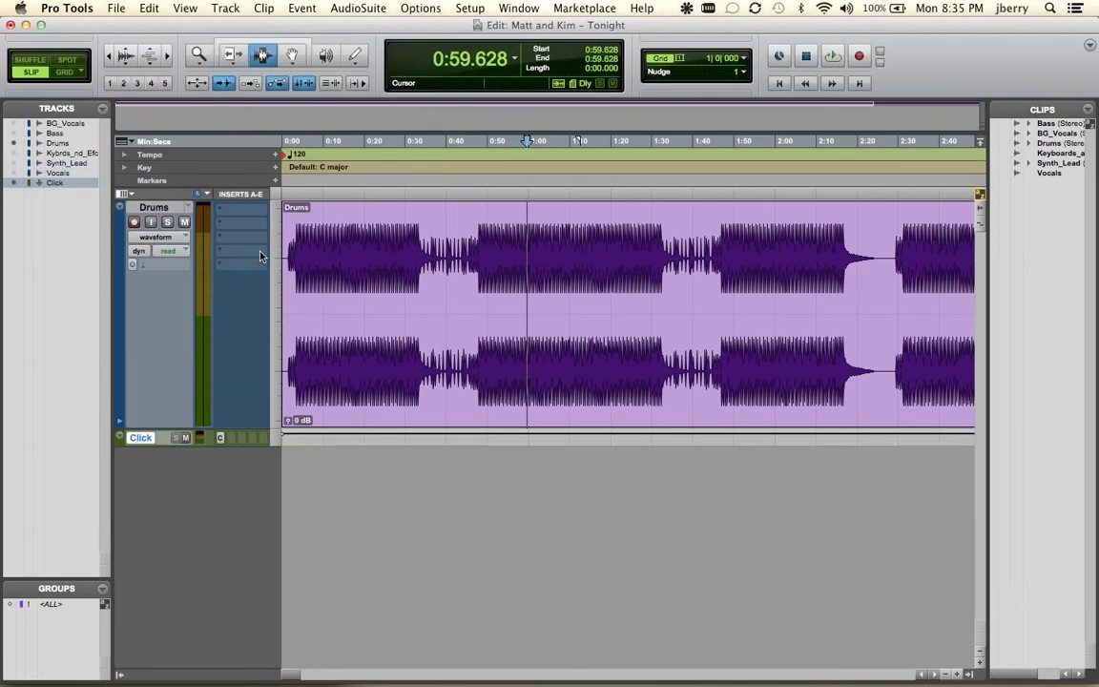
Show and hide the floating Transport window repeatedly
{"action": "key", "text": "super+1"}
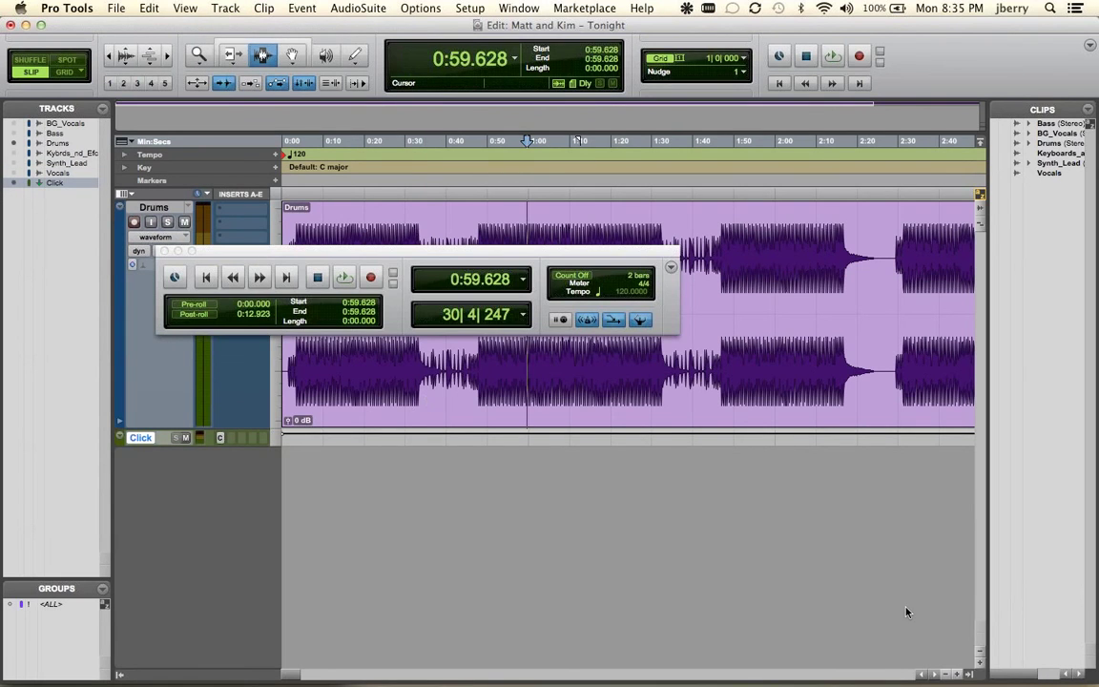
{"action": "key", "text": "super+1"}
{"action": "key", "text": "super+1"}
{"action": "key", "text": "super+1"}
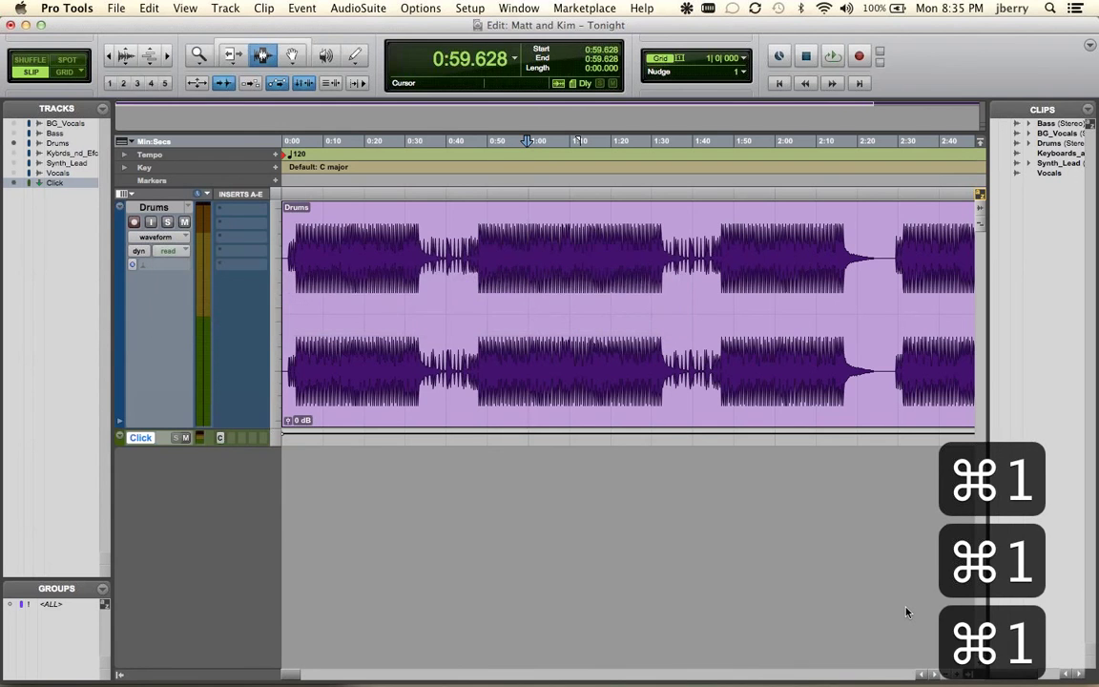
{"action": "key", "text": "super+1"}
{"action": "key", "text": "super+1"}
{"action": "key", "text": "super+1"}
Open the Session Setup, Big Counter, Automation, Memory Locations and Beat Detective windows, and close all floating windows
{"action": "key", "text": "super+2"}
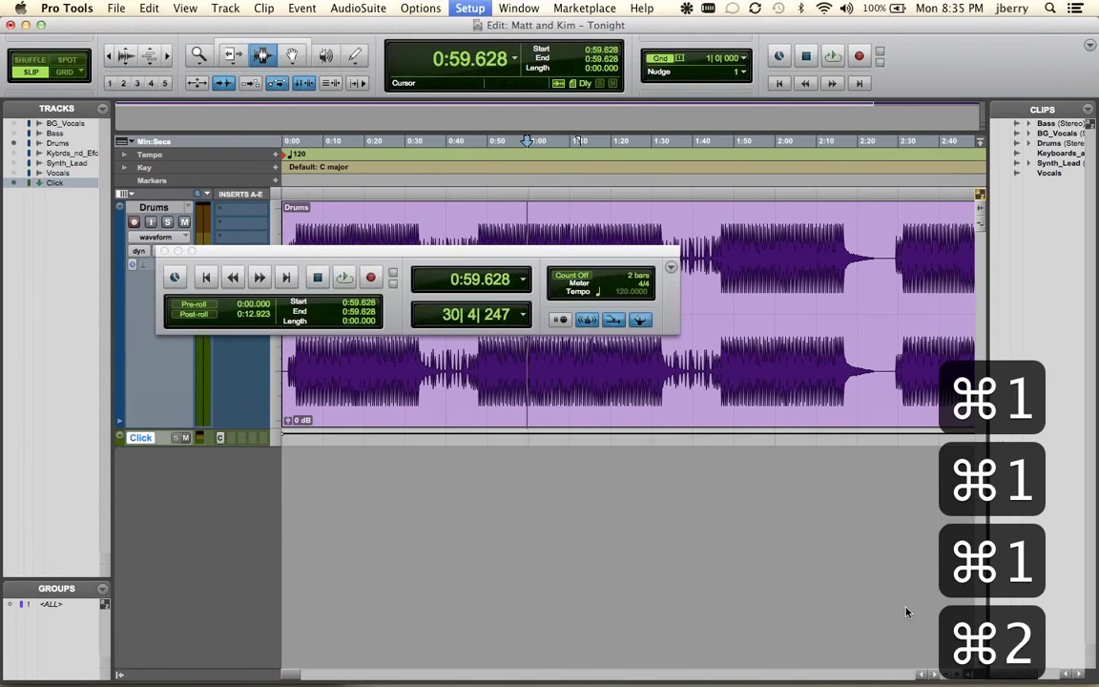
{"action": "key", "text": "super+3"}
{"action": "key", "text": "super+4"}
{"action": "key", "text": "super+5"}
{"action": "key", "text": "super+6"}
{"action": "key", "text": "super+7"}
{"action": "key", "text": "super+8"}
{"action": "key", "text": "super+9"}
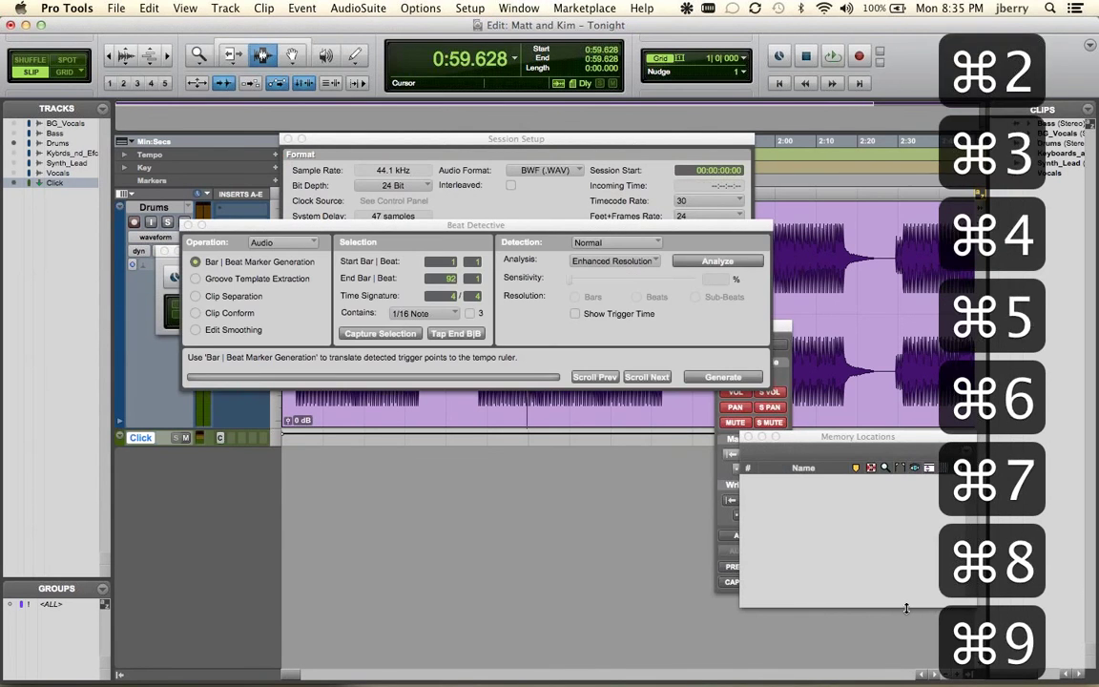
{"action": "key", "text": "ctrl+alt+super+w"}
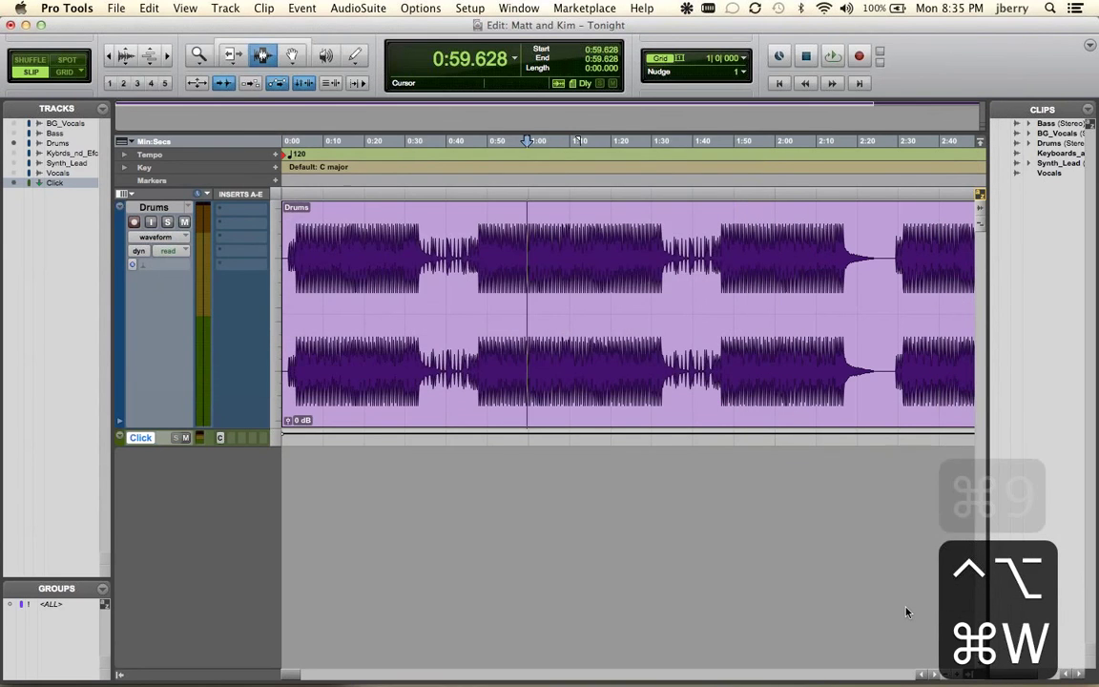
Reopen the series of floating windows from Transport through Memory Locations and close them all at once
{"action": "key", "text": "super+1"}
{"action": "key", "text": "super+2"}
{"action": "key", "text": "super+3"}
{"action": "key", "text": "super+4"}
{"action": "key", "text": "super+5"}
{"action": "key", "text": "super+6"}
{"action": "key", "text": "super+8"}
{"action": "key", "text": "super+7"}
{"action": "key", "text": "super+8"}
{"action": "key", "text": "super+9"}
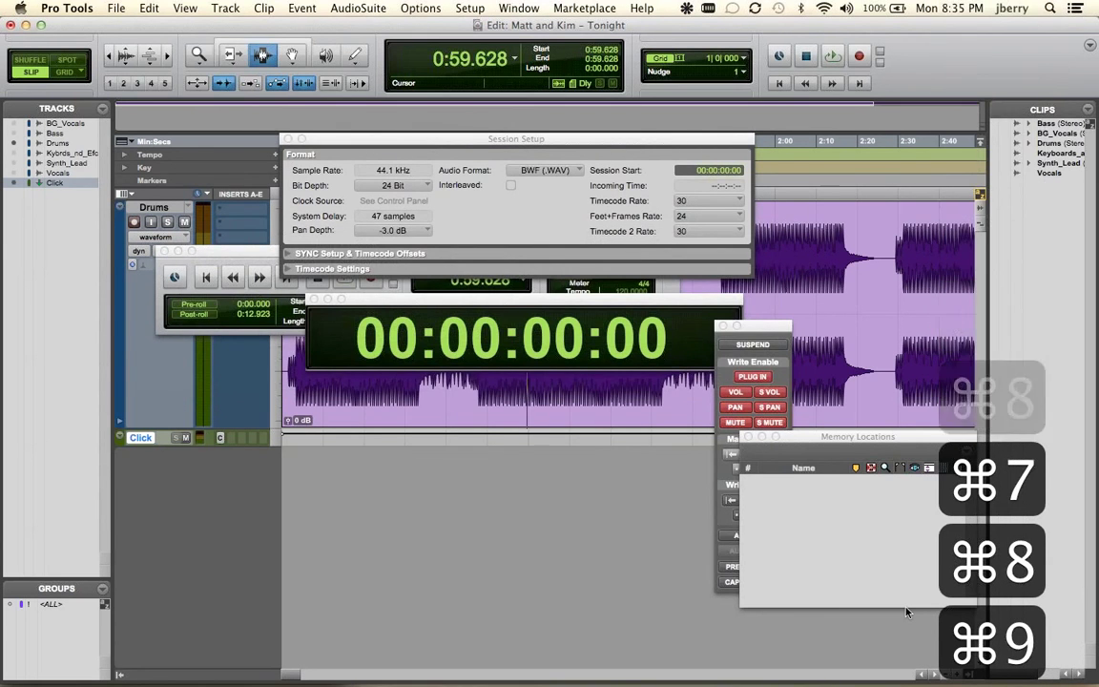
{"action": "key", "text": "ctrl+alt+super+w"}
Show the Transport window in the empty area below the tracks and start playback from the beginning of the session
{"action": "key", "text": "super+1"}
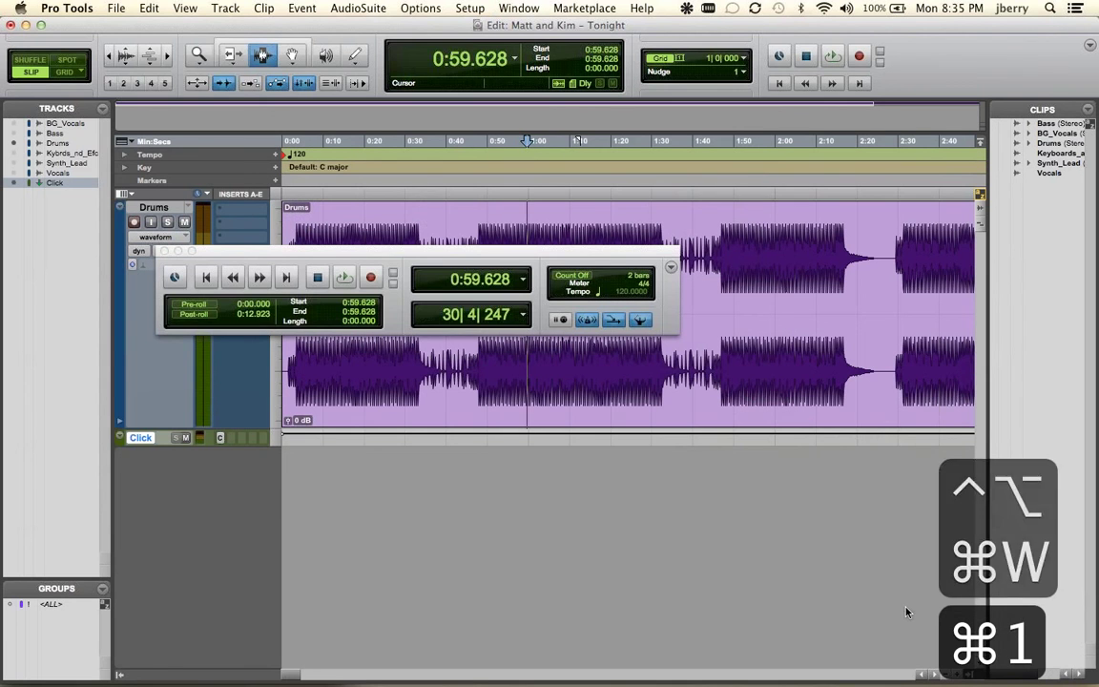
{"action": "left_click_drag", "start_coordinate": [471, 251], "coordinate": [677, 533]}
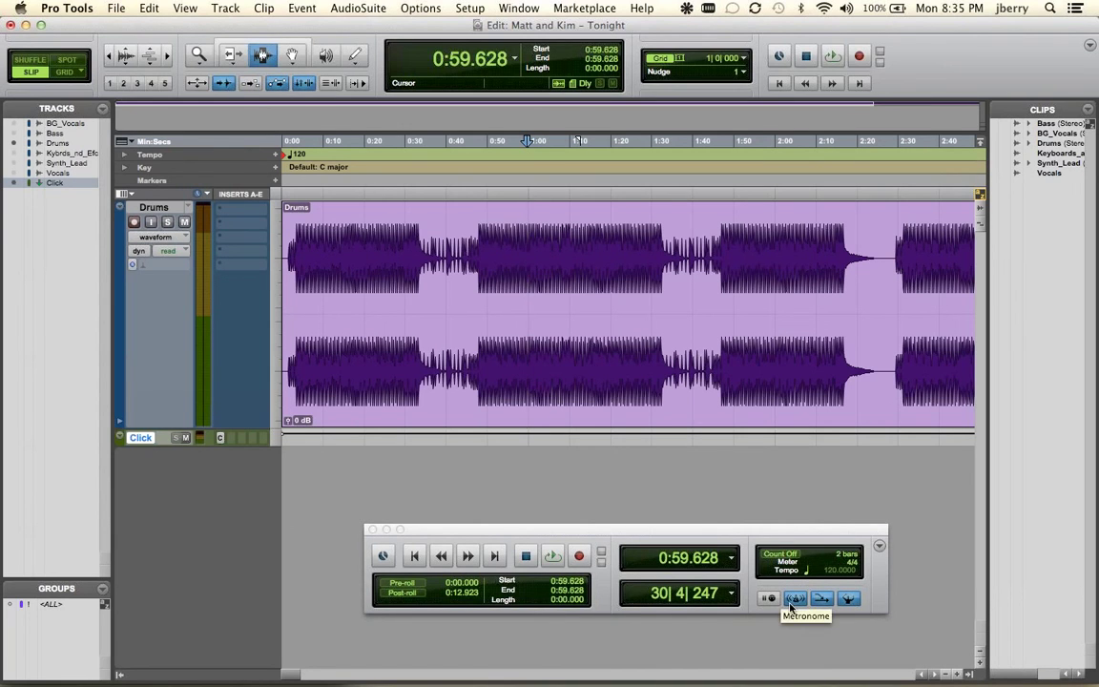
{"action": "key", "text": "Return"}
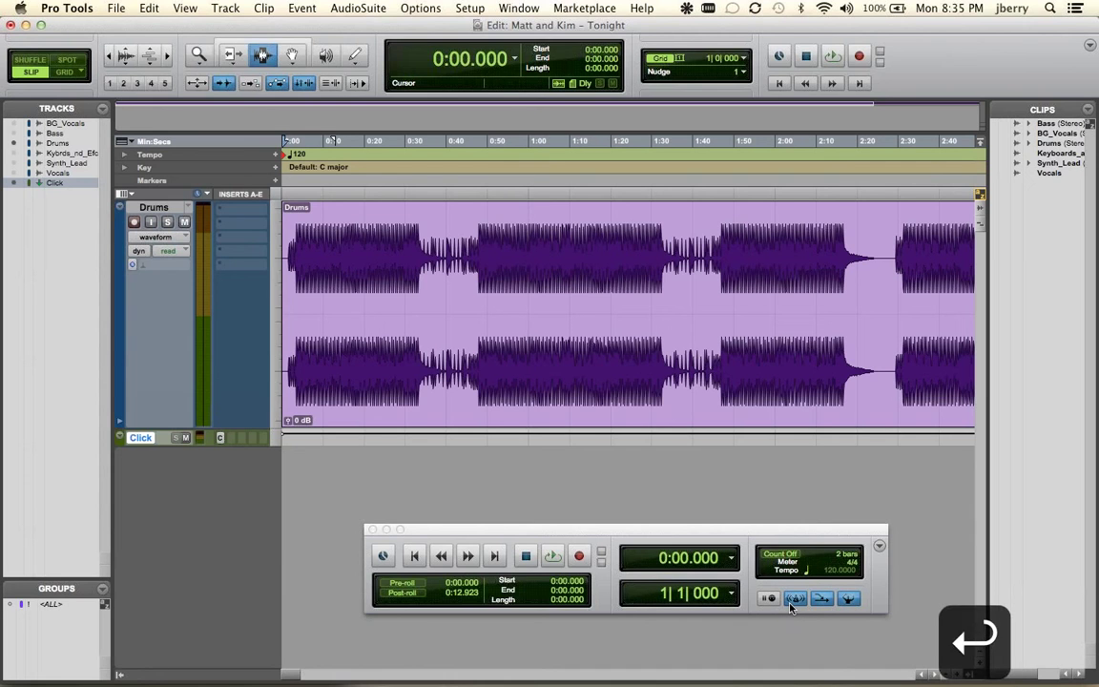
{"action": "key", "text": "space"}
In the Mix window, solo the Drums track, set its fader to about -10.4 dB during playback, and raise the system volume
{"action": "key", "text": "super+equal"}
{"action": "left_click_drag", "start_coordinate": [145, 508], "coordinate": [148, 550]}
{"action": "left_click", "coordinate": [142, 449]}
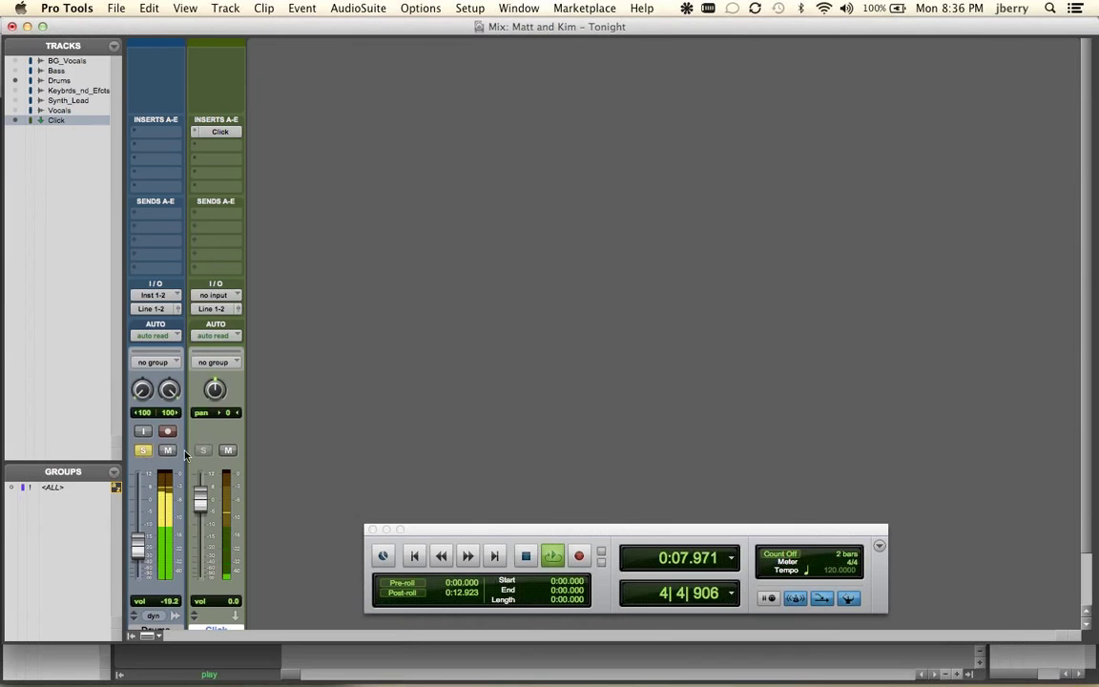
{"action": "left_click_drag", "start_coordinate": [141, 544], "coordinate": [141, 522]}
{"action": "key", "text": "XF86AudioRaiseVolume"}
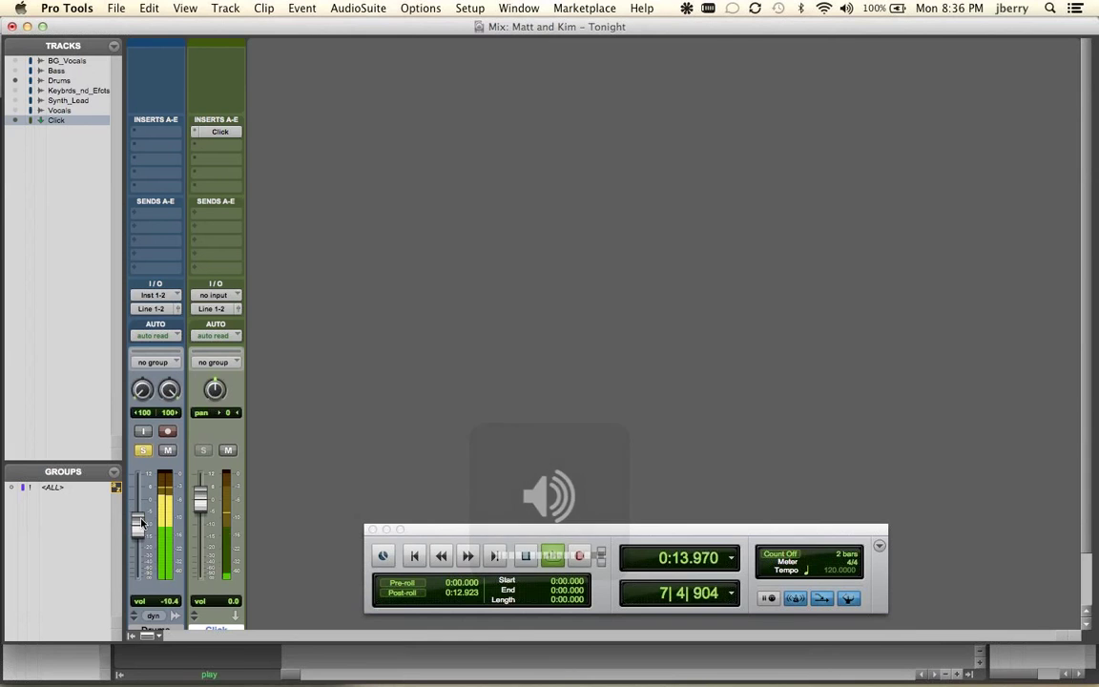
Return to the Edit window, zoom in horizontally on roughly the first 20 seconds of Drums, and stop playback
{"action": "key", "text": "super+equal"}
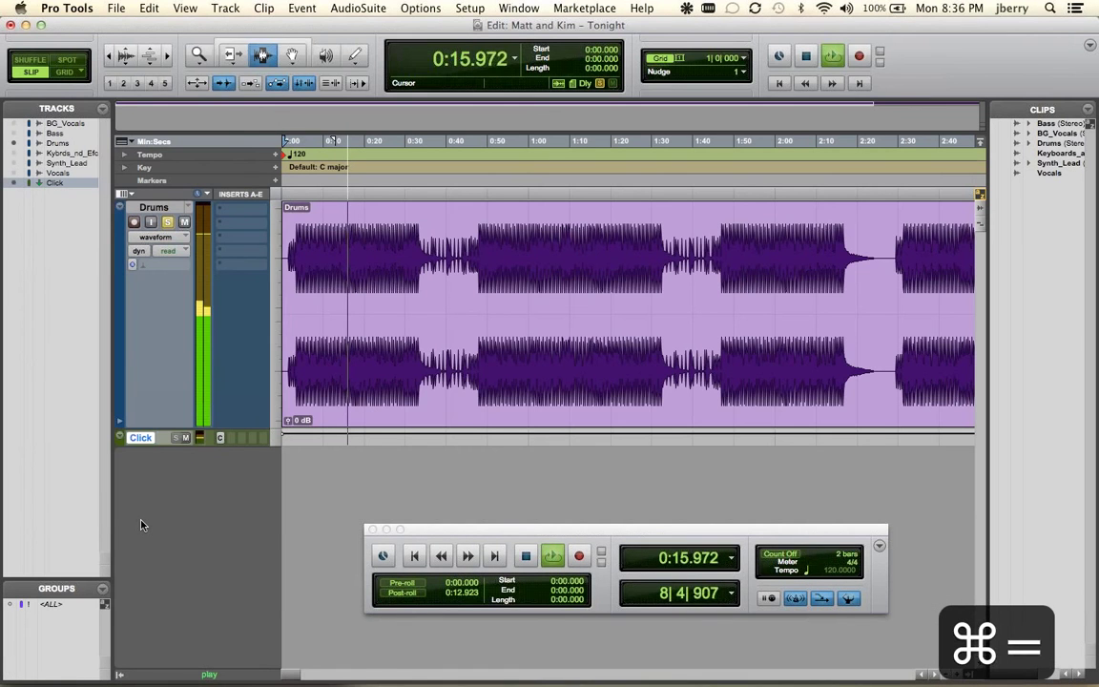
{"action": "key", "text": "super+bracketright"}
{"action": "key", "text": "super+bracketright"}
{"action": "key", "text": "super+bracketright"}
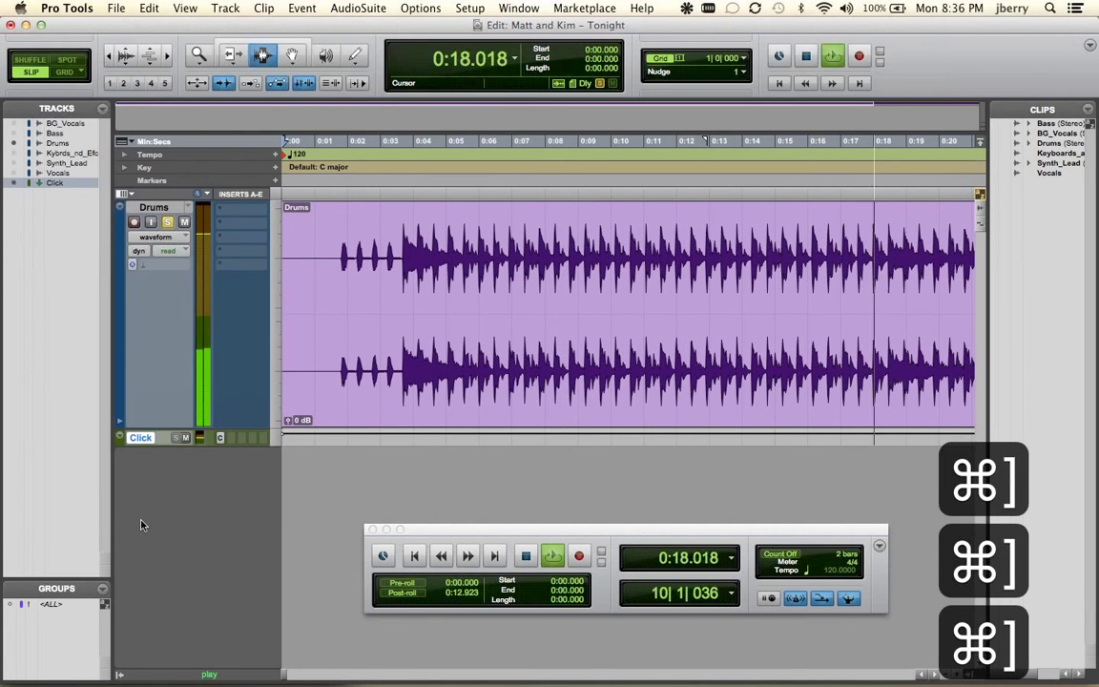
{"action": "key", "text": "space"}
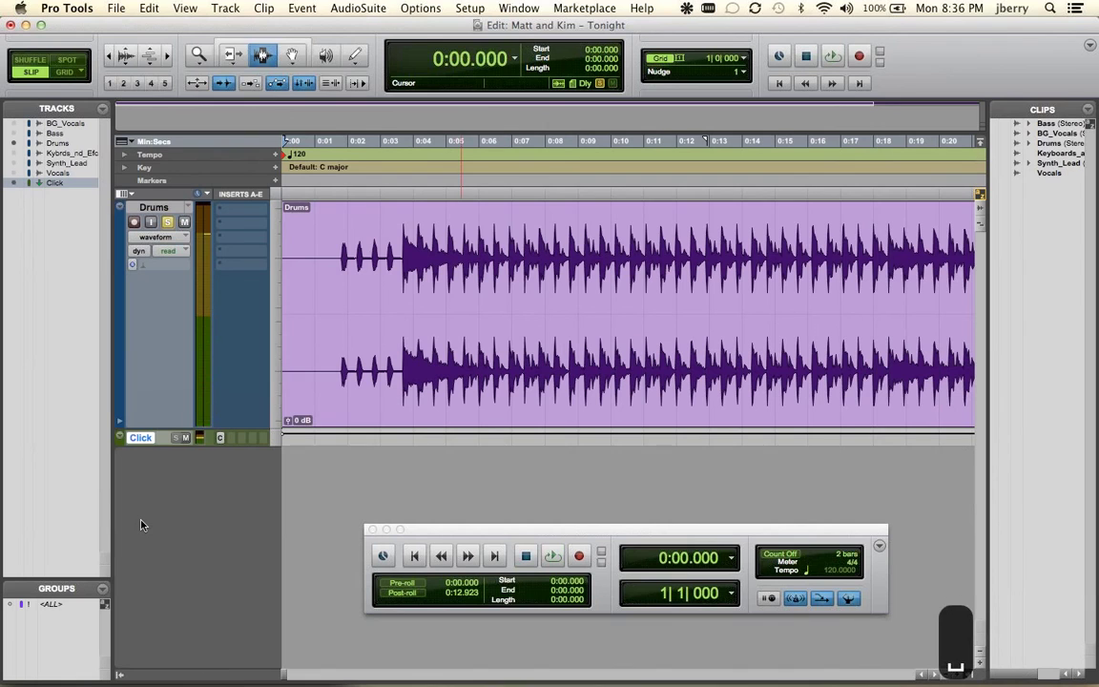
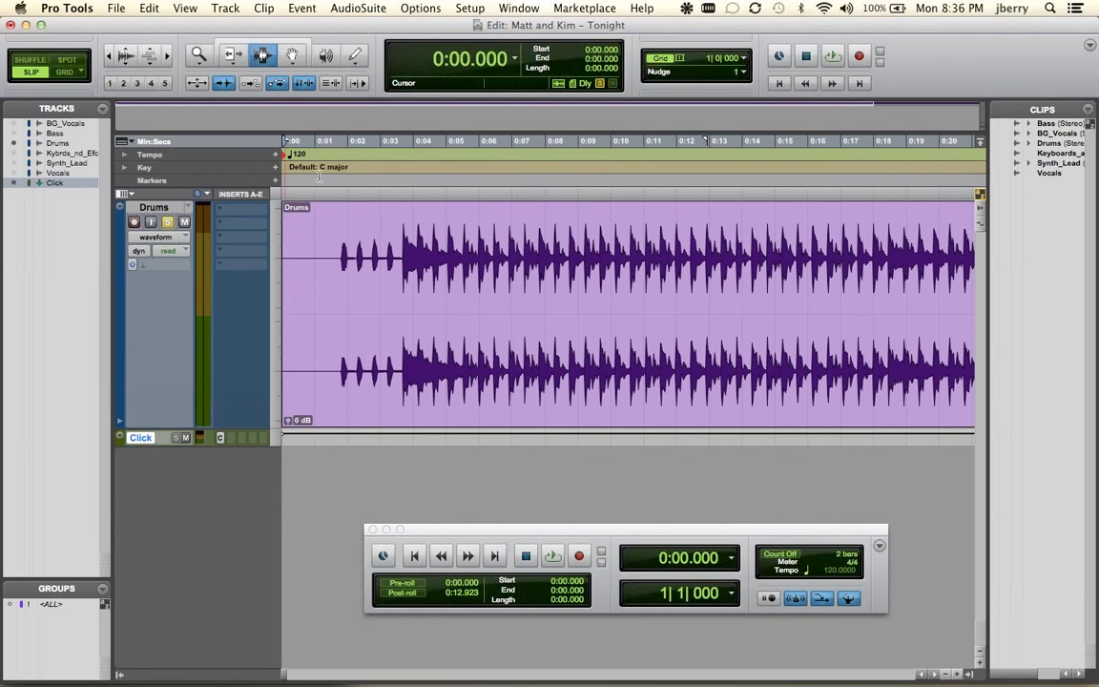
Compare the main-ruler-only and all-rulers views, finishing with only the main Min:Secs ruler shown
{"action": "left_click", "coordinate": [122, 141]}
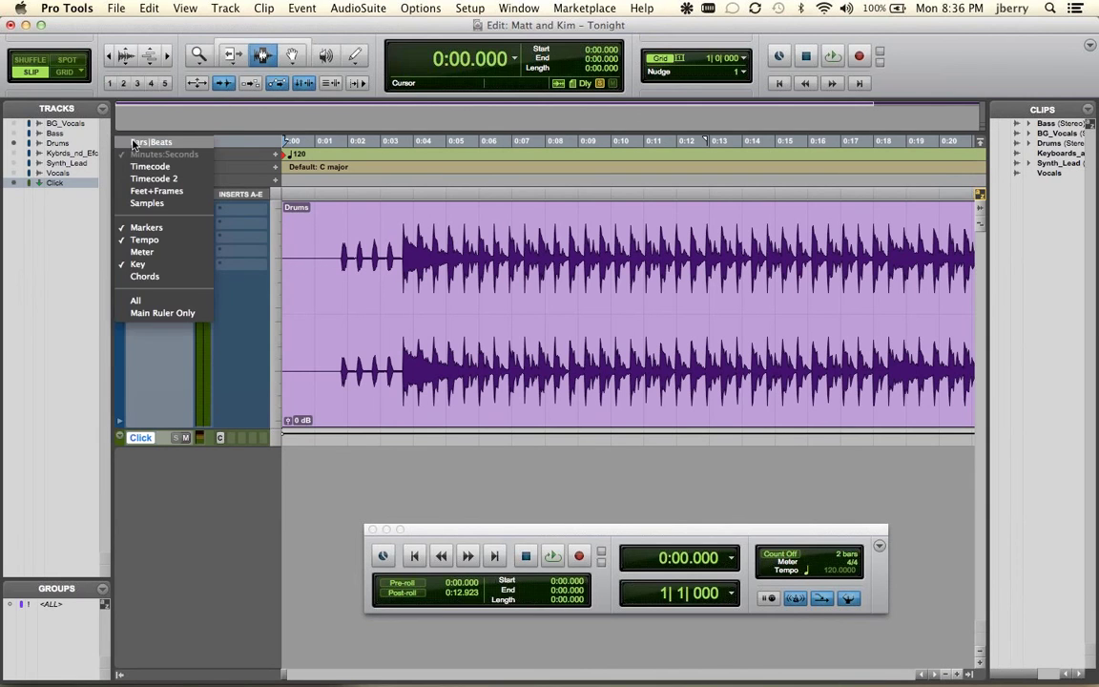
{"action": "left_click", "coordinate": [163, 314]}
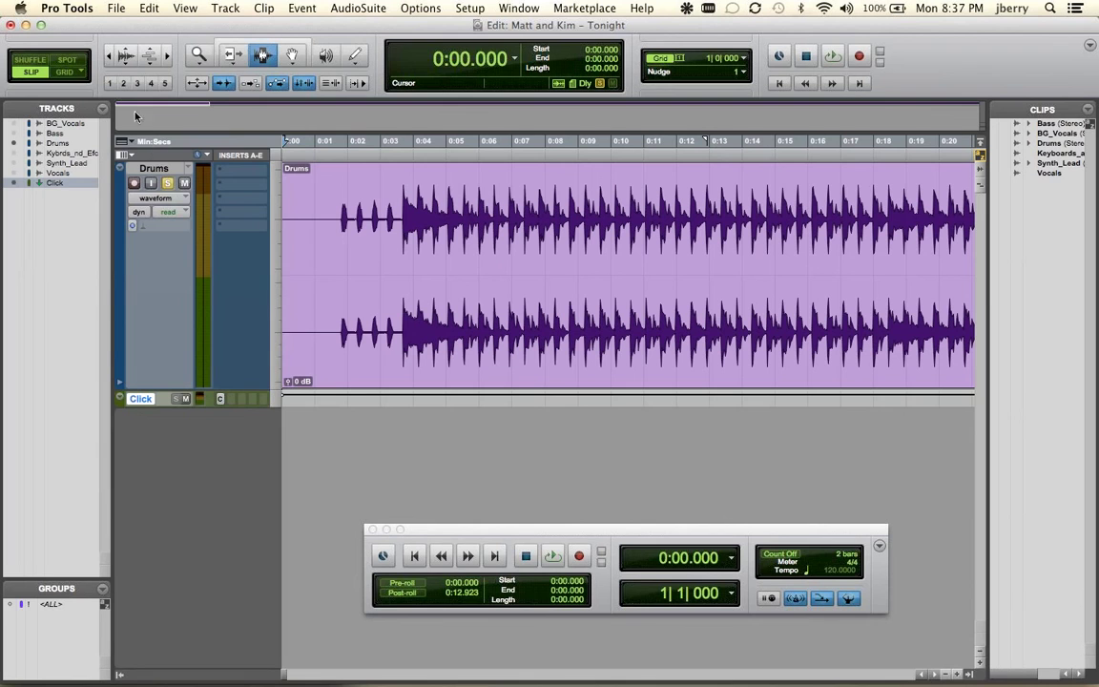
{"action": "left_click", "coordinate": [122, 139]}
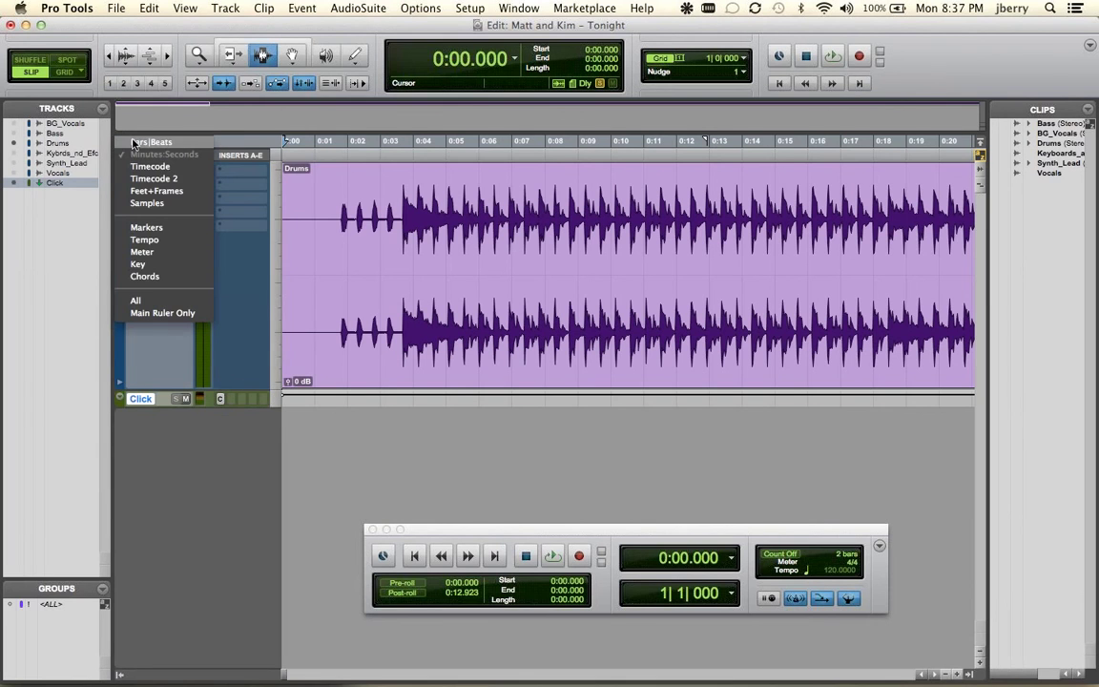
{"action": "left_click", "coordinate": [138, 300]}
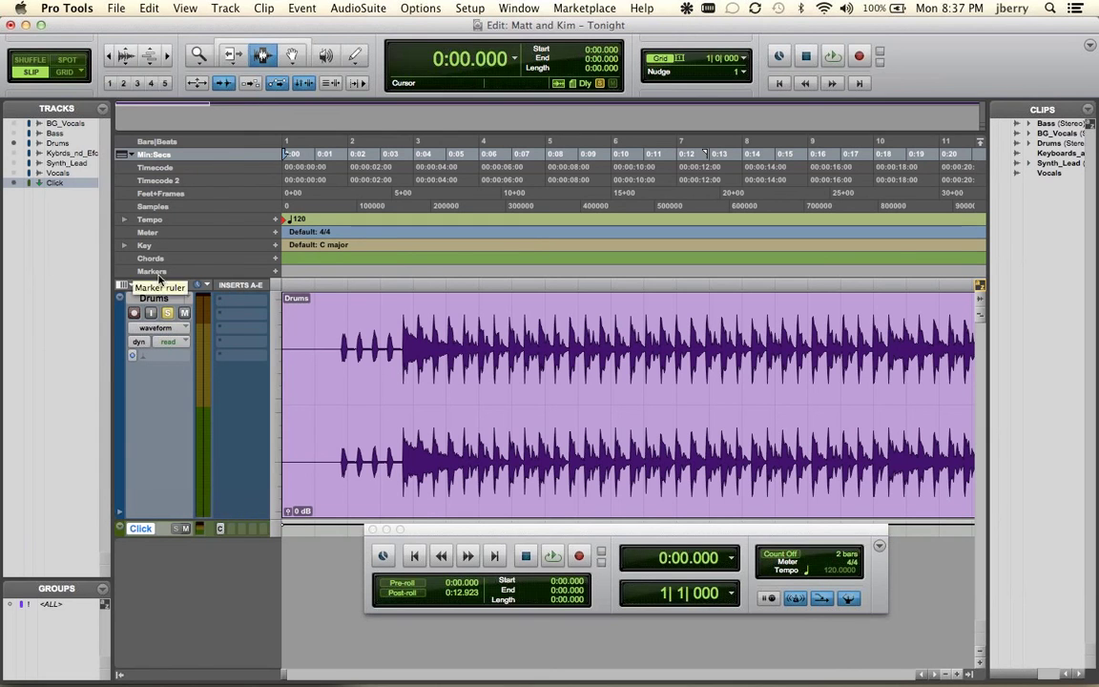
{"action": "left_click", "coordinate": [128, 156]}
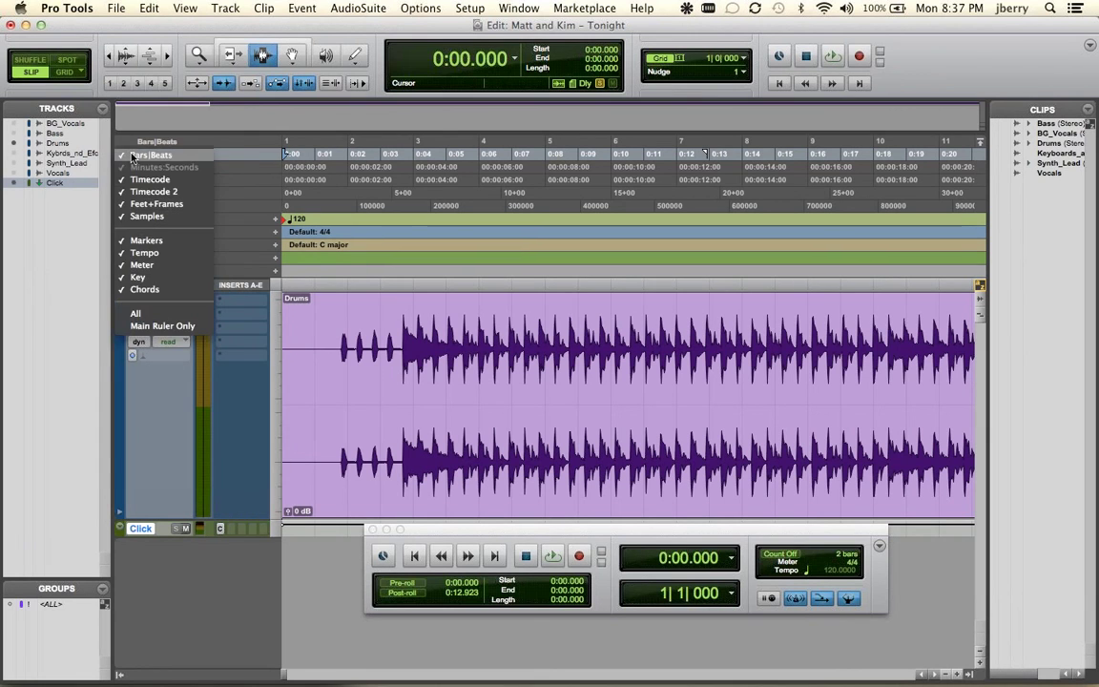
{"action": "left_click", "coordinate": [166, 327]}
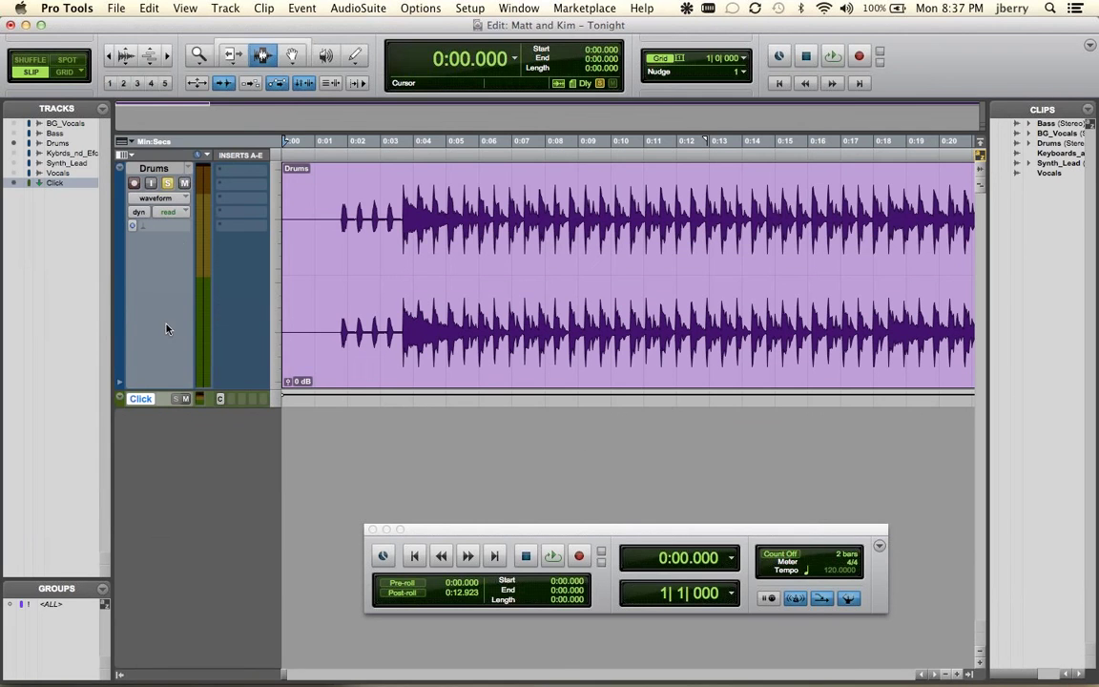
Show the Tempo ruler and set the tempo at the session start to 130 BPM
{"action": "left_click", "coordinate": [131, 141]}
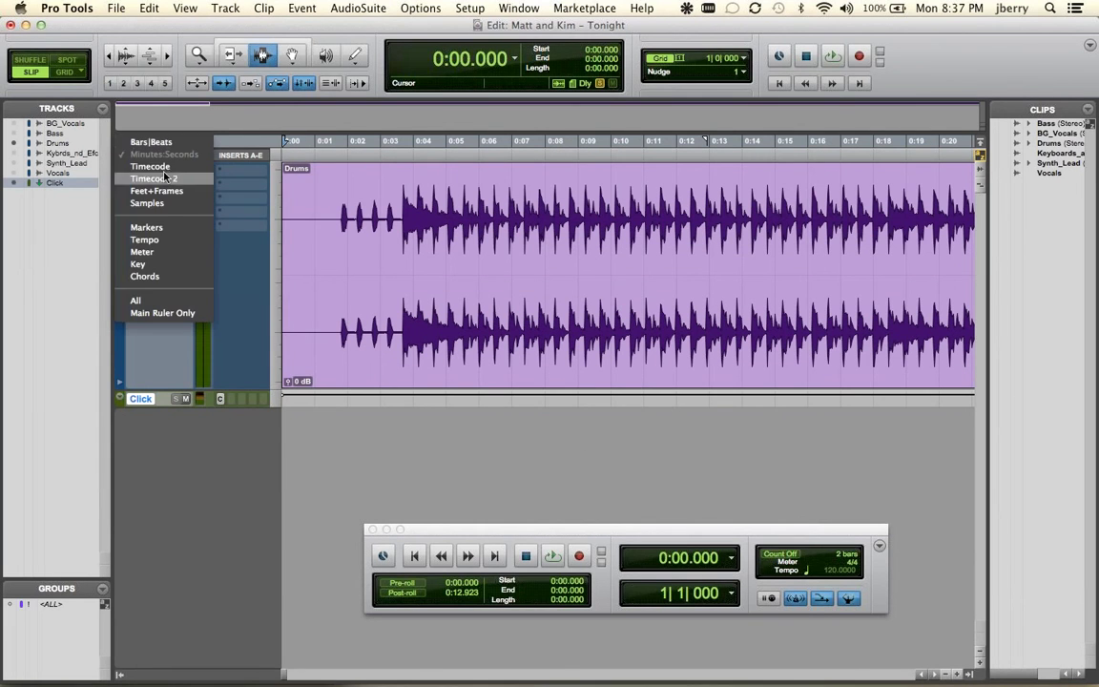
{"action": "left_click", "coordinate": [145, 239]}
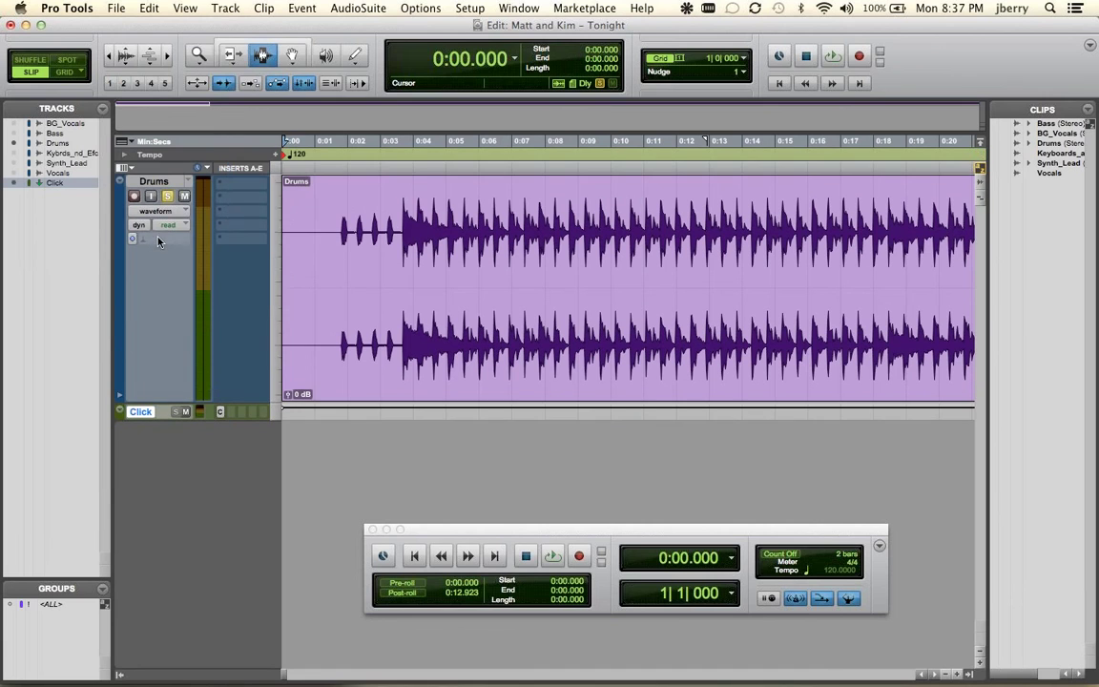
{"action": "double_click", "coordinate": [285, 154]}
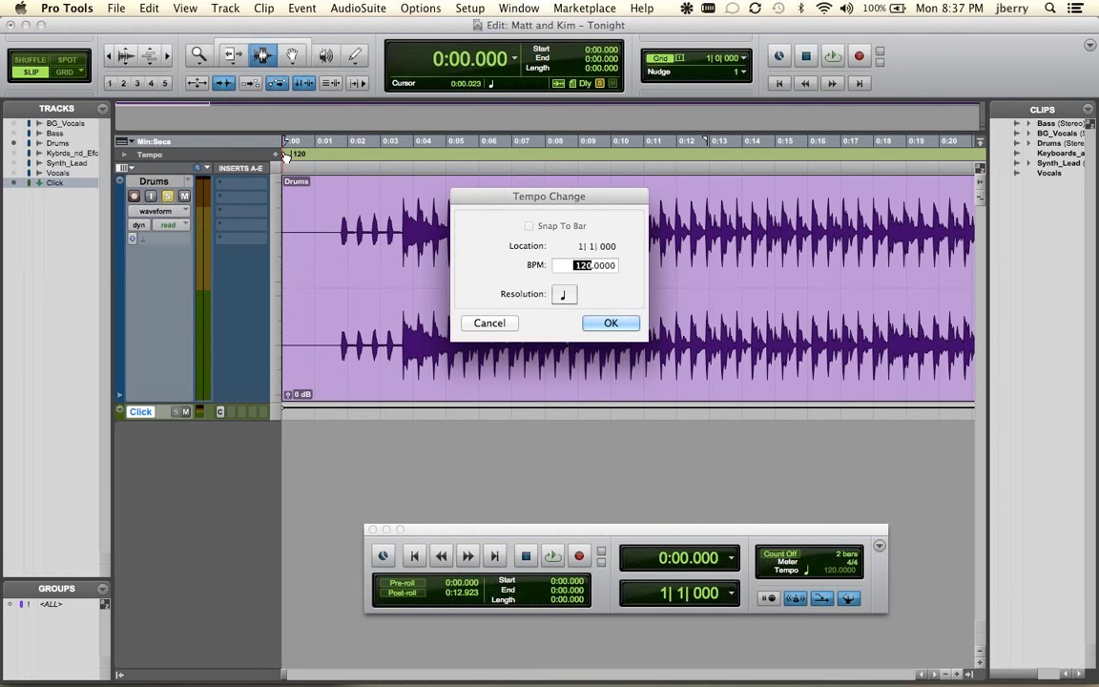
{"action": "type", "text": "130"}
{"action": "key", "text": "Return"}
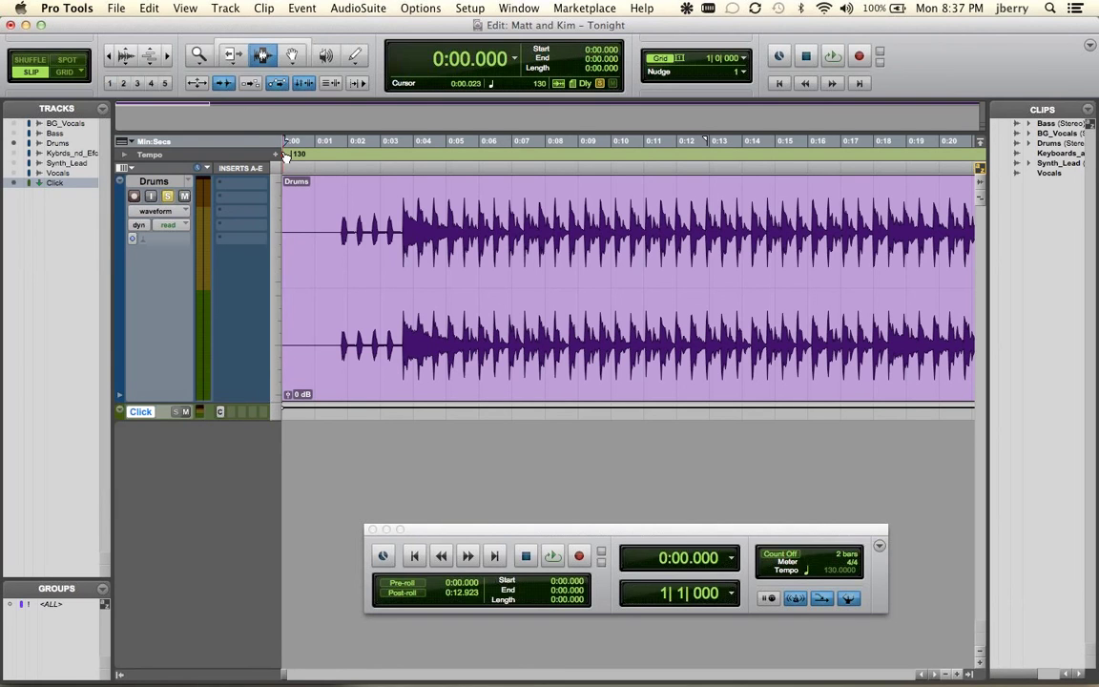
{"action": "key", "text": "Return"}
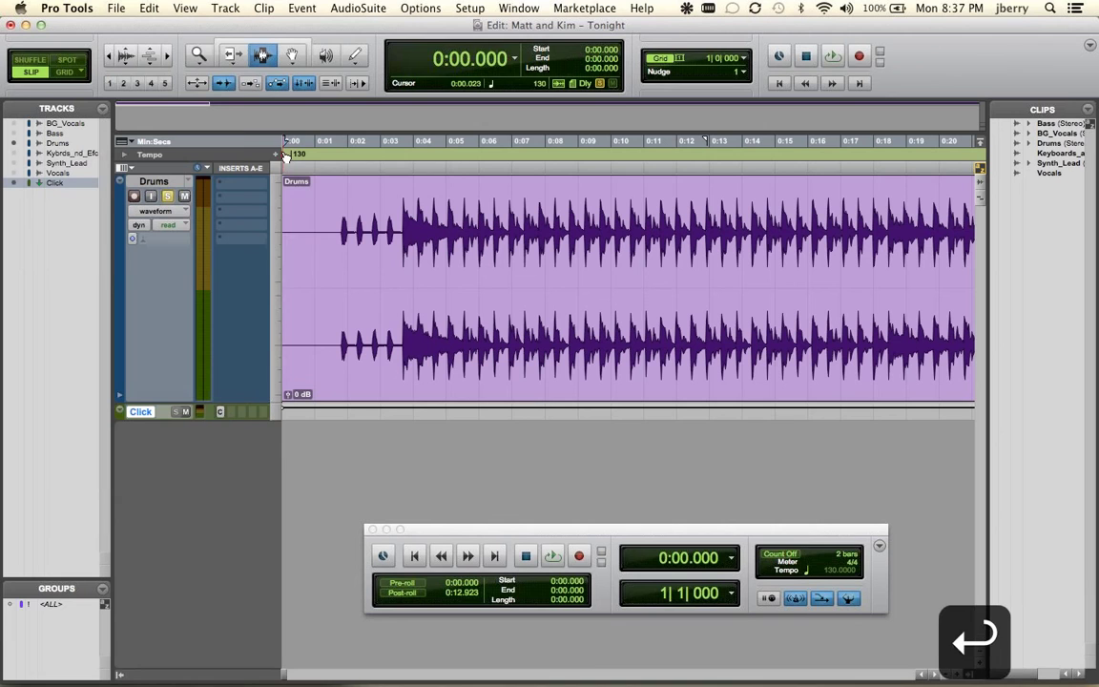
Switch the main time scale from Min:Secs to Bars|Beats
{"action": "left_click", "coordinate": [513, 61]}
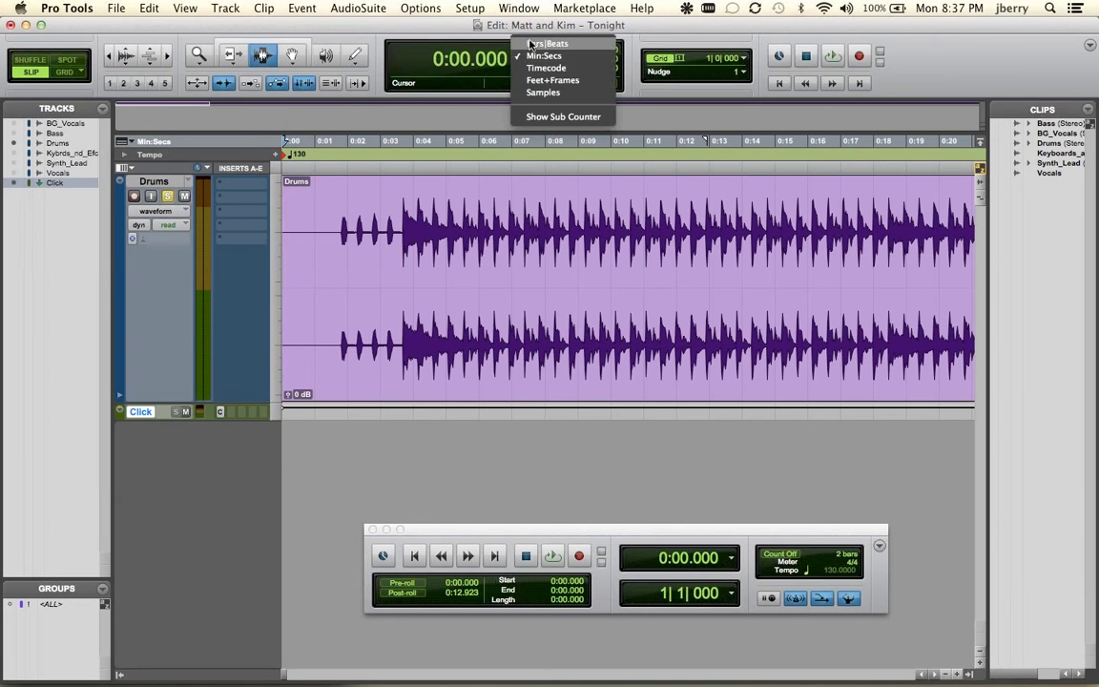
{"action": "left_click", "coordinate": [531, 45]}
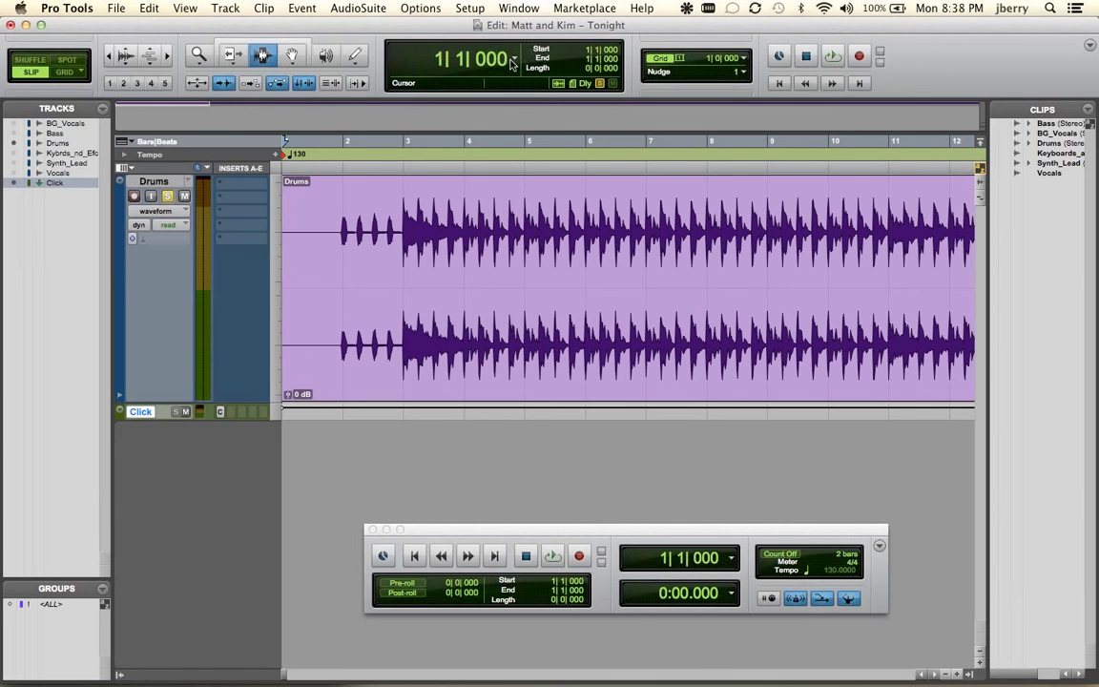
{"action": "left_click", "coordinate": [513, 63]}
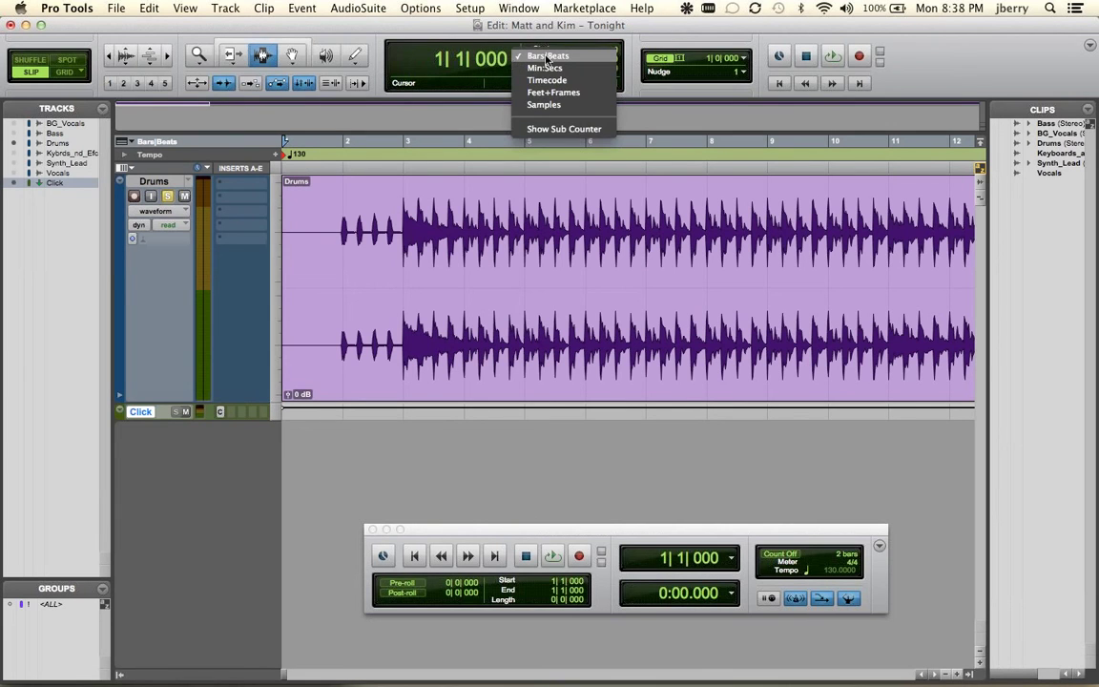
{"action": "left_click", "coordinate": [547, 58]}
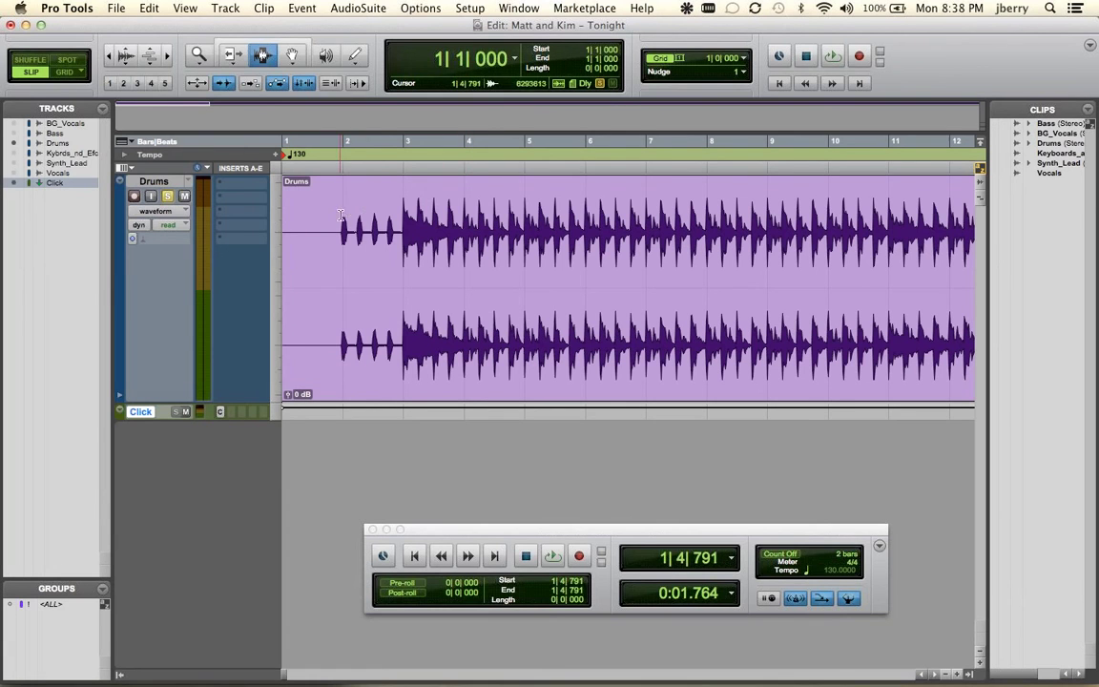
Select the four count-in hits on Drums, switch the edit mode to Grid, and make a snapped selection of bar 4
{"action": "left_click_drag", "start_coordinate": [340, 214], "coordinate": [400, 214]}
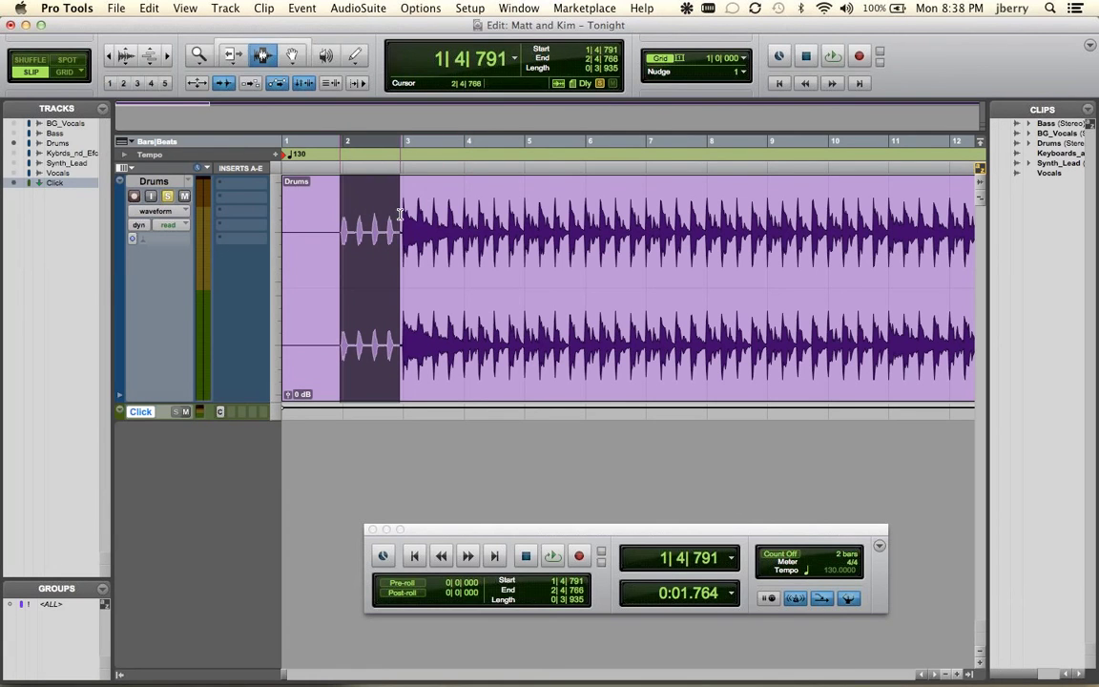
{"action": "left_click", "coordinate": [67, 72]}
{"action": "left_click_drag", "start_coordinate": [349, 201], "coordinate": [512, 233]}
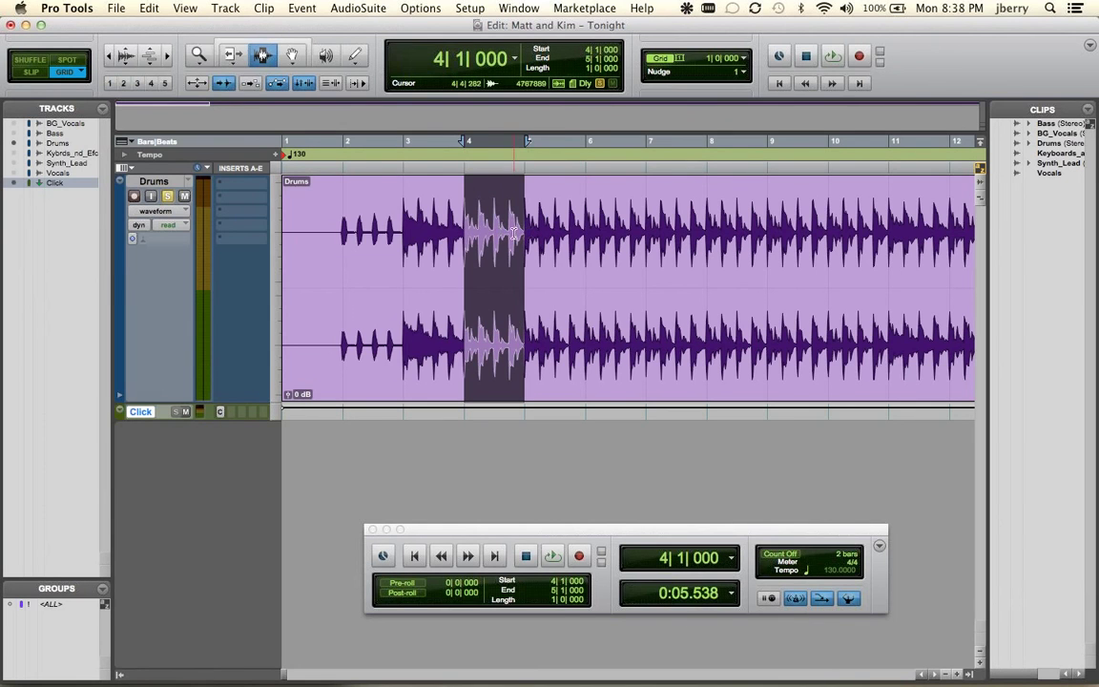
Play the soloed Drums track with the click from the session start for a few bars and stop
{"action": "key", "text": "Return"}
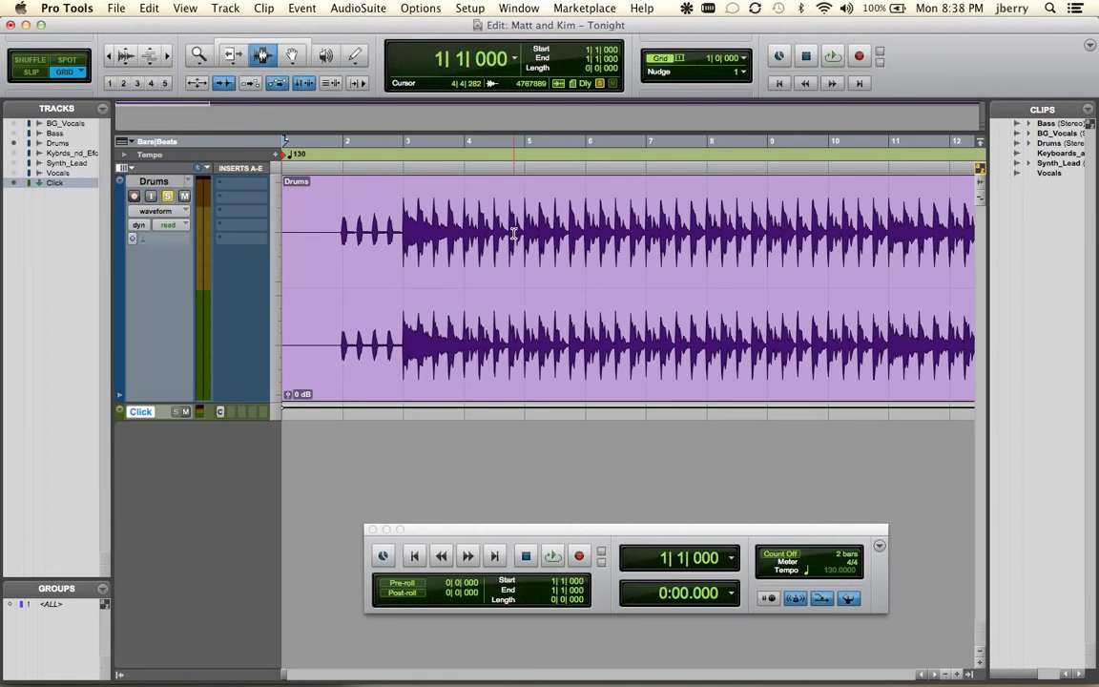
{"action": "key", "text": "space"}
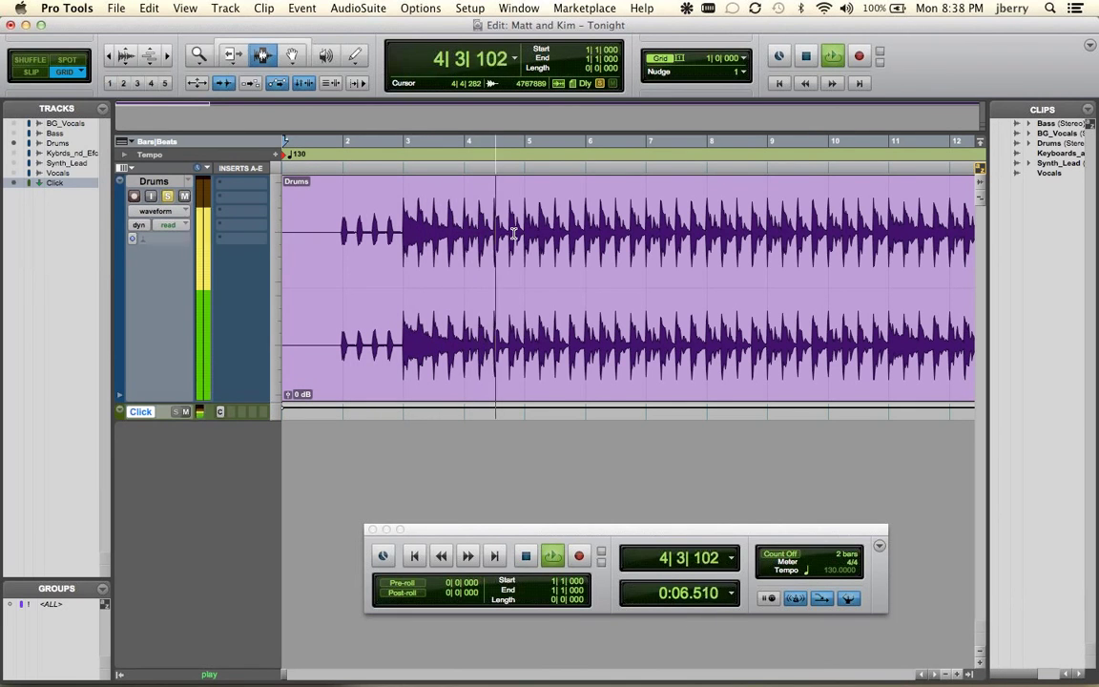
{"action": "key", "text": "space"}
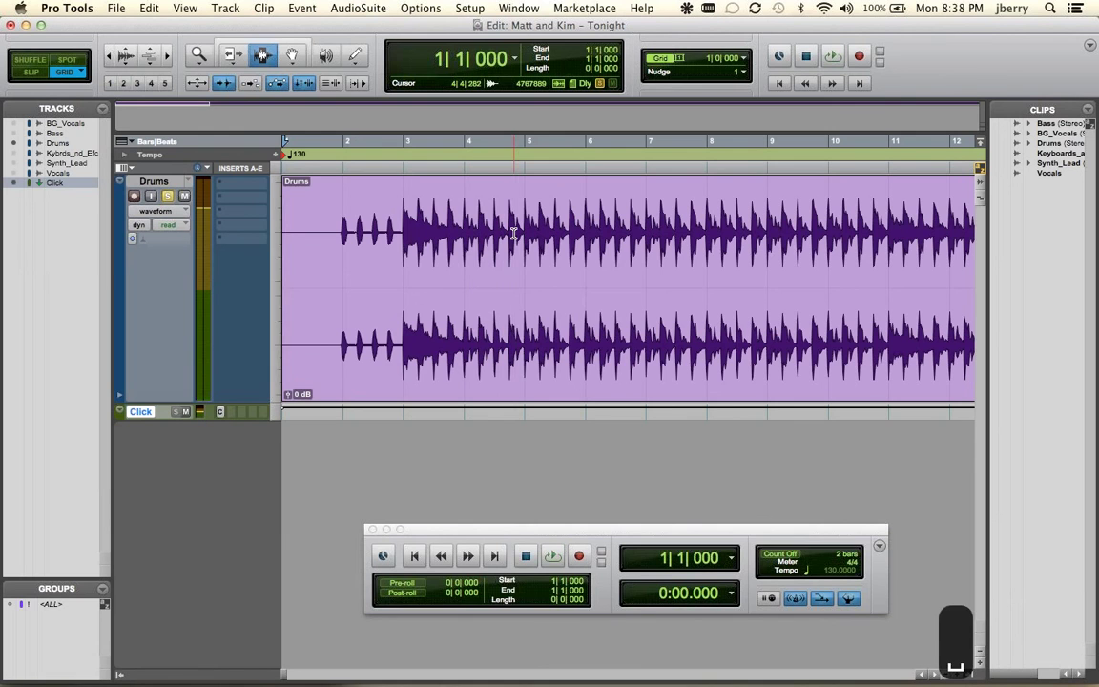
Select the entire Drums clip and examine how its start and end line up with the bar grid
{"action": "double_click", "coordinate": [514, 234]}
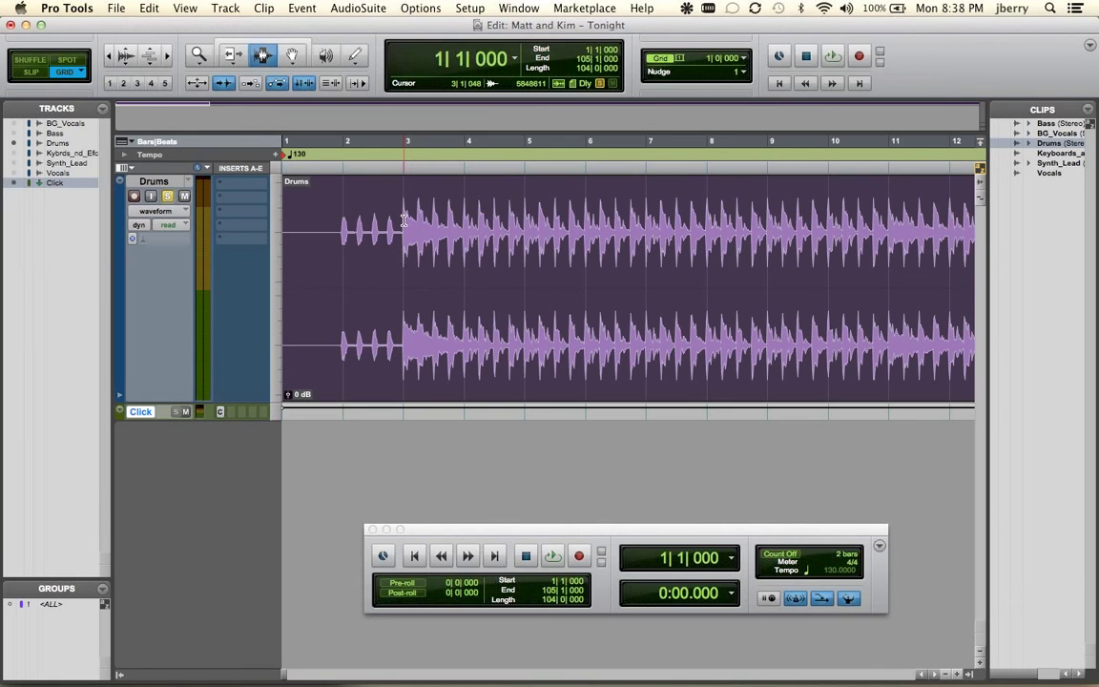
{"action": "key", "text": "Right"}
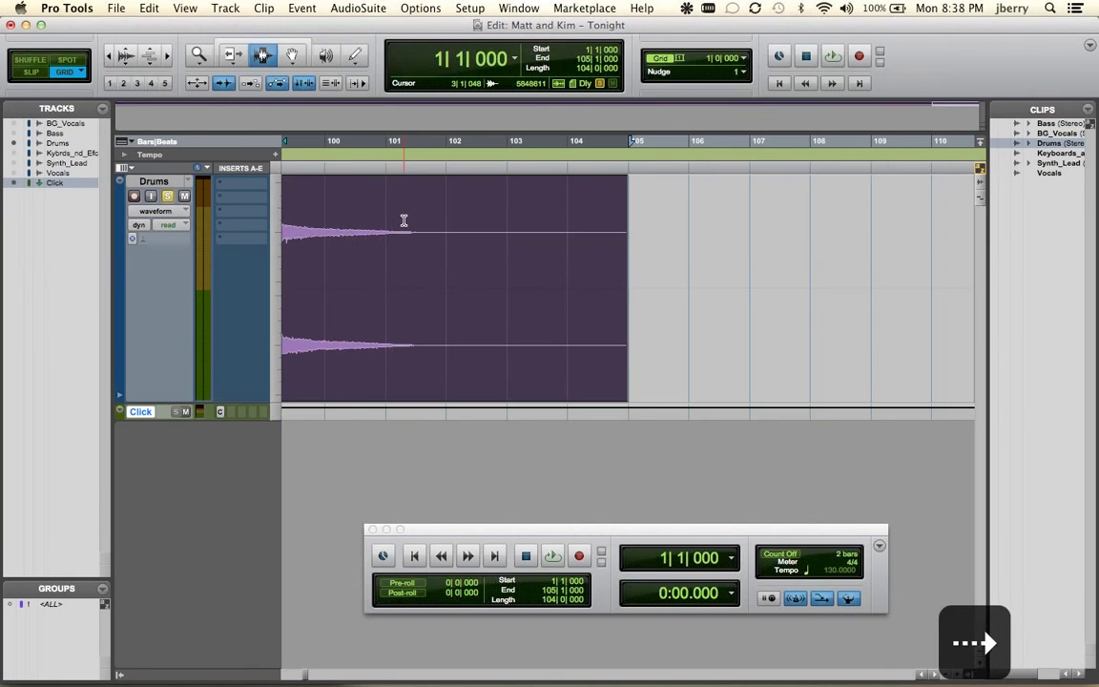
{"action": "key", "text": "super+bracketleft"}
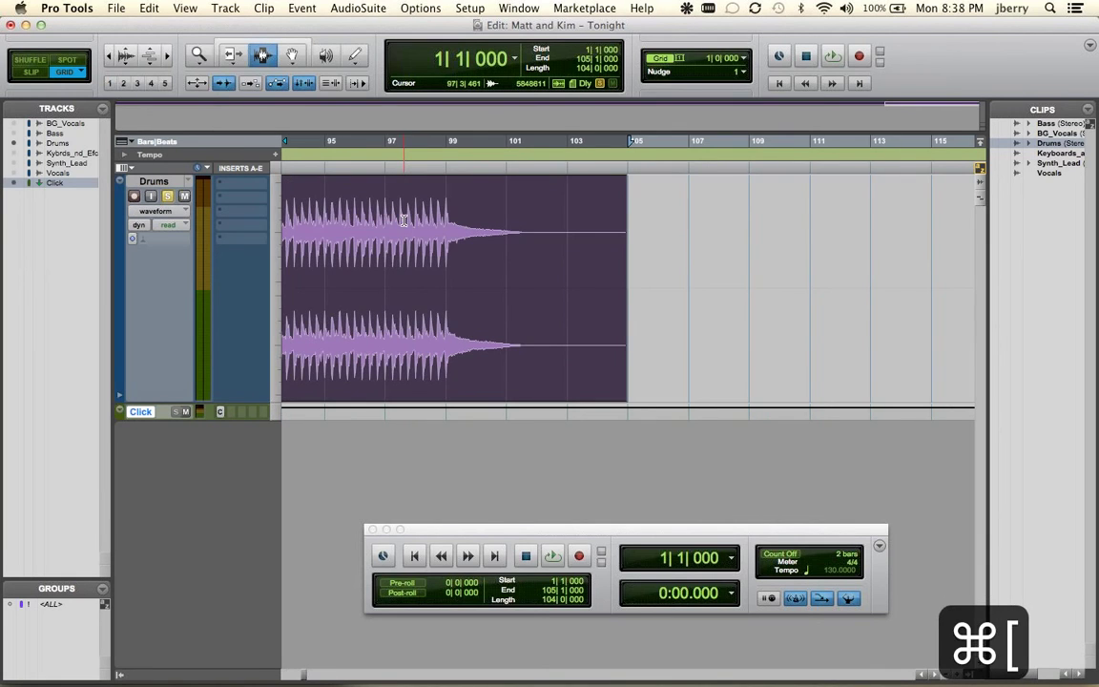
{"action": "key", "text": "Left"}
{"action": "key", "text": "Left"}
{"action": "key", "text": "Right"}
{"action": "key", "text": "Left"}
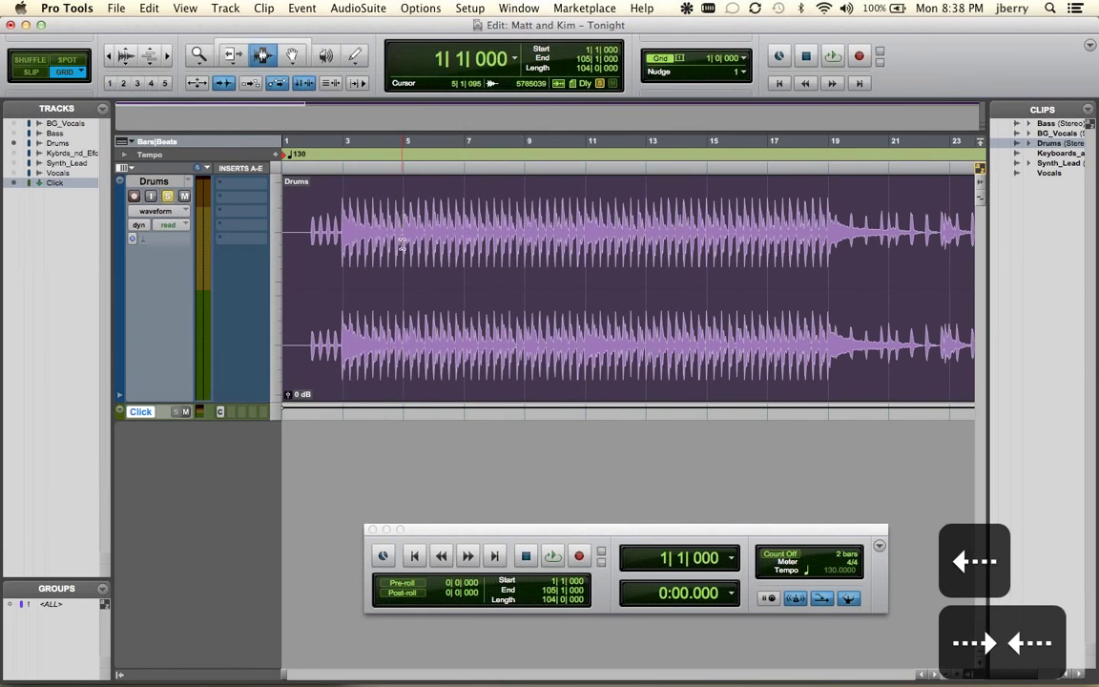
Separate the two-bar section from bar 7 to bar 9 of the Drums clip and inspect the cut at bar 7 up close
{"action": "left_click_drag", "start_coordinate": [466, 268], "coordinate": [521, 272]}
{"action": "key", "text": "super+e"}
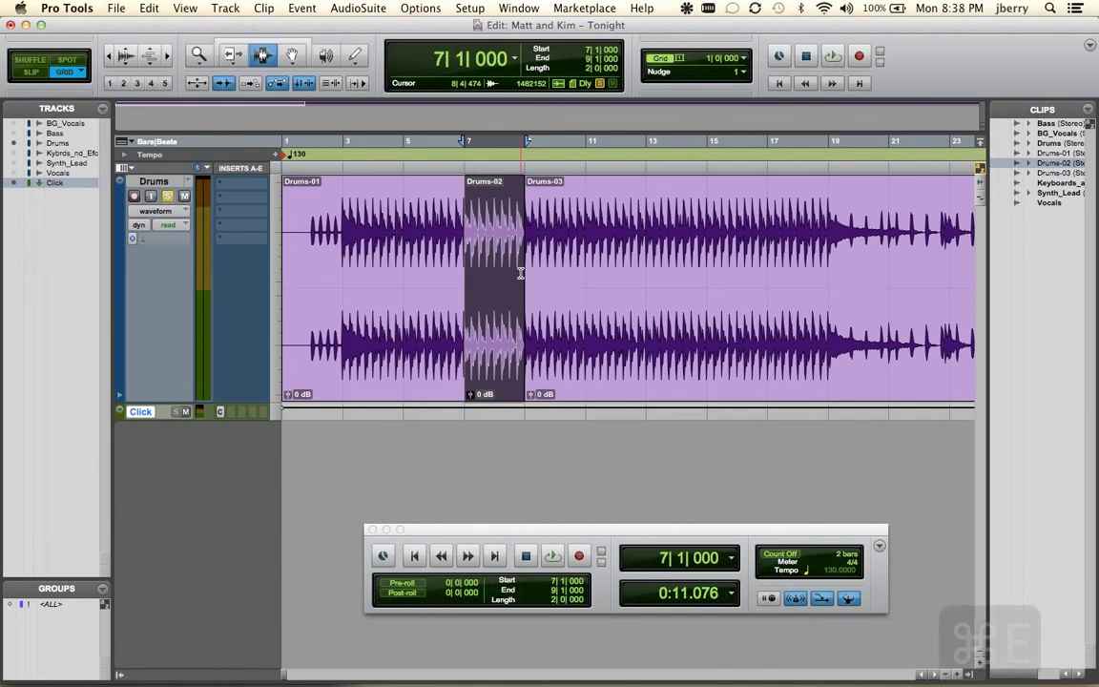
{"action": "key", "text": "super+bracketright"}
{"action": "key", "text": "super+bracketright"}
{"action": "key", "text": "super+bracketright"}
{"action": "key", "text": "super+bracketright"}
{"action": "key", "text": "super+bracketright"}
{"action": "key", "text": "super+bracketright"}
{"action": "key", "text": "super+bracketright"}
{"action": "key", "text": "super+bracketright"}
{"action": "key", "text": "super+bracketright"}
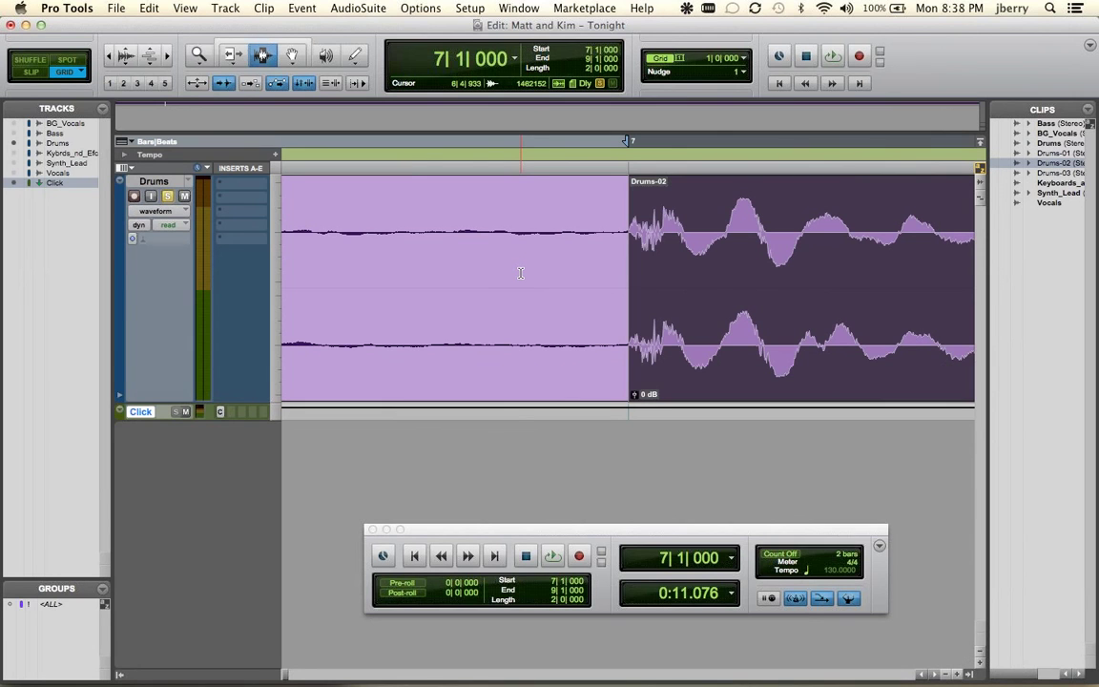
Compare the waveform at both edges of the separated section and undo the clip separation
{"action": "key", "text": "Tab"}
{"action": "key", "text": "Tab"}
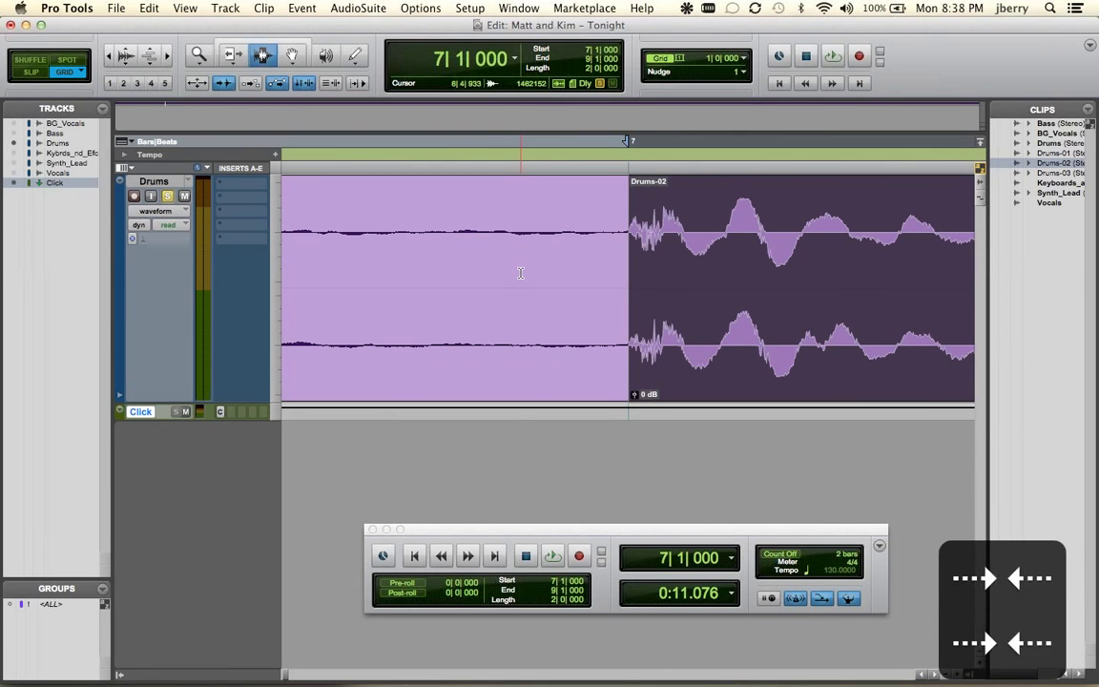
{"action": "key", "text": "Tab"}
{"action": "key", "text": "Tab"}
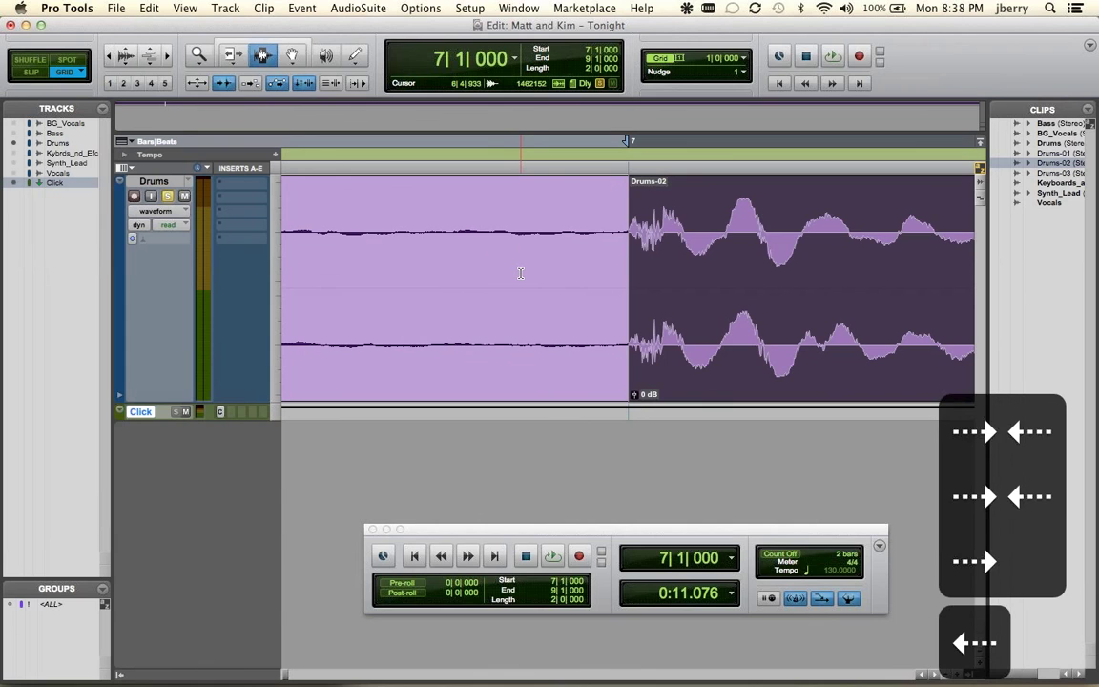
{"action": "key", "text": "Tab"}
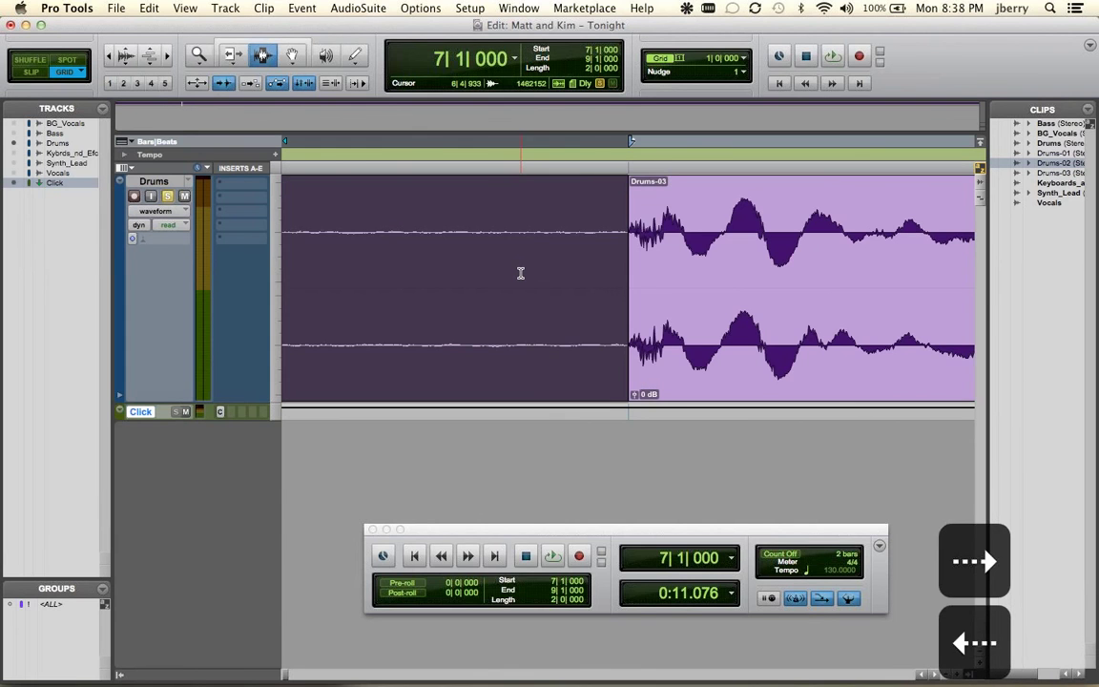
{"action": "key", "text": "alt+Tab"}
{"action": "key", "text": "super+z"}
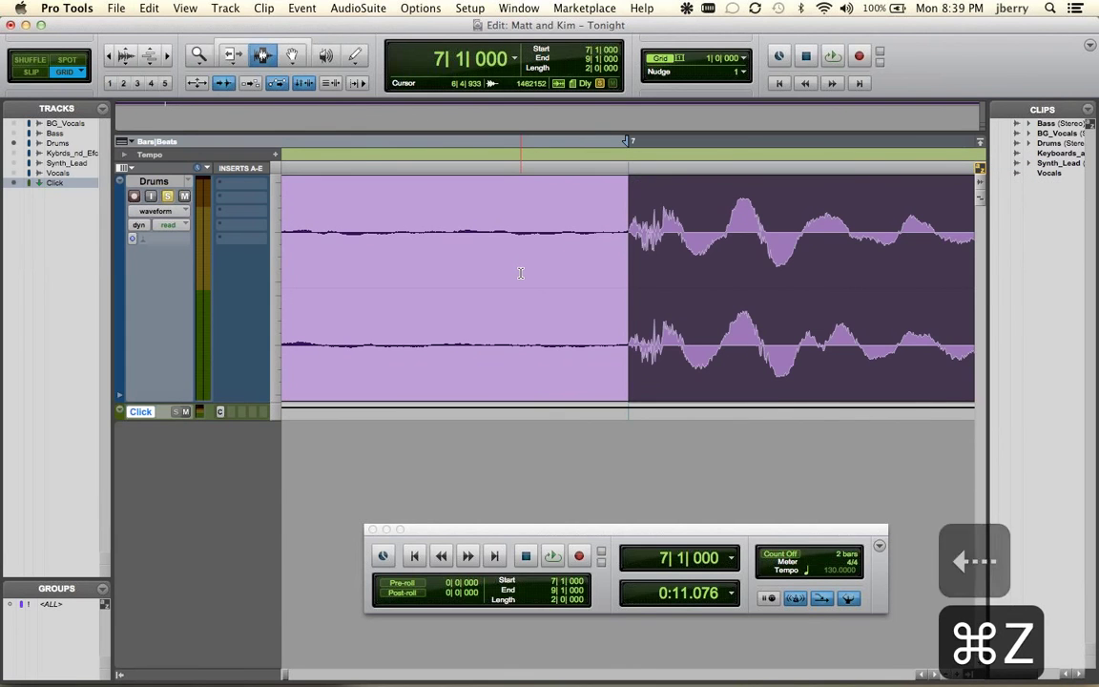
Play the end of the Drums track from bar 97 to compare it with the click, and stop playback
{"action": "key", "text": "Tab"}
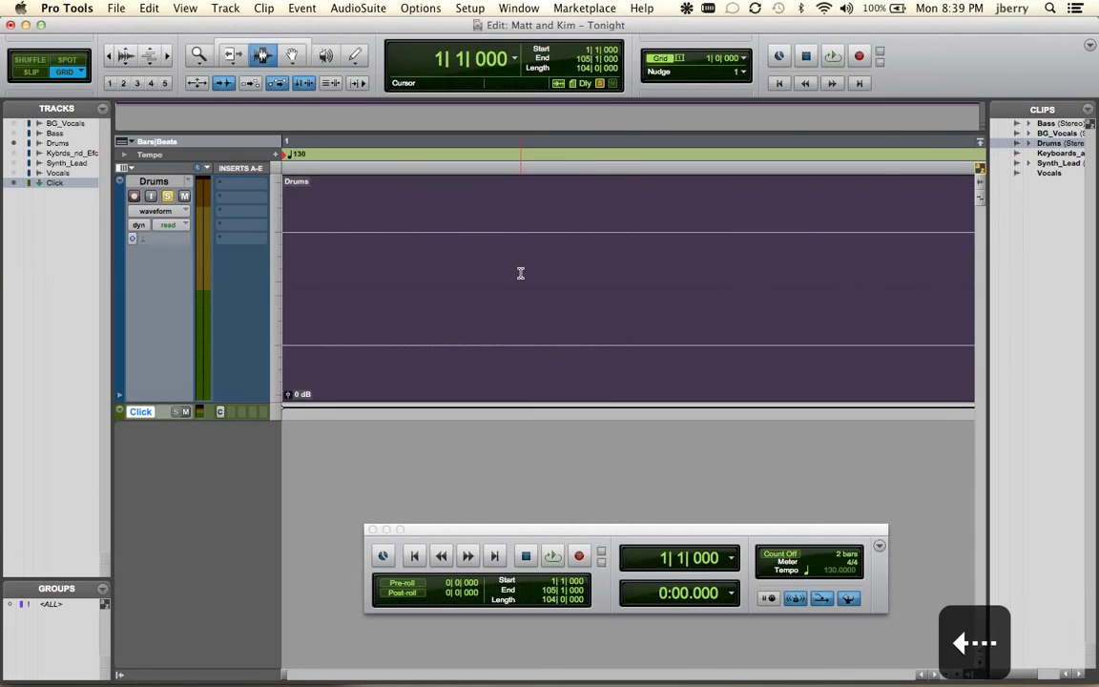
{"action": "key", "text": "super+bracketleft"}
{"action": "key", "text": "super+bracketleft"}
{"action": "key", "text": "super+bracketleft"}
{"action": "key", "text": "super+bracketleft"}
{"action": "key", "text": "super+bracketleft"}
{"action": "key", "text": "super+bracketleft"}
{"action": "key", "text": "super+bracketleft"}
{"action": "key", "text": "super+bracketleft"}
{"action": "key", "text": "super+bracketleft"}
{"action": "key", "text": "super+bracketleft"}
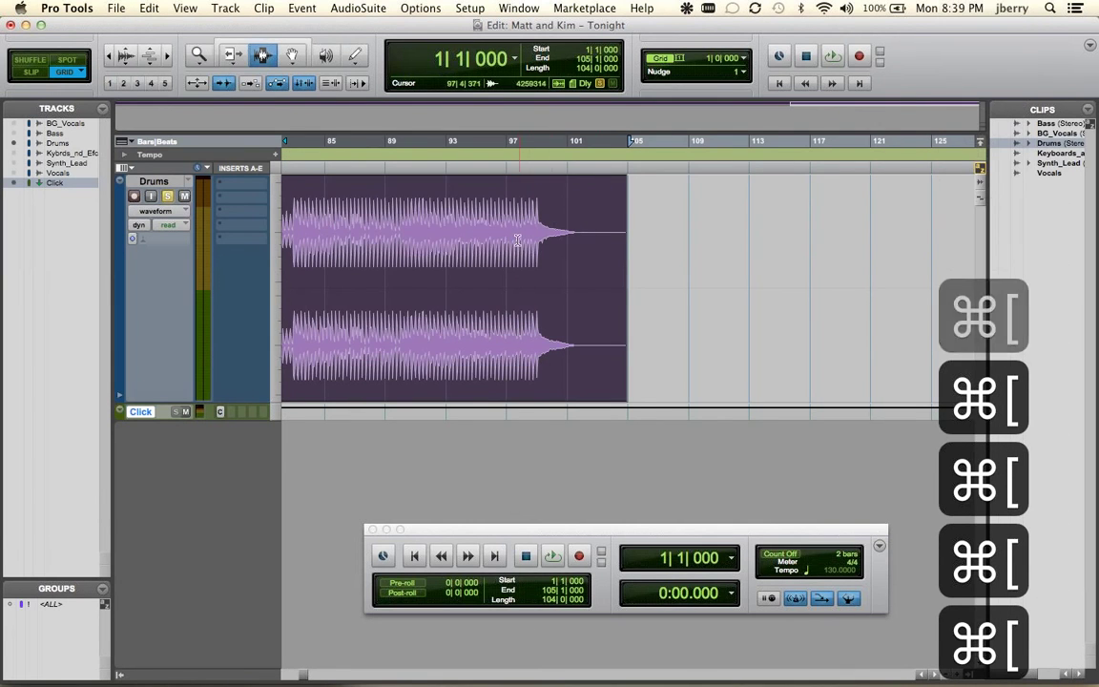
{"action": "left_click", "coordinate": [508, 247]}
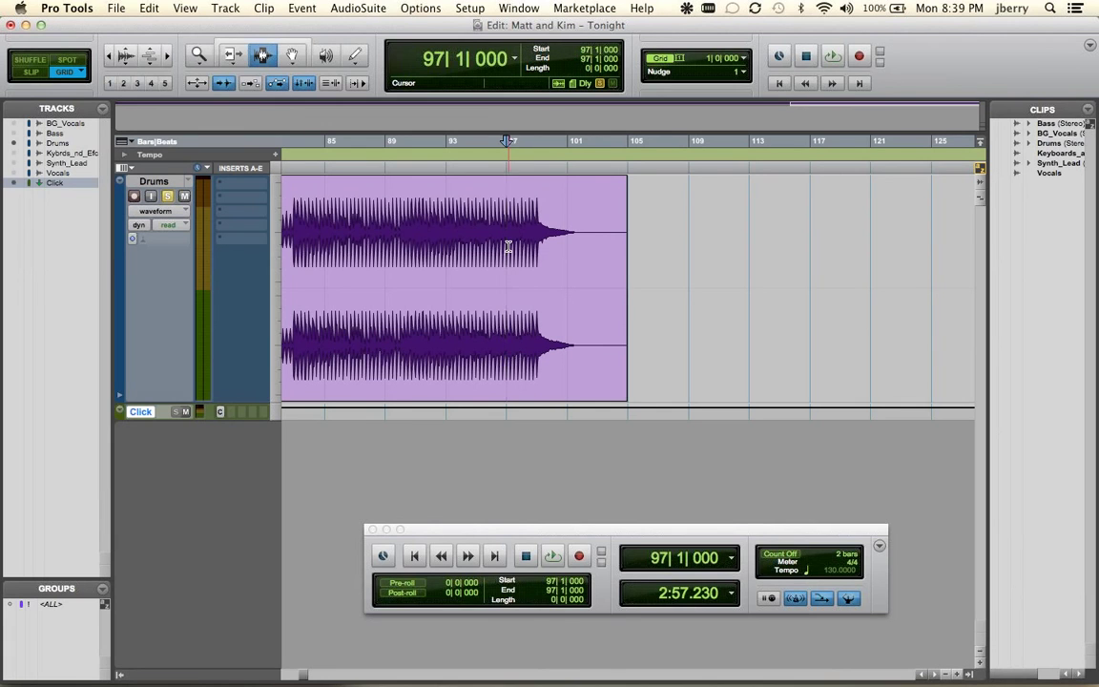
{"action": "key", "text": "space"}
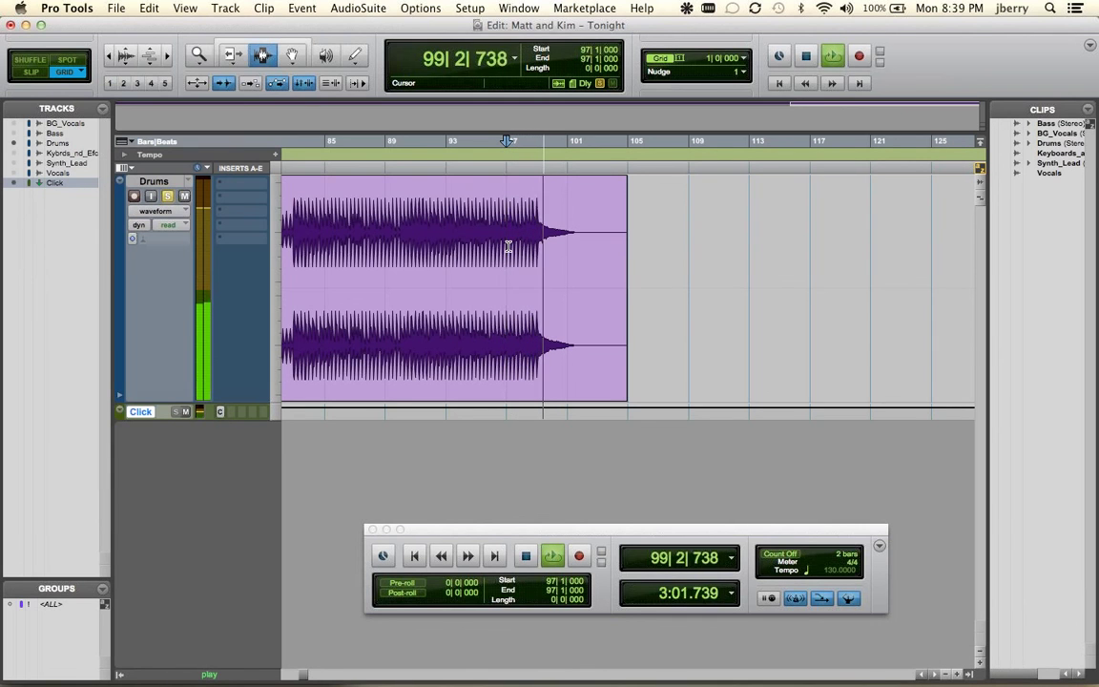
{"action": "key", "text": "space"}
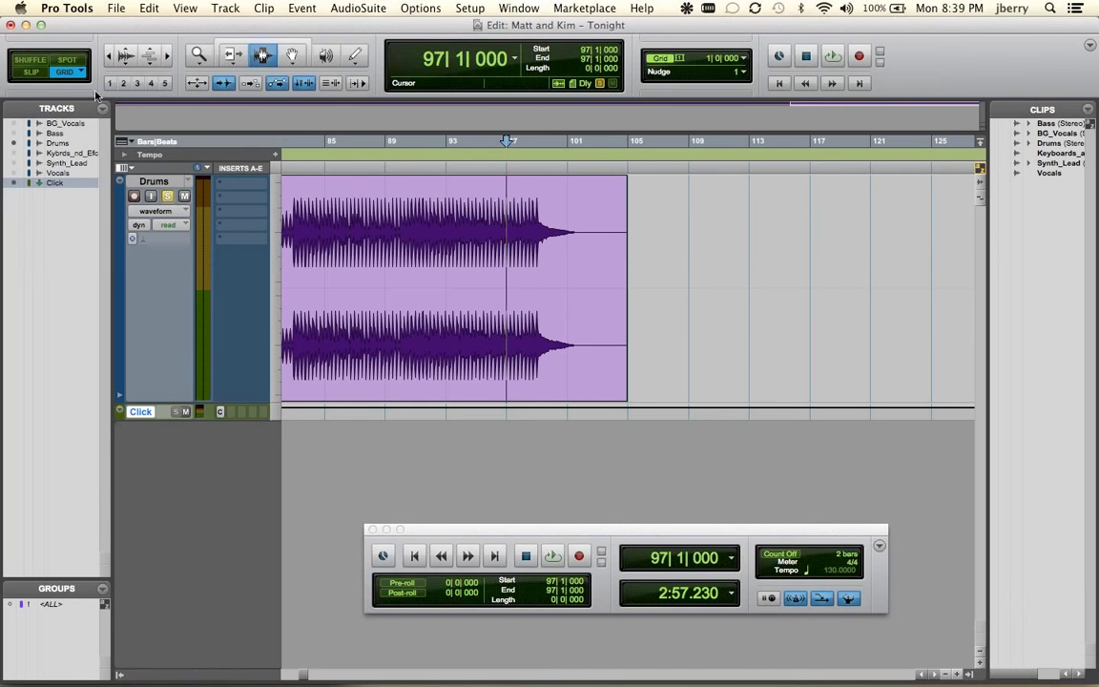
Hide all existing tracks and create 10 new mono audio tracks
{"action": "left_click", "coordinate": [14, 145], "text": "alt"}
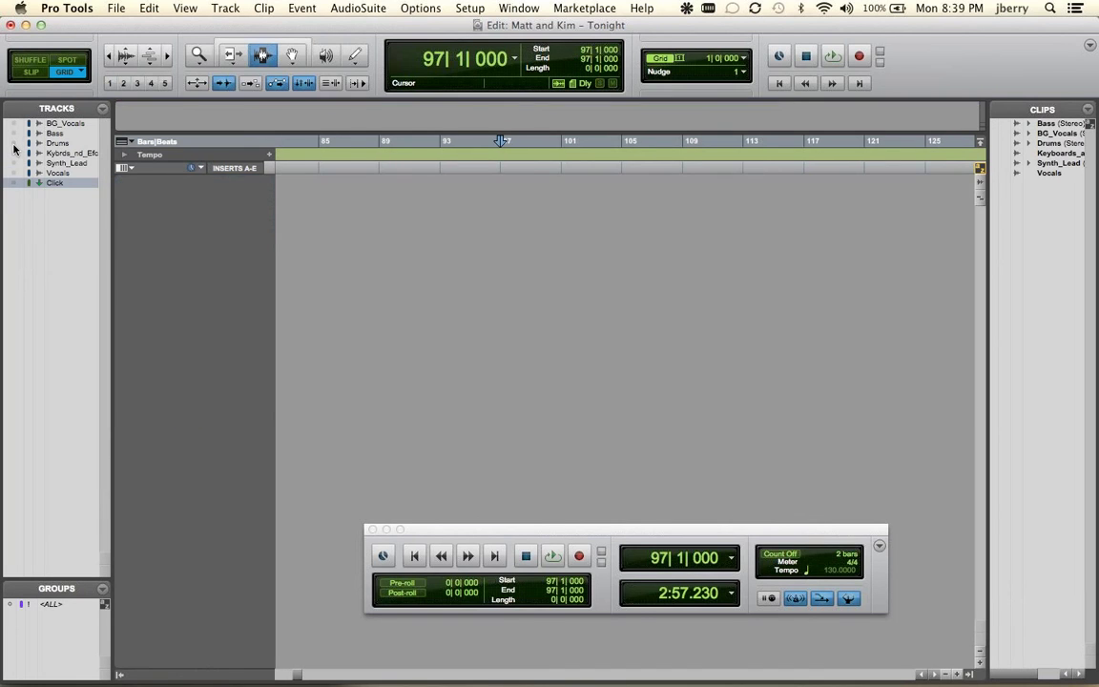
{"action": "key", "text": "ctrl+shift+n"}
{"action": "type", "text": "10"}
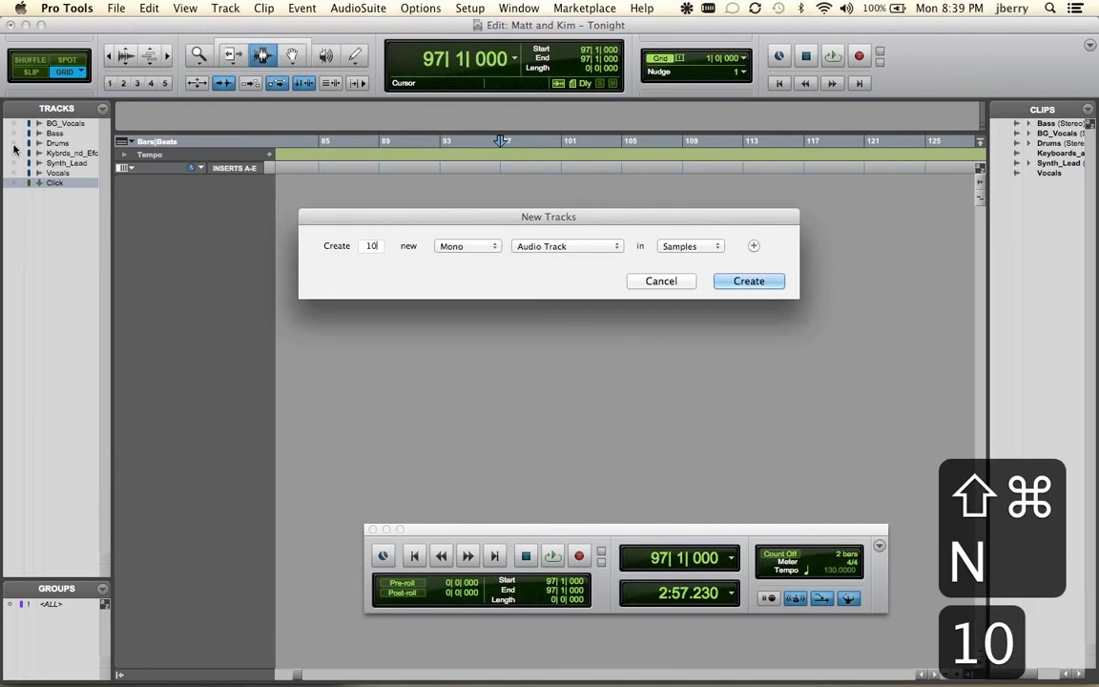
{"action": "key", "text": "Return"}
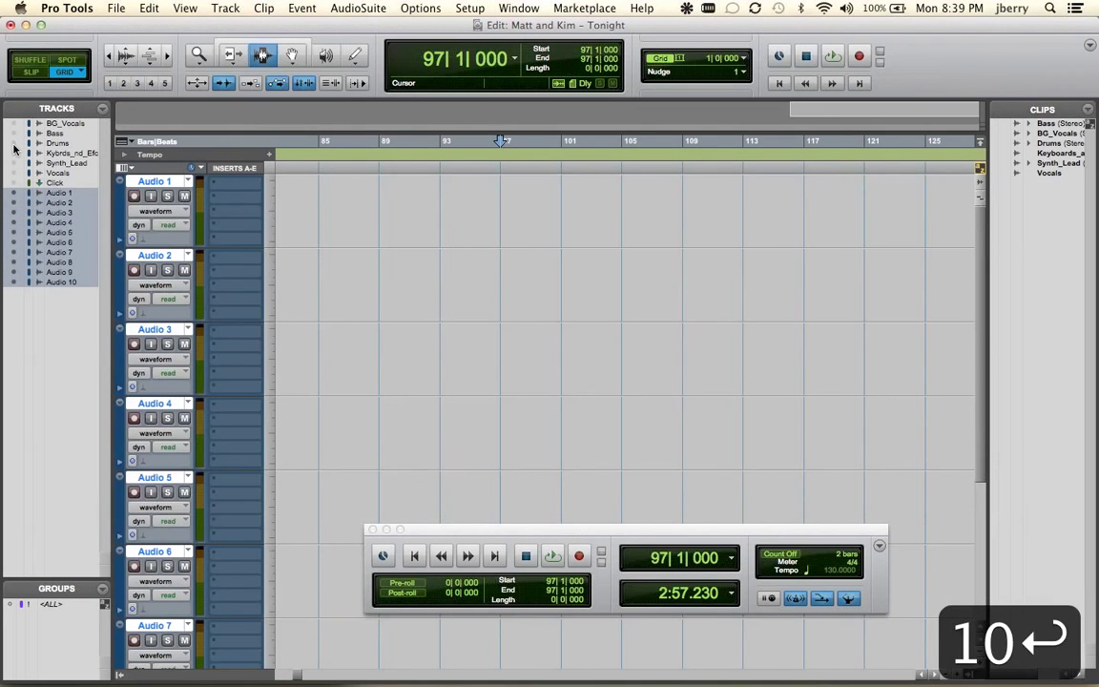
Return to the session start and delete all ten new tracks, Audio 1 through Audio 10
{"action": "key", "text": "Return"}
{"action": "key", "text": "ctrl+bracketright"}
{"action": "key", "text": "ctrl+bracketright"}
{"action": "key", "text": "ctrl+bracketright"}
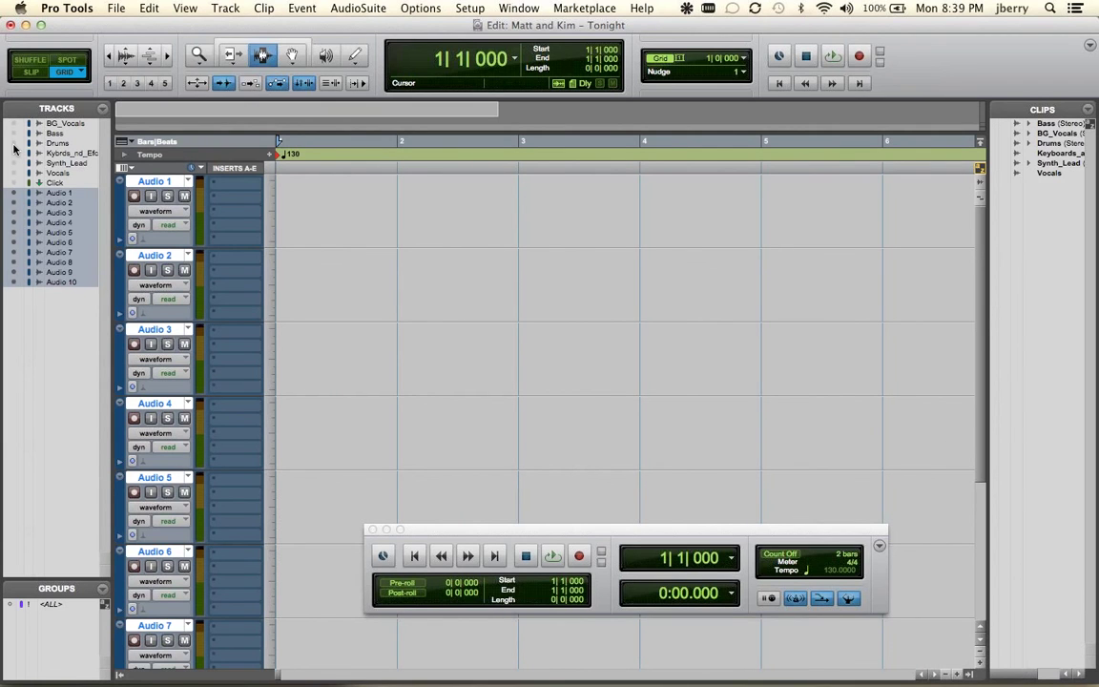
{"action": "right_click", "coordinate": [164, 181]}
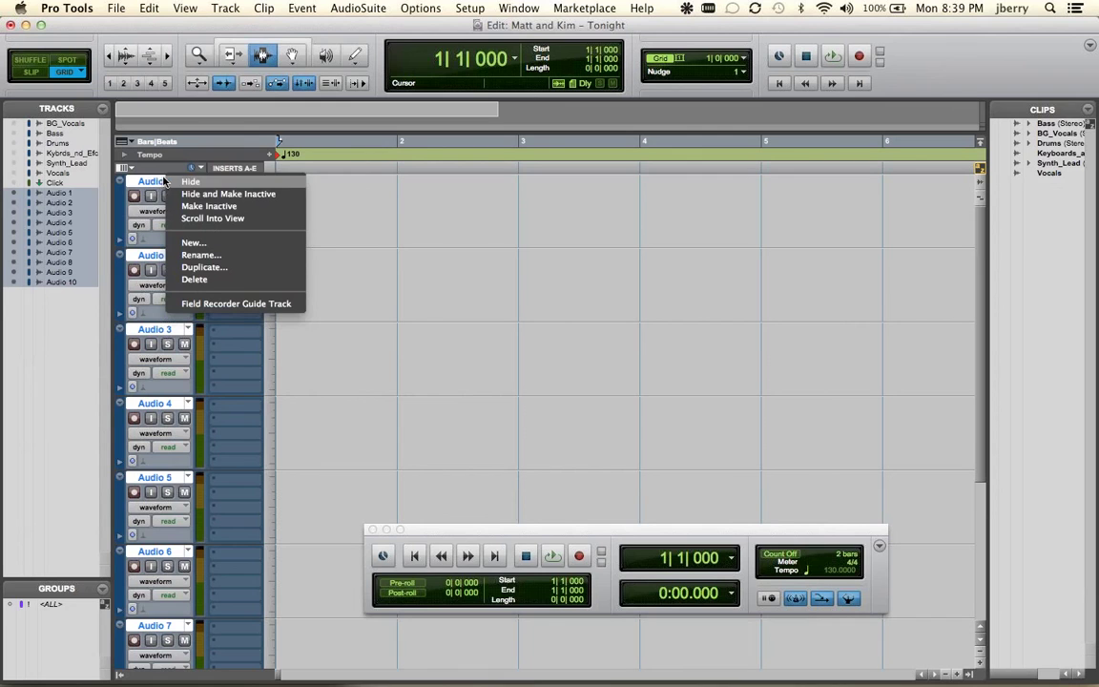
{"action": "left_click", "coordinate": [204, 282]}
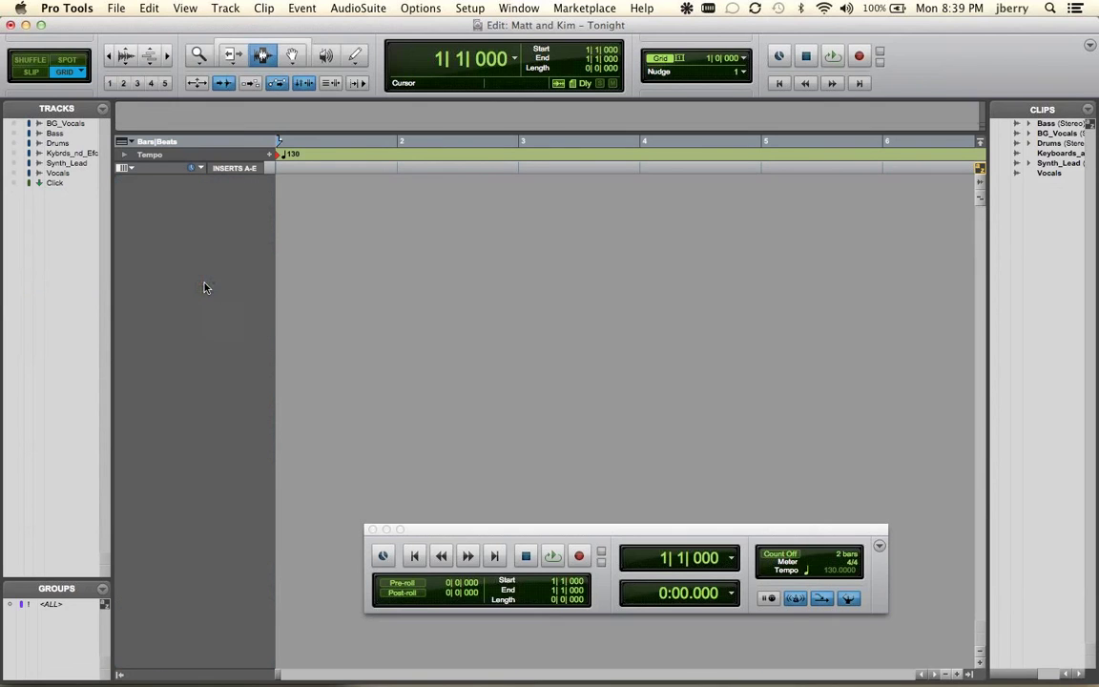
Show the Drums track and select four bars of its clip starting at bar 4
{"action": "left_click", "coordinate": [15, 144]}
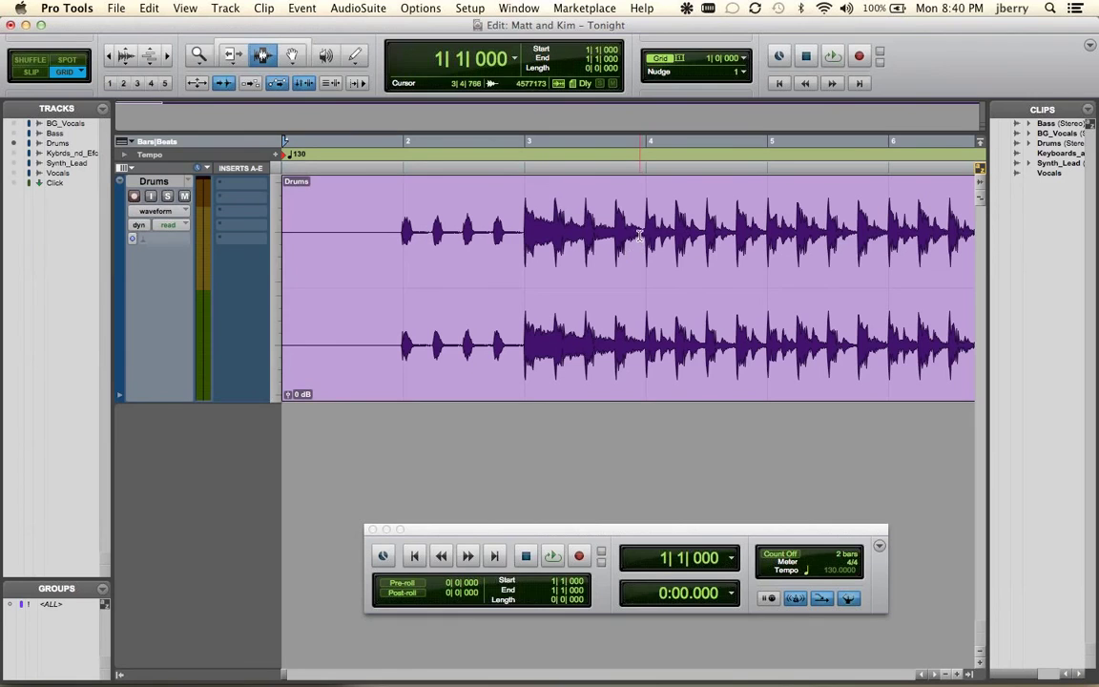
{"action": "left_click_drag", "start_coordinate": [645, 244], "coordinate": [750, 236]}
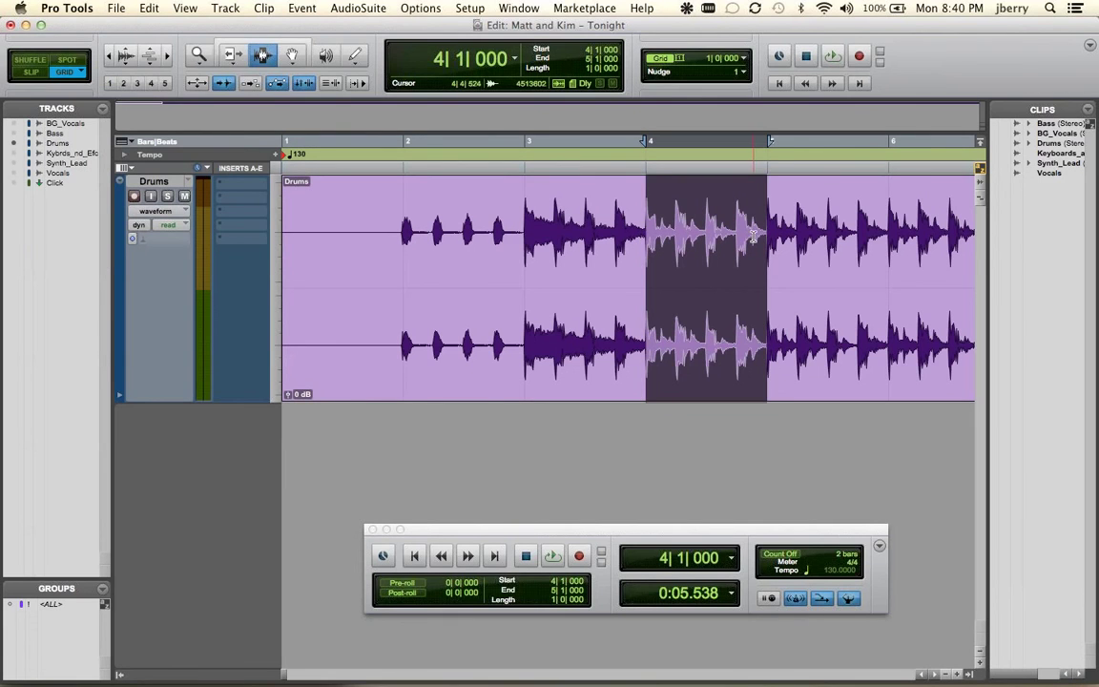
{"action": "left_click", "coordinate": [587, 70]}
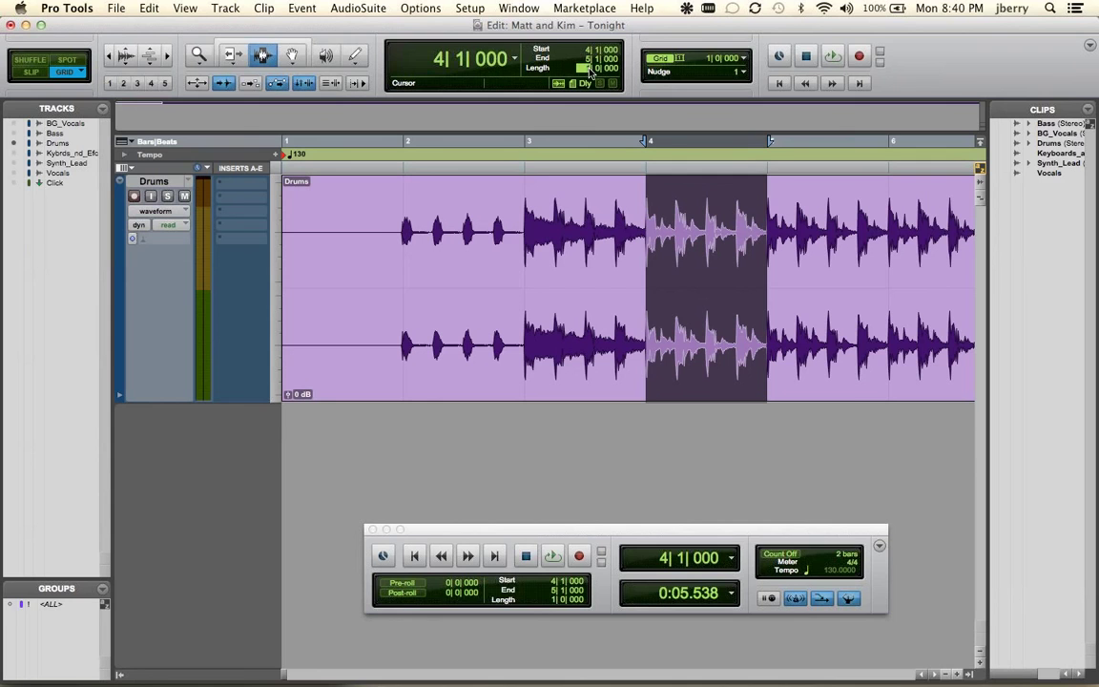
{"action": "type", "text": "4"}
{"action": "key", "text": "Return"}
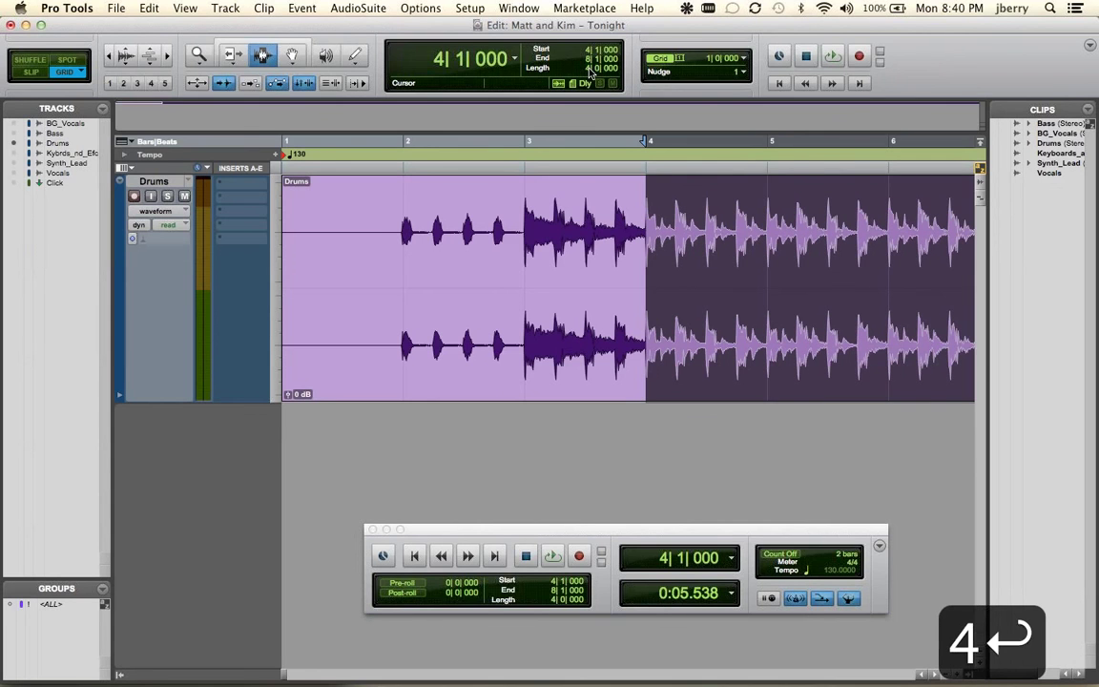
Check the start of the four-bar selection up close and trim the Drums clip to the selection
{"action": "key", "text": "alt+f"}
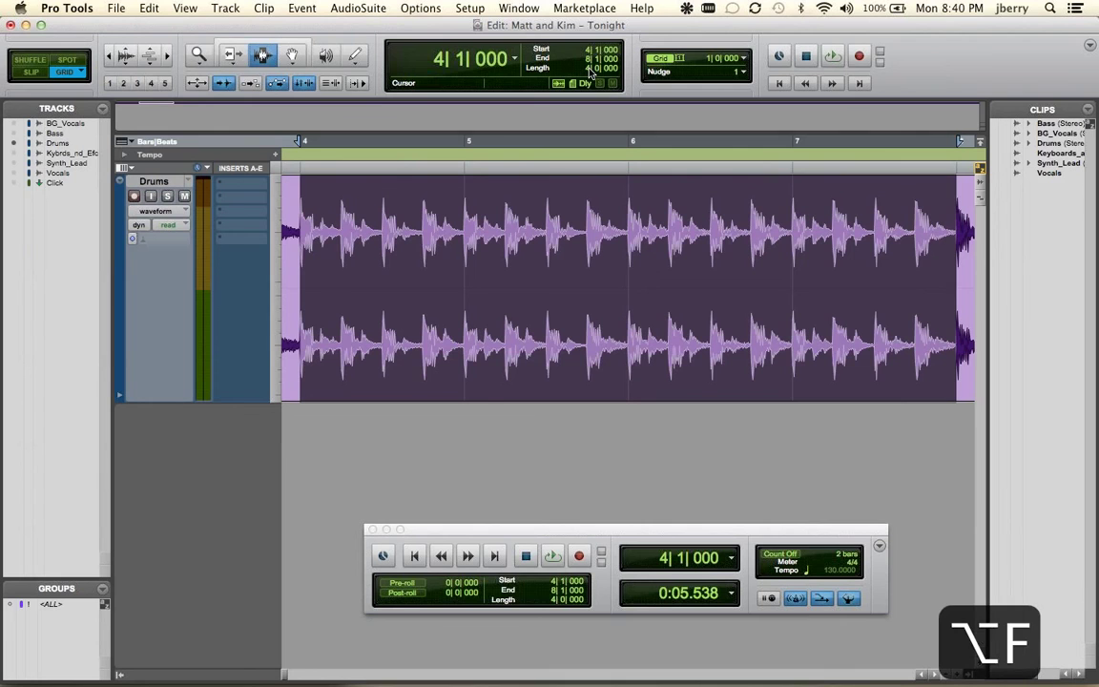
{"action": "key", "text": "super+bracketright"}
{"action": "key", "text": "super+bracketright"}
{"action": "key", "text": "super+bracketright"}
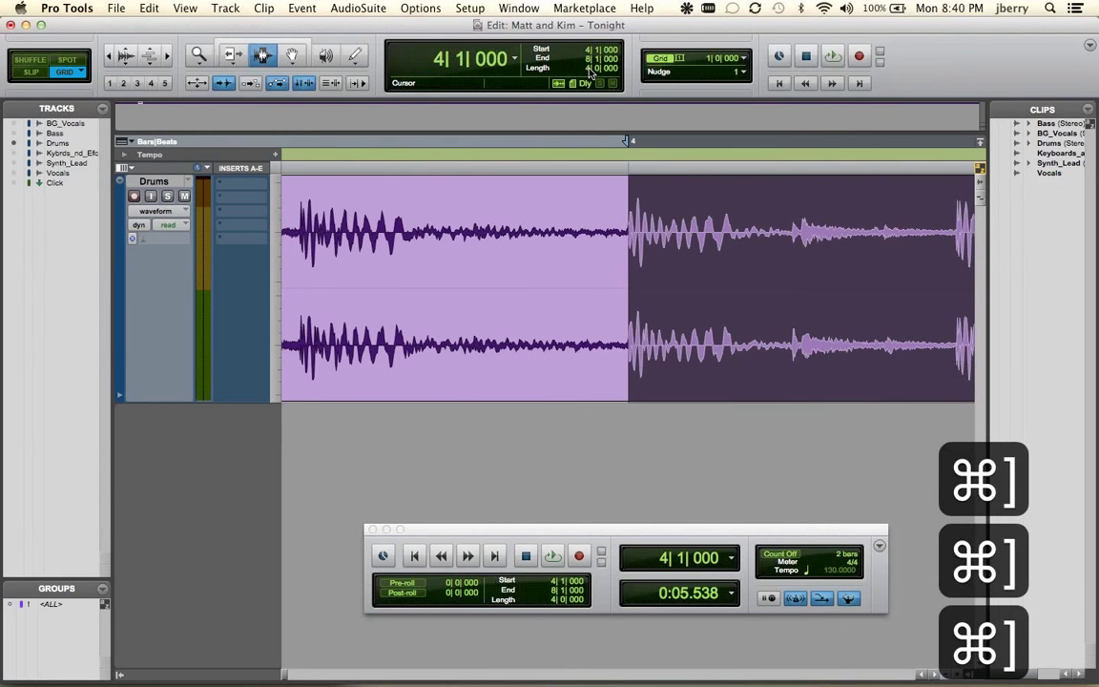
{"action": "key", "text": "alt+f"}
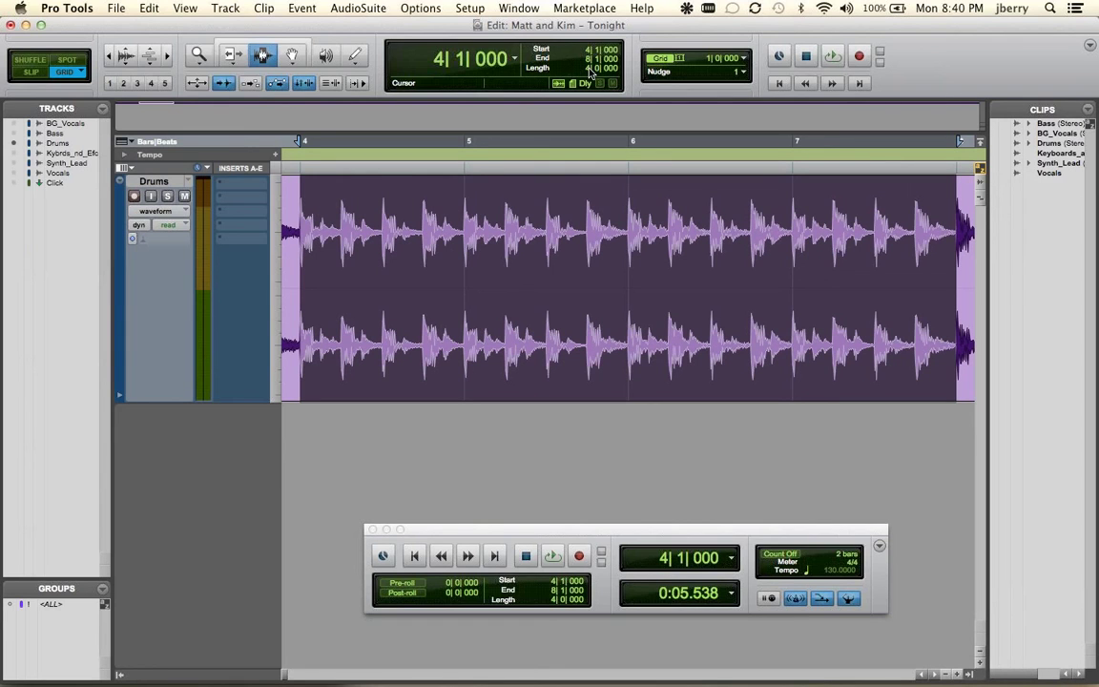
{"action": "key", "text": "super+bracketleft"}
{"action": "key", "text": "super+bracketleft"}
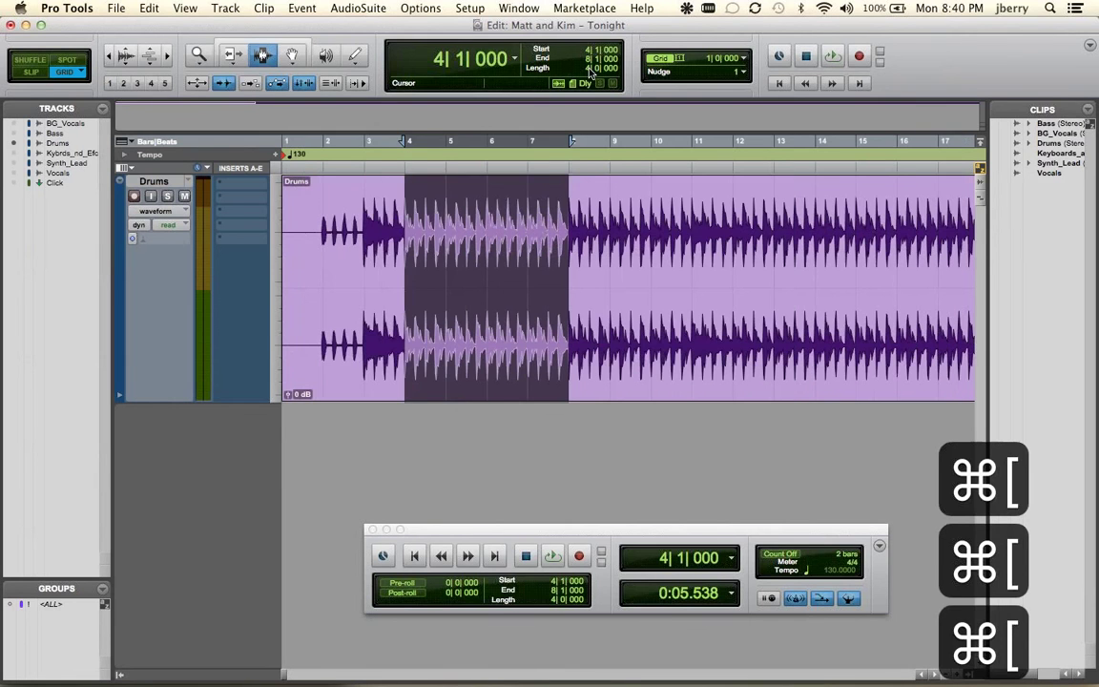
{"action": "key", "text": "super+bracketleft"}
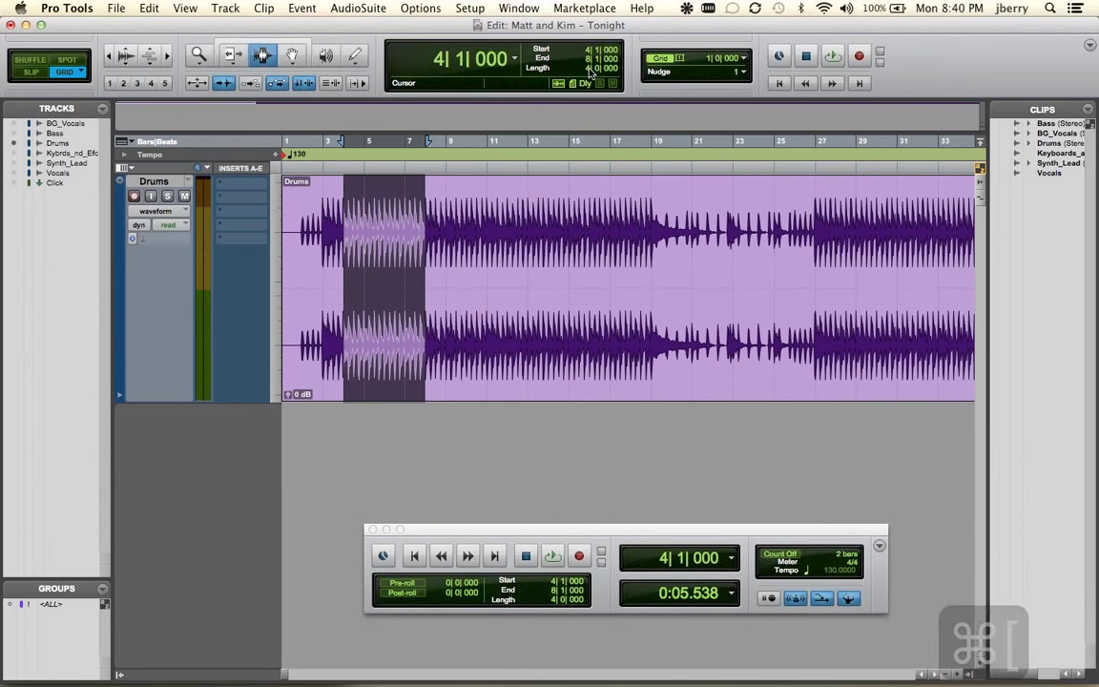
{"action": "key", "text": "super+t"}
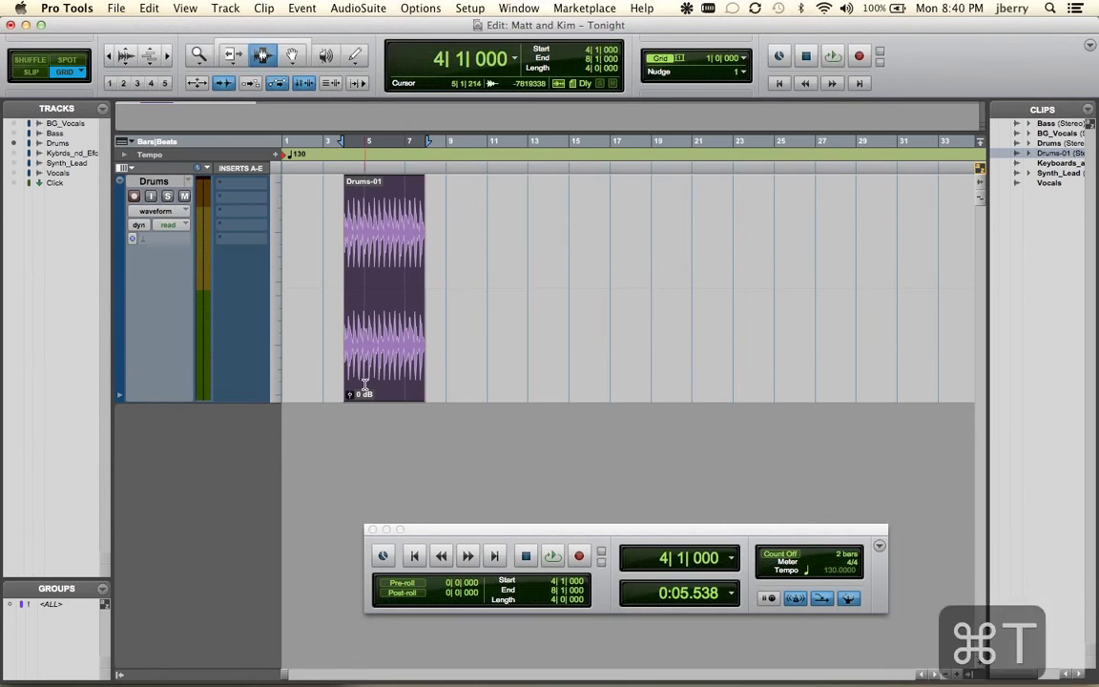
Move the trimmed four-bar drum clip to bar 1 and duplicate it three times back to back
{"action": "key", "text": "Escape"}
{"action": "left_click_drag", "start_coordinate": [383, 374], "coordinate": [283, 372]}
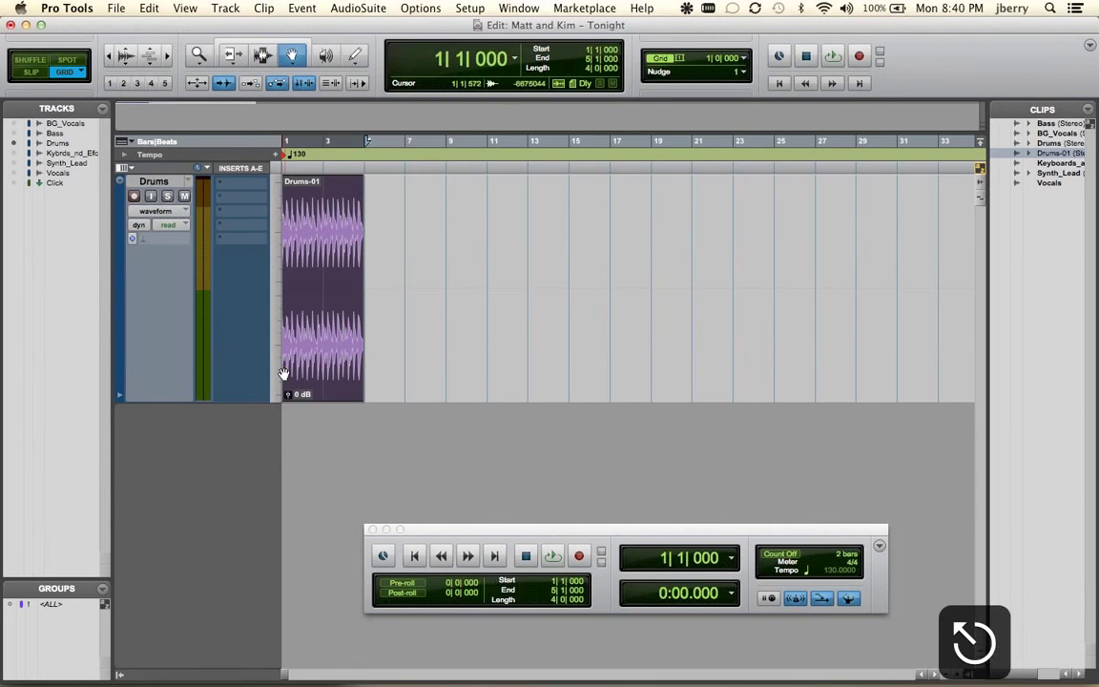
{"action": "key", "text": "super+backslash"}
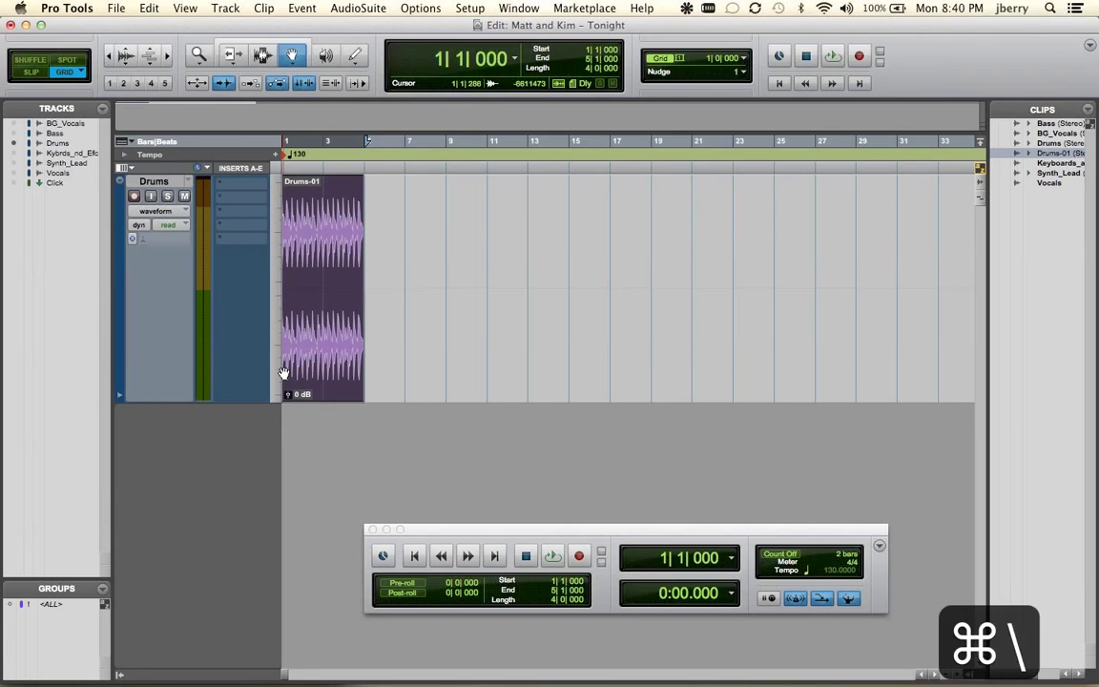
{"action": "key", "text": "super+bracketright"}
{"action": "key", "text": "super+bracketright"}
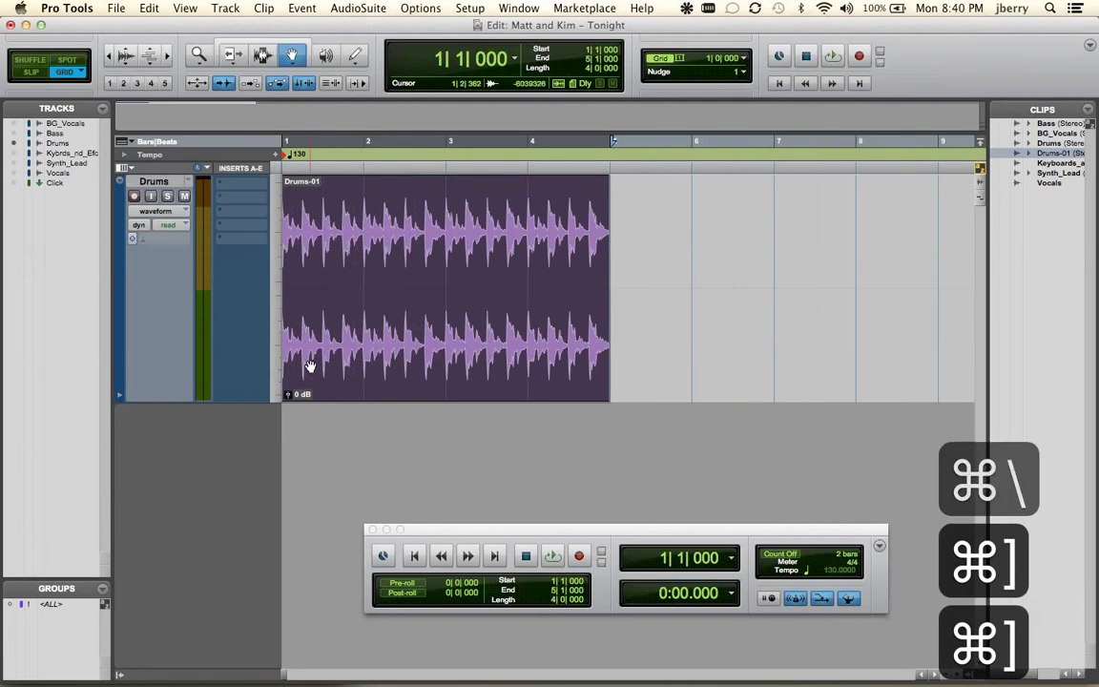
{"action": "key", "text": "super+bracketleft"}
{"action": "key", "text": "super+bracketleft"}
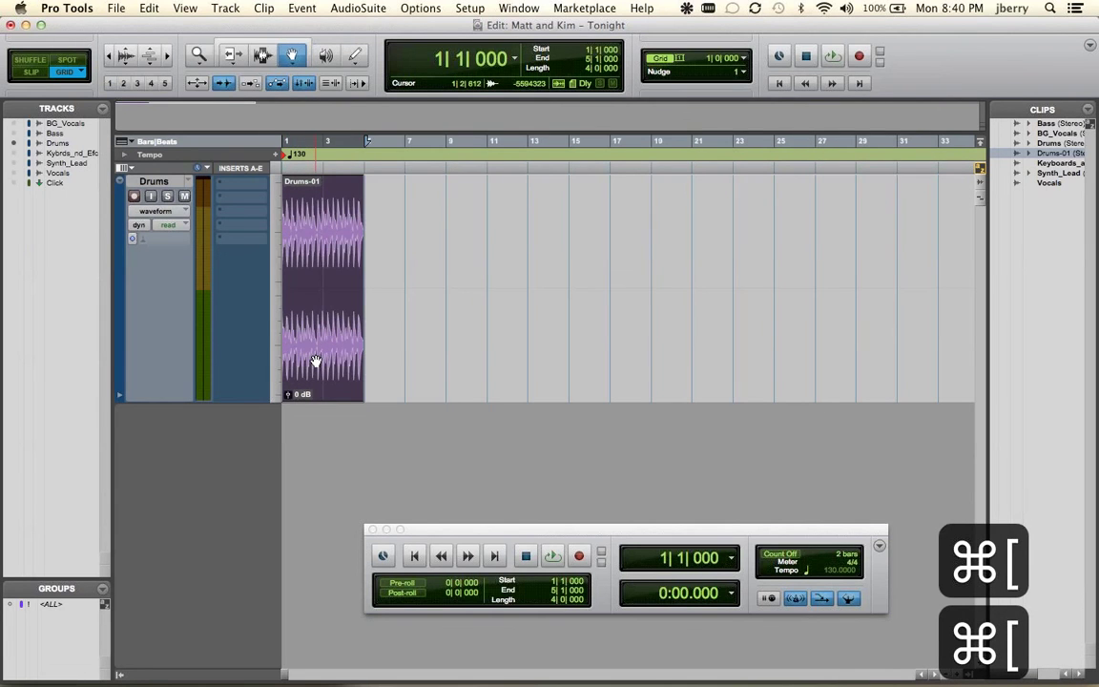
{"action": "key", "text": "super+d"}
{"action": "key", "text": "super+d"}
{"action": "key", "text": "super+d"}
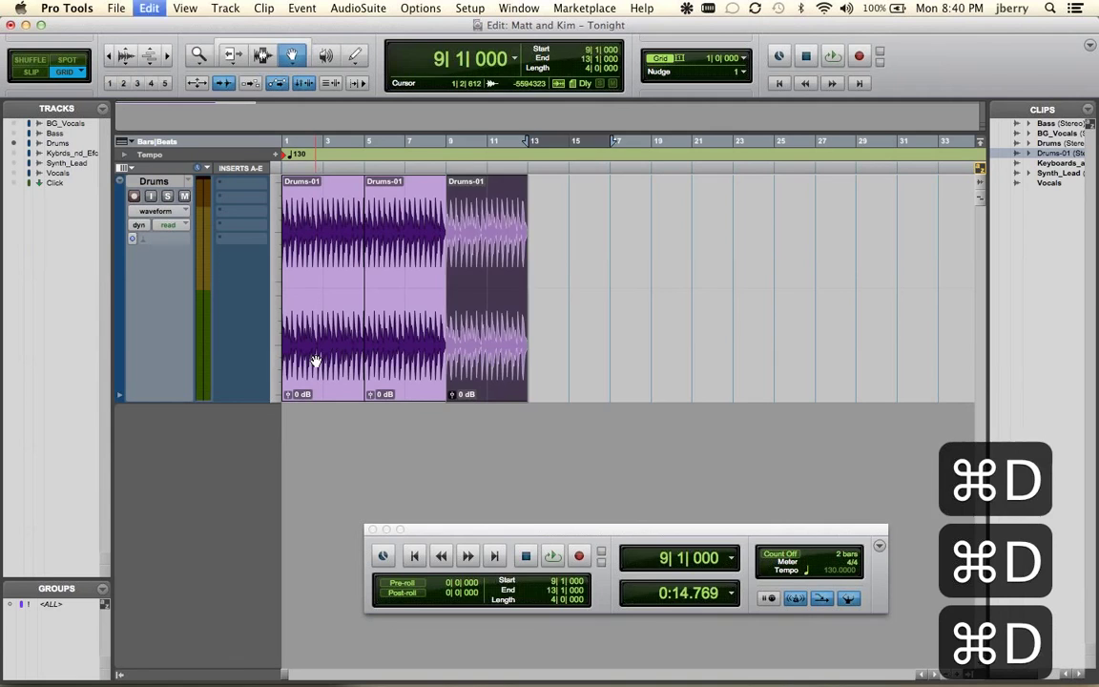
Zoom to the second drum loop at bar 5 and set the grid value to 1/16 note
{"action": "left_click", "coordinate": [402, 343]}
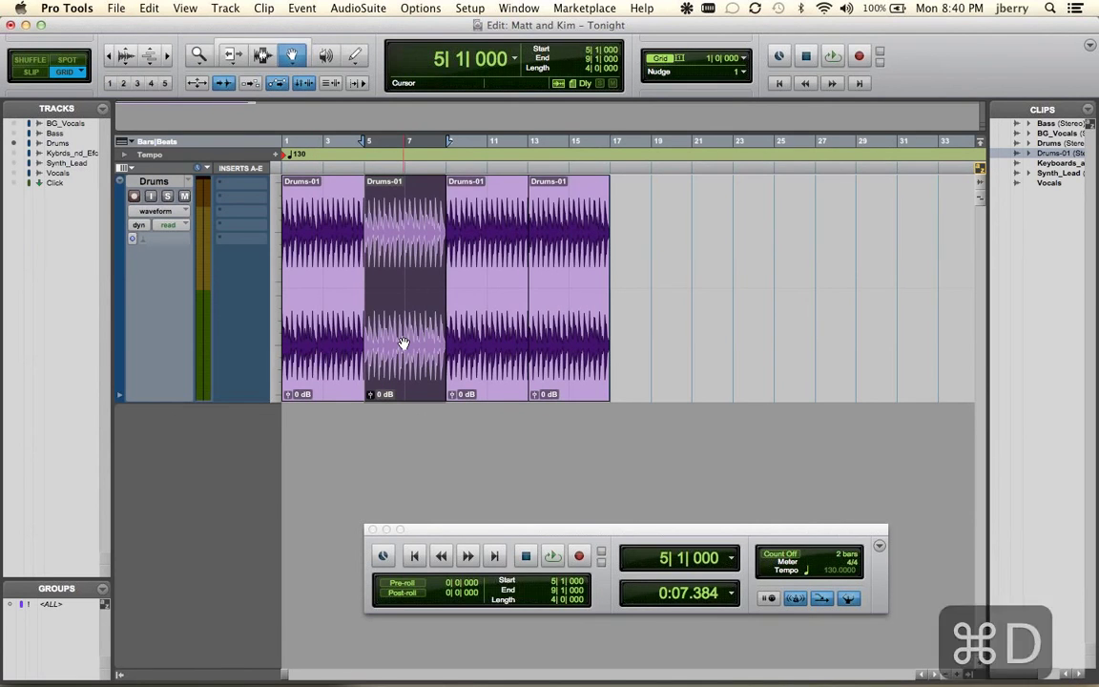
{"action": "key", "text": "alt+f"}
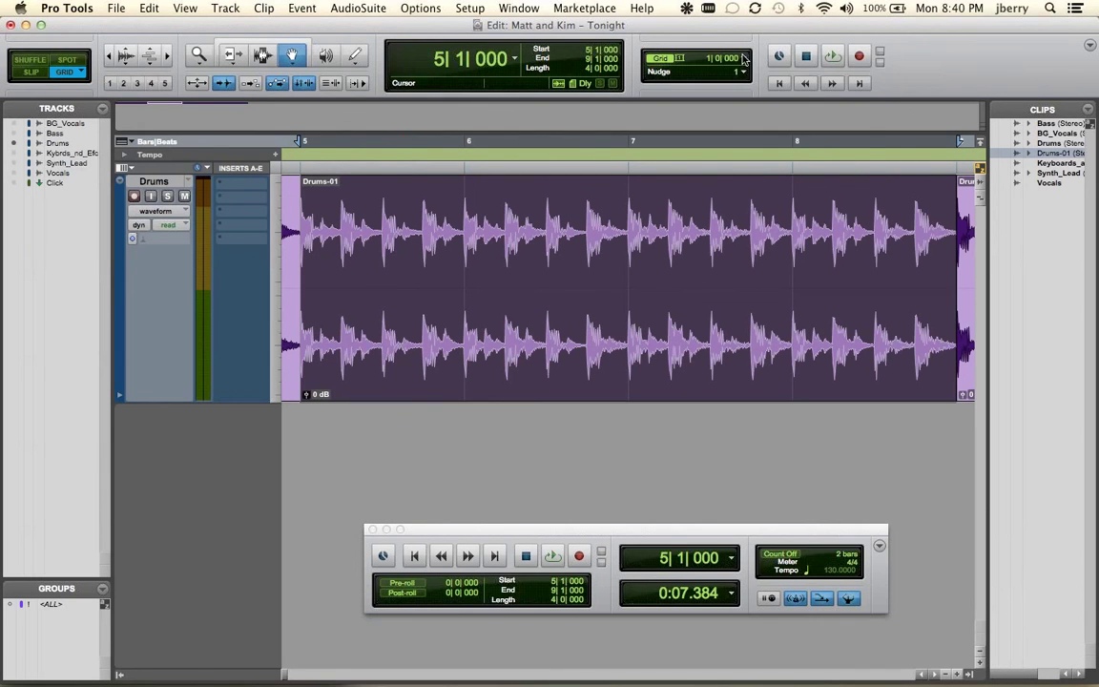
{"action": "left_click", "coordinate": [743, 59]}
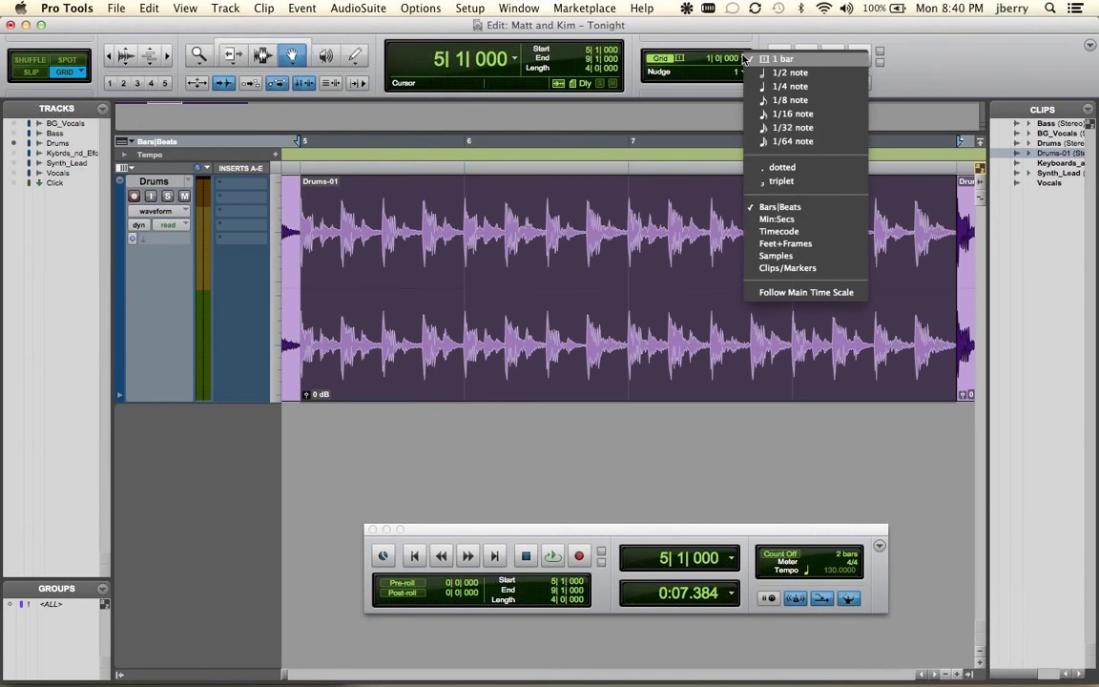
{"action": "left_click", "coordinate": [787, 114]}
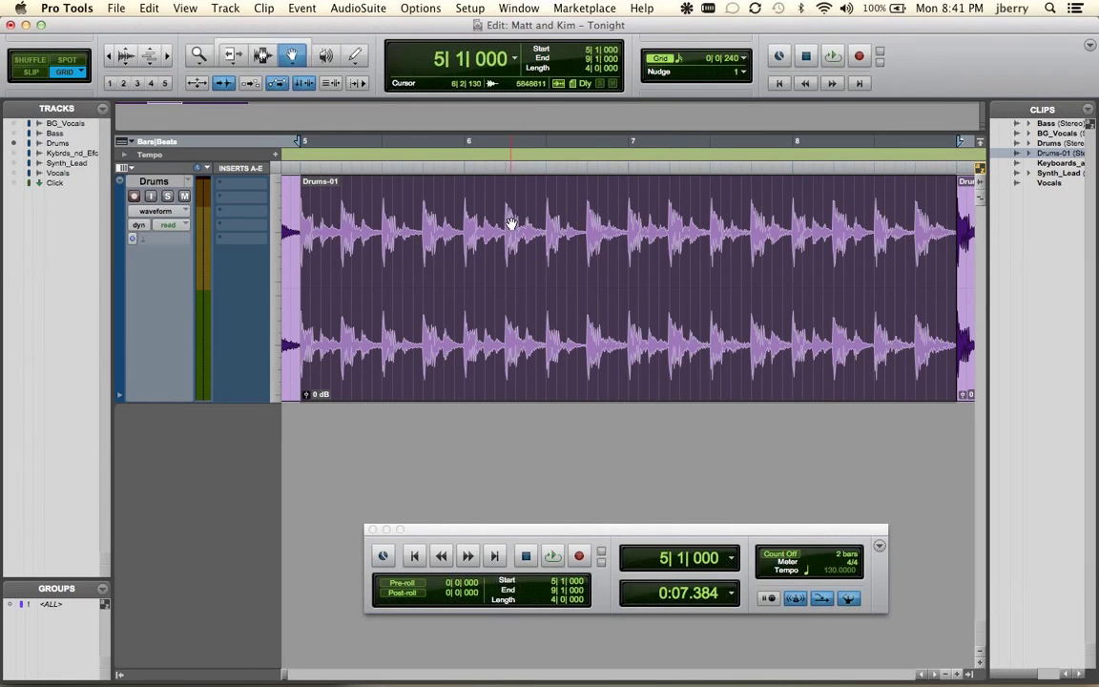
With the Smart Tool, select the eighth note from 6|2|480 to 6|3|000 and duplicate it four times
{"action": "key", "text": "super+7"}
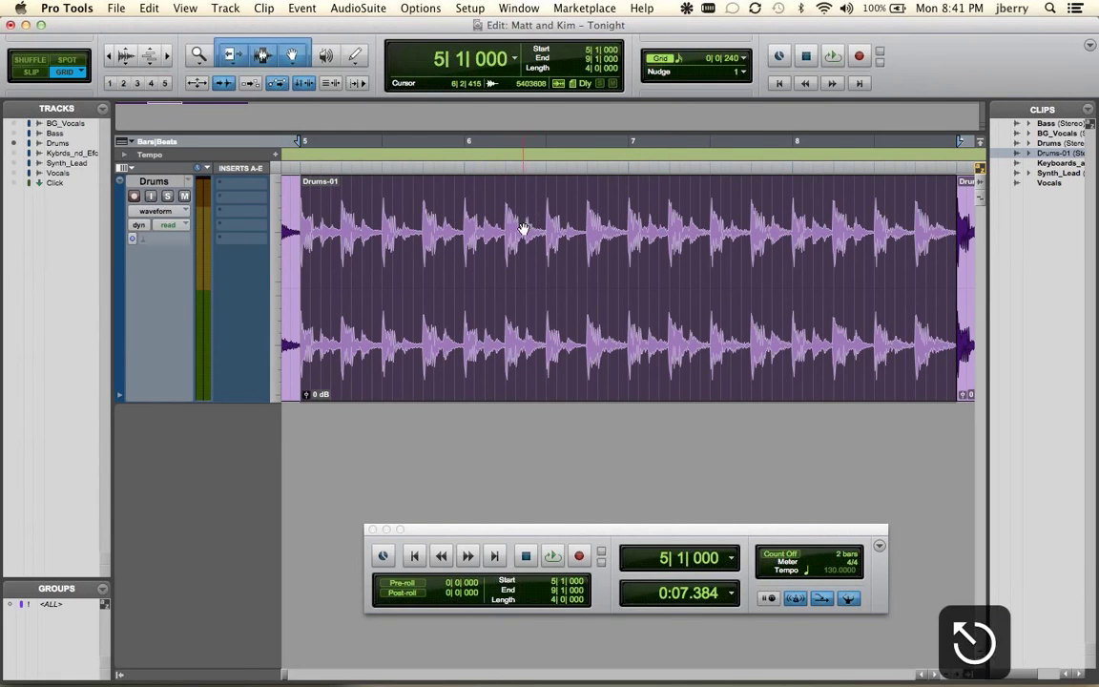
{"action": "left_click", "coordinate": [524, 226]}
{"action": "left_click_drag", "start_coordinate": [523, 226], "coordinate": [545, 229]}
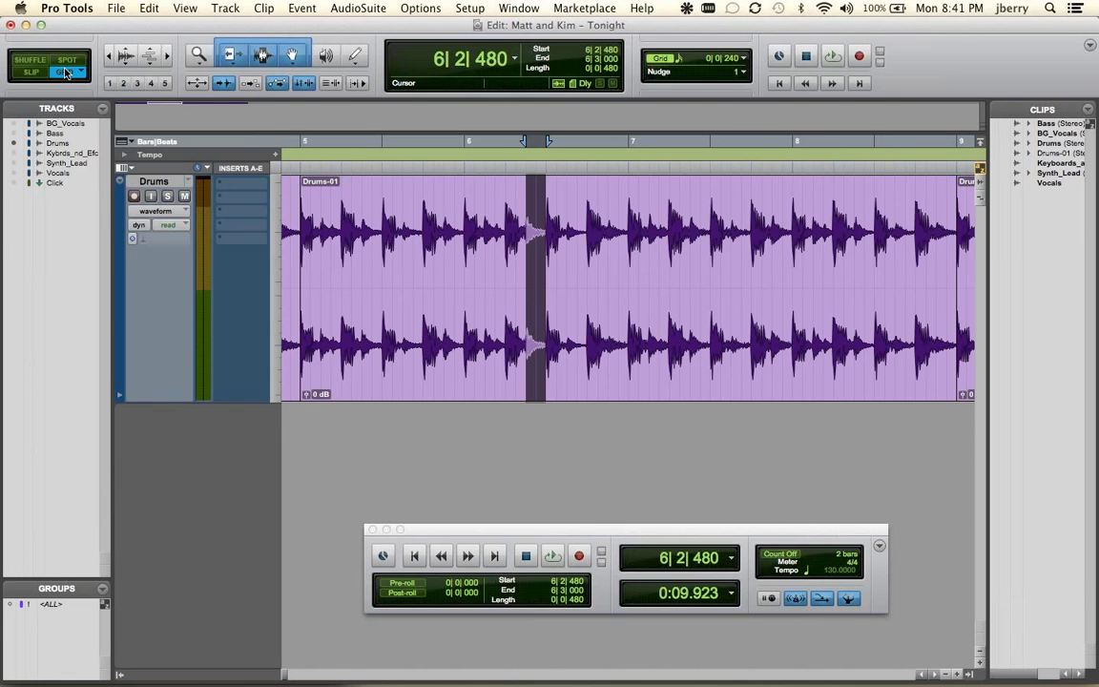
{"action": "key", "text": "super+d"}
{"action": "key", "text": "super+d"}
{"action": "key", "text": "super+d"}
{"action": "key", "text": "super+d"}
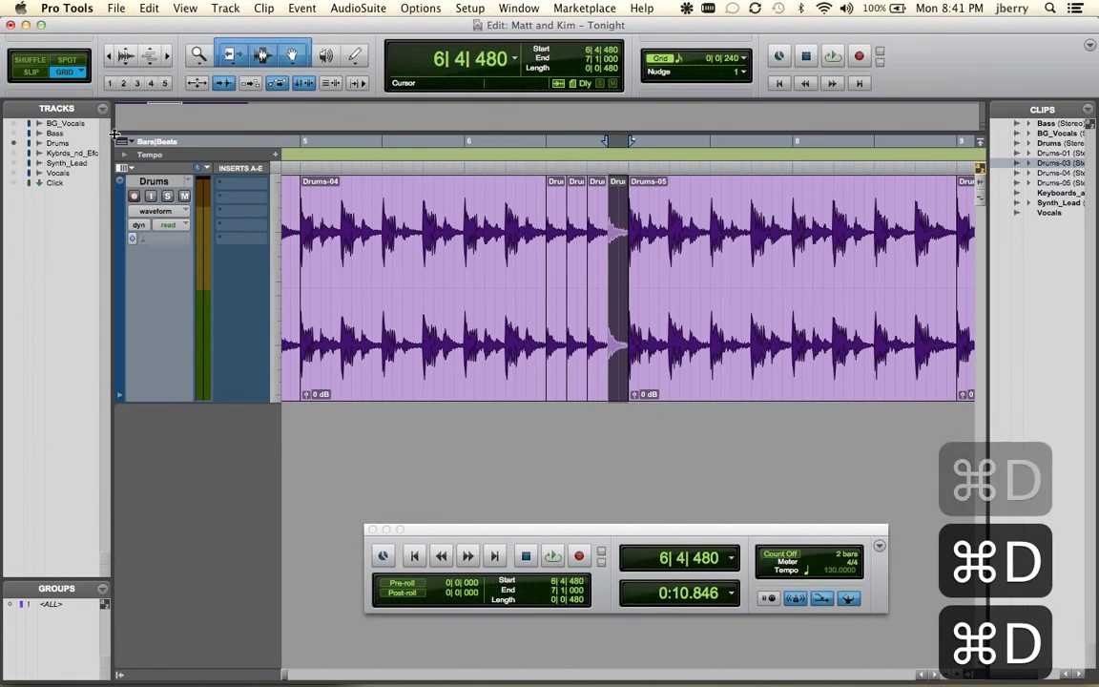
Select the edited loop from bar 5 to bar 9, solo the Drums track and play the selection back
{"action": "left_click", "coordinate": [459, 314]}
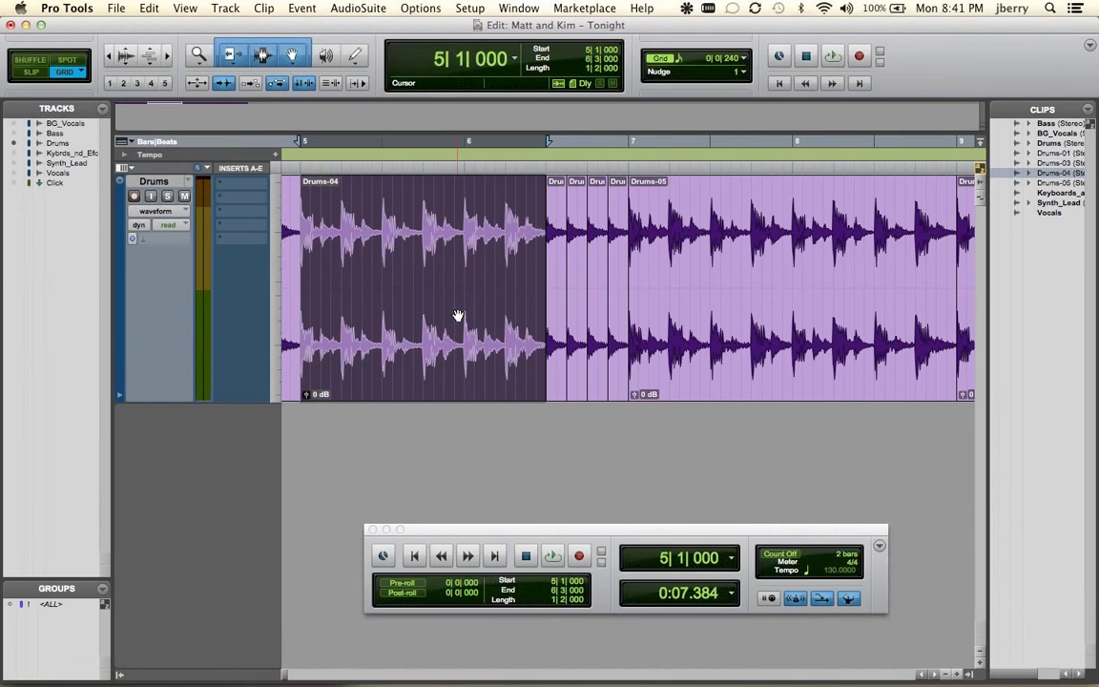
{"action": "left_click", "coordinate": [724, 334], "text": "shift"}
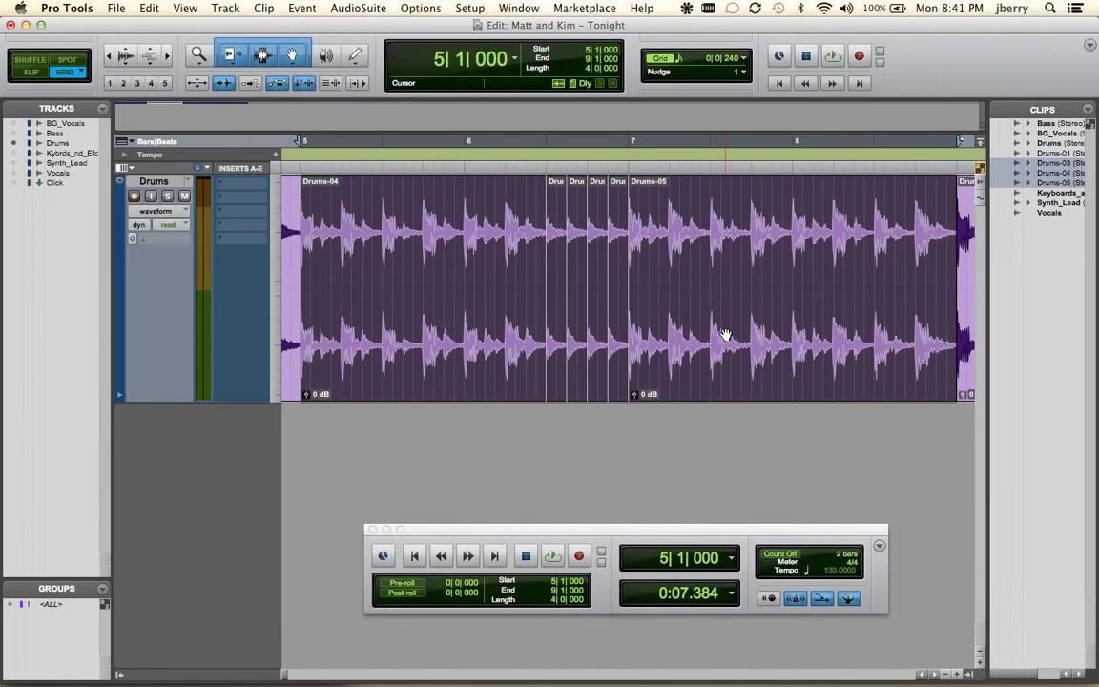
{"action": "key", "text": "space"}
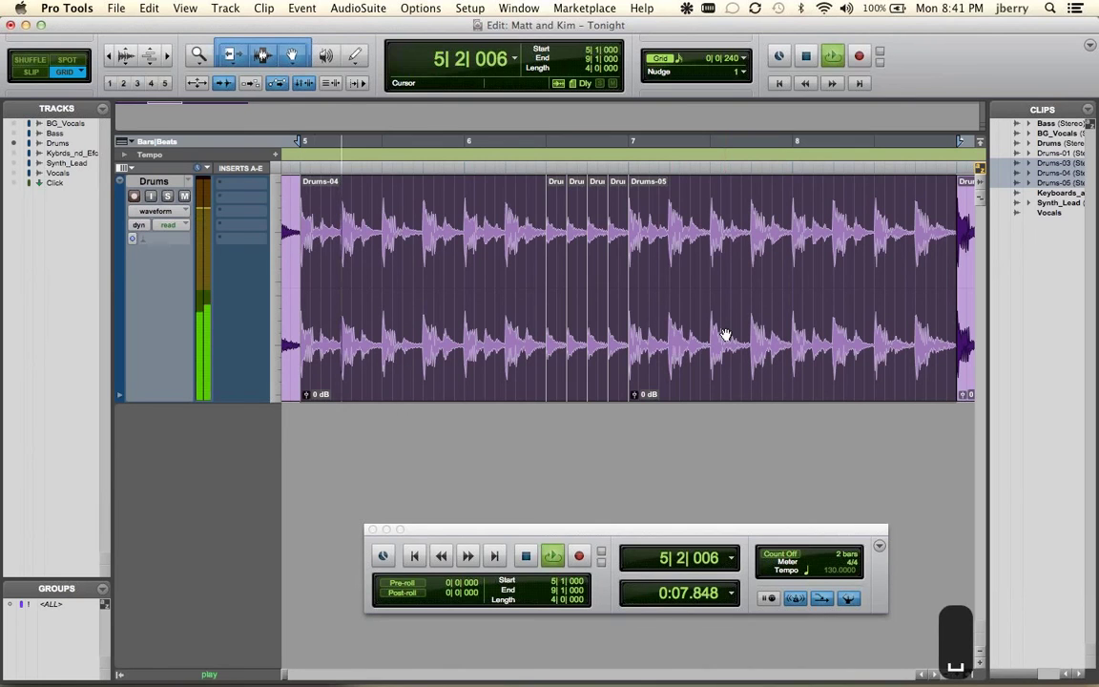
{"action": "key", "text": "space"}
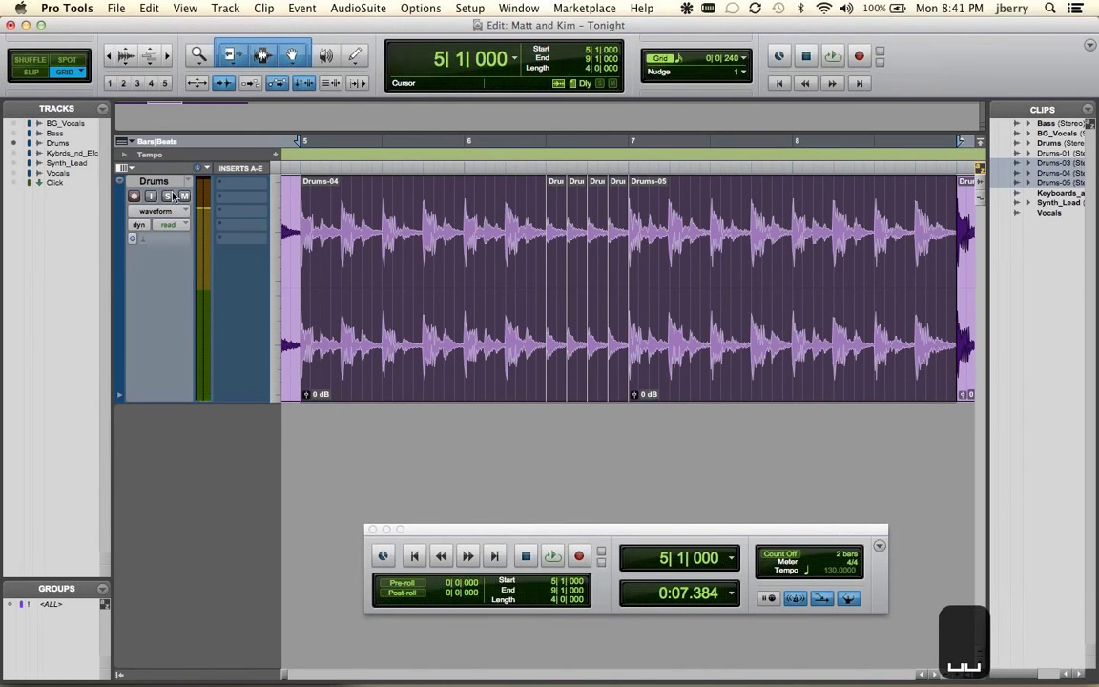
{"action": "left_click", "coordinate": [168, 195]}
{"action": "key", "text": "space"}
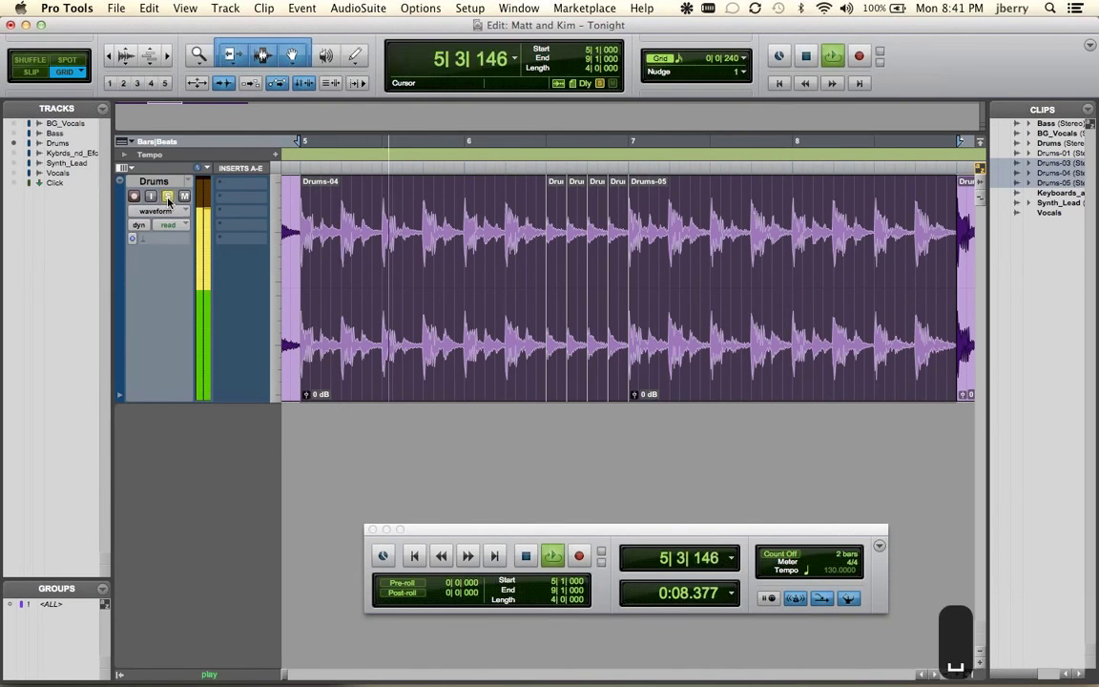
{"action": "key", "text": "super+equal"}
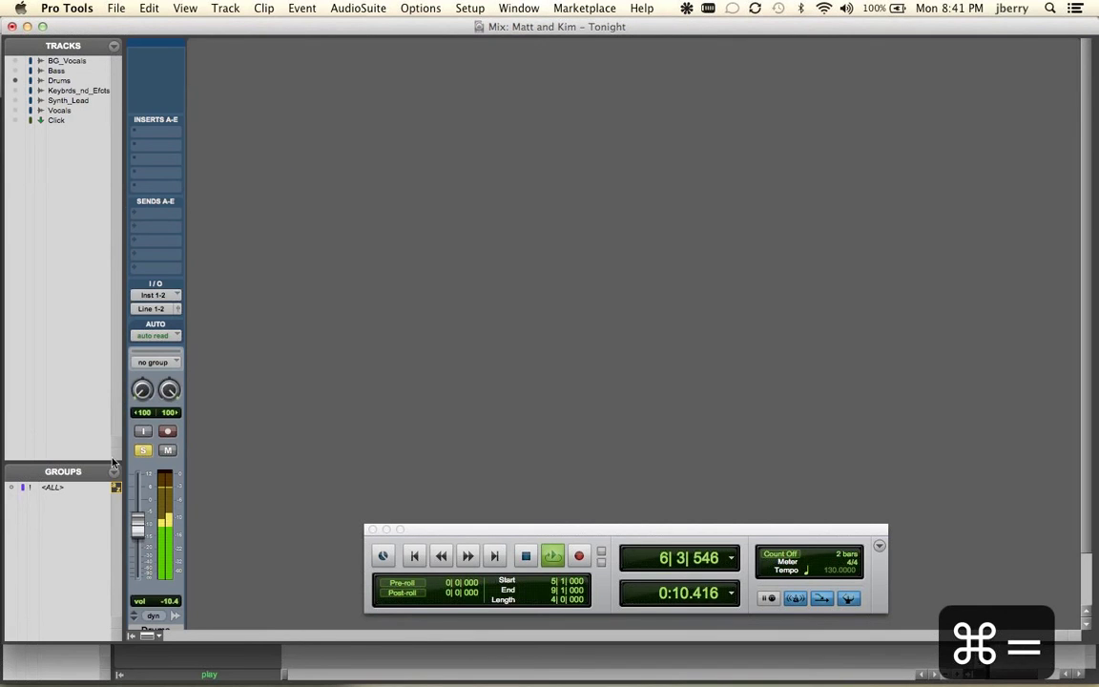
{"action": "key", "text": "super+equal"}
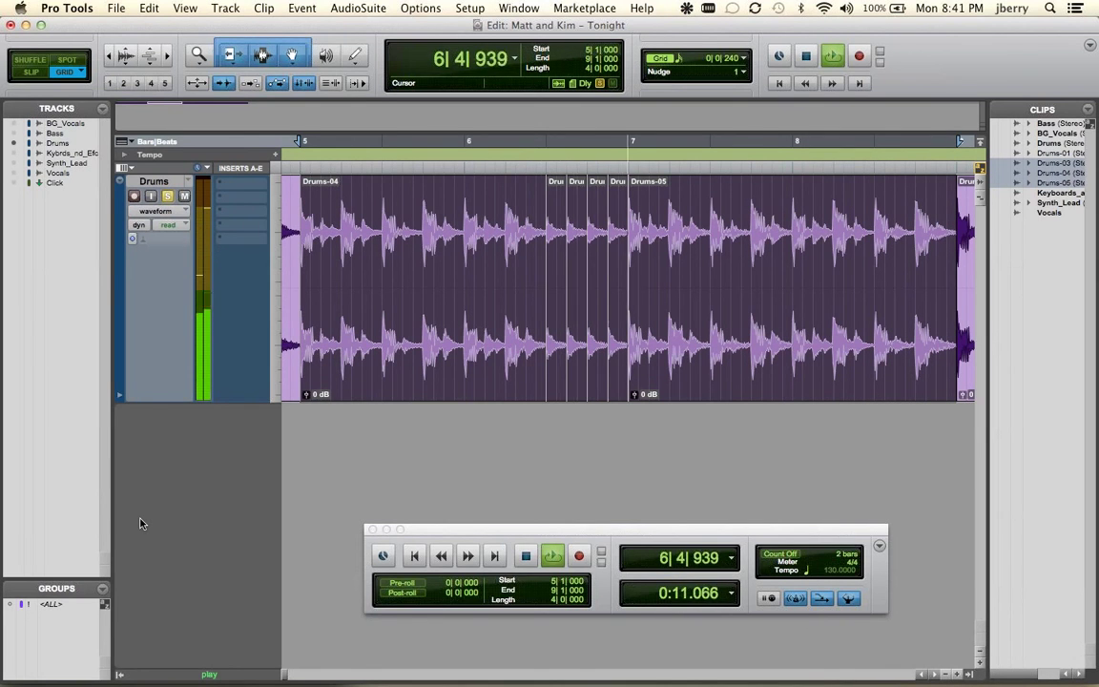
{"action": "key", "text": "space"}
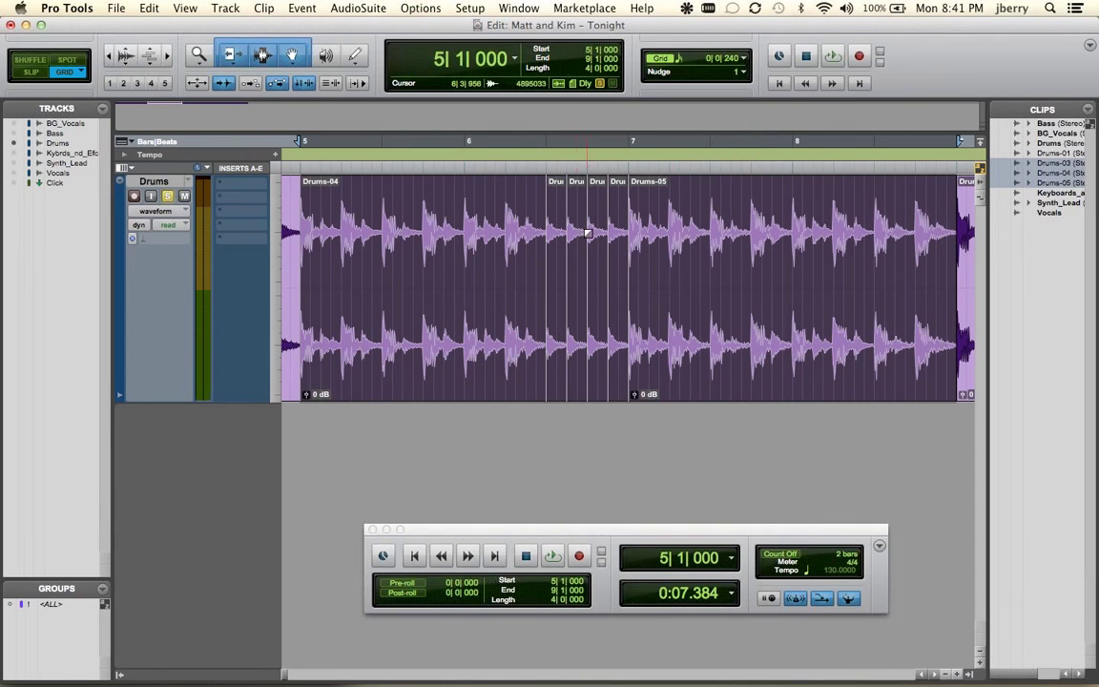
Select the sixteenth note from 6|4|000 to 6|4|240 and duplicate it three times up to bar 7
{"action": "left_click_drag", "start_coordinate": [597, 233], "coordinate": [585, 233]}
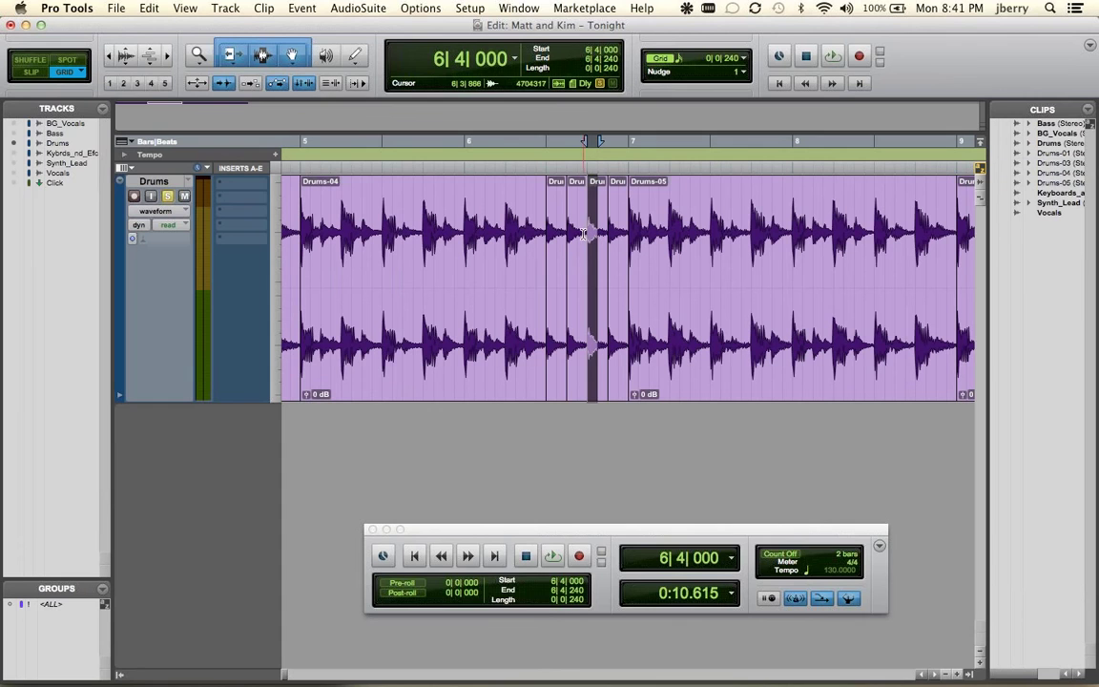
{"action": "key", "text": "super+d"}
{"action": "key", "text": "super+d"}
{"action": "key", "text": "super+d"}
{"action": "key", "text": "super+d"}
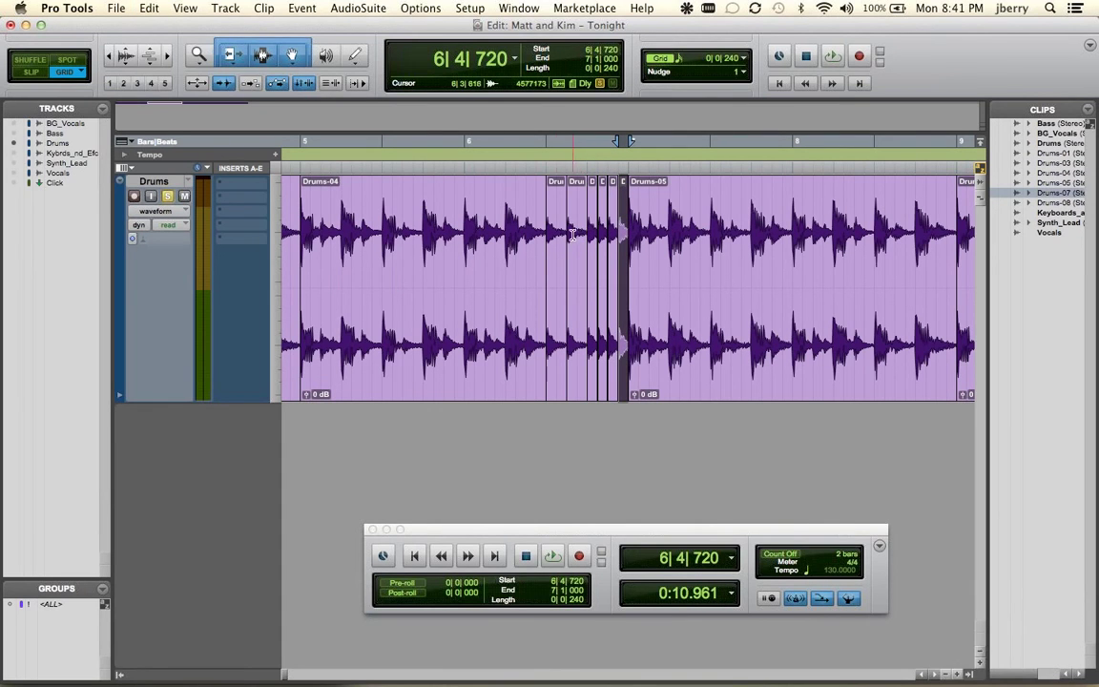
Duplicate the sixteenth note at 6|3|000 three times, and play the drum roll from 5|4|720
{"action": "left_click_drag", "start_coordinate": [552, 232], "coordinate": [550, 233]}
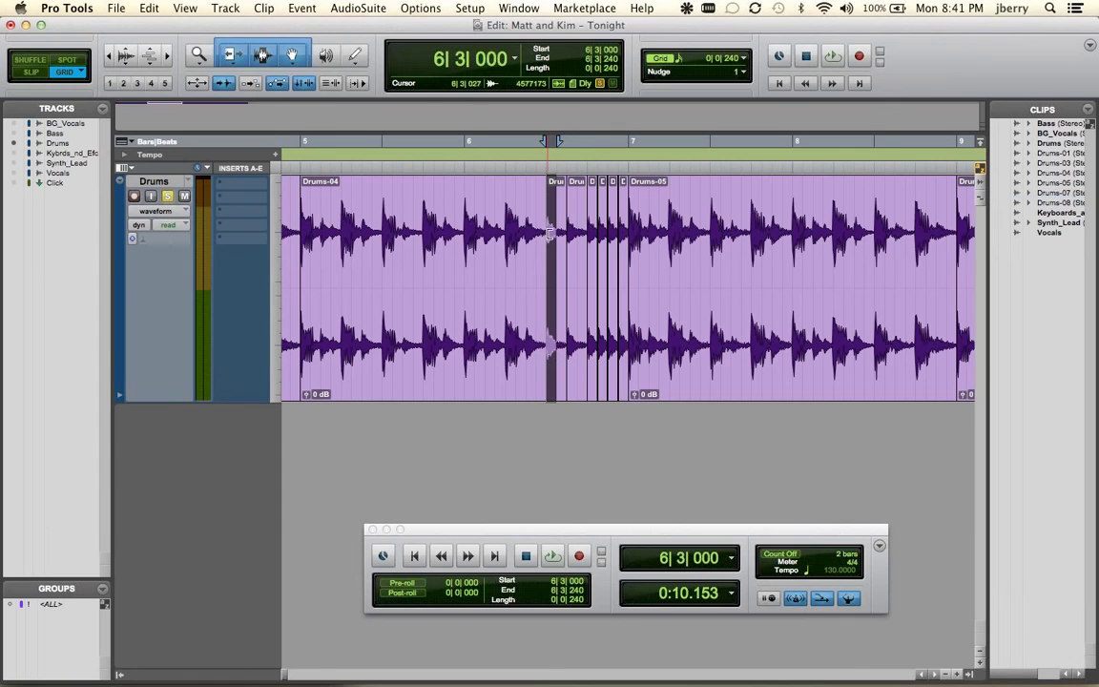
{"action": "key", "text": "super+d"}
{"action": "key", "text": "super+d"}
{"action": "key", "text": "super+d"}
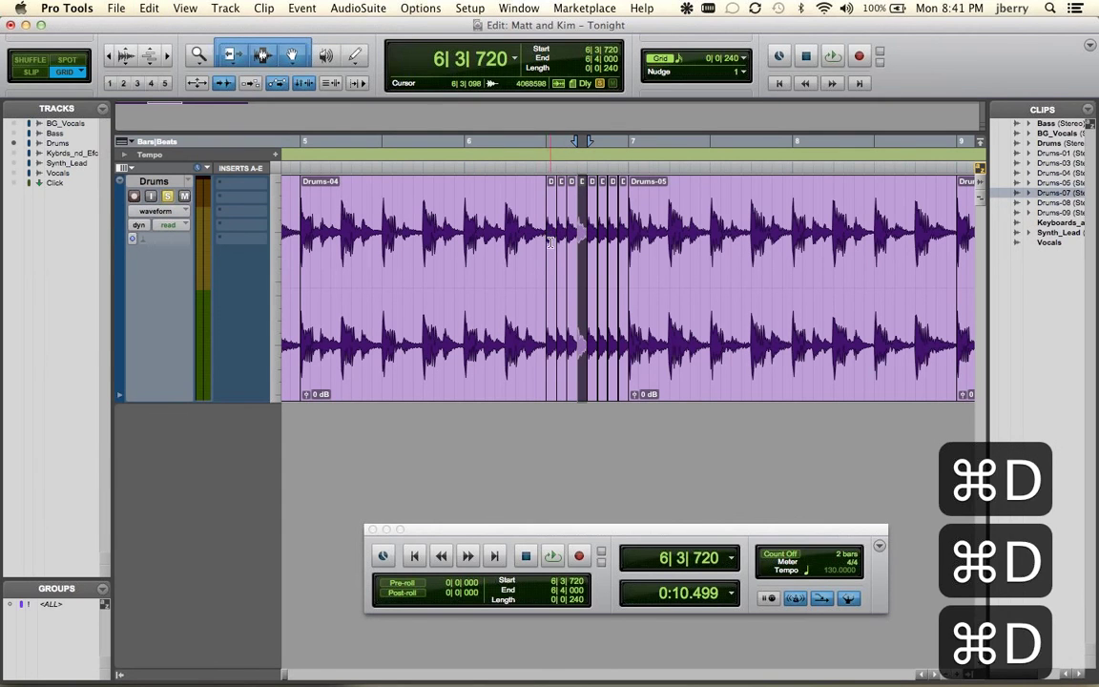
{"action": "left_click", "coordinate": [458, 250]}
{"action": "key", "text": "space"}
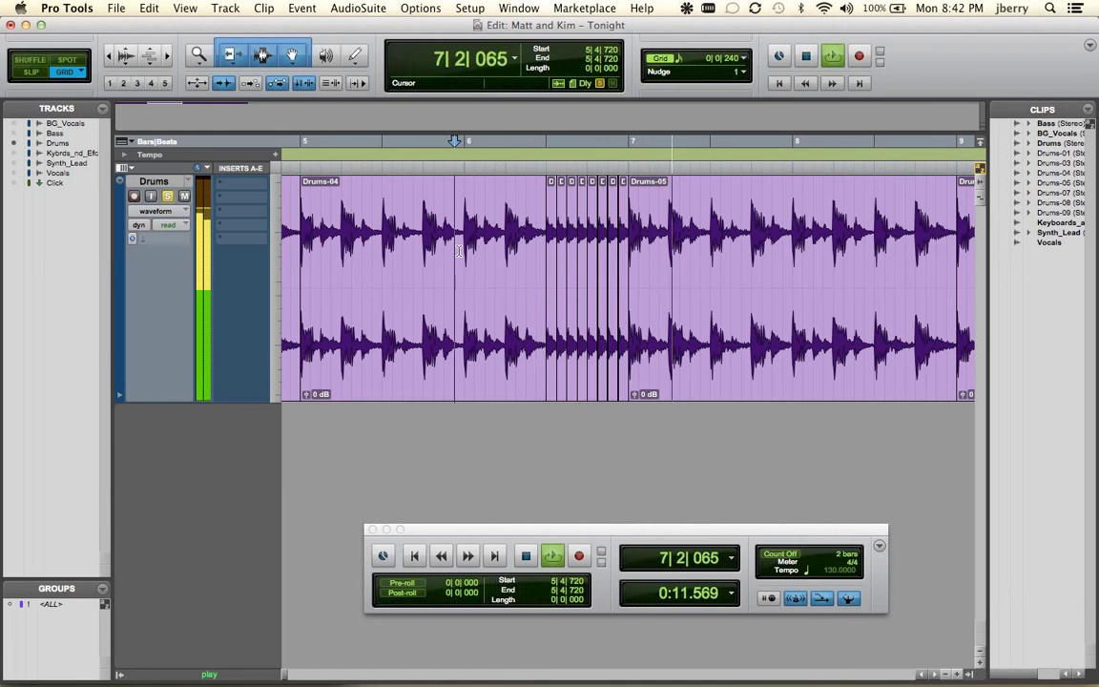
Stop playback and consolidate the chopped drum-roll clips from 6|3|000 to 7|1|000 into a single clip
{"action": "key", "text": "space"}
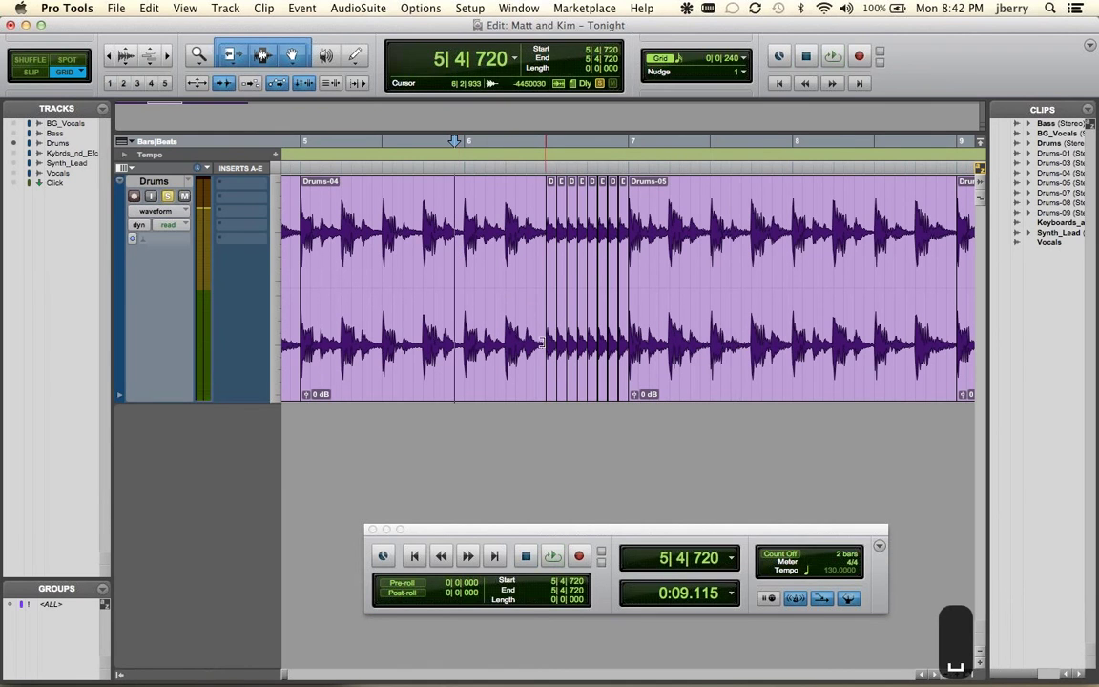
{"action": "left_click", "coordinate": [550, 348]}
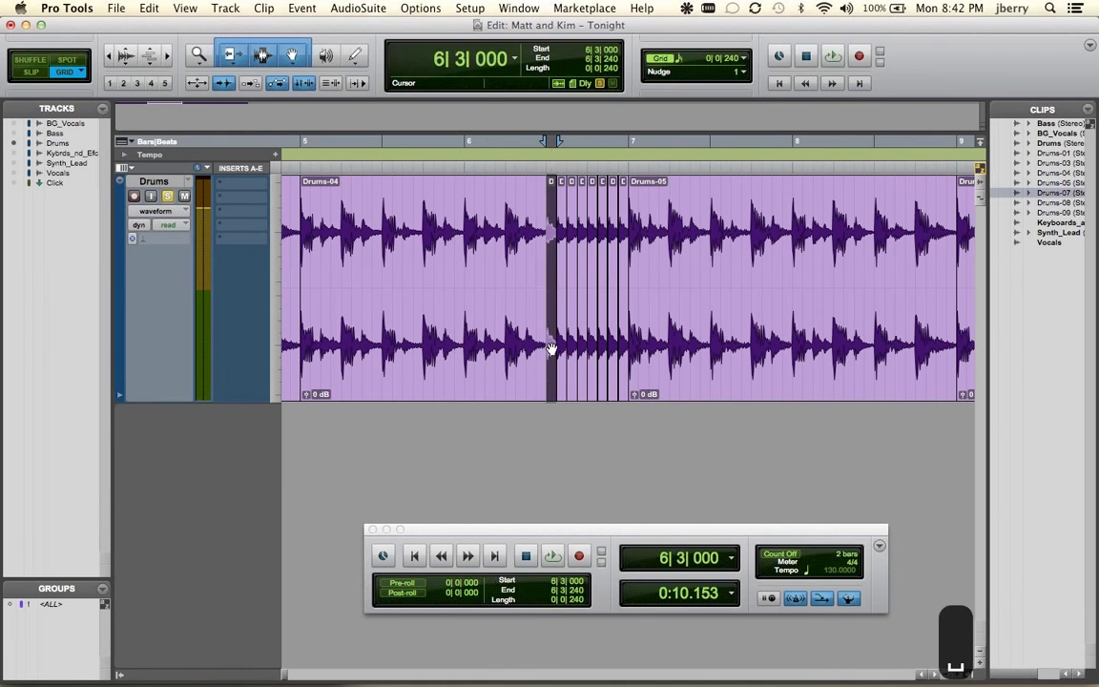
{"action": "left_click", "coordinate": [622, 363], "text": "shift"}
{"action": "key", "text": "alt+shift+4"}
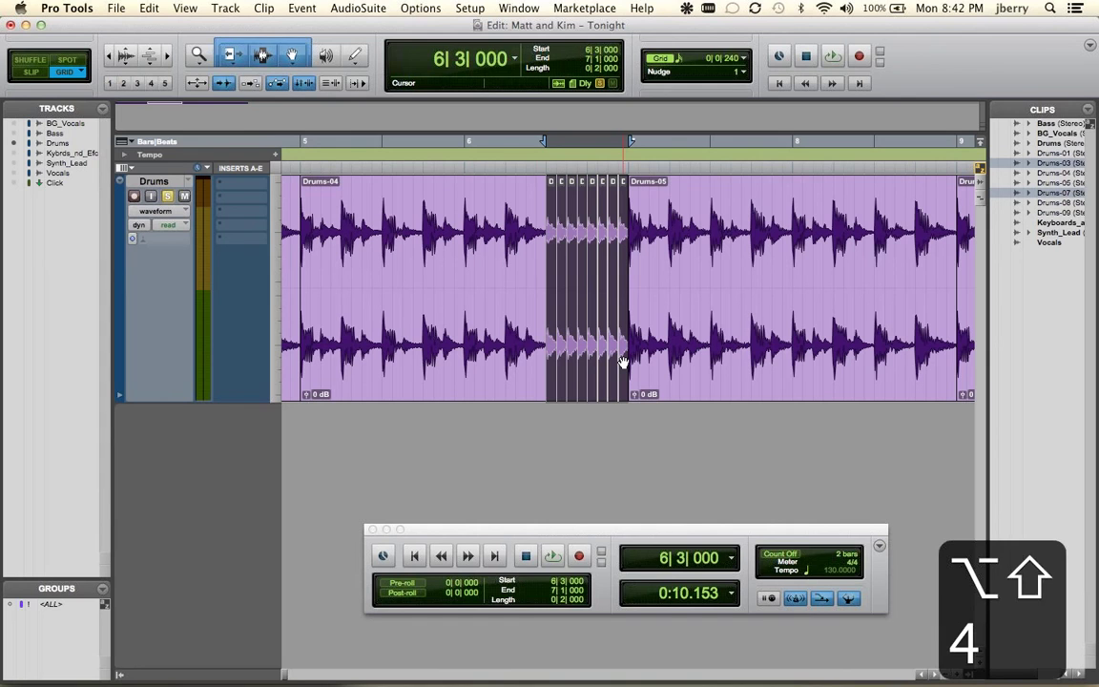
{"action": "key", "text": "alt+shift+3"}
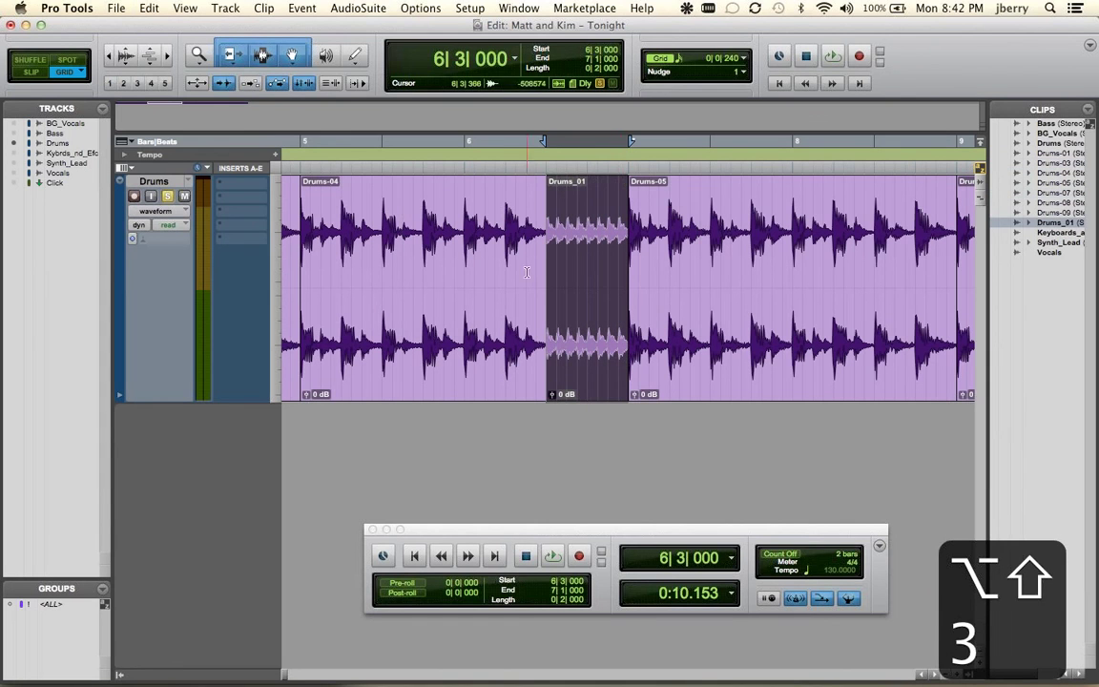
Add a fade-in across the whole consolidated drum roll, and play the Drums clips from bar 5 to bar 9
{"action": "left_click_drag", "start_coordinate": [550, 186], "coordinate": [661, 186]}
{"action": "left_click", "coordinate": [467, 319]}
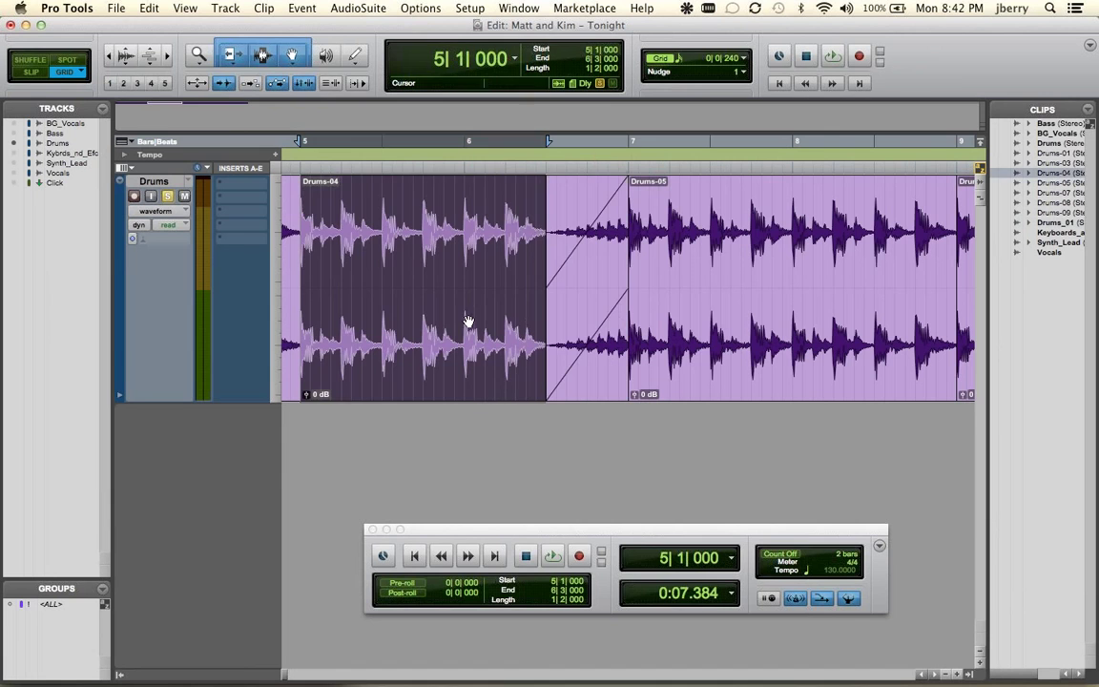
{"action": "left_click", "coordinate": [711, 331], "text": "shift"}
{"action": "key", "text": "space"}
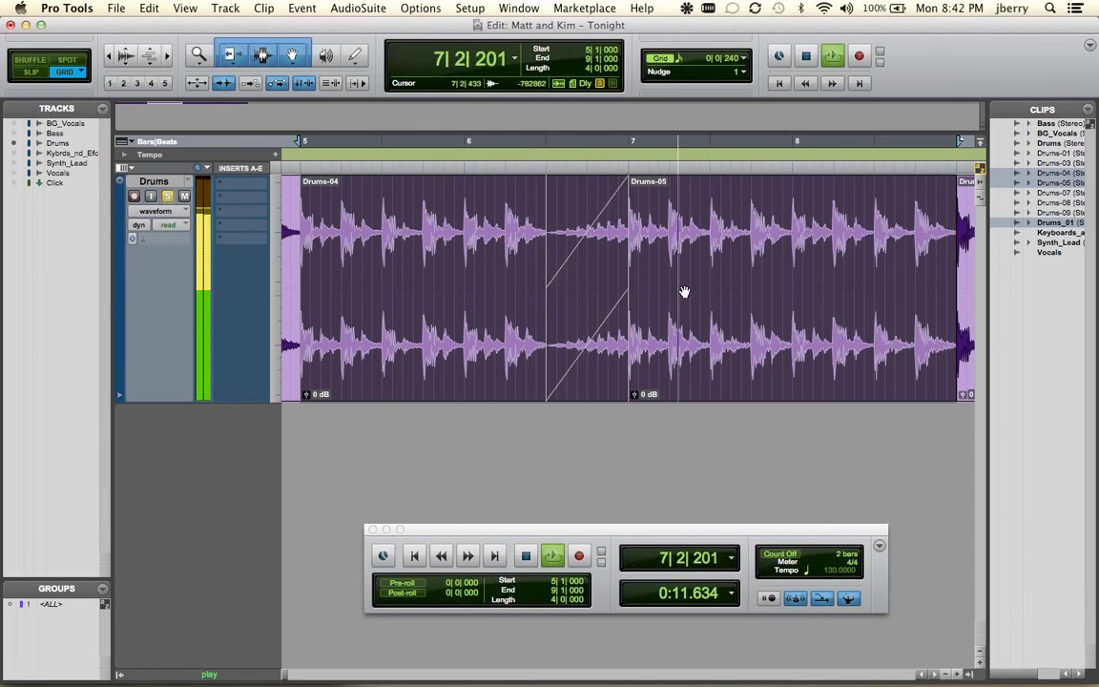
{"action": "key", "text": "space"}
Reverse the drum beat from 7|2|000 to 7|3|000 with the AudioSuite Reverse processor, and move its window clear of the Drums track
{"action": "left_click_drag", "start_coordinate": [670, 235], "coordinate": [710, 229]}
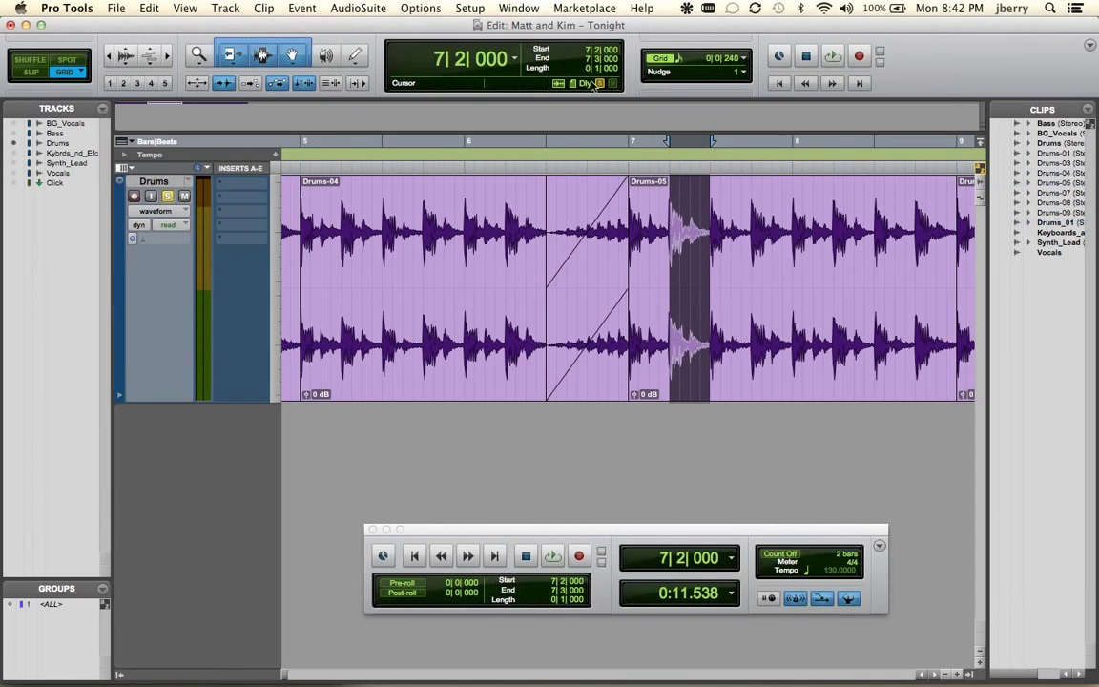
{"action": "left_click", "coordinate": [365, 8]}
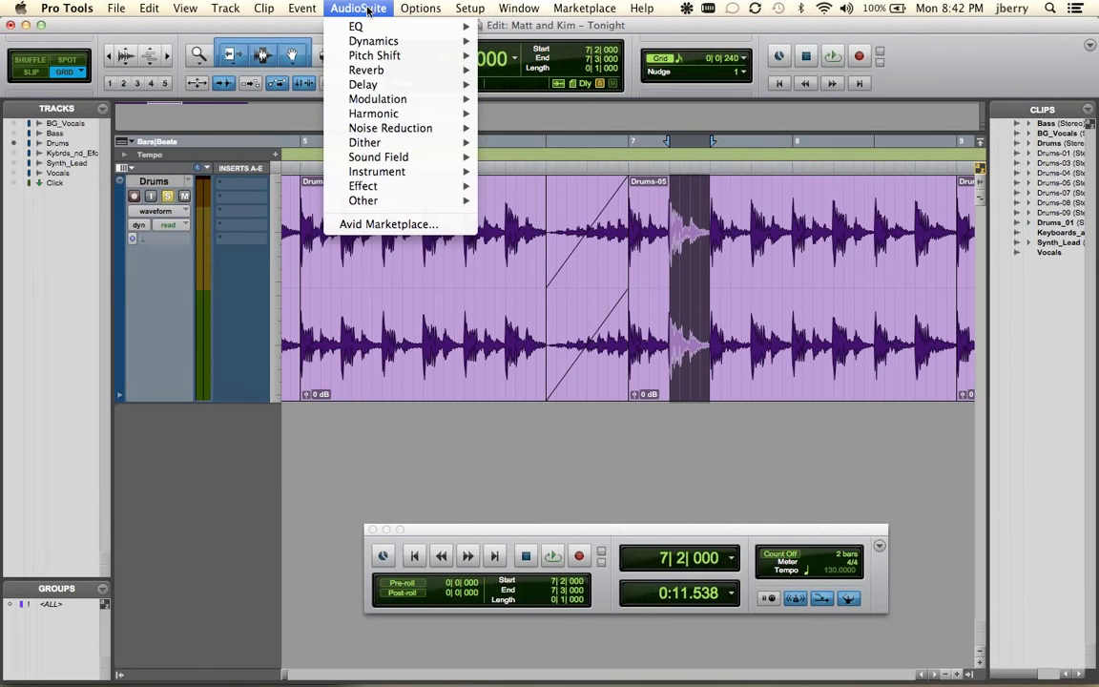
{"action": "mouse_move", "coordinate": [365, 201]}
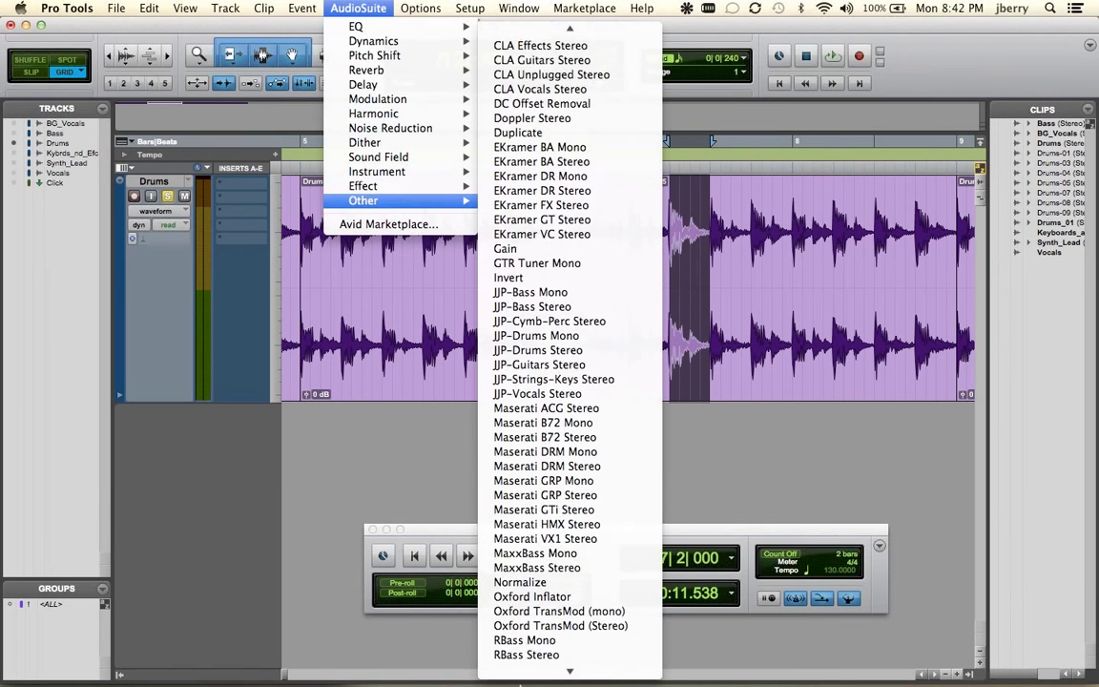
{"action": "left_click", "coordinate": [520, 641]}
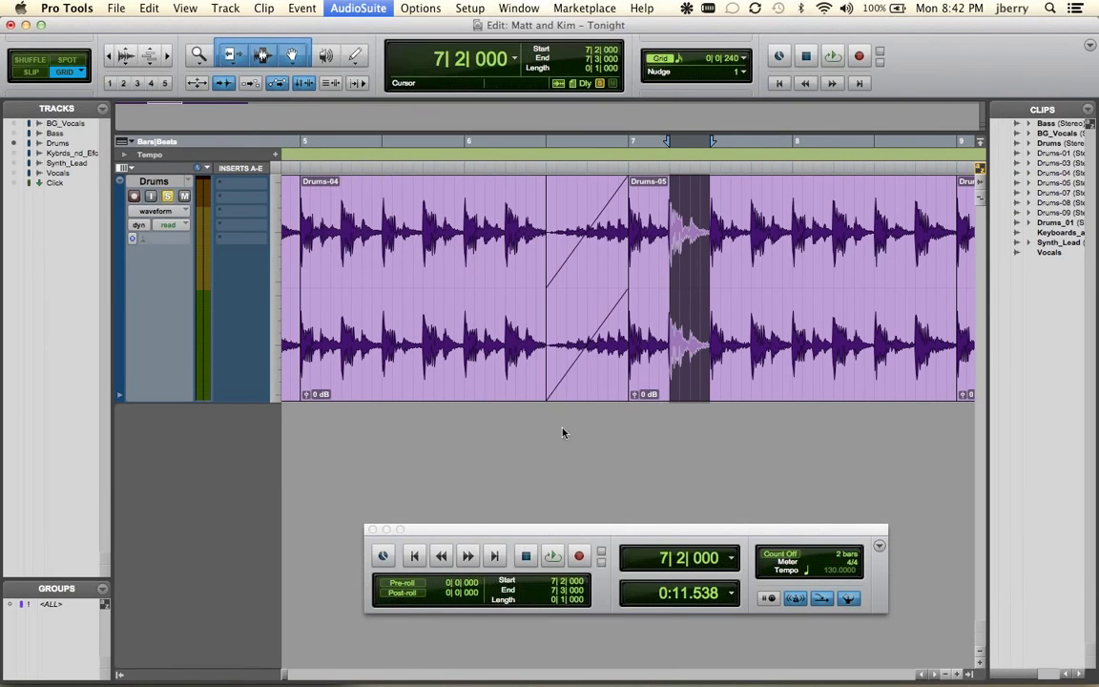
{"action": "left_click", "coordinate": [375, 265]}
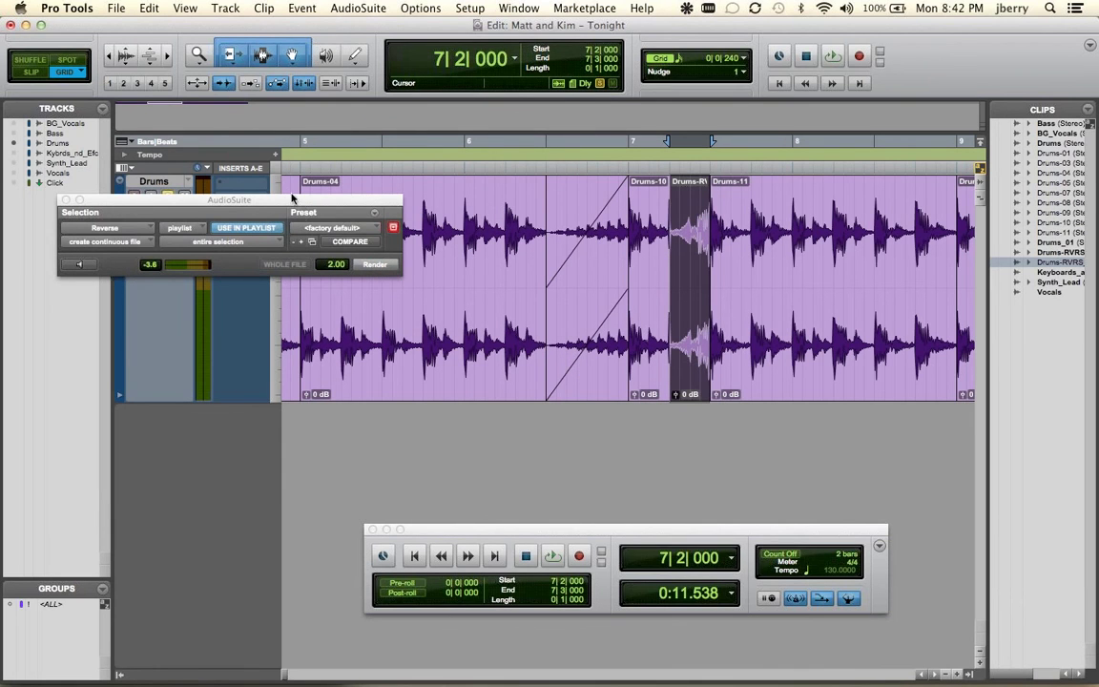
{"action": "left_click_drag", "start_coordinate": [281, 202], "coordinate": [350, 458]}
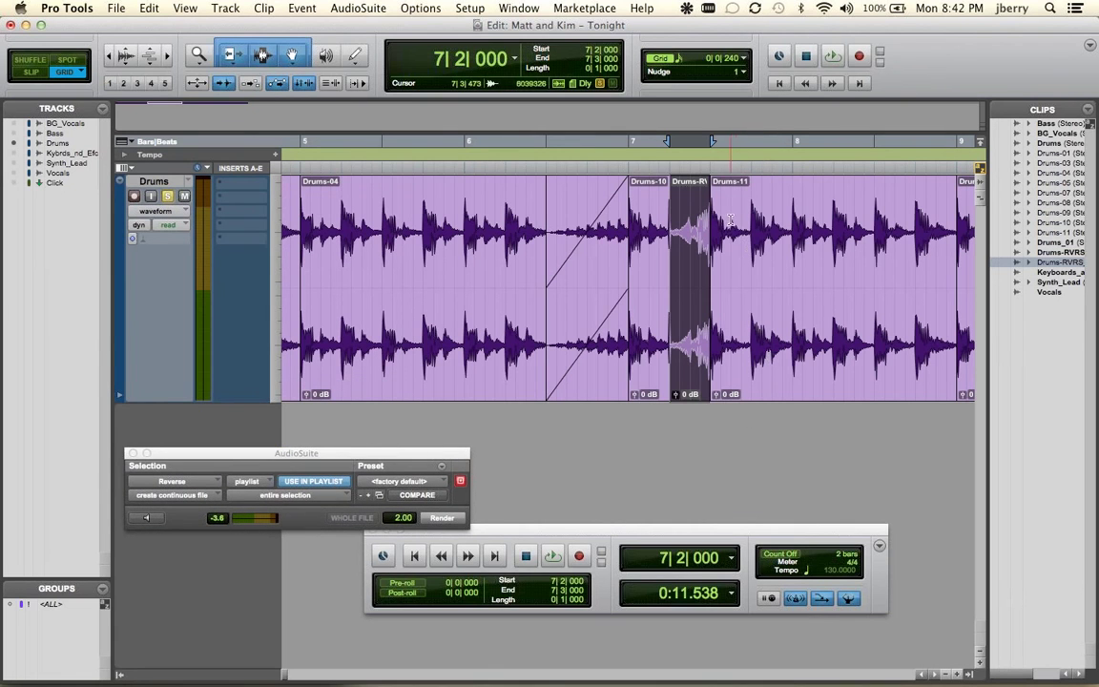
Duplicate the eighth note at 7|3|000 once, and separate the slice from 8|1|480 to 8|2|000, copying it to 8|2|480 and 8|3|480
{"action": "left_click_drag", "start_coordinate": [732, 225], "coordinate": [716, 226]}
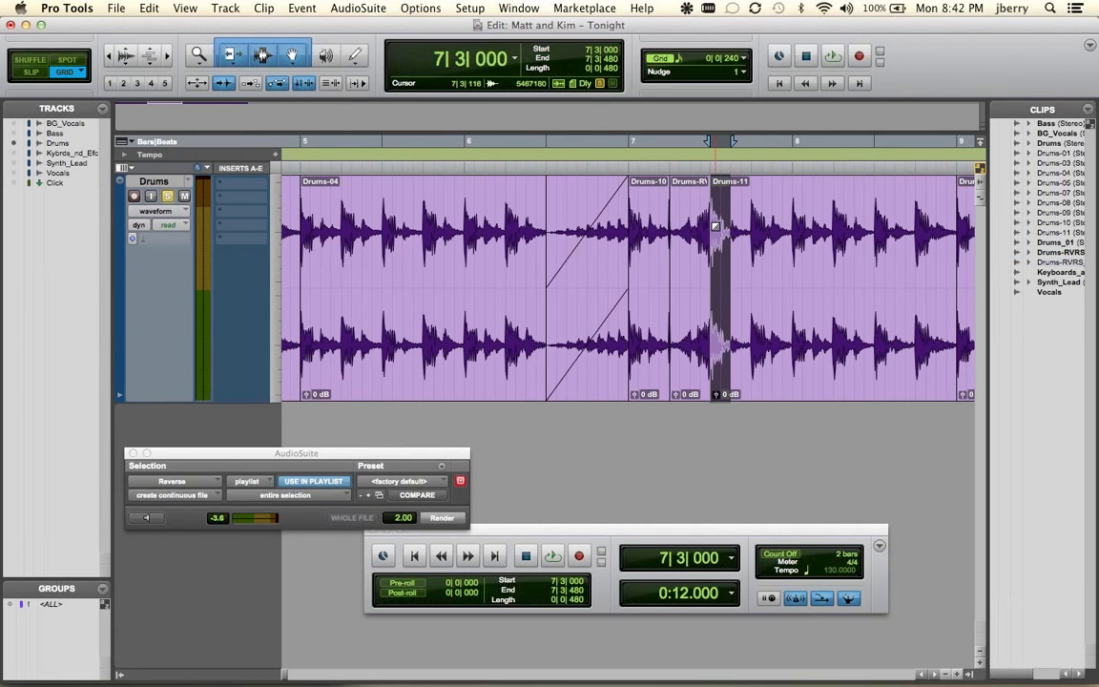
{"action": "key", "text": "super+d"}
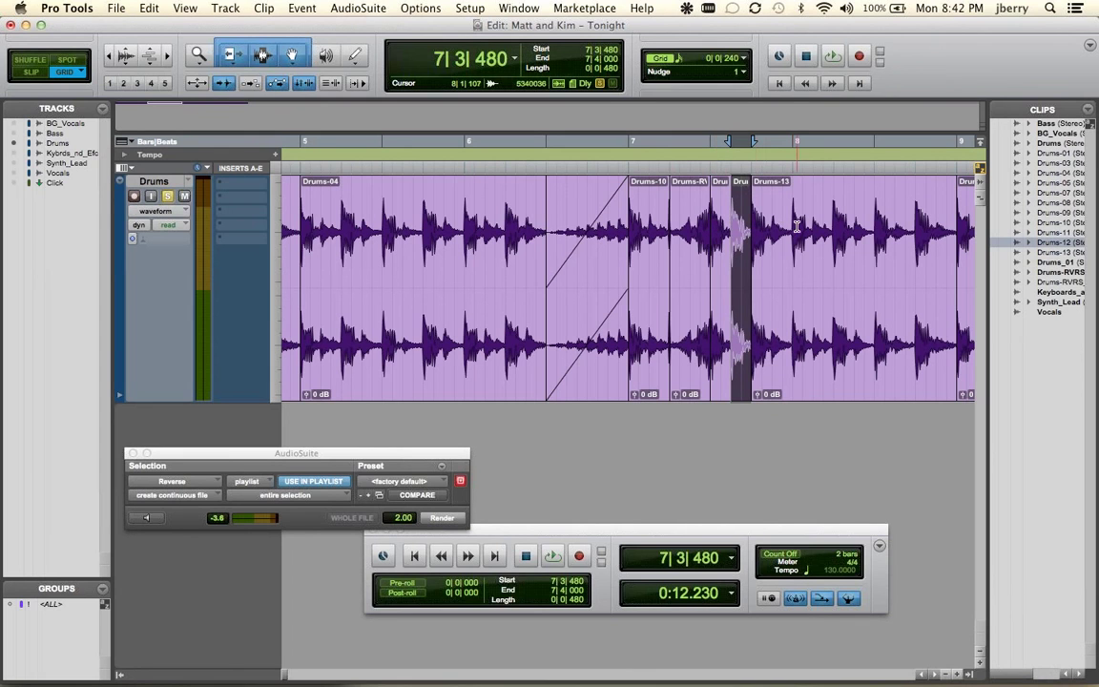
{"action": "left_click_drag", "start_coordinate": [814, 225], "coordinate": [834, 225]}
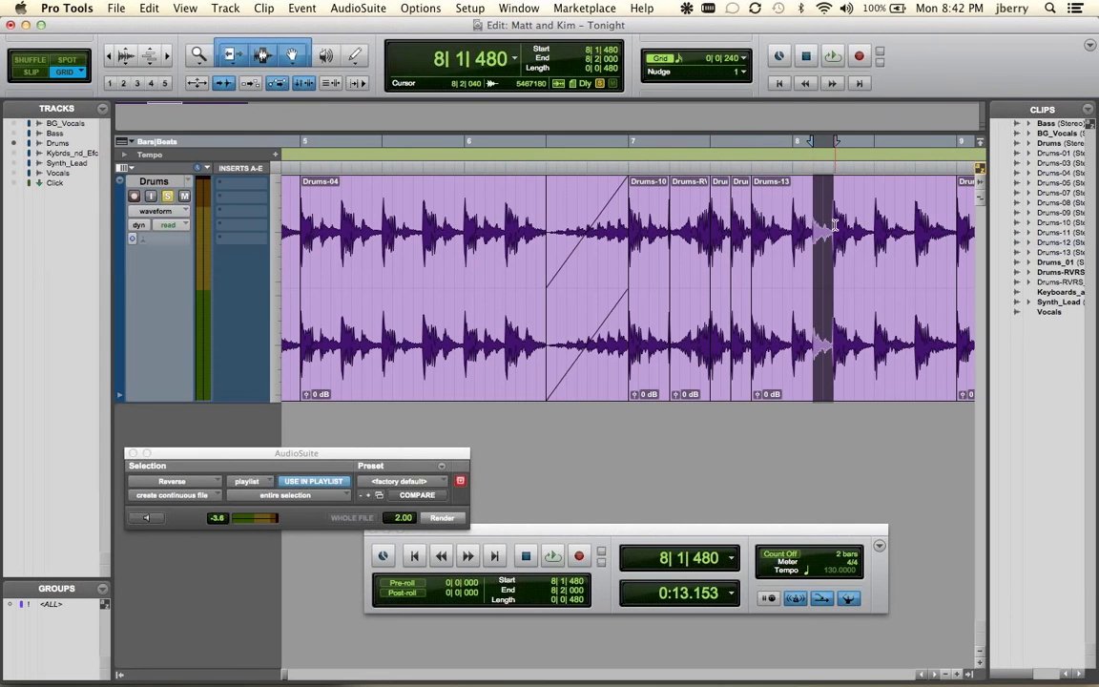
{"action": "key", "text": "super+e"}
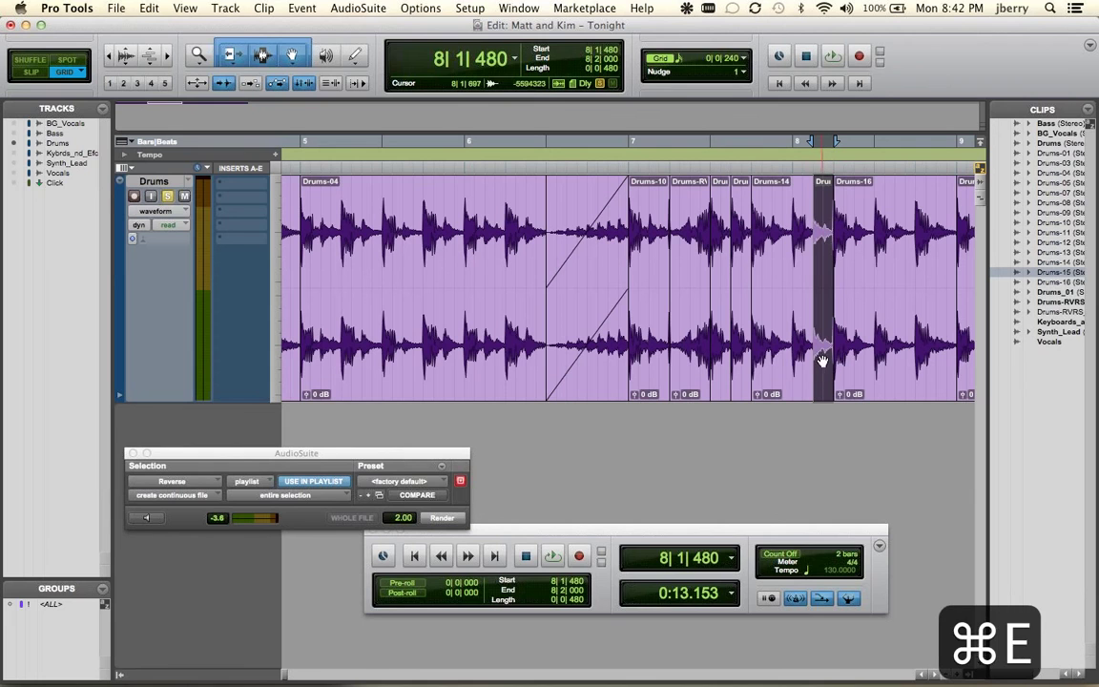
{"action": "left_click_drag", "start_coordinate": [822, 362], "coordinate": [906, 352]}
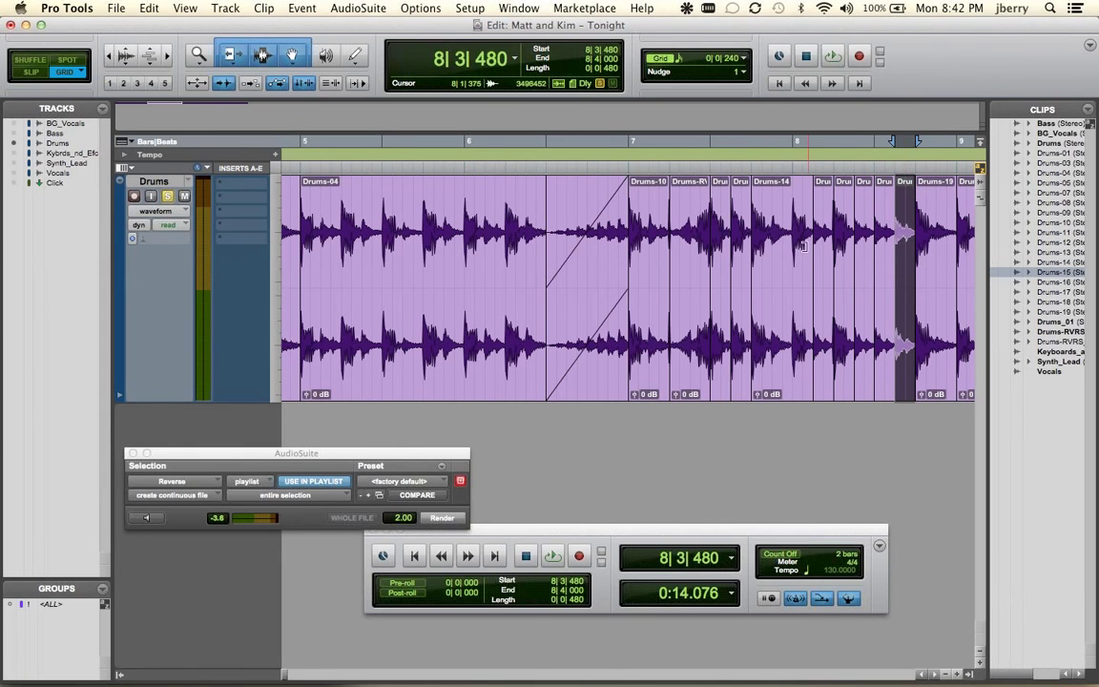
Separate the sixteenth note from 6|1|720 to 6|2|000 into its own clip
{"action": "left_click_drag", "start_coordinate": [499, 237], "coordinate": [509, 235]}
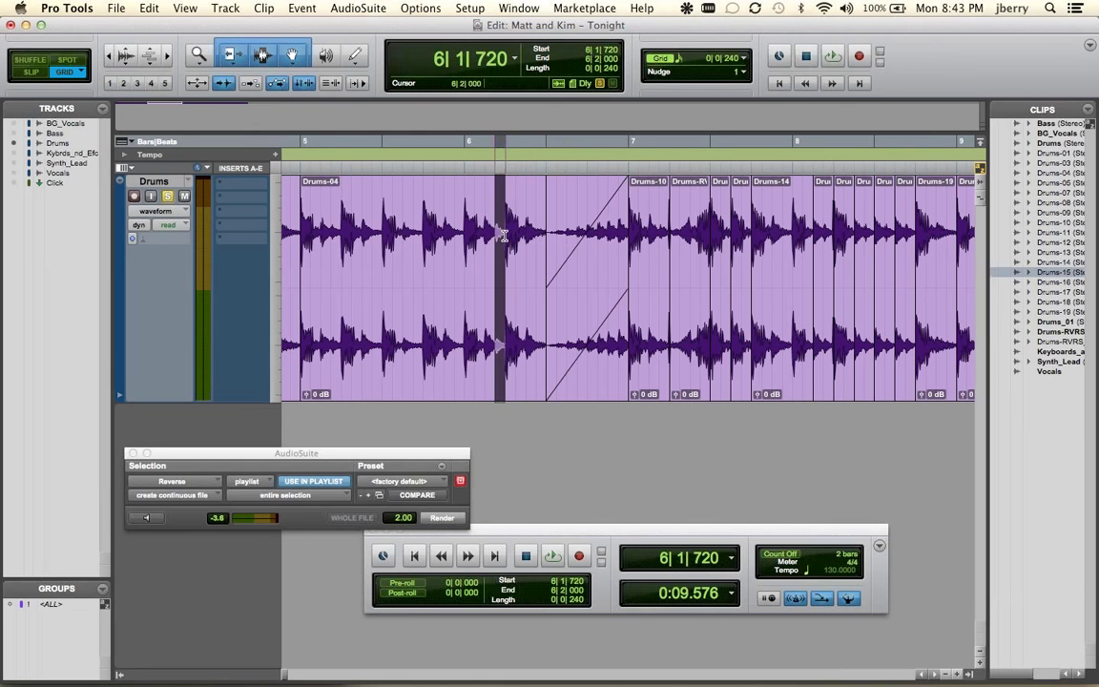
{"action": "key", "text": "super+e"}
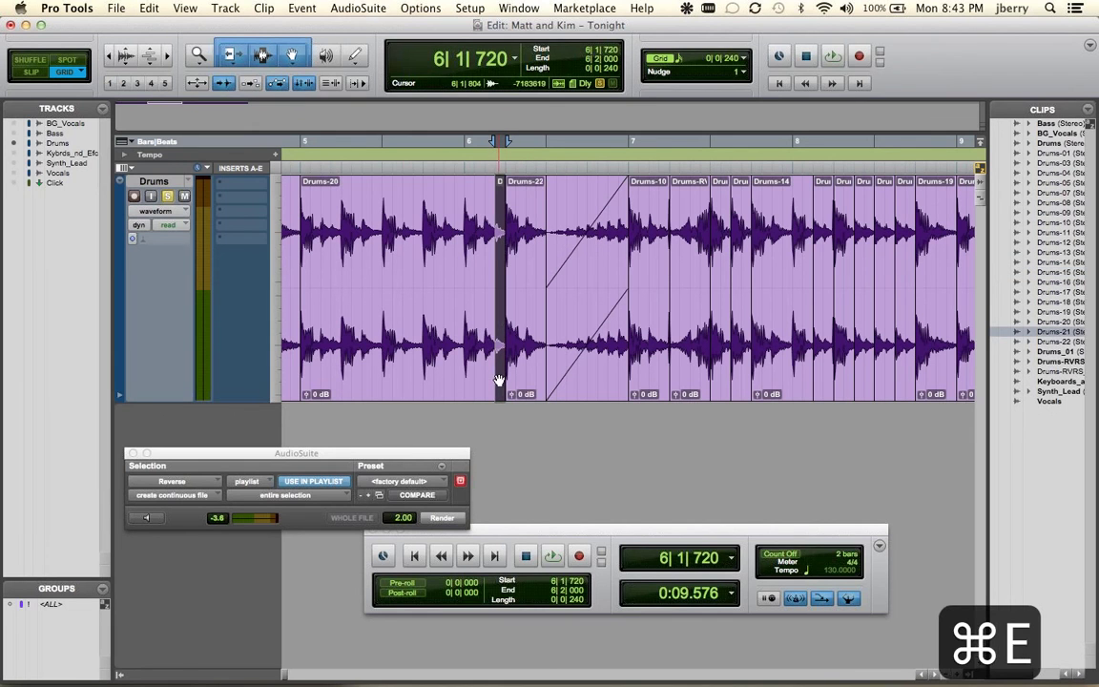
Copy the separated sixteenth-note clip to 6|1|000, 5|4|000 and 5|3|000
{"action": "left_click", "coordinate": [465, 378]}
{"action": "left_click_drag", "start_coordinate": [464, 378], "coordinate": [426, 374]}
{"action": "left_click_drag", "start_coordinate": [426, 373], "coordinate": [351, 337]}
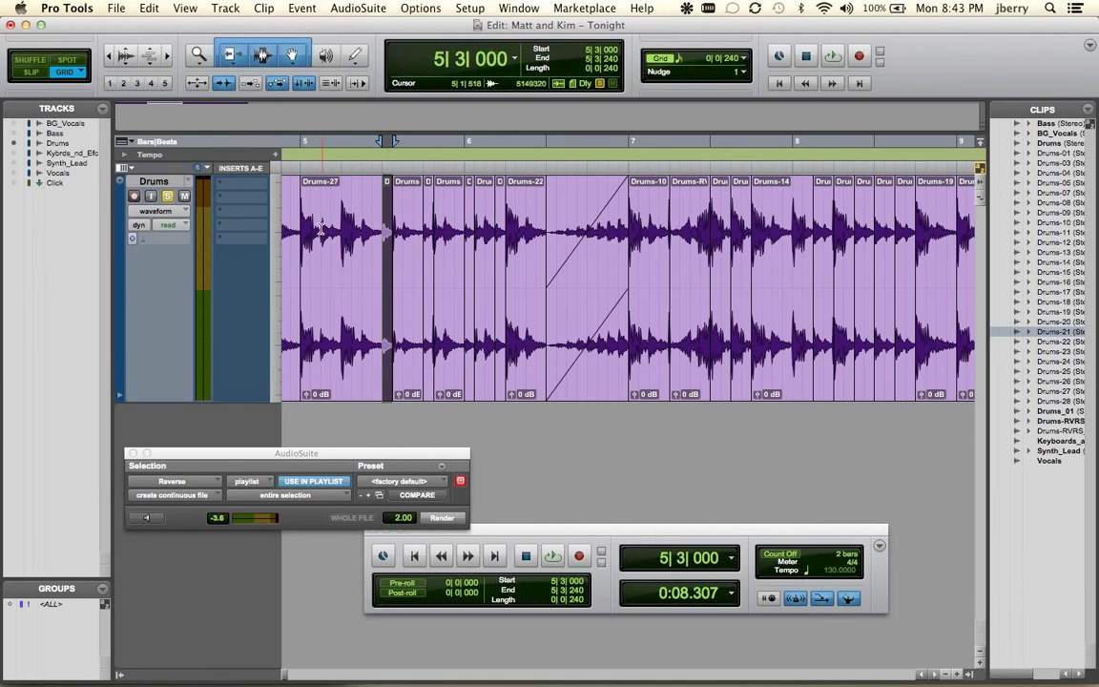
Separate the eighth note from 5|1|480 to 5|2|000 and copy eighth-note slices within the first two beats of bar 5
{"action": "left_click_drag", "start_coordinate": [323, 232], "coordinate": [340, 231]}
{"action": "key", "text": "super+e"}
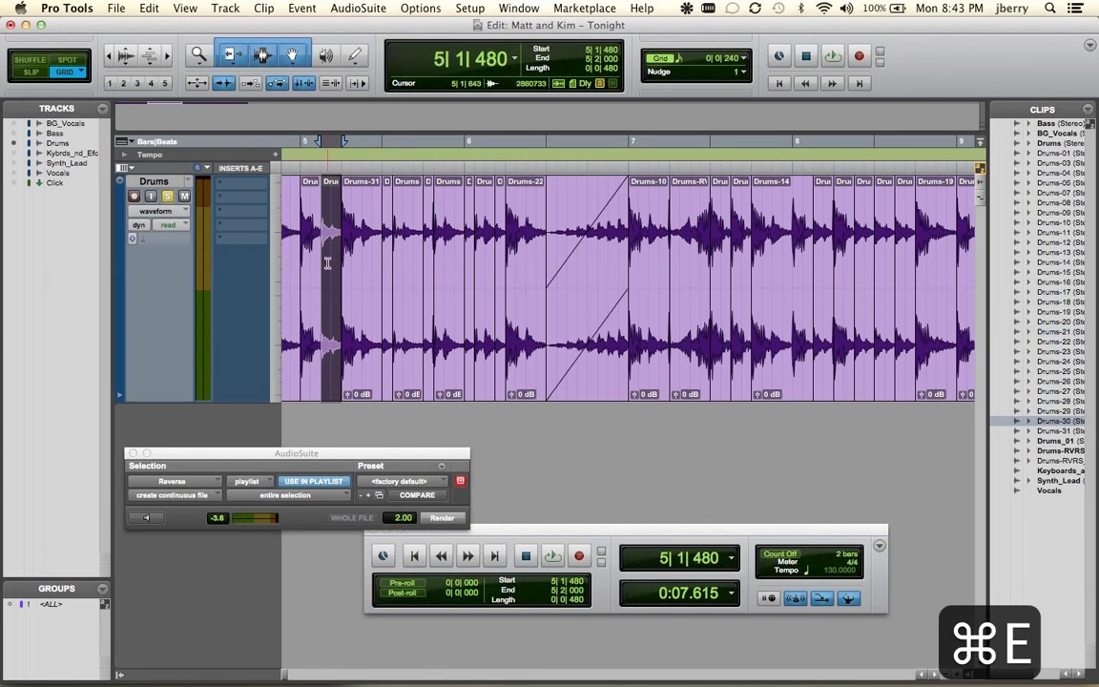
{"action": "mouse_move", "coordinate": [333, 357]}
{"action": "left_mouse_down"}
{"action": "mouse_move", "coordinate": [336, 345]}
{"action": "mouse_move", "coordinate": [354, 360]}
{"action": "left_mouse_up"}
{"action": "left_click_drag", "start_coordinate": [330, 303], "coordinate": [277, 286]}
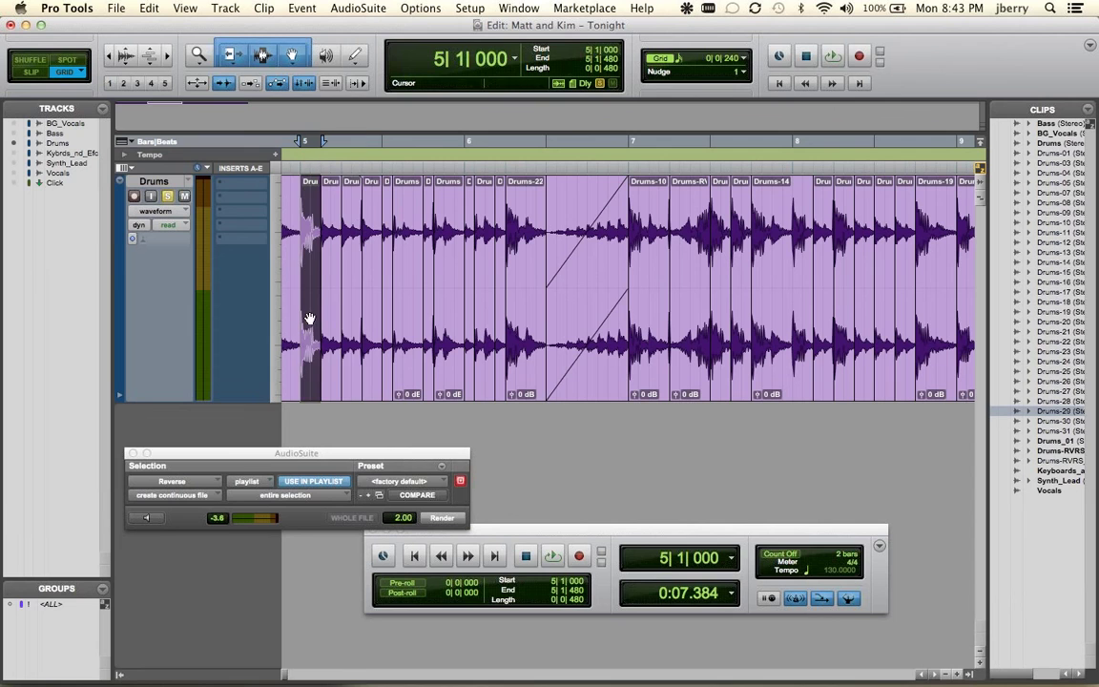
Select all the chopped drum clips from 5|1|000 to 9|1|000 and play them back
{"action": "left_click", "coordinate": [930, 362], "text": "shift"}
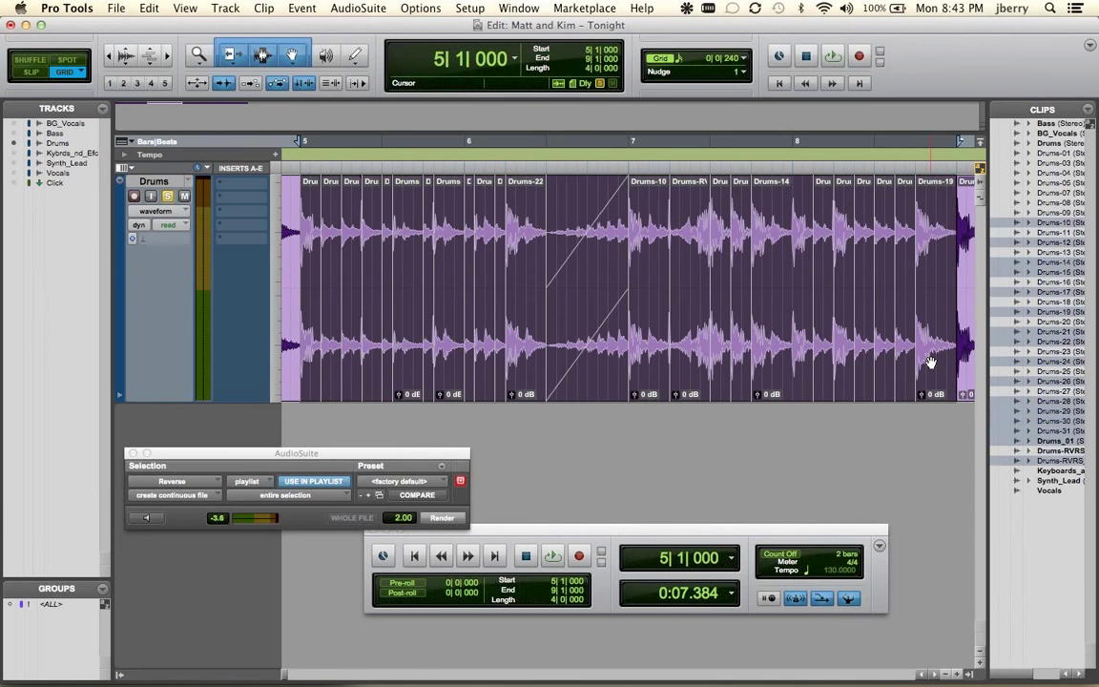
{"action": "key", "text": "space"}
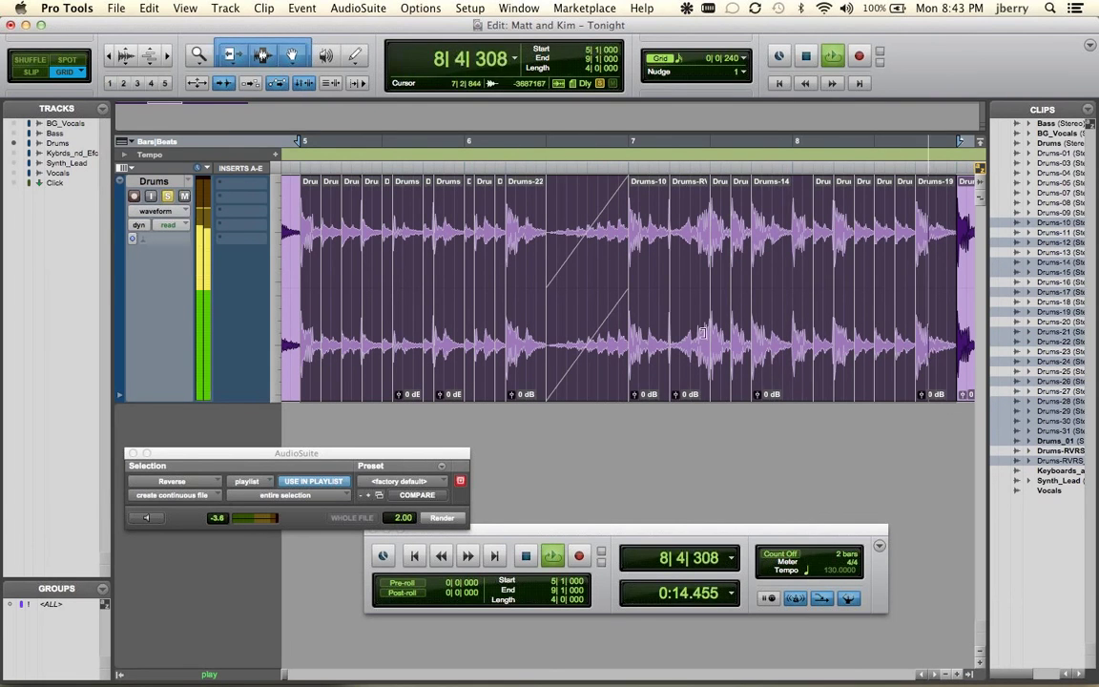
{"action": "key", "text": "space"}
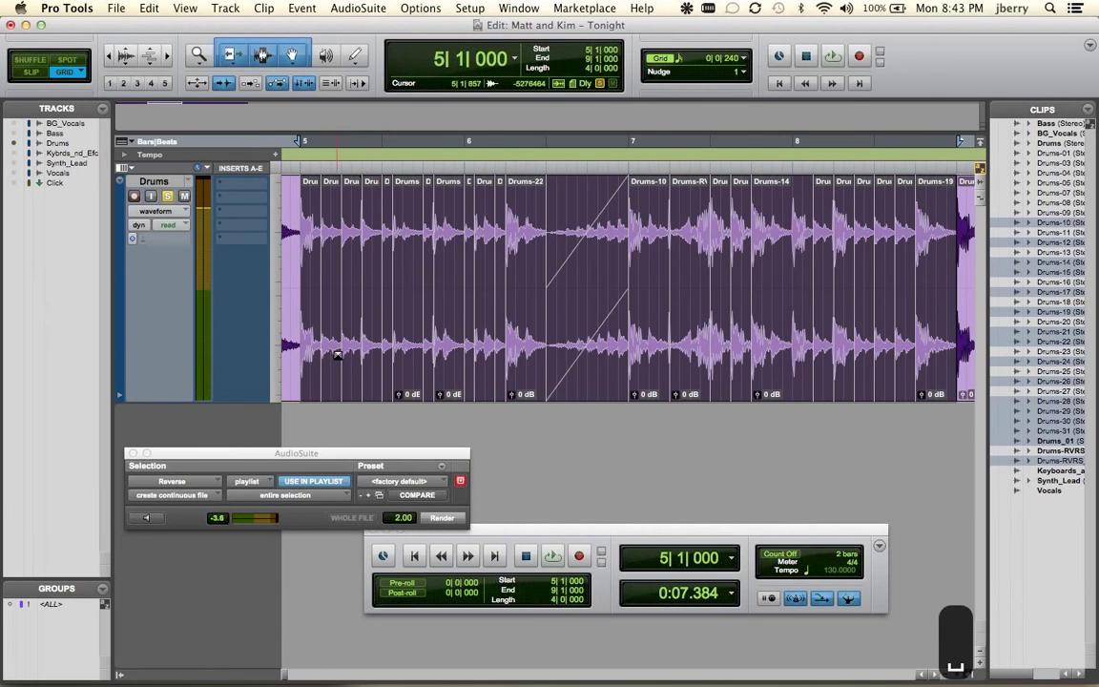
Undo the slice copies and cuts before 6|1|720, and select the clip from 5|1|000 to 6|1|720
{"action": "key", "text": "super+z"}
{"action": "key", "text": "super+z"}
{"action": "key", "text": "super+z"}
{"action": "key", "text": "super+z"}
{"action": "key", "text": "super+z"}
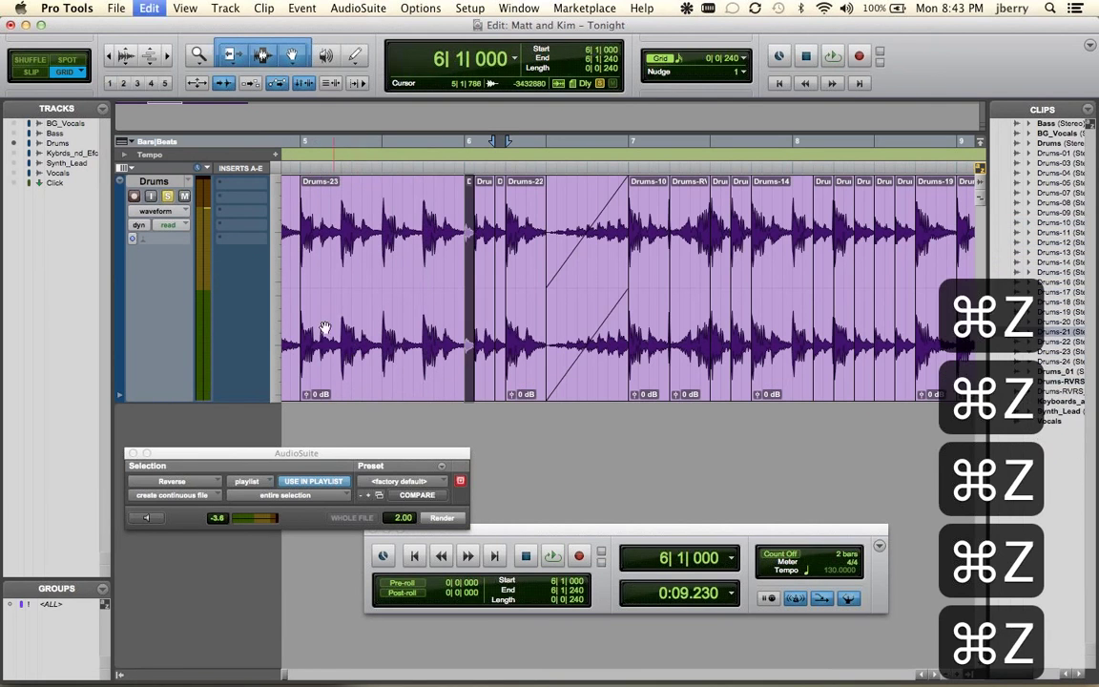
{"action": "left_click", "coordinate": [408, 330]}
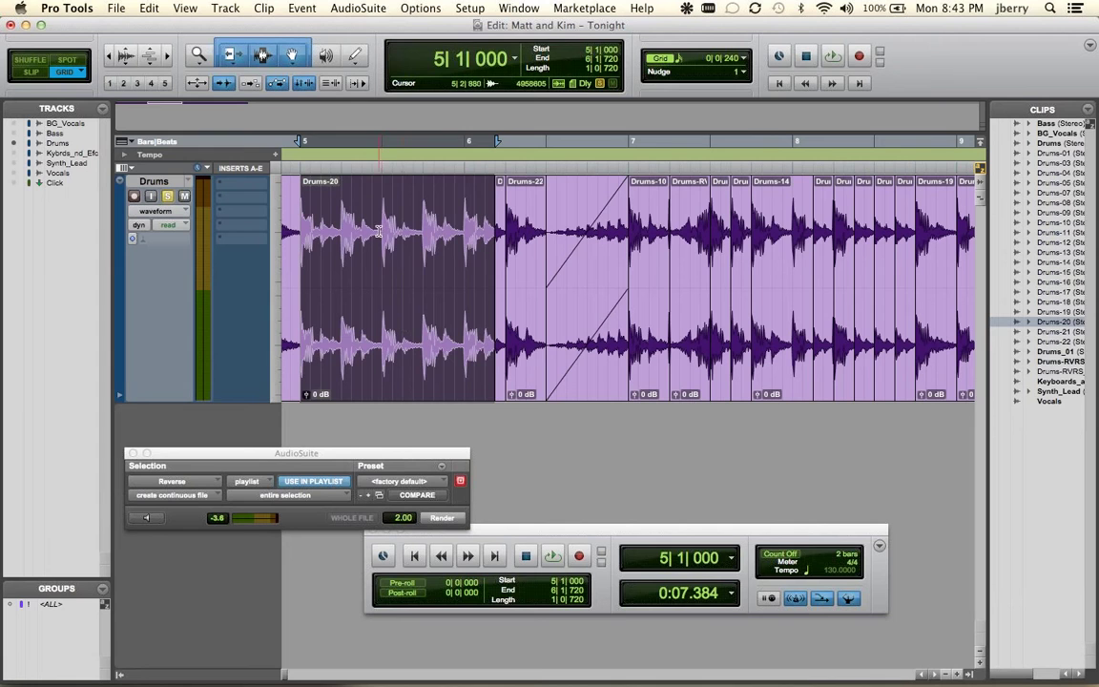
Duplicate the eighth note from 5|1|000 to 5|1|480 once, and play the clips from 5|1|000 to 6|1|720
{"action": "left_click_drag", "start_coordinate": [302, 231], "coordinate": [321, 231]}
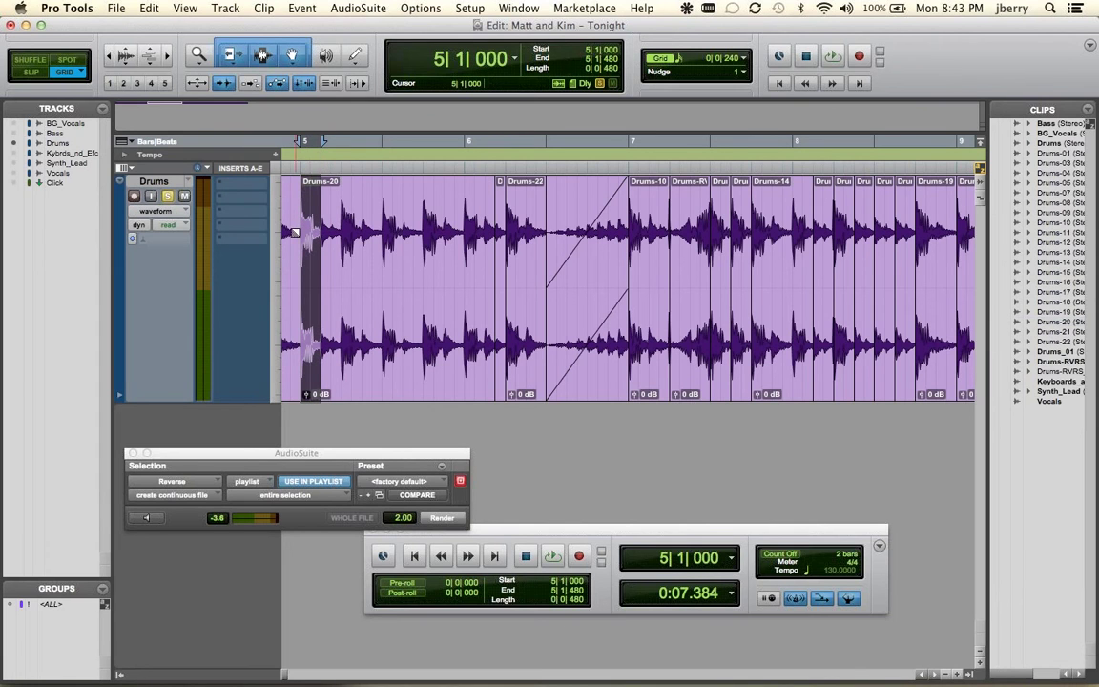
{"action": "key", "text": "super+d"}
{"action": "left_click", "coordinate": [383, 309]}
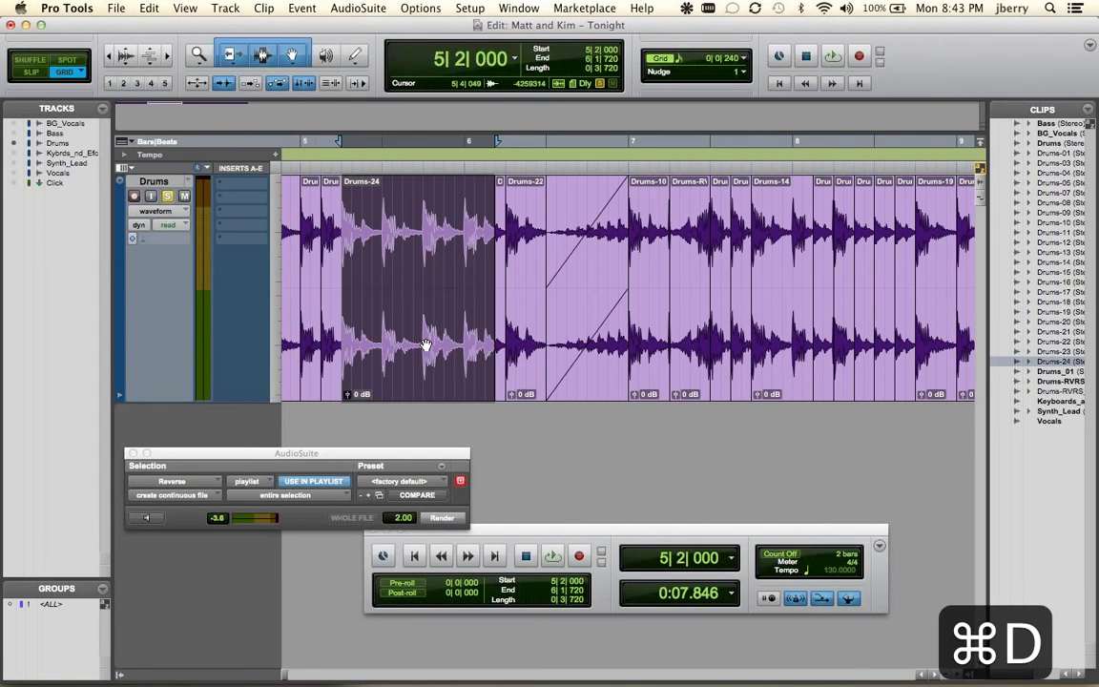
{"action": "left_click", "coordinate": [310, 357], "text": "shift"}
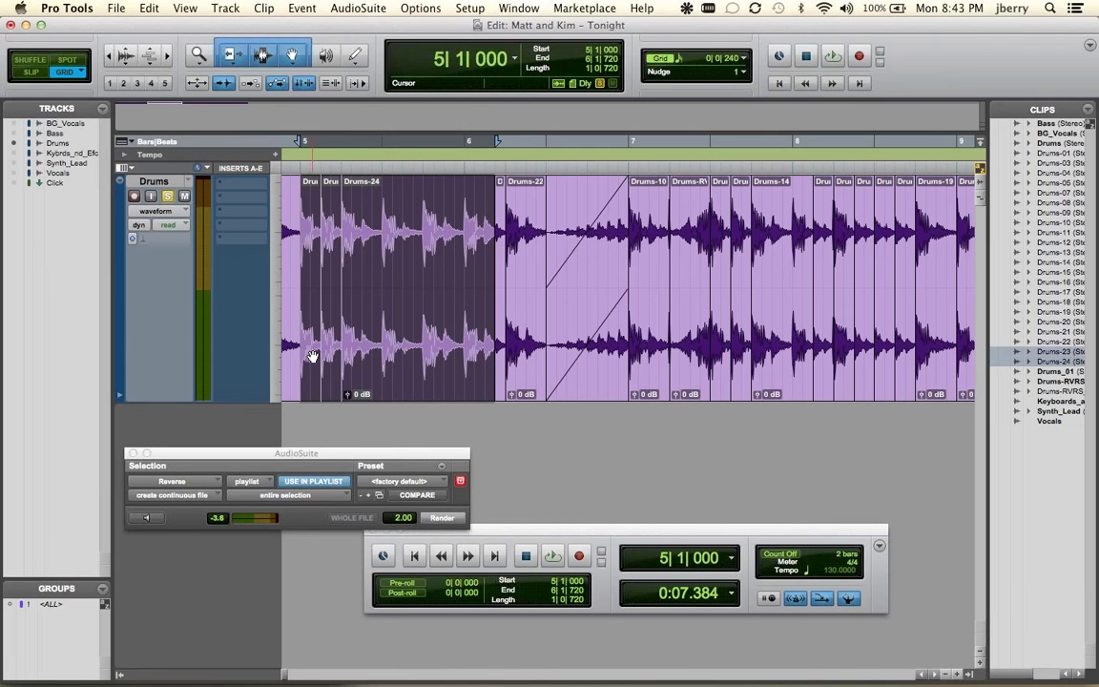
{"action": "key", "text": "space"}
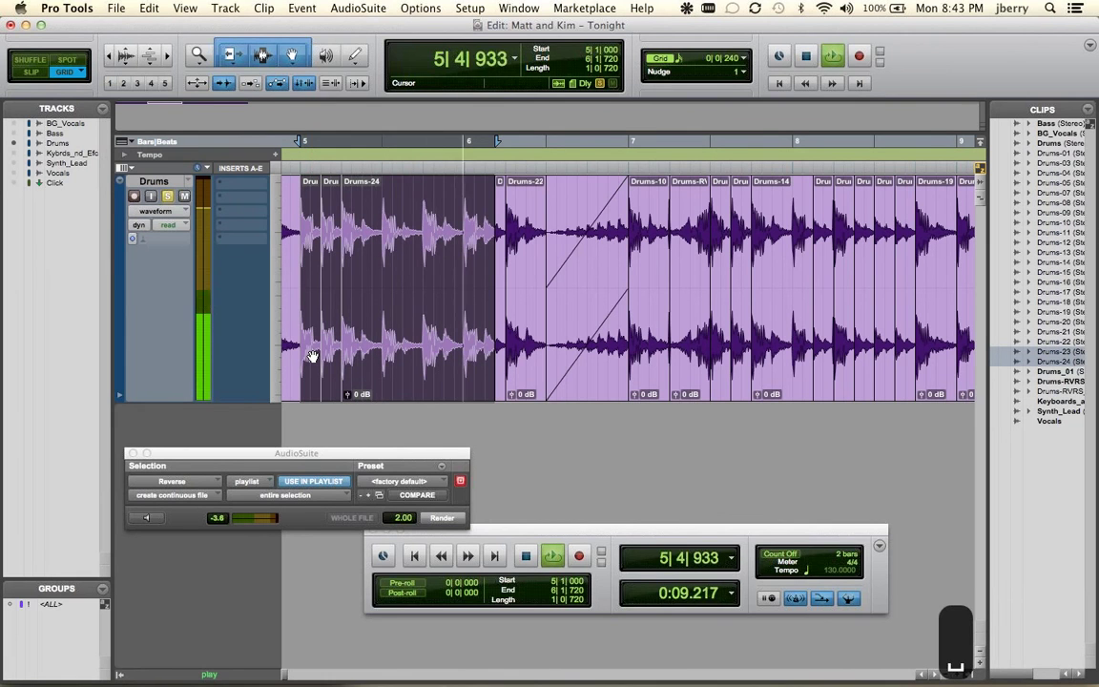
{"action": "key", "text": "space"}
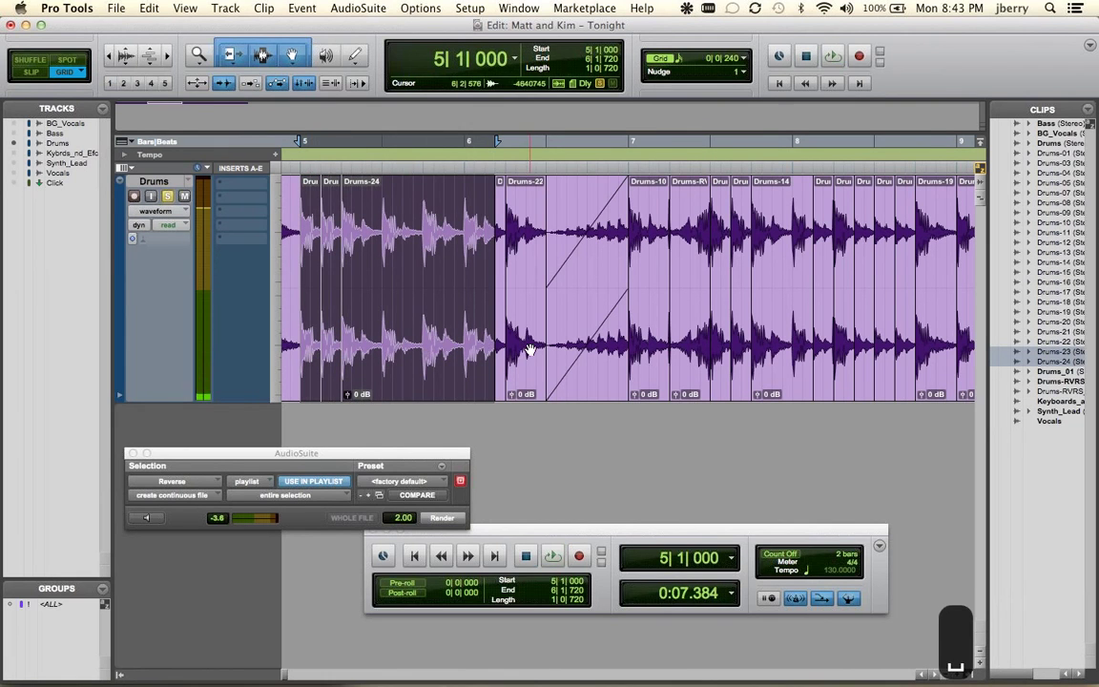
Extend the clip selection through the faded drum roll to 7|1|000 and play it from bar 5
{"action": "left_click", "coordinate": [529, 350], "text": "shift"}
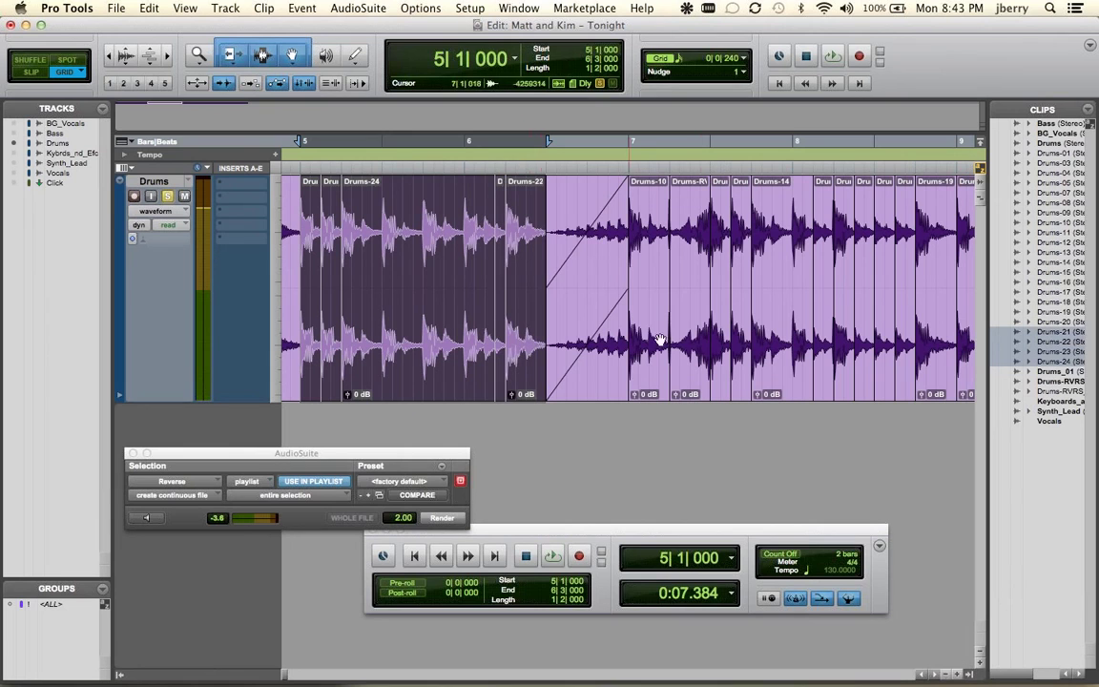
{"action": "left_click", "coordinate": [600, 349], "text": "shift"}
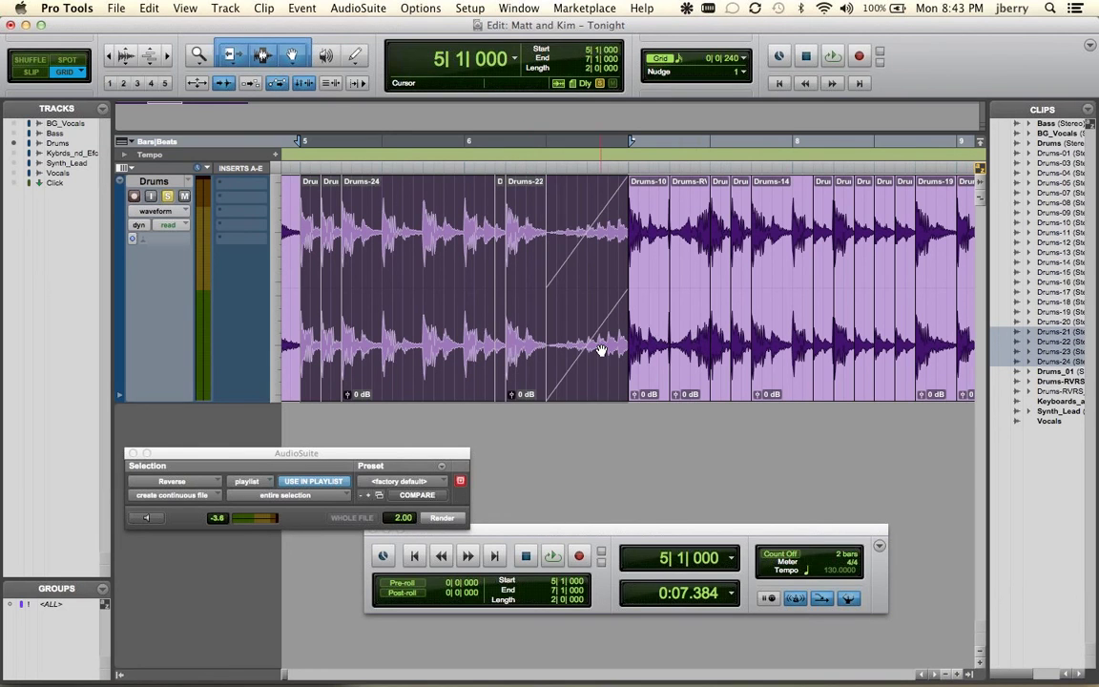
{"action": "key", "text": "space"}
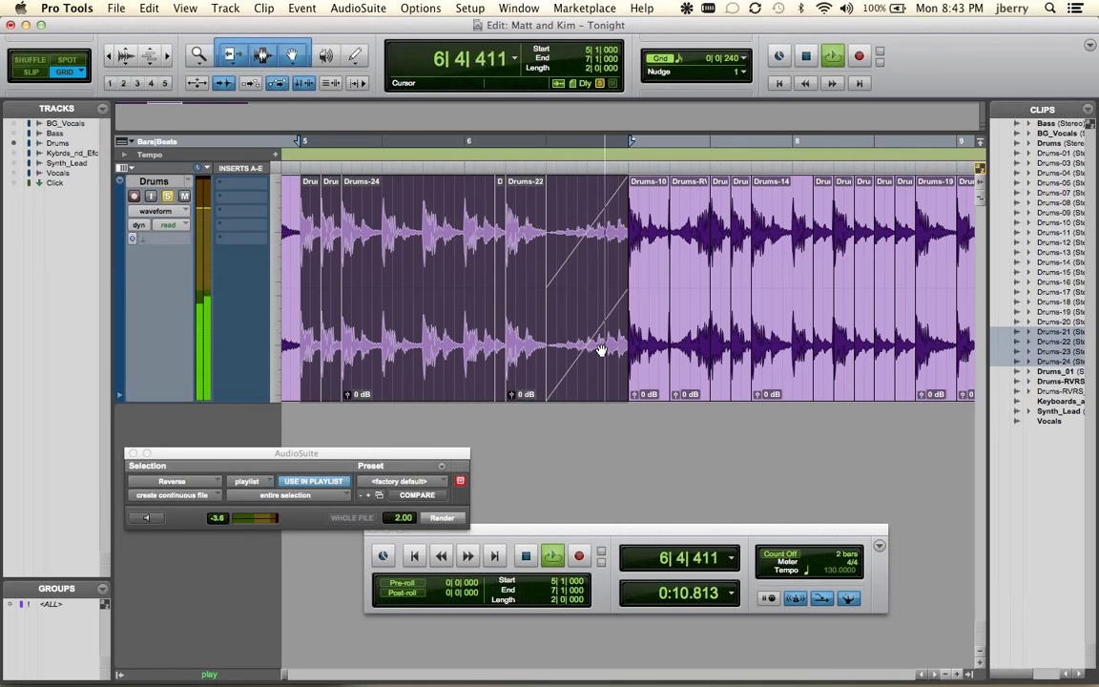
Stop playback and delete all the drum clips on the Drums track from 1|1|000 to 17|1|000
{"action": "key", "text": "space"}
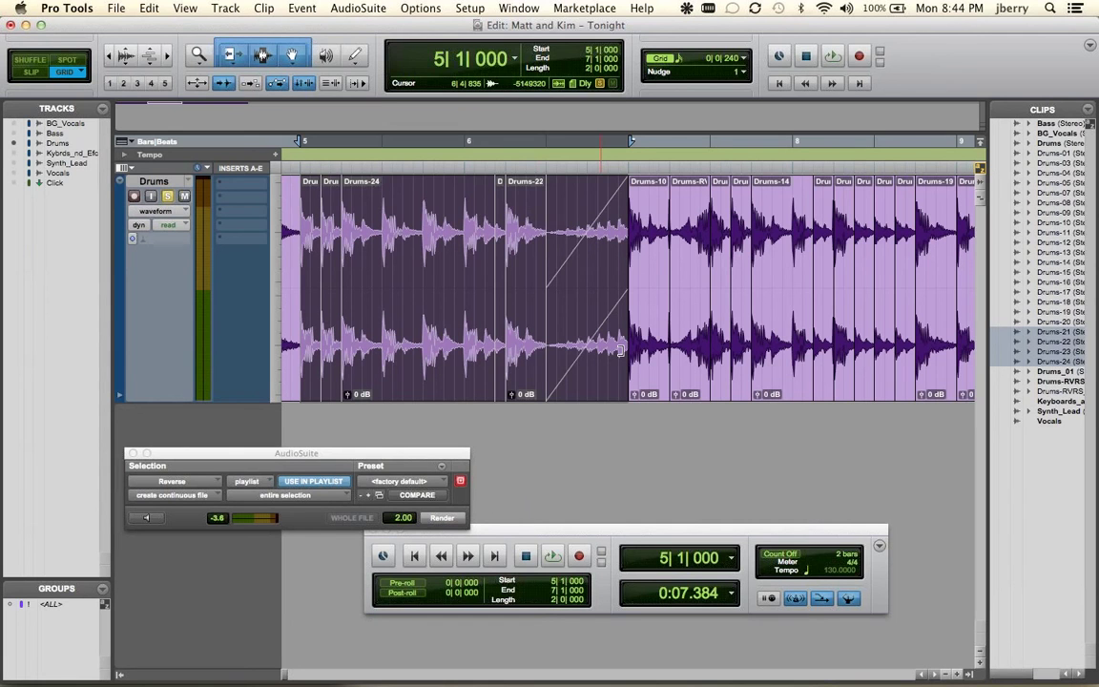
{"action": "key", "text": "super+bracketleft"}
{"action": "key", "text": "super+bracketleft"}
{"action": "key", "text": "super+bracketleft"}
{"action": "key", "text": "super+bracketleft"}
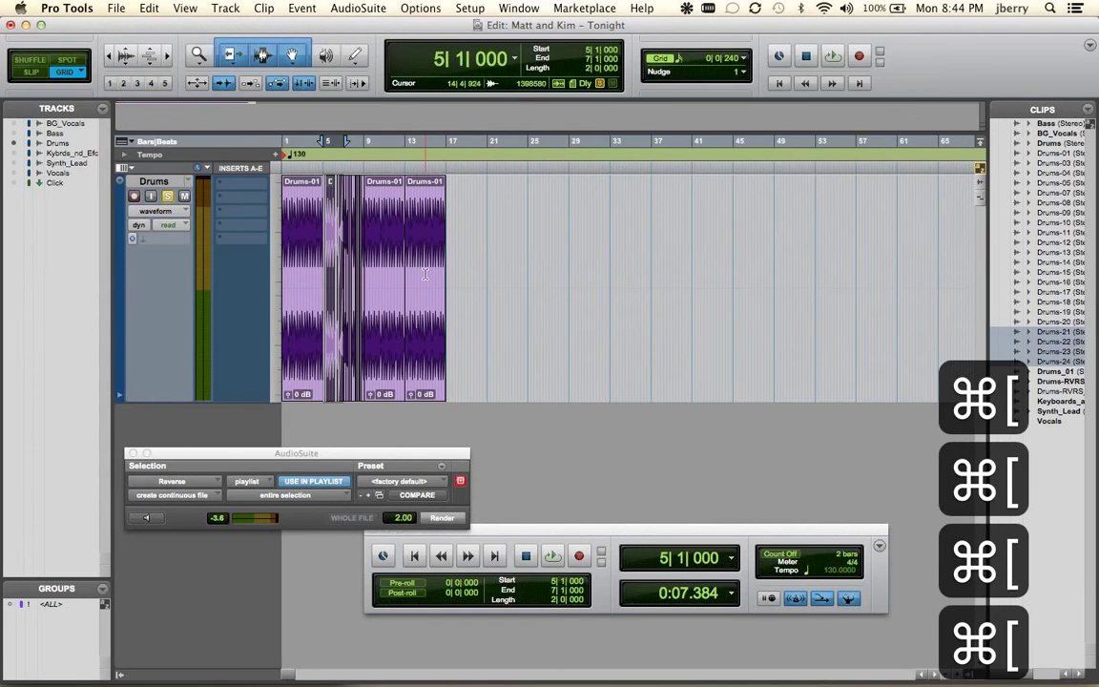
{"action": "triple_click", "coordinate": [425, 274]}
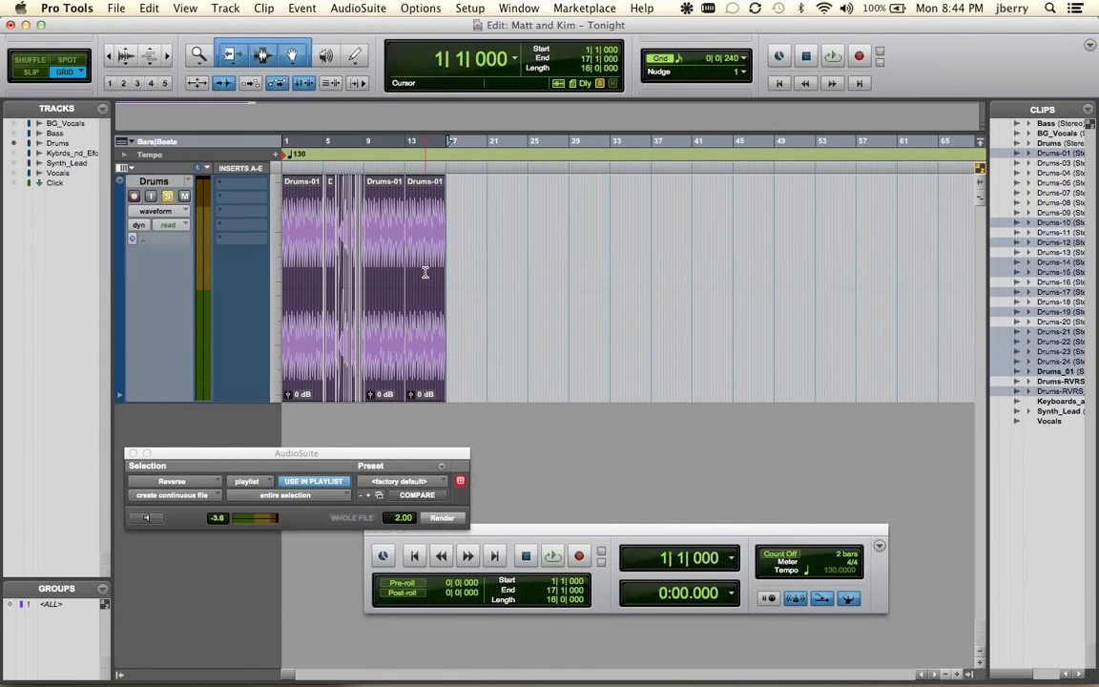
{"action": "key", "text": "BackSpace"}
Select all unused clips in the session and permanently delete their source files from disk
{"action": "key", "text": "super+shift+u"}
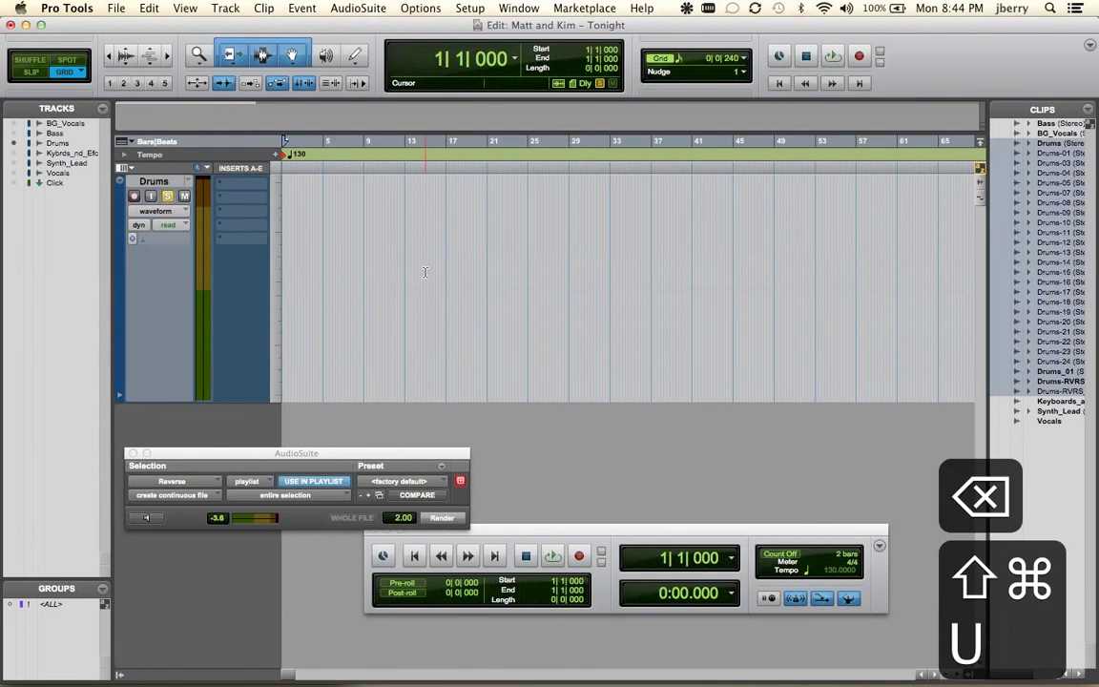
{"action": "key", "text": "super+shift+b"}
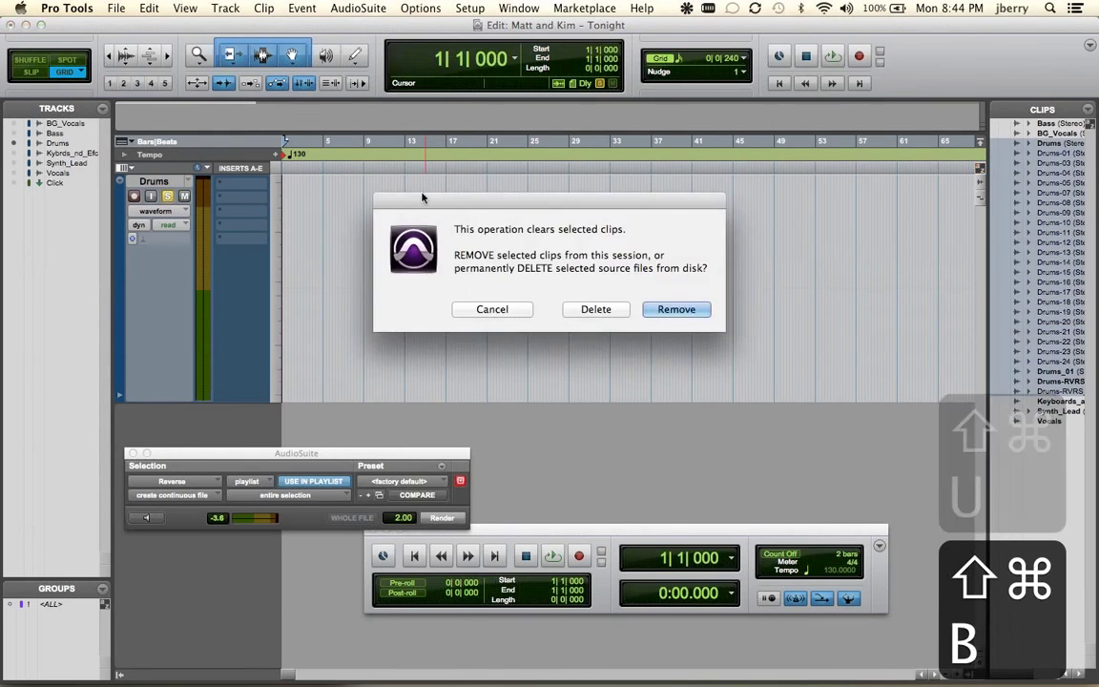
{"action": "left_click", "coordinate": [597, 310]}
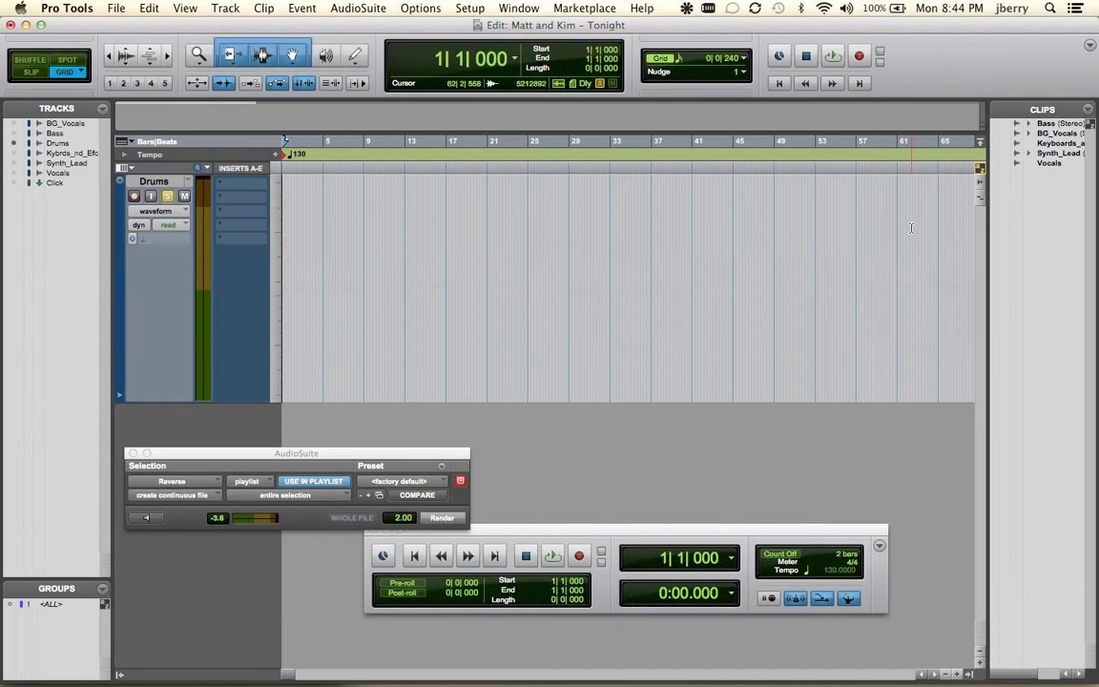
Import Drums.wav from the Matt and Kim – Tonight folder as a copy in Audio Files, adding it to the clip list
{"action": "key", "text": "shift+super+i"}
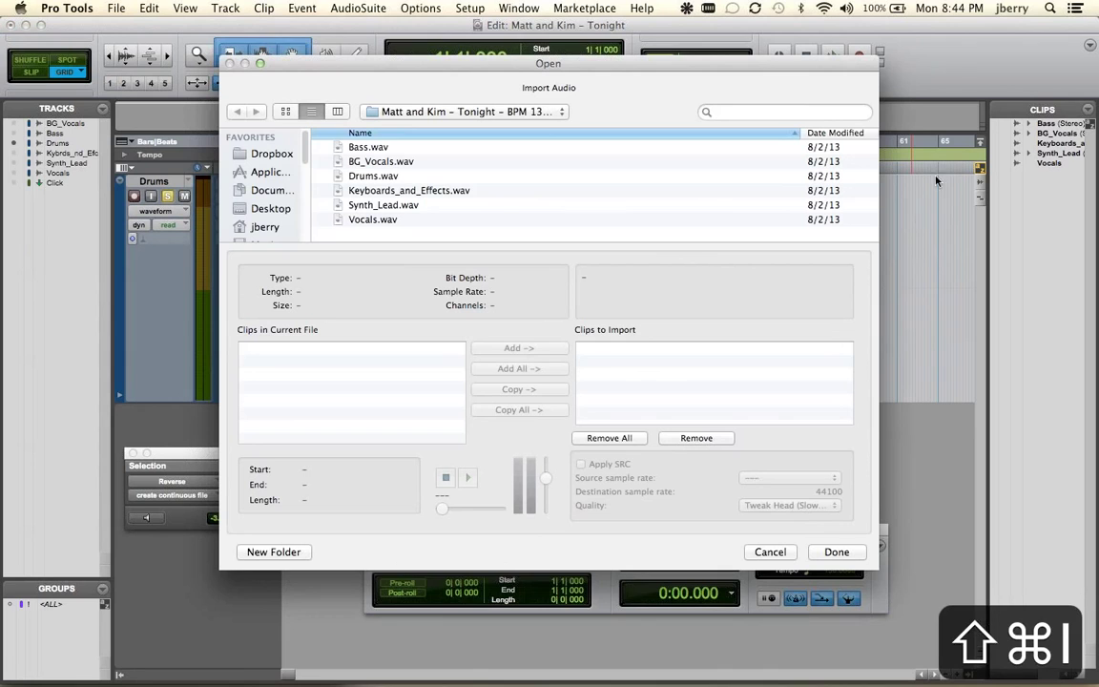
{"action": "left_click", "coordinate": [376, 177]}
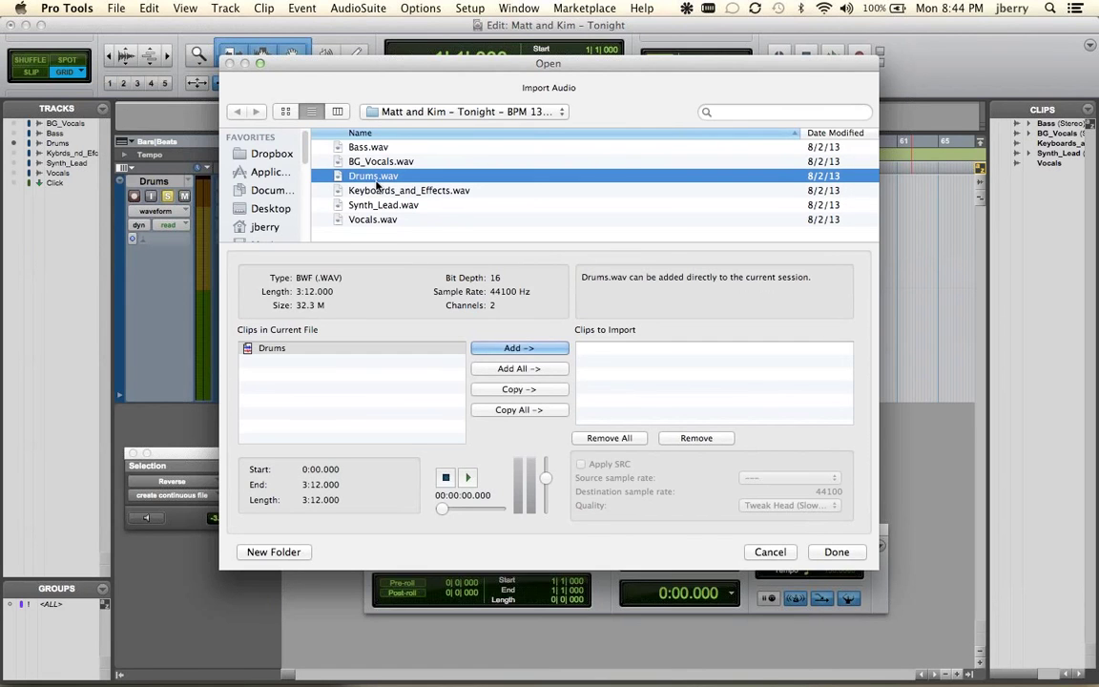
{"action": "left_click", "coordinate": [519, 389]}
{"action": "left_click", "coordinate": [835, 552]}
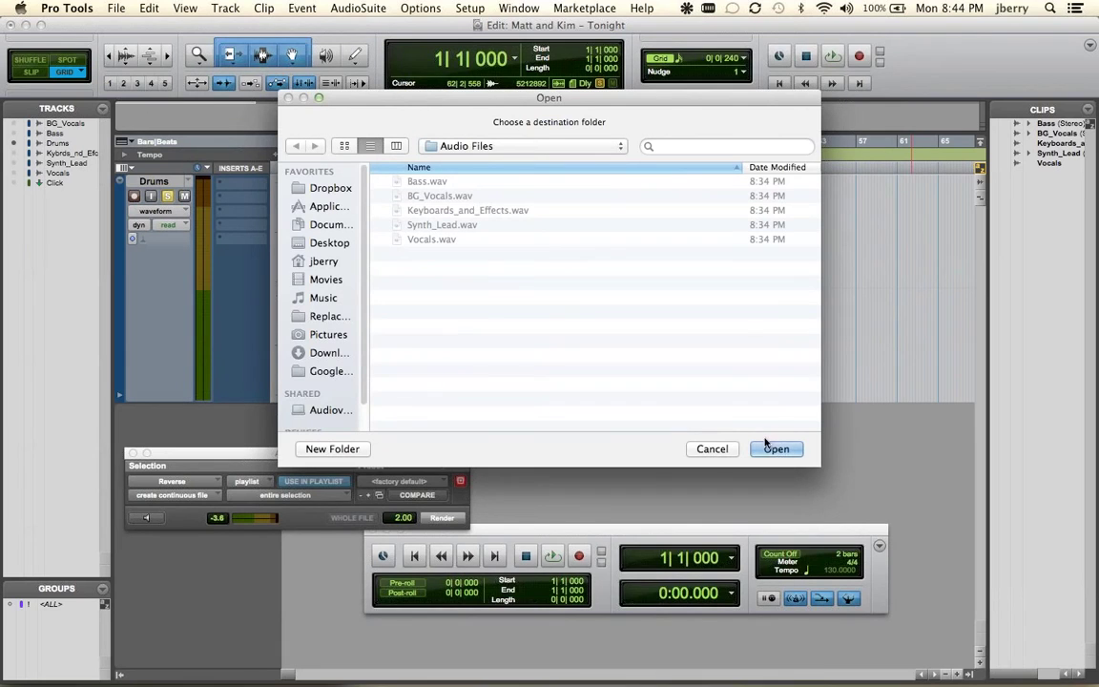
{"action": "left_click", "coordinate": [768, 448]}
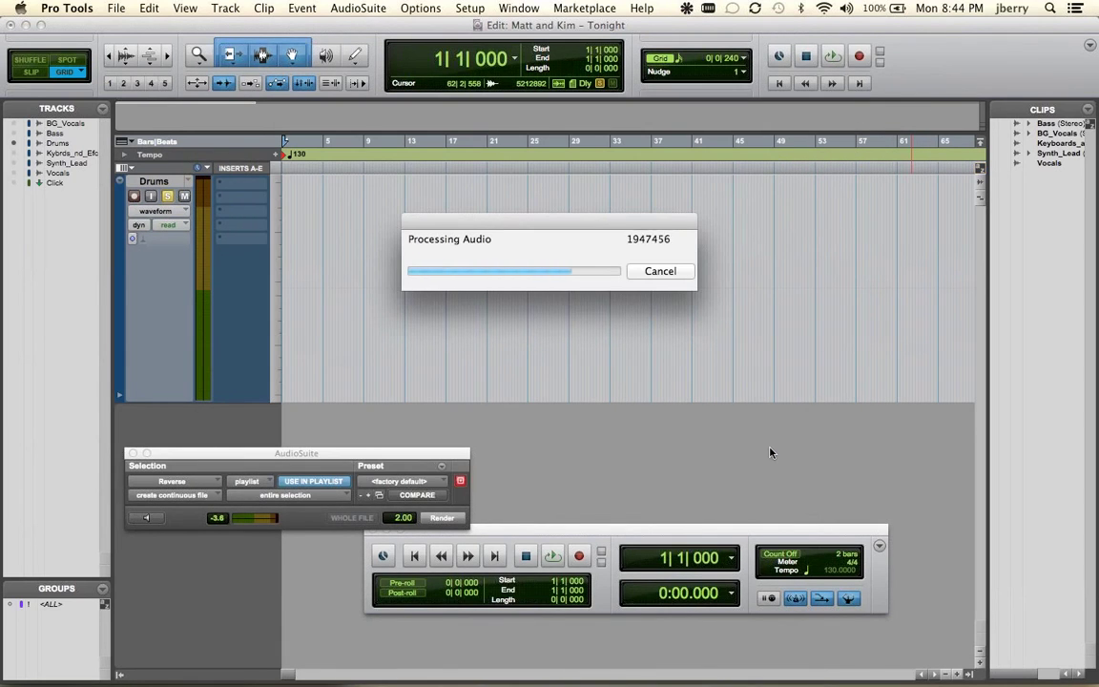
{"action": "left_click", "coordinate": [455, 261]}
{"action": "left_click", "coordinate": [636, 324]}
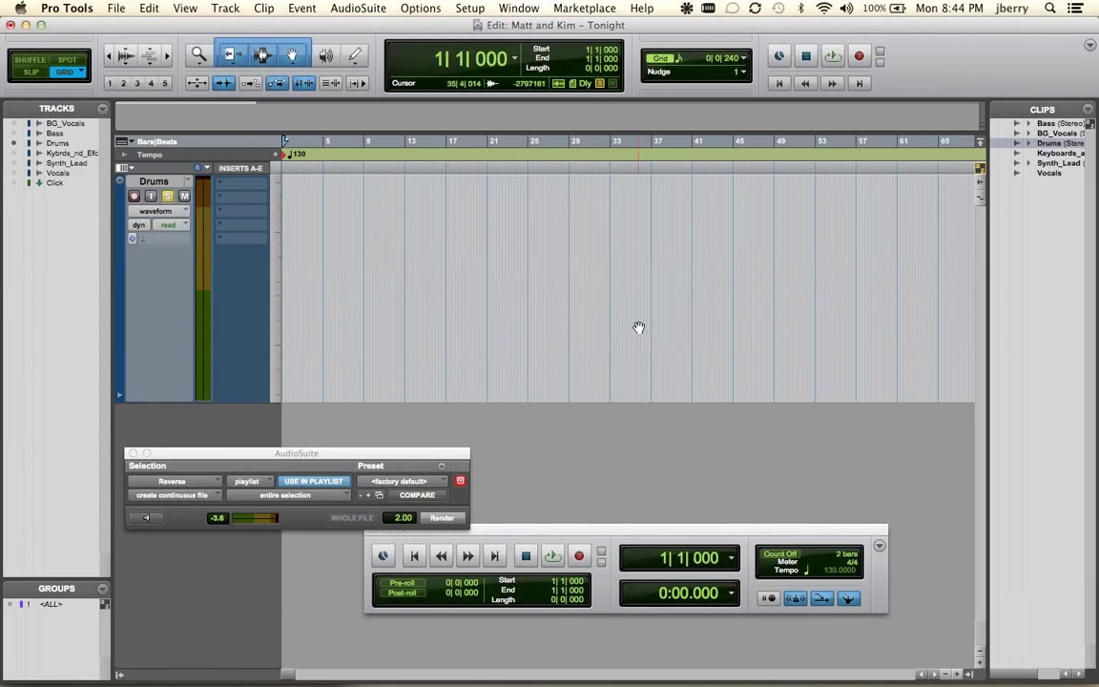
Place the imported Drums clip on the Drums track at 1|1|000 and turn off the track's solo
{"action": "left_click", "coordinate": [1059, 153]}
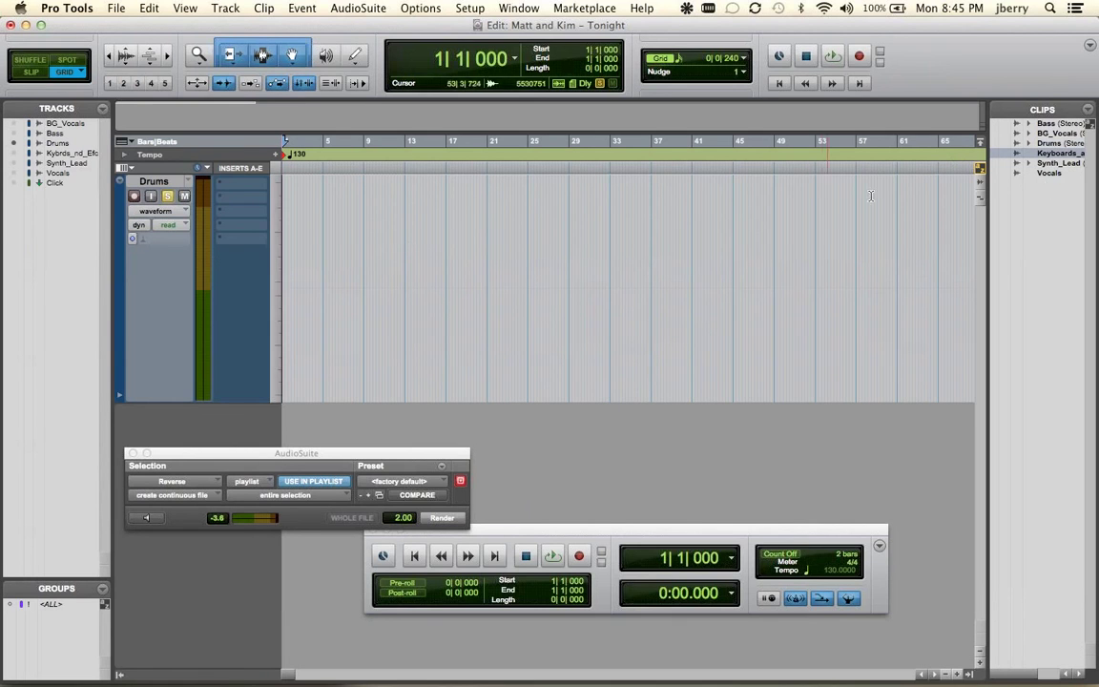
{"action": "left_click_drag", "start_coordinate": [1049, 145], "coordinate": [184, 297]}
{"action": "left_click", "coordinate": [169, 196]}
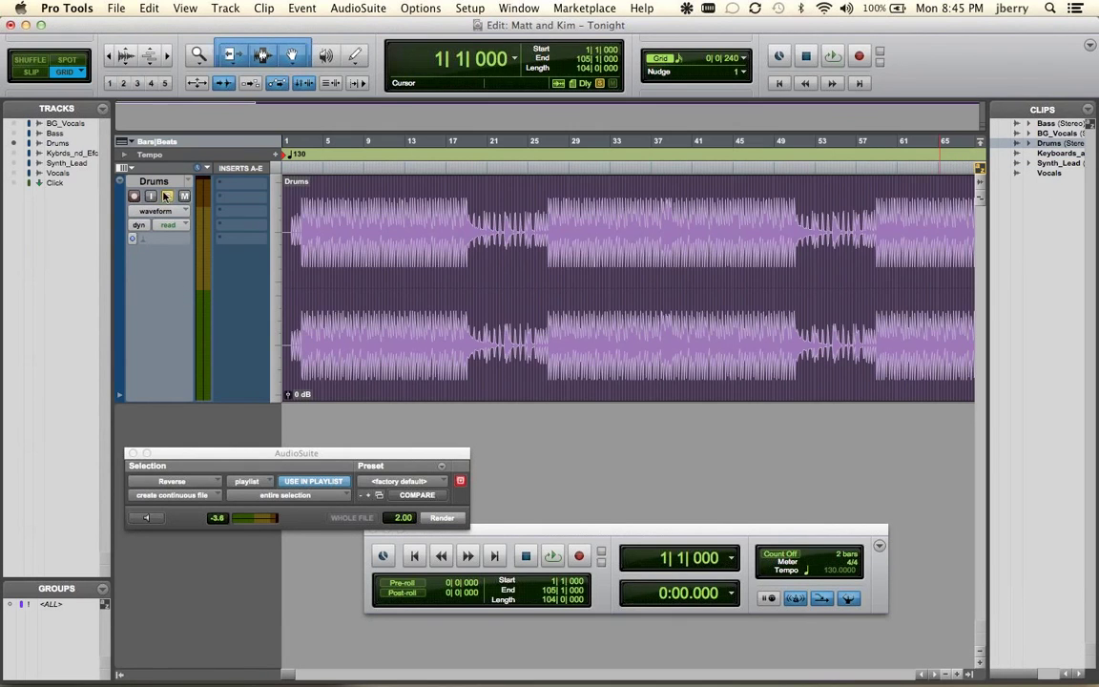
Show all the session's tracks and enlarge their heights together
{"action": "left_click", "coordinate": [13, 165], "text": "alt"}
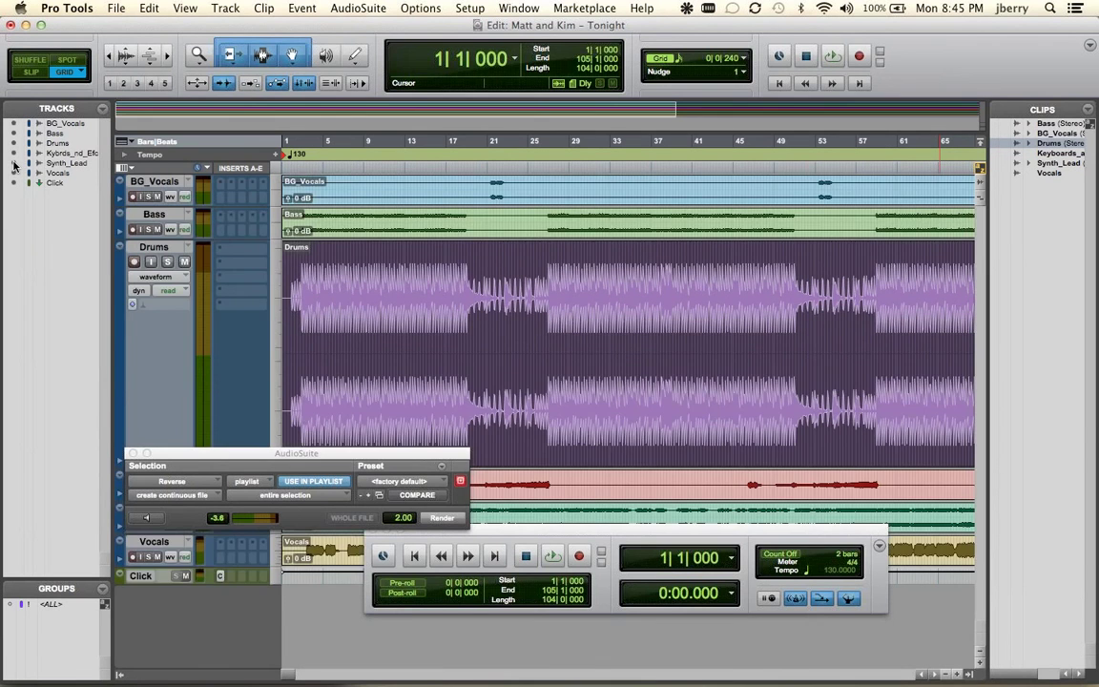
{"action": "key", "text": "ctrl+alt+Down"}
{"action": "key", "text": "ctrl+alt+Down"}
{"action": "key", "text": "ctrl+alt+Down"}
{"action": "key", "text": "ctrl+alt+Up"}
{"action": "key", "text": "ctrl+alt+Up"}
{"action": "key", "text": "ctrl+alt+Up"}
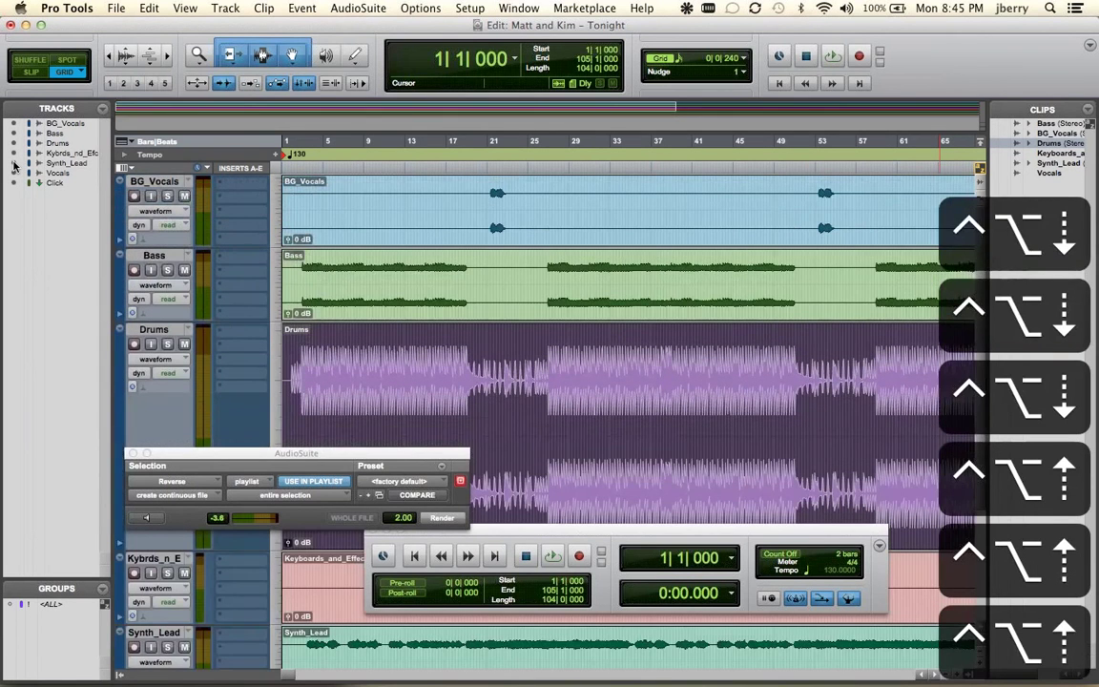
Hide the floating windows and play the full session from 1|1|000, then stop playback
{"action": "key", "text": "ctrl+alt+super+w"}
{"action": "key", "text": "space"}
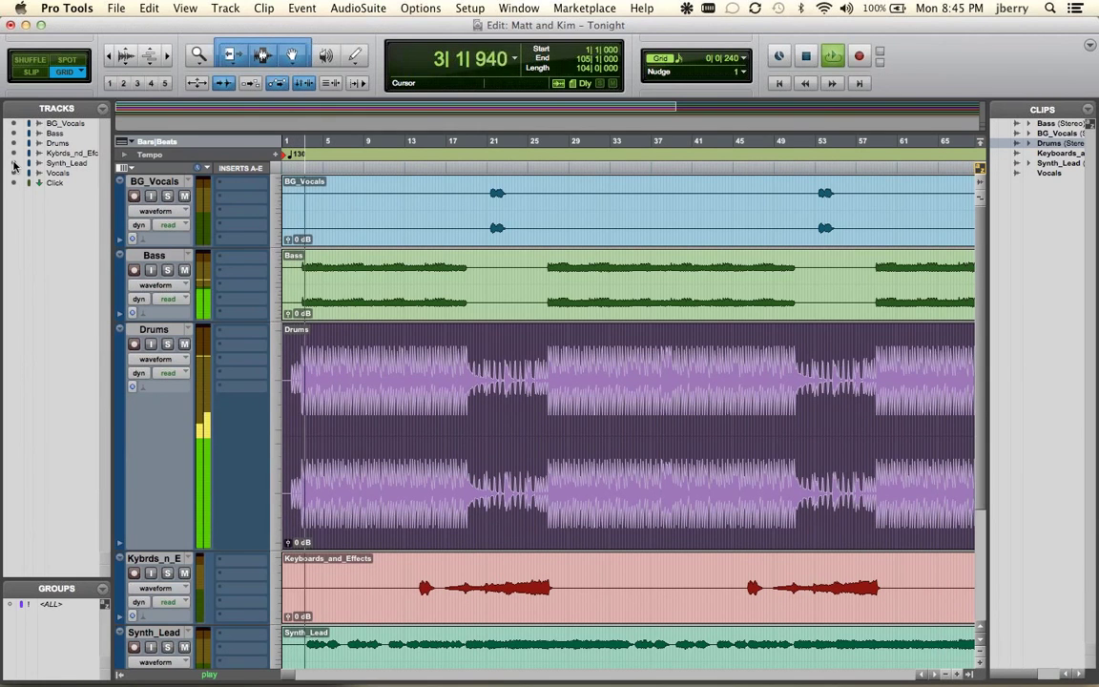
{"action": "key", "text": "space"}
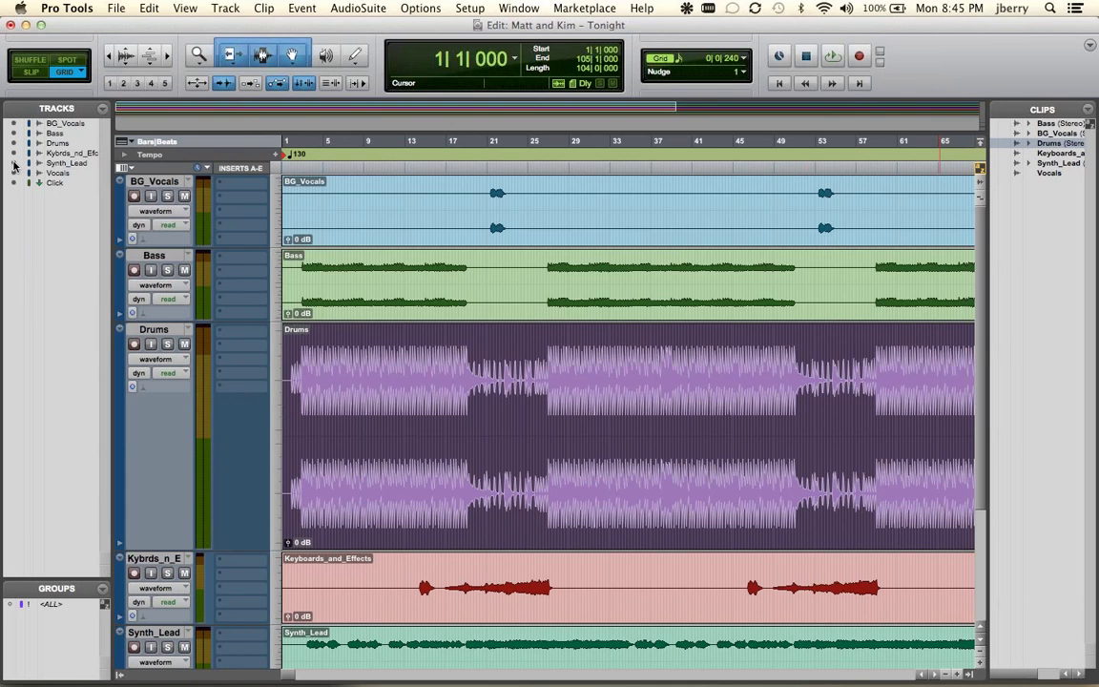
Adjust all track heights together so every track from BG_Vocals to Click fits in view
{"action": "key", "text": "ctrl+alt+Down"}
{"action": "key", "text": "ctrl+alt+Down"}
{"action": "key", "text": "ctrl+alt+Down"}
{"action": "key", "text": "ctrl+alt+Down"}
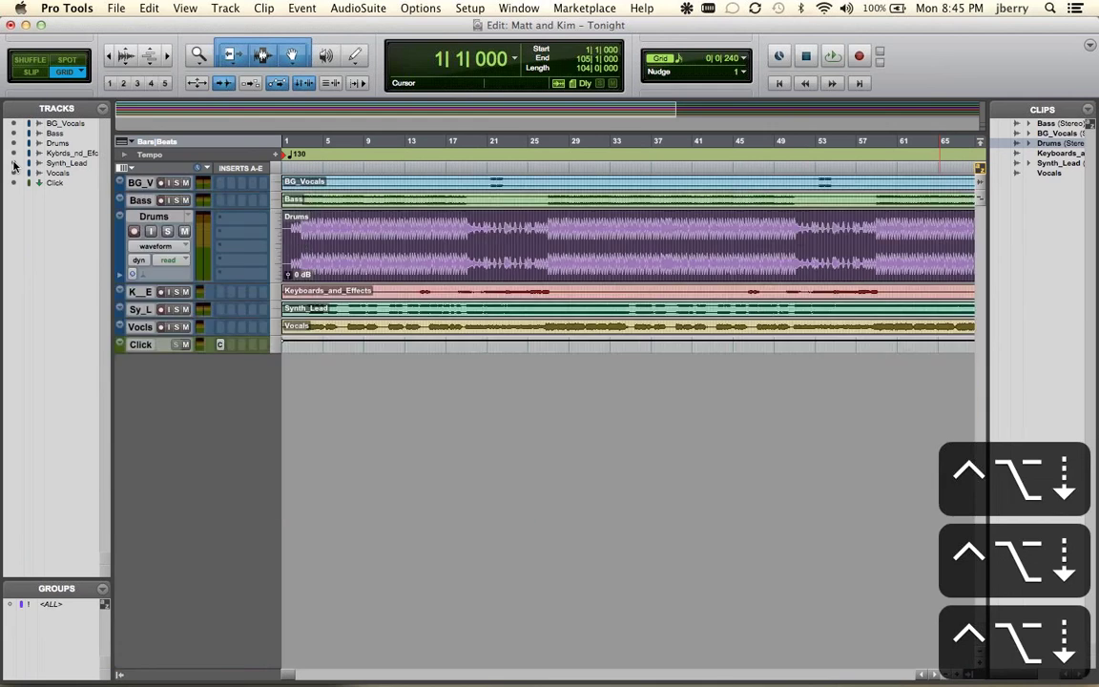
{"action": "key", "text": "ctrl+alt+Up"}
{"action": "key", "text": "ctrl+alt+Up"}
{"action": "key", "text": "ctrl+alt+Up"}
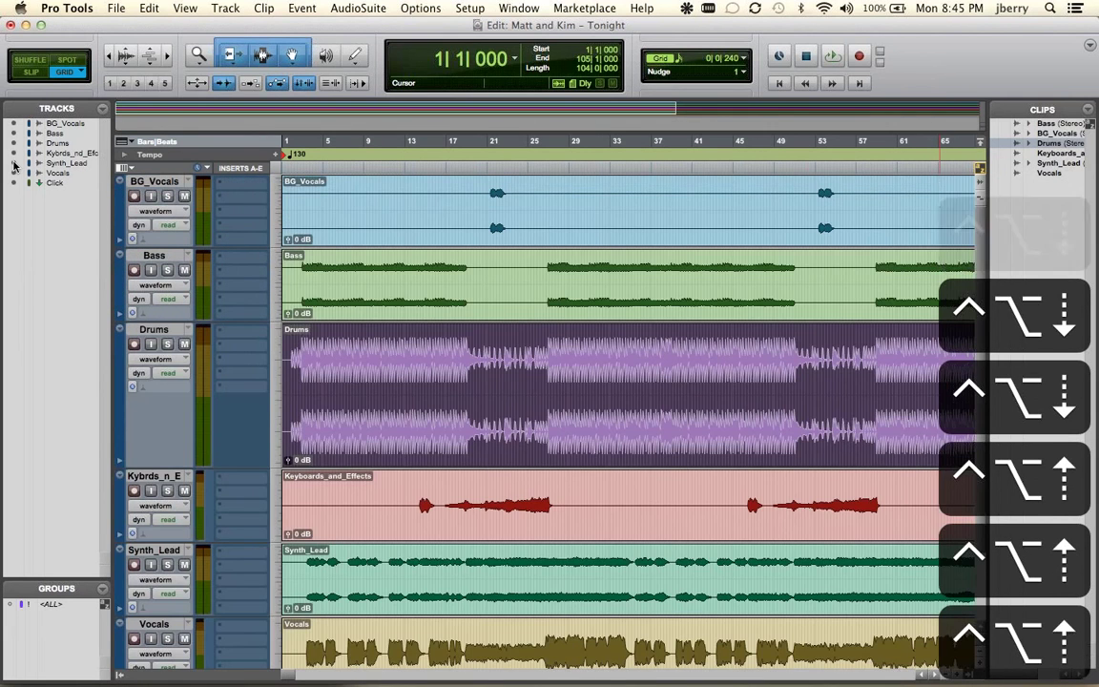
{"action": "key", "text": "ctrl+alt+Down"}
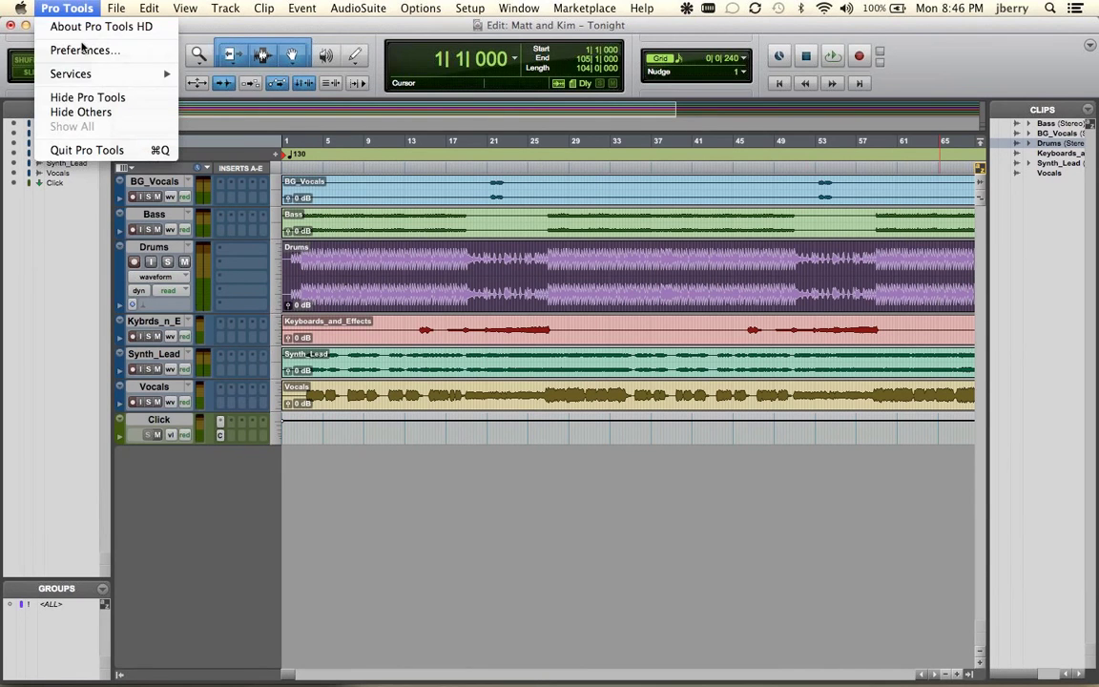
Hide Pro Tools, switch to Finder and open the Music folder
{"action": "left_click", "coordinate": [94, 99]}
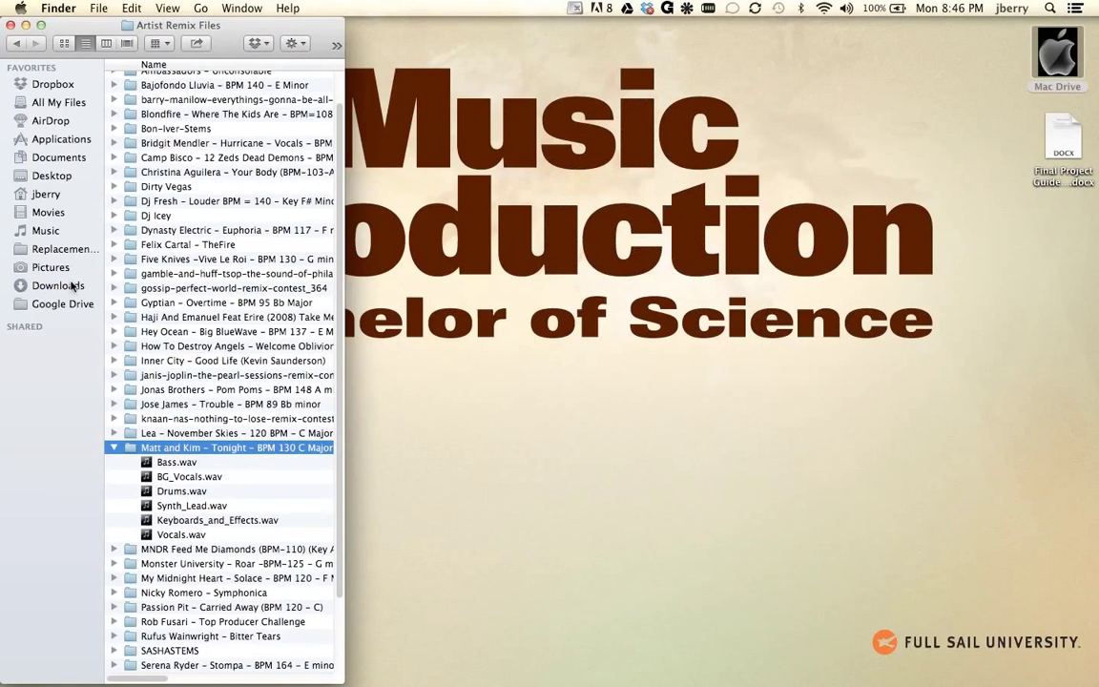
{"action": "left_click", "coordinate": [41, 232]}
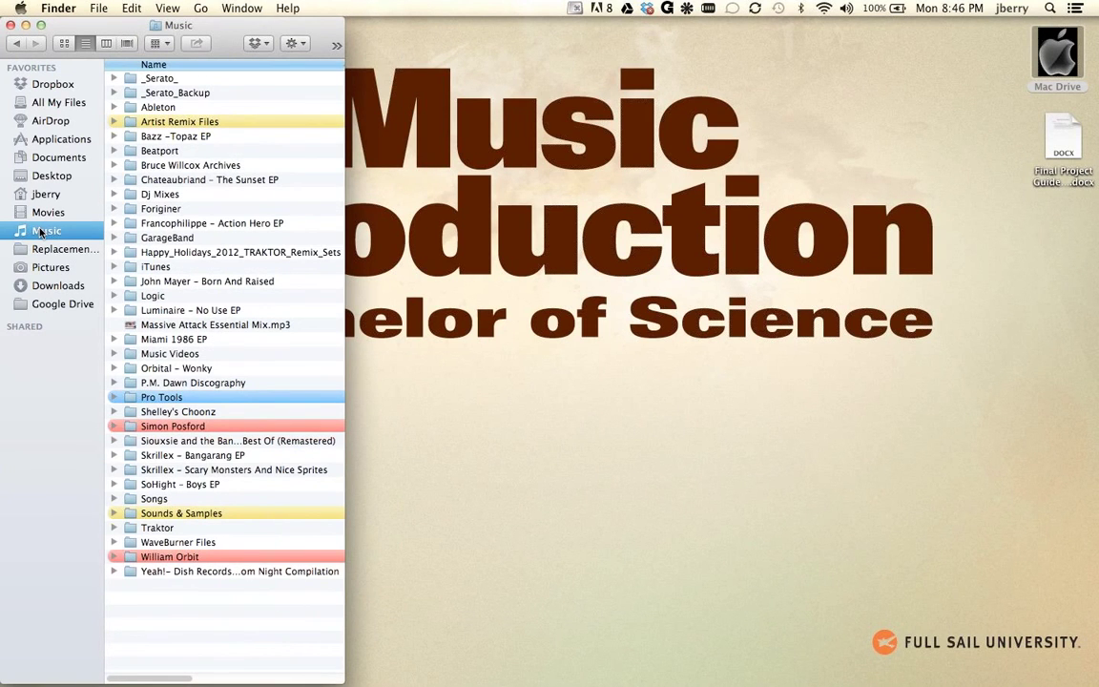
Create an untitled folder inside the Music folder and move it to the Trash
{"action": "key", "text": "super+shift+n"}
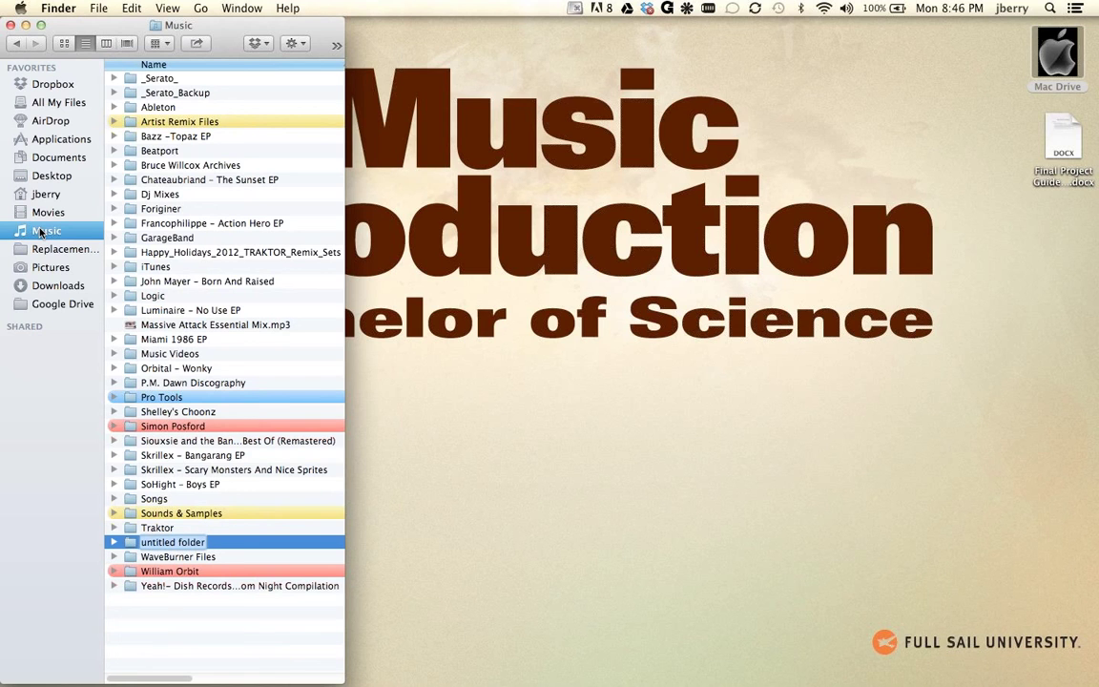
{"action": "key", "text": "Return"}
{"action": "key", "text": "super+BackSpace"}
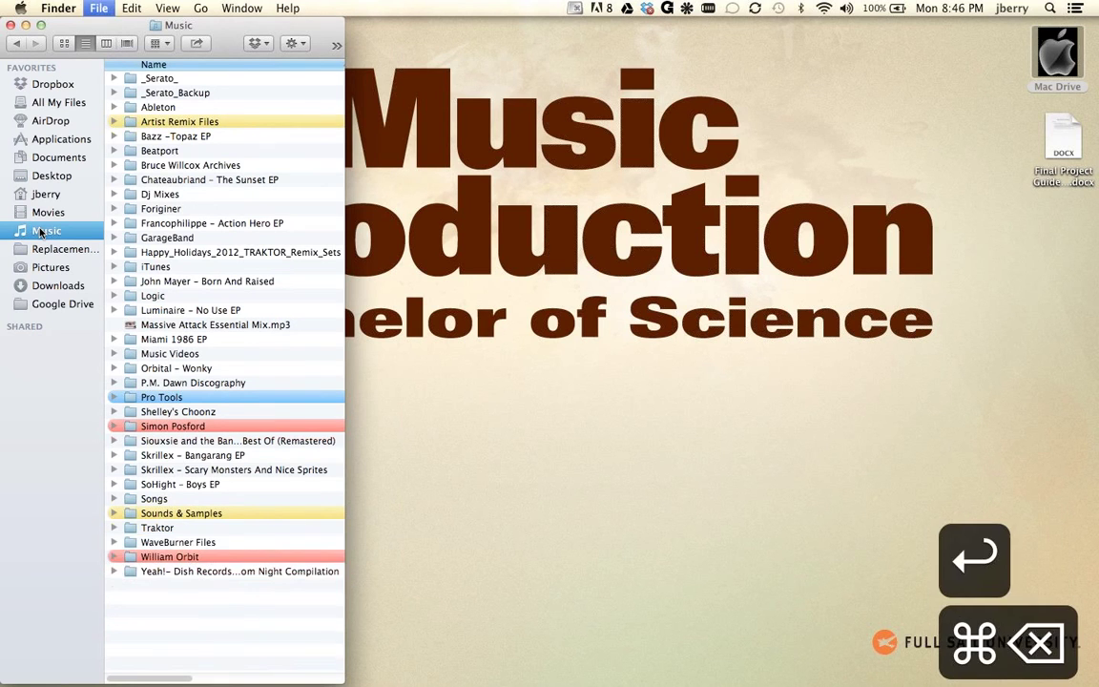
Look inside Artist Remix Files at the Matt and Kim – Tonight stems folder, and return to the Music folder
{"action": "left_click", "coordinate": [168, 122]}
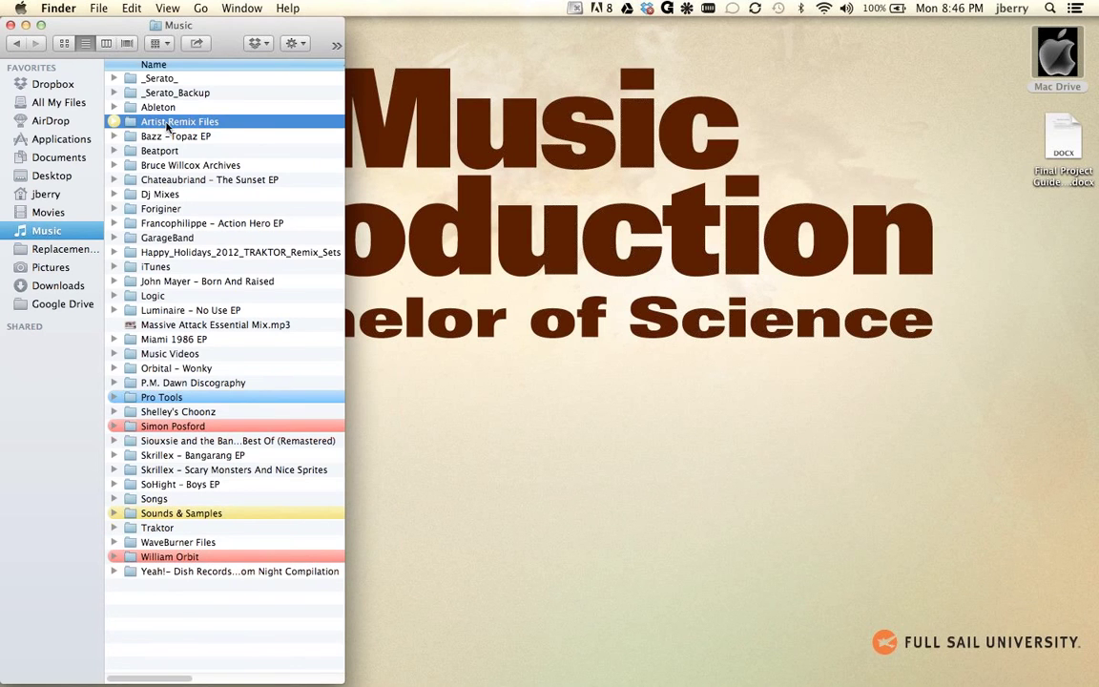
{"action": "double_click", "coordinate": [168, 122]}
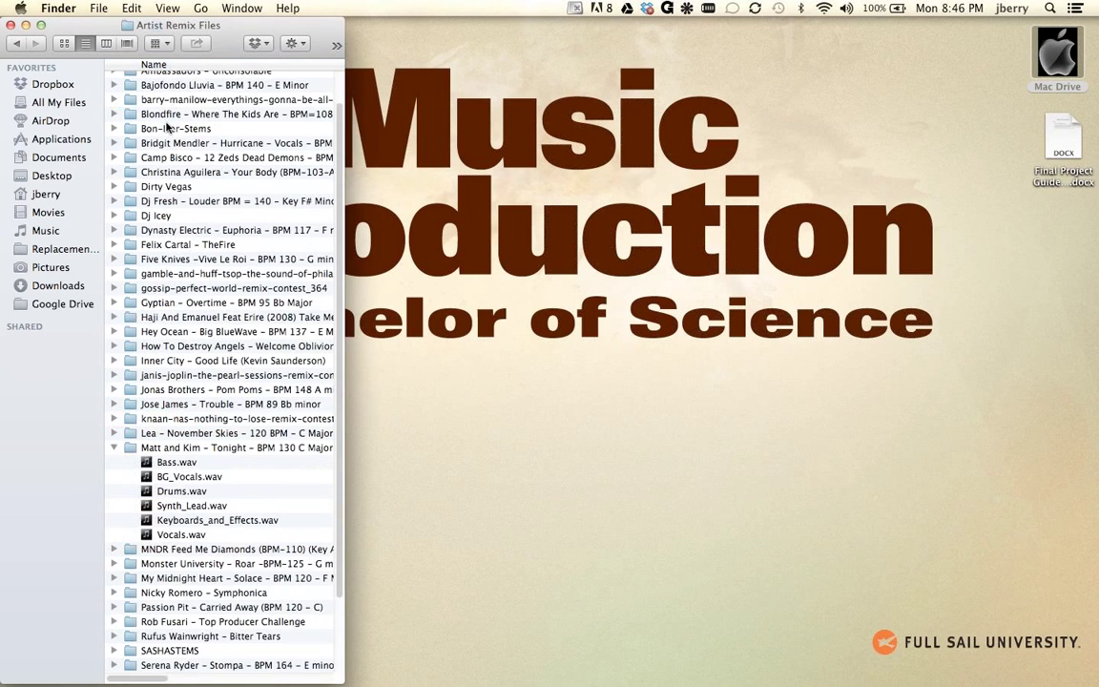
{"action": "left_click", "coordinate": [170, 448]}
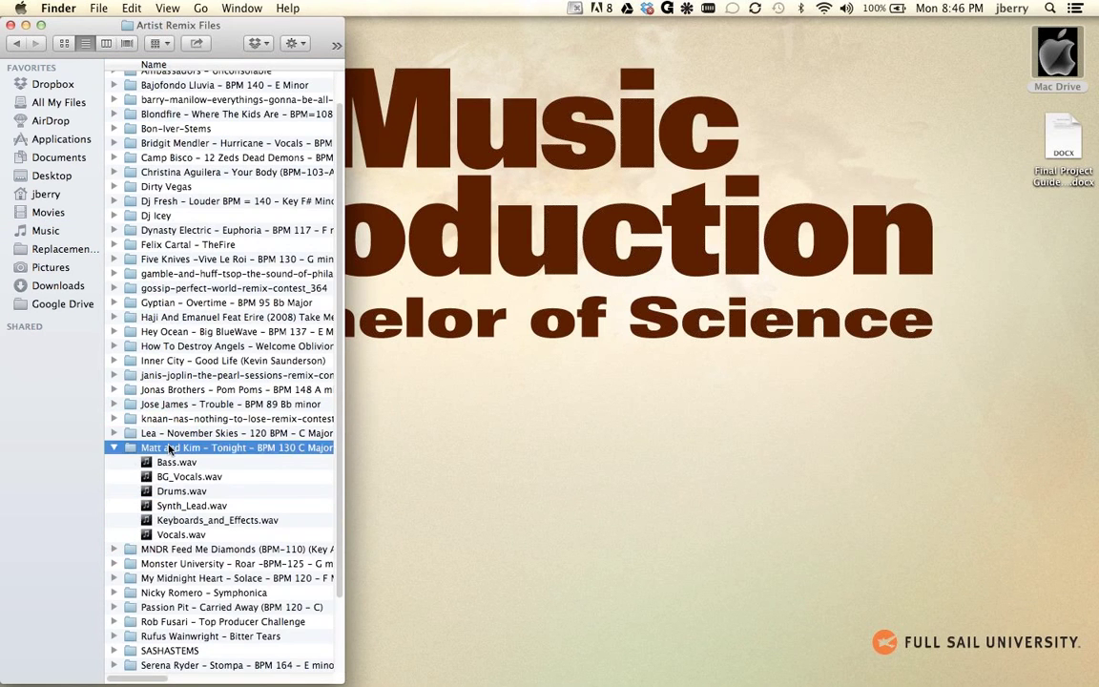
{"action": "left_click", "coordinate": [17, 44]}
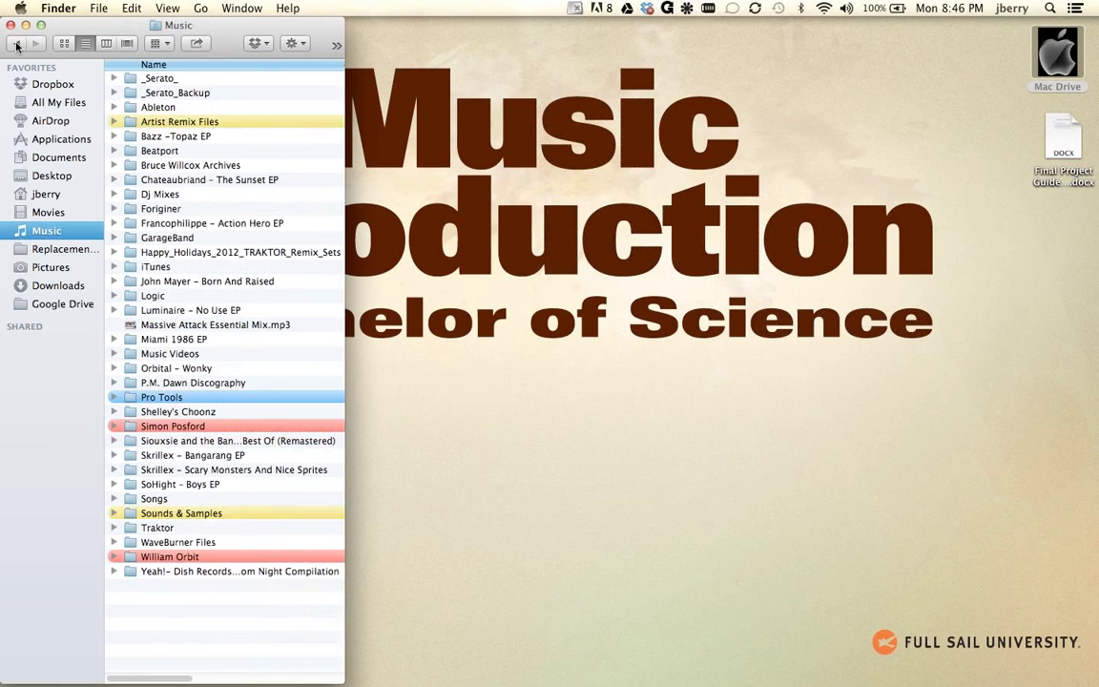
Look through the Sounds & Samples folder and its Avid Materials subfolder, and return to the Music folder
{"action": "left_click", "coordinate": [182, 514]}
{"action": "double_click", "coordinate": [182, 514]}
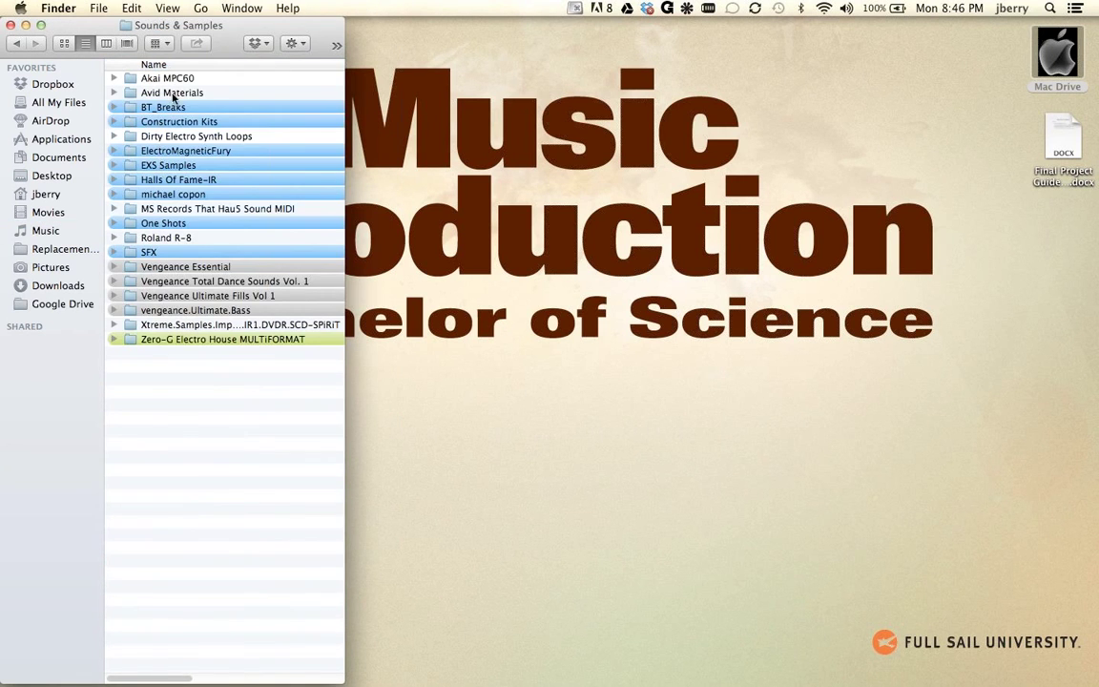
{"action": "double_click", "coordinate": [165, 92]}
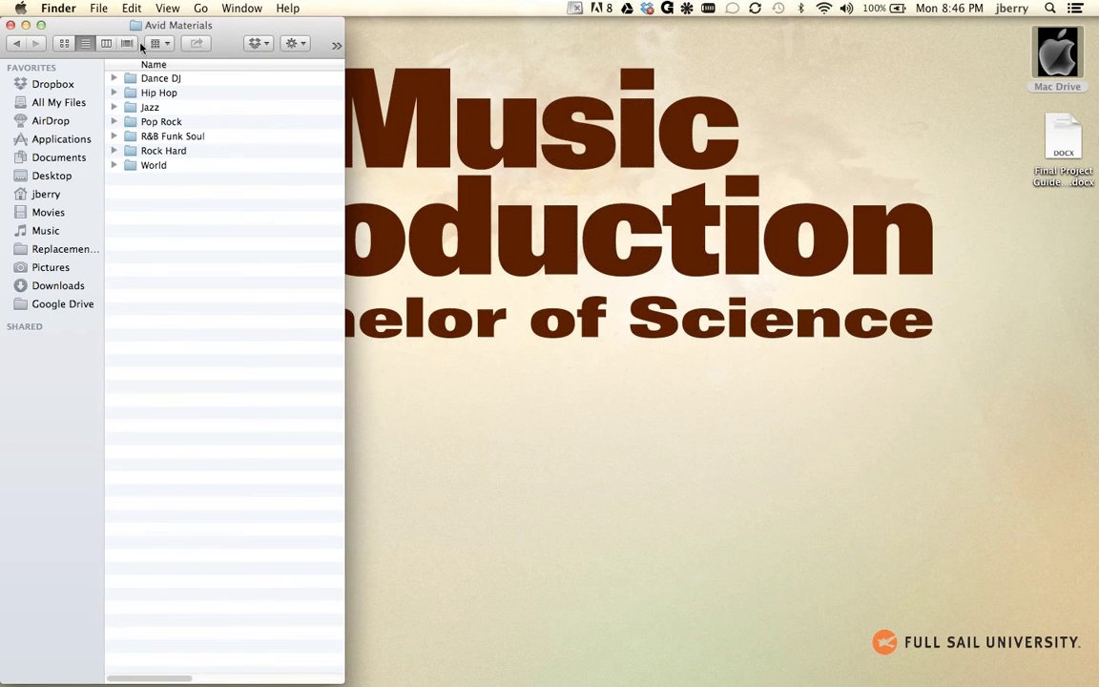
{"action": "left_click", "coordinate": [15, 44]}
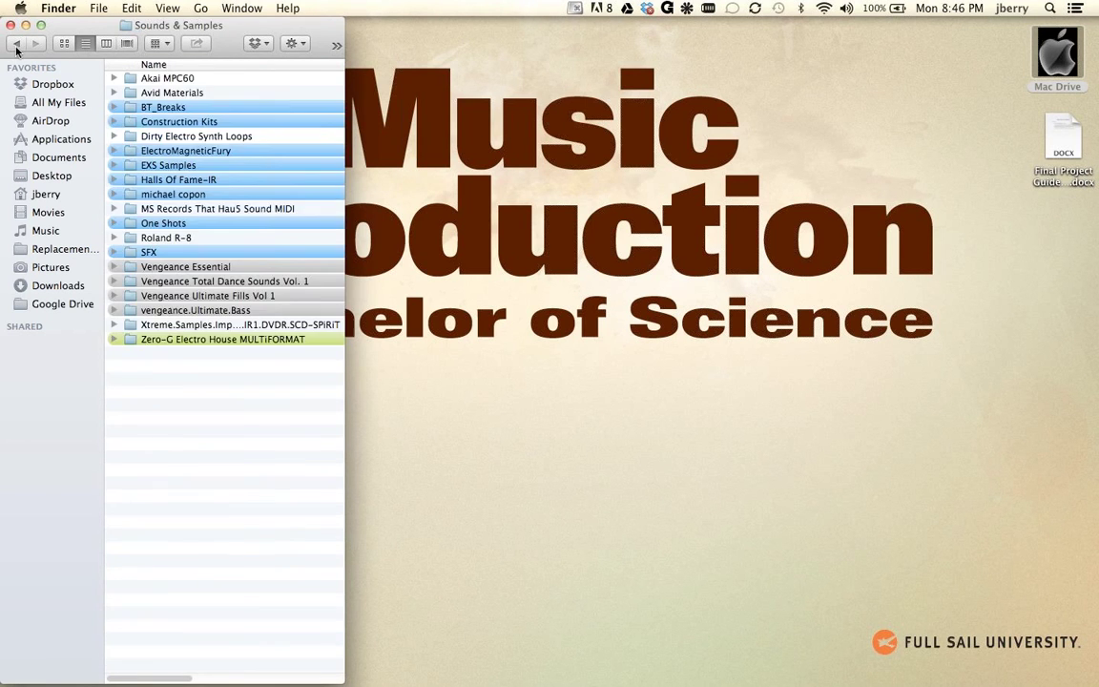
{"action": "left_click", "coordinate": [15, 45]}
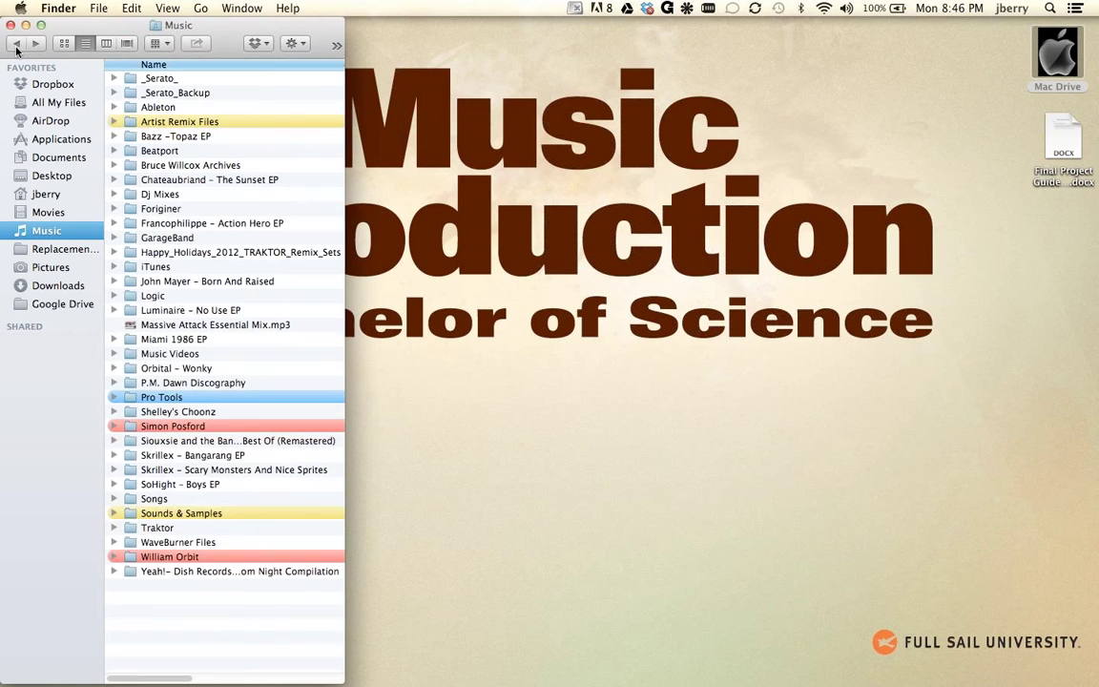
Open the Pro Tools folder and select the Matt and Kim – Tonight session folder
{"action": "double_click", "coordinate": [175, 398]}
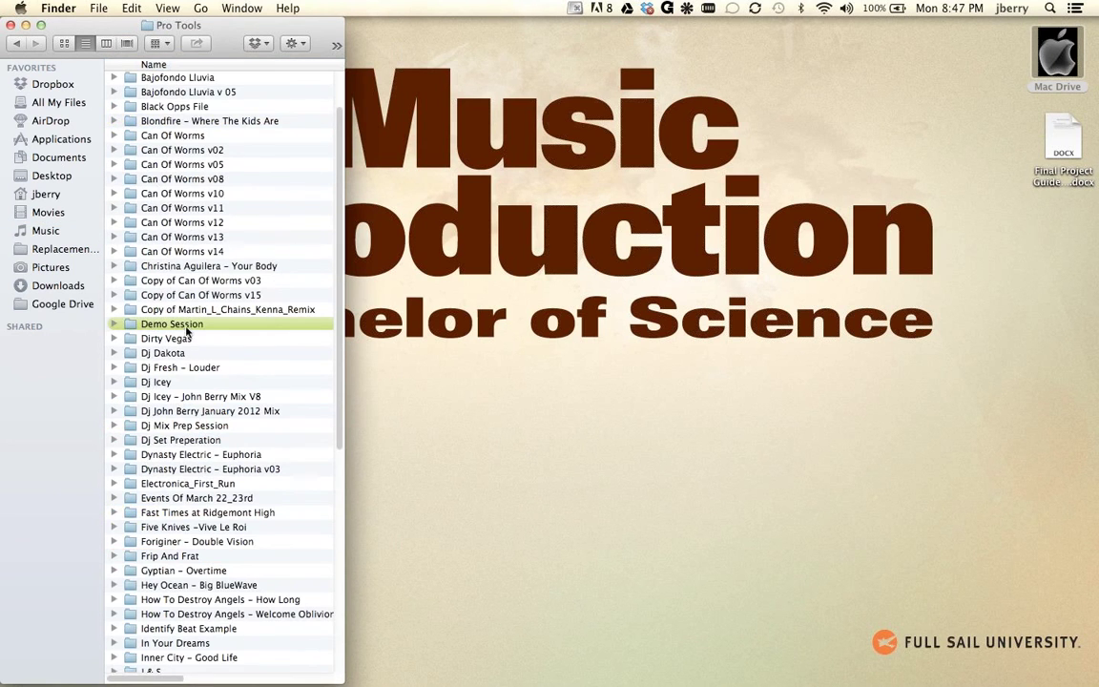
{"action": "left_click_drag", "start_coordinate": [338, 275], "coordinate": [312, 455]}
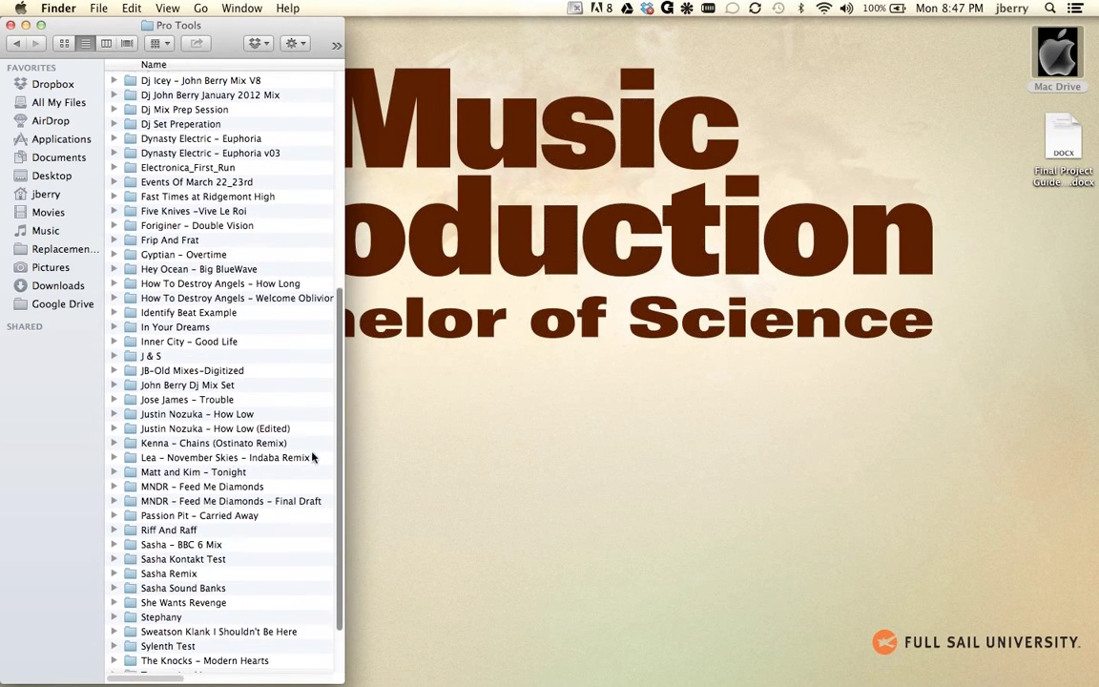
{"action": "left_click", "coordinate": [174, 472]}
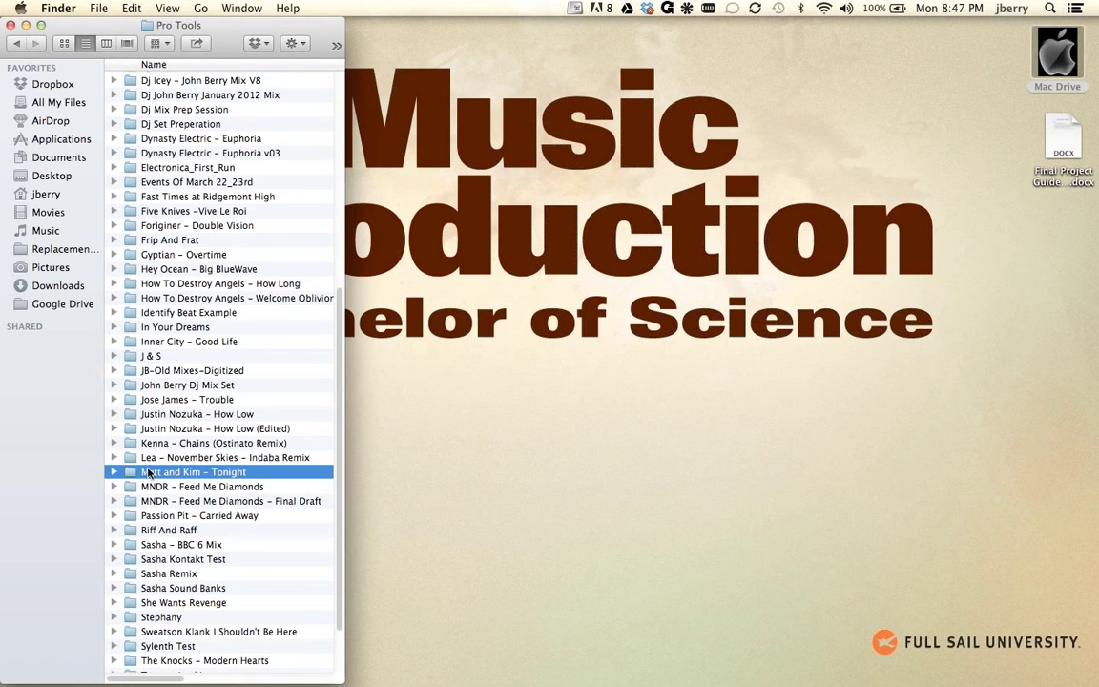
Open the Matt and Kim – Tonight session folder and examine its session file, Audio Files contents, Session File Backups and Video Files folders
{"action": "double_click", "coordinate": [159, 477]}
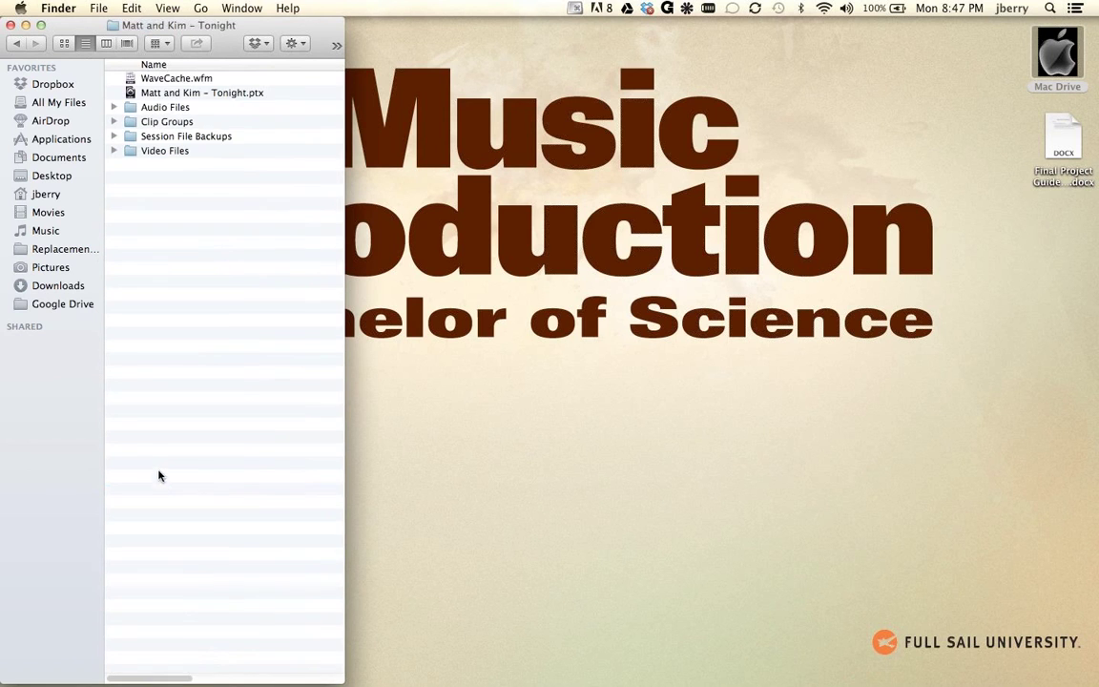
{"action": "left_click", "coordinate": [277, 94]}
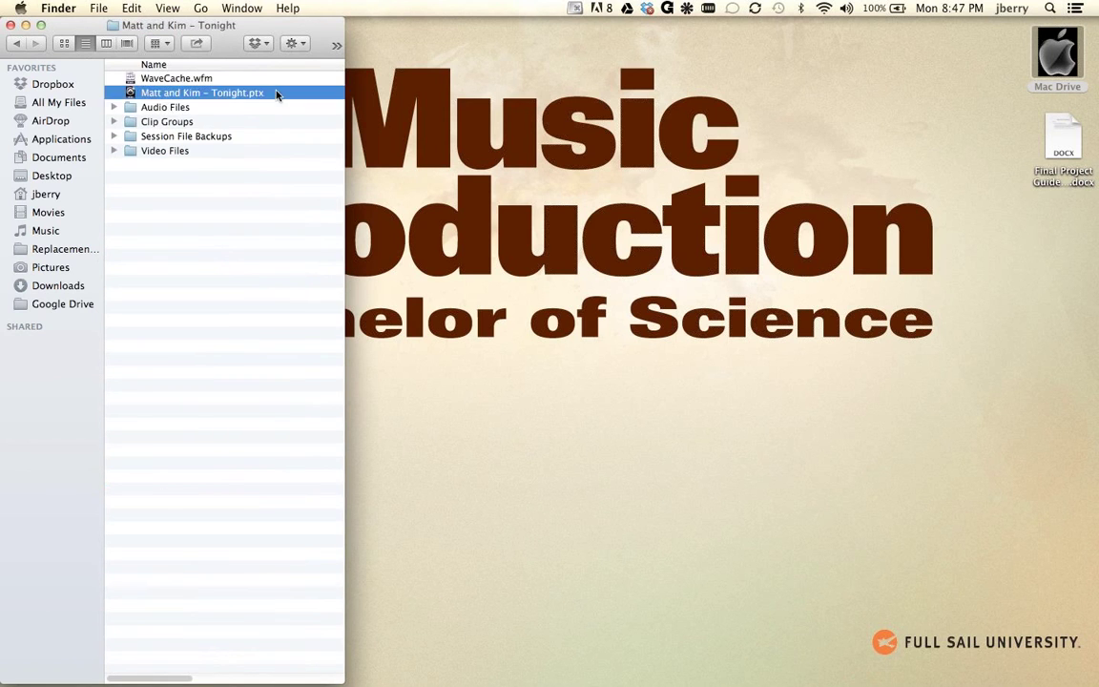
{"action": "left_click", "coordinate": [114, 107]}
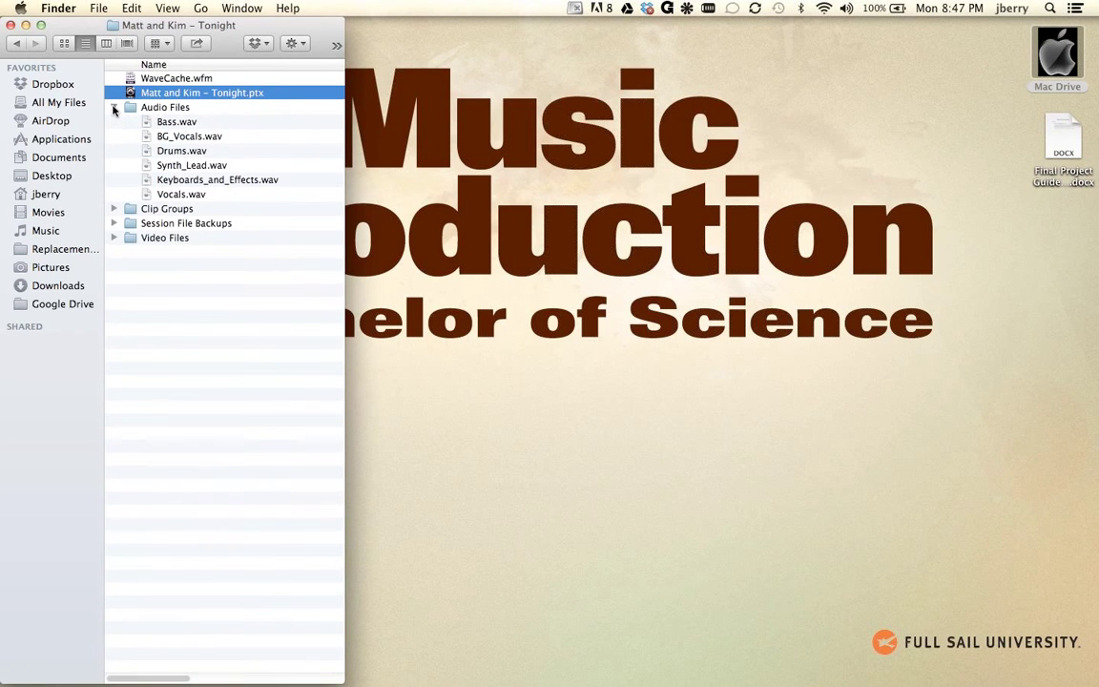
{"action": "left_click", "coordinate": [113, 108]}
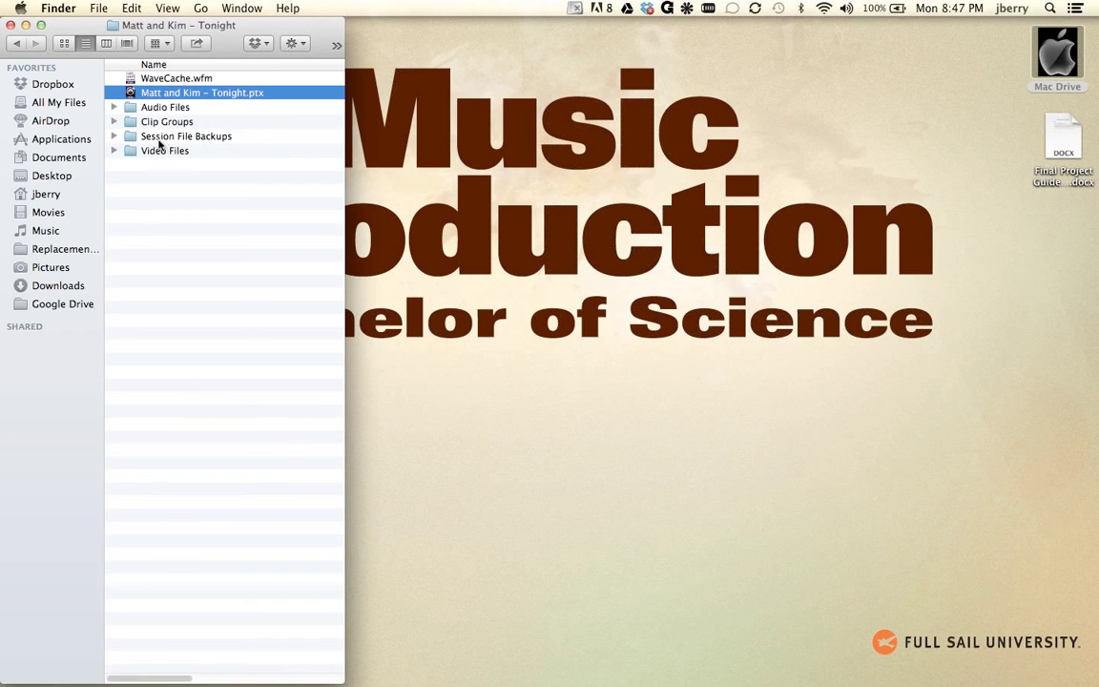
{"action": "left_click", "coordinate": [185, 106]}
{"action": "left_click", "coordinate": [238, 139]}
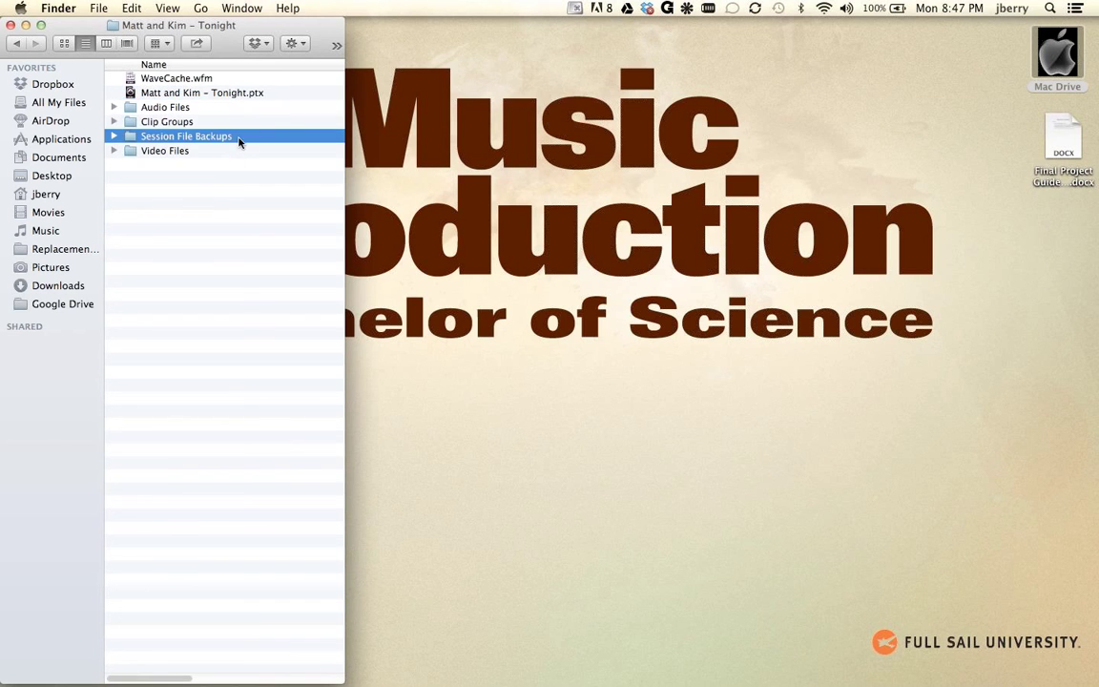
{"action": "left_click", "coordinate": [185, 148]}
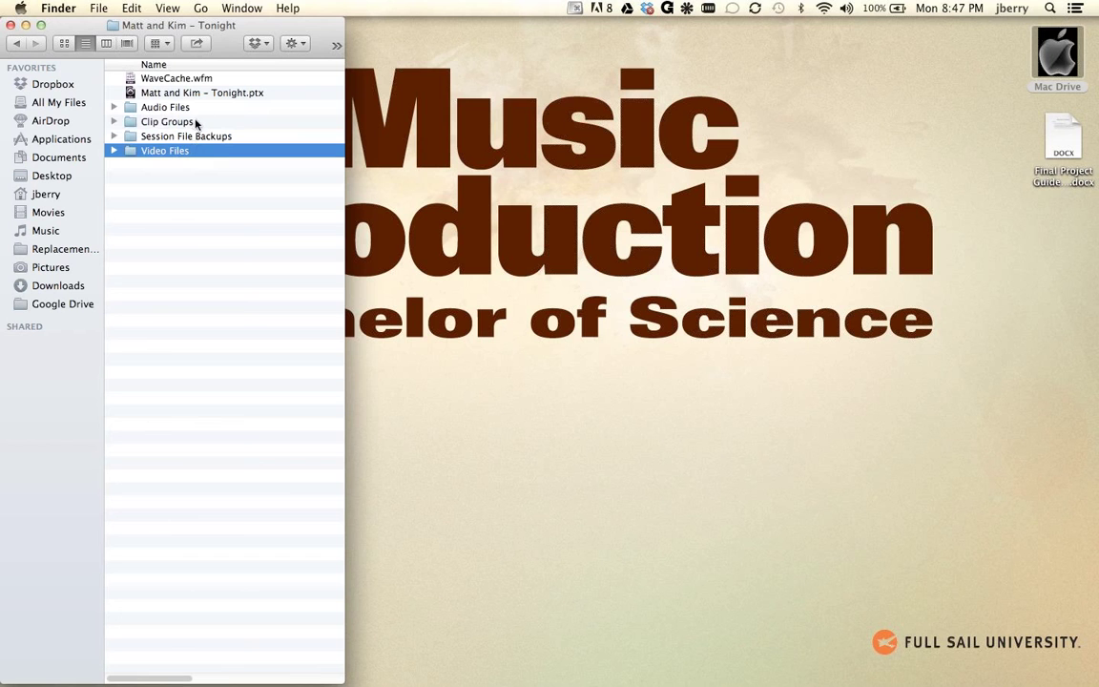
Switch to Pro Tools, save the Matt and Kim – Tonight session, and quit the program
{"action": "key", "text": "super+Tab"}
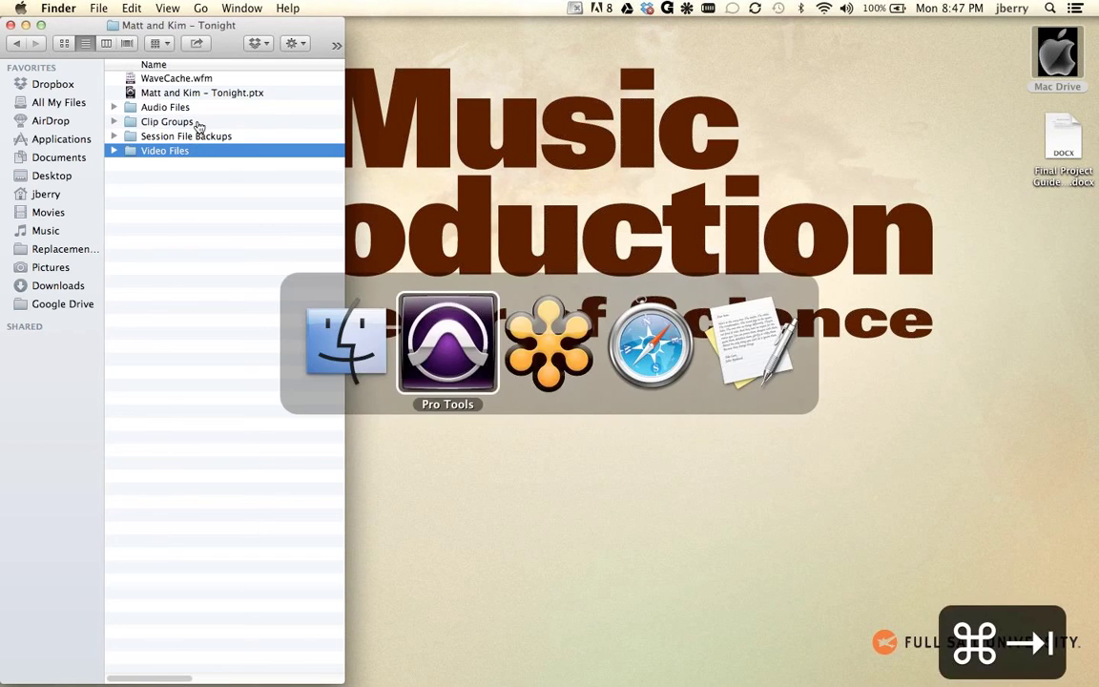
{"action": "key", "text": "super+s"}
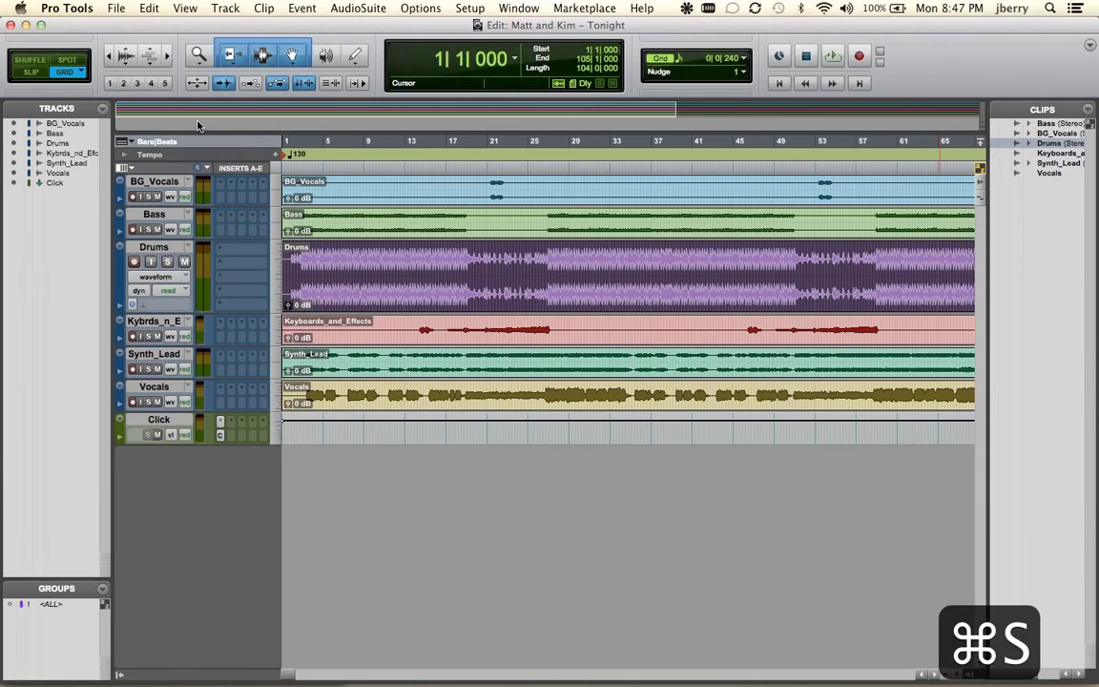
{"action": "key", "text": "super+q"}
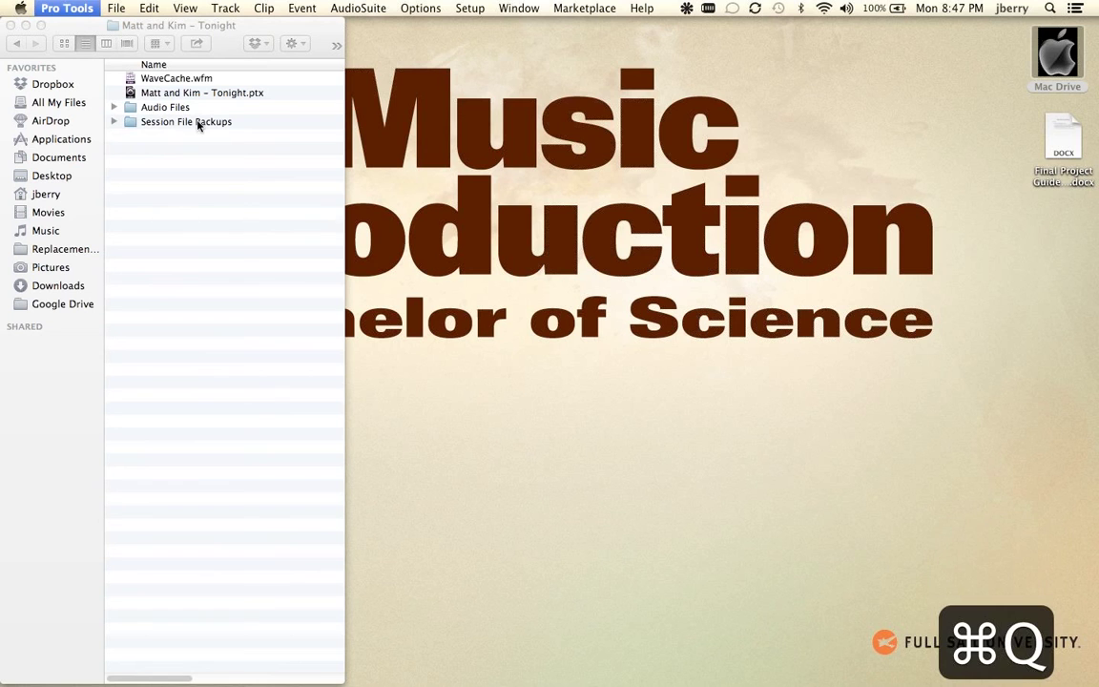